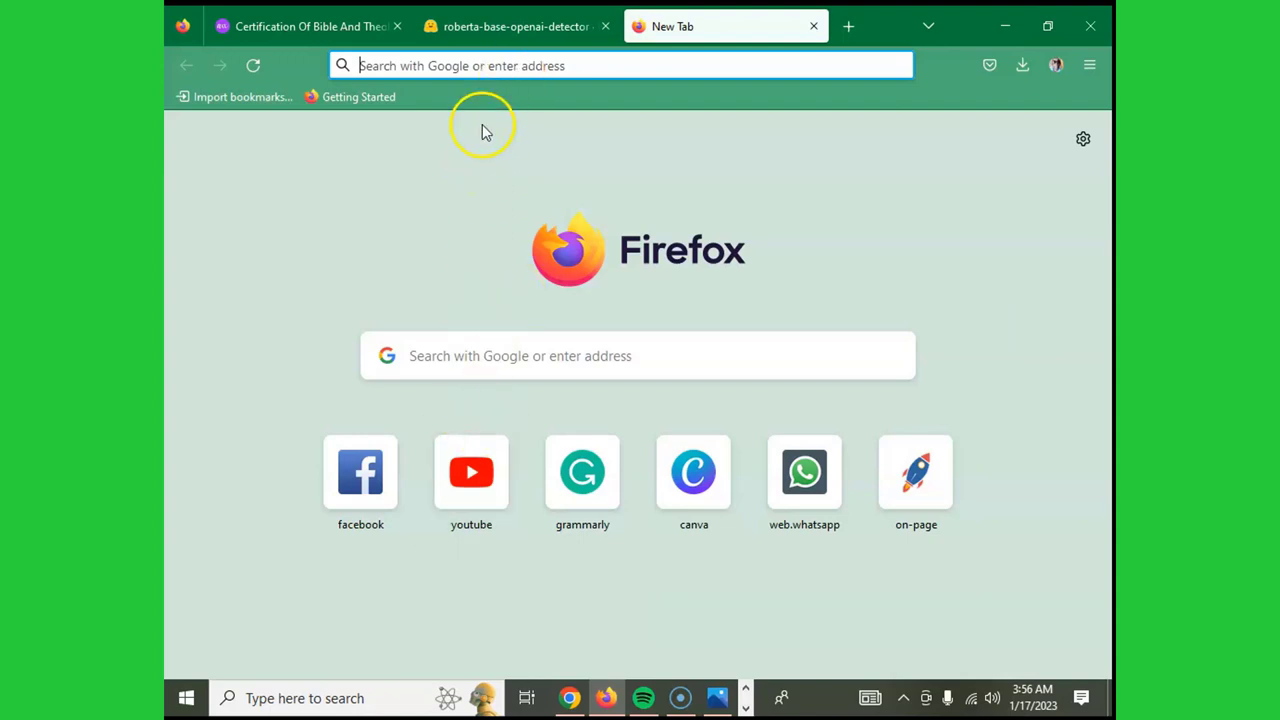
- Enter writer.com in the New Tab search box to load the Writer homepage
left_click(471, 370)
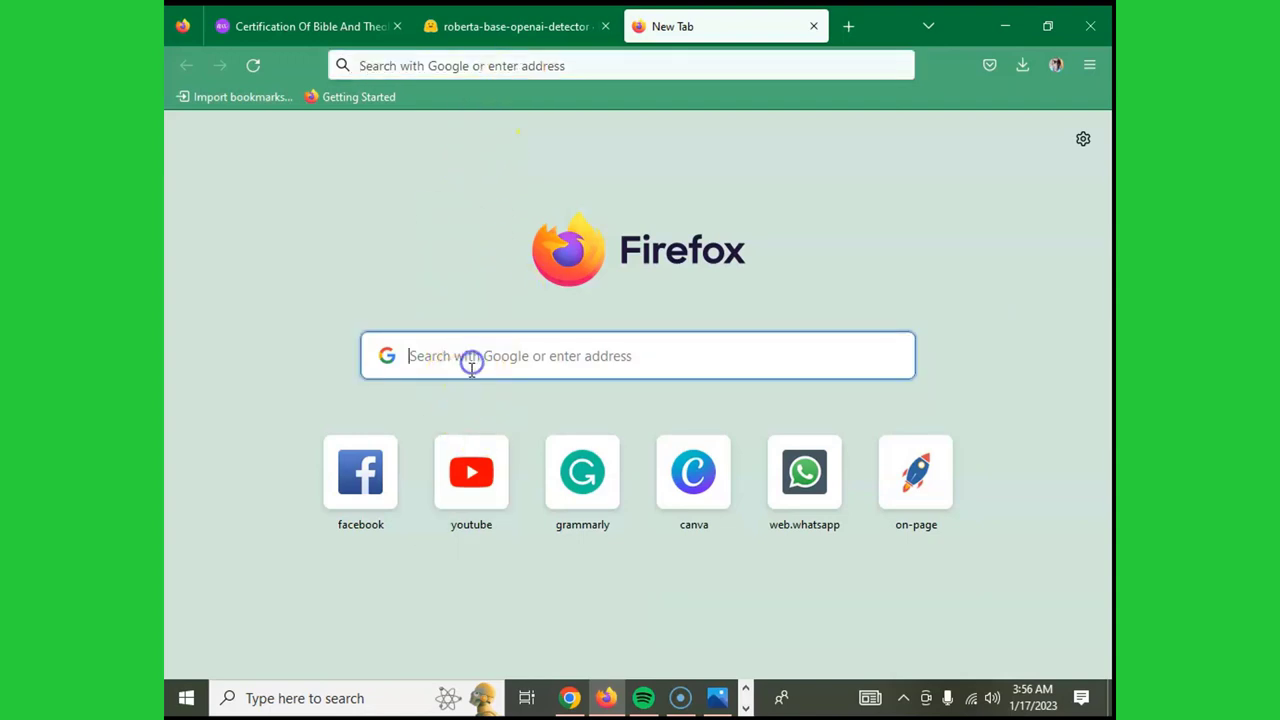
type("WR")
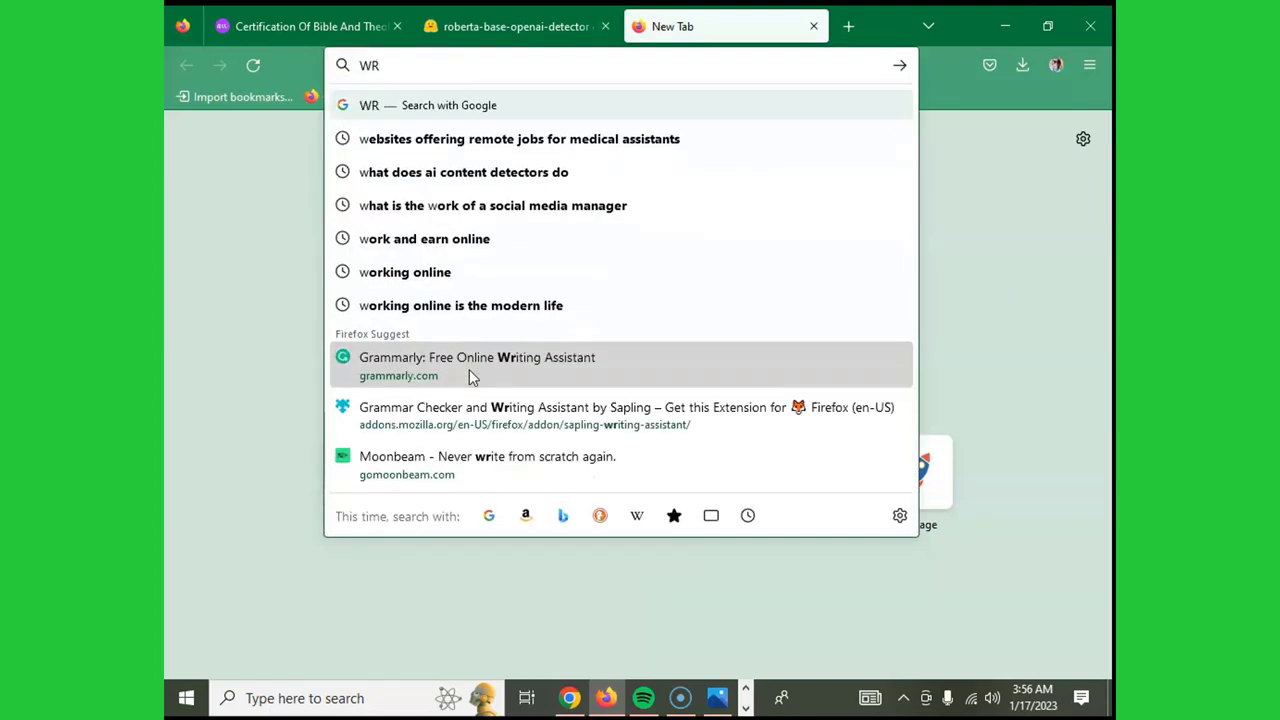
type("ITER")
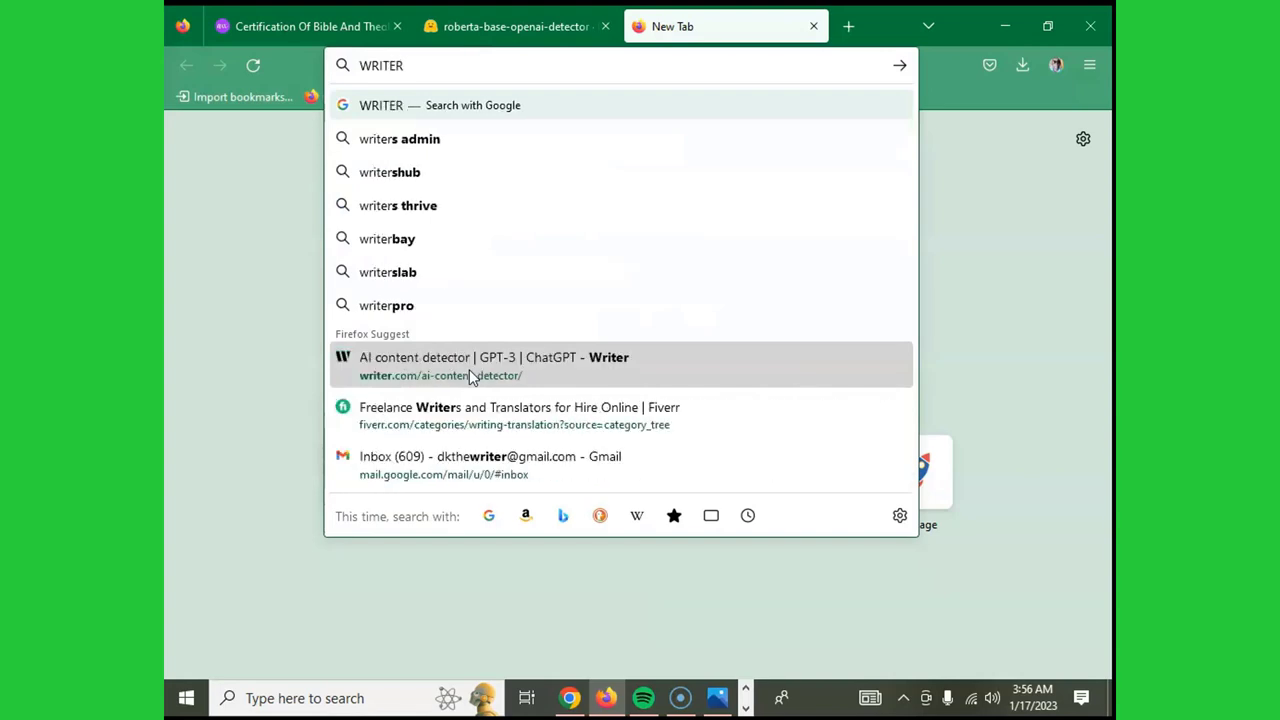
type(".COM")
key("Return")
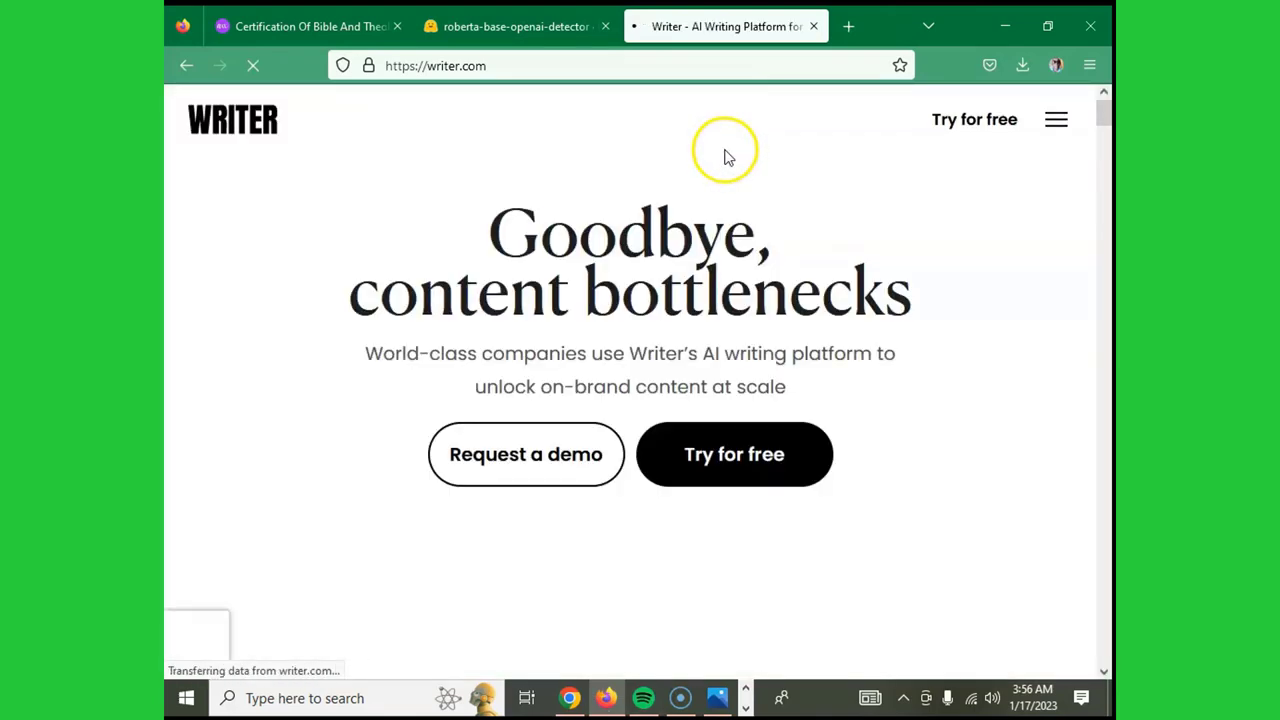
- Scroll to Writer's footer and follow the 'AI content detector' link under Resources
scroll(730, 197, "down", 10)
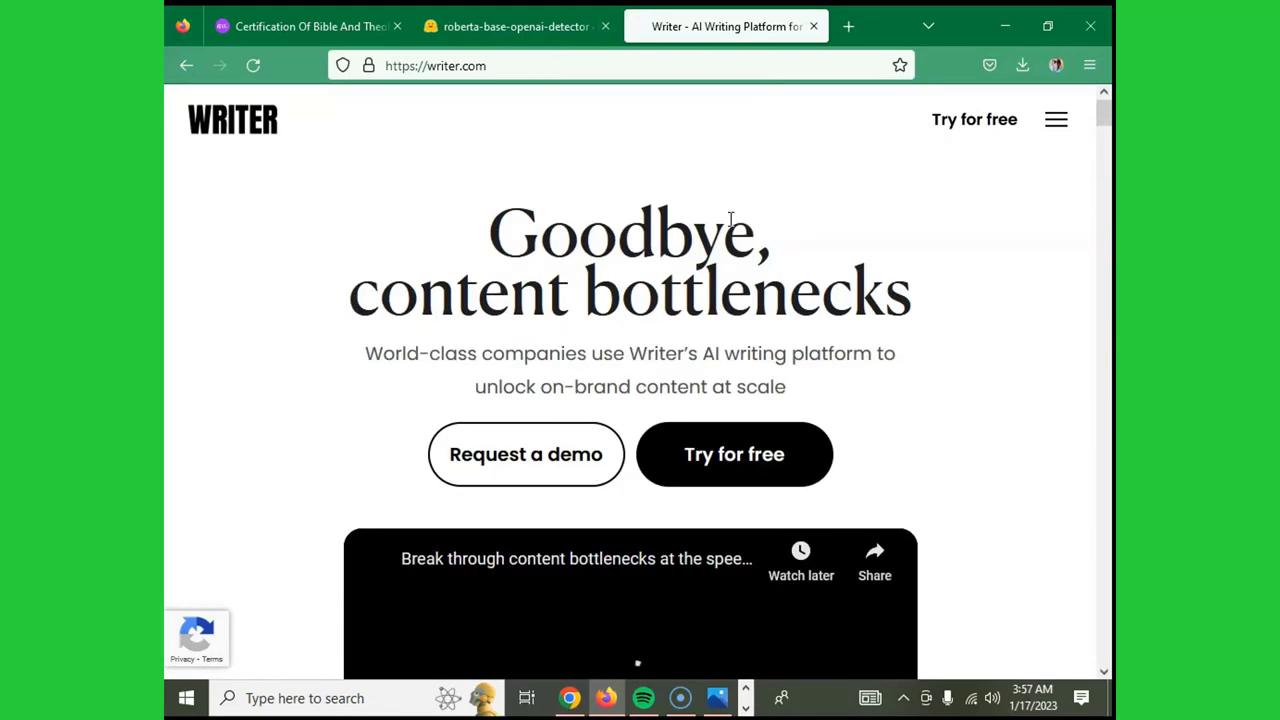
scroll(733, 220, "down", 6)
scroll(731, 228, "down", 15)
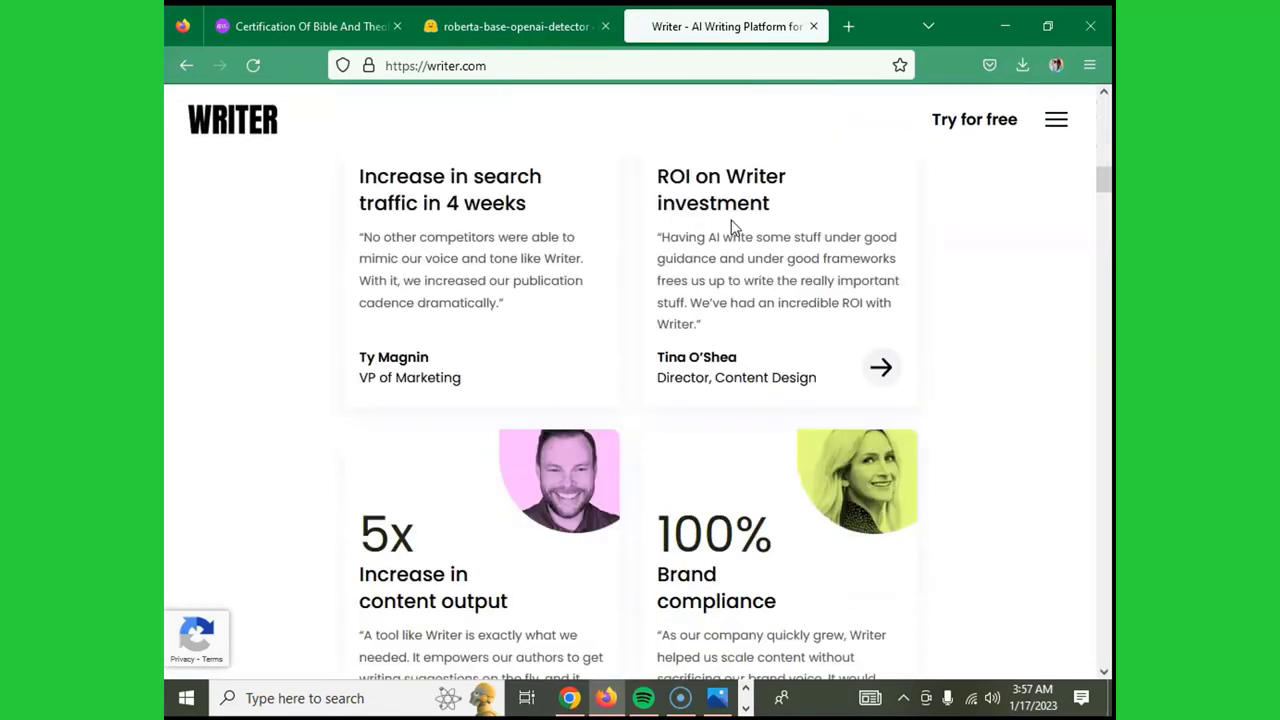
scroll(731, 228, "down", 3)
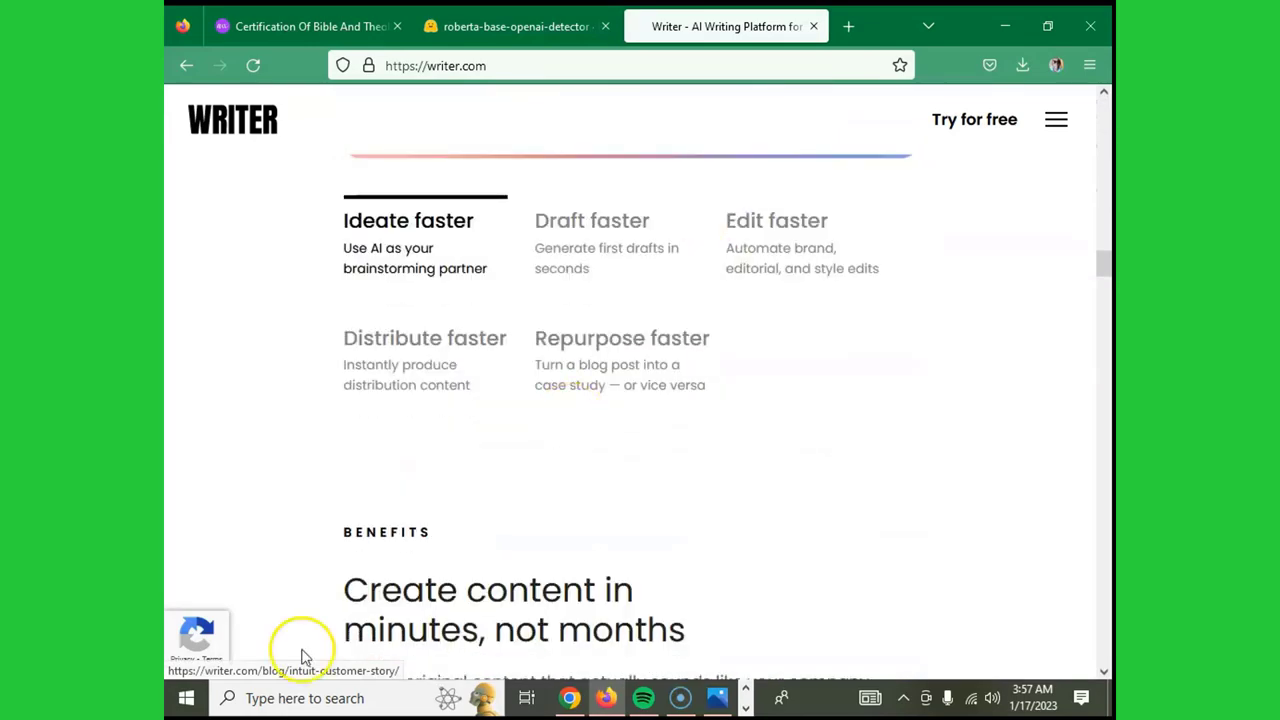
scroll(814, 391, "up", 20)
scroll(825, 340, "down", 15)
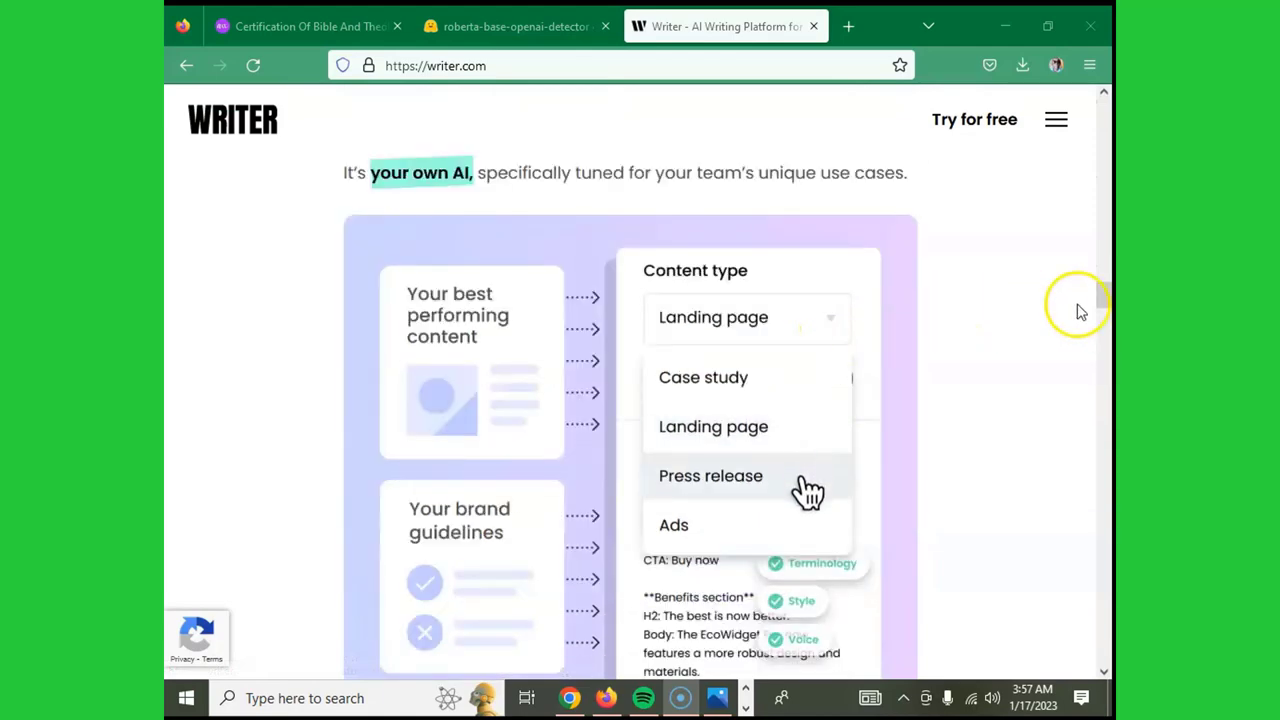
left_click_drag(1100, 294, 1104, 645)
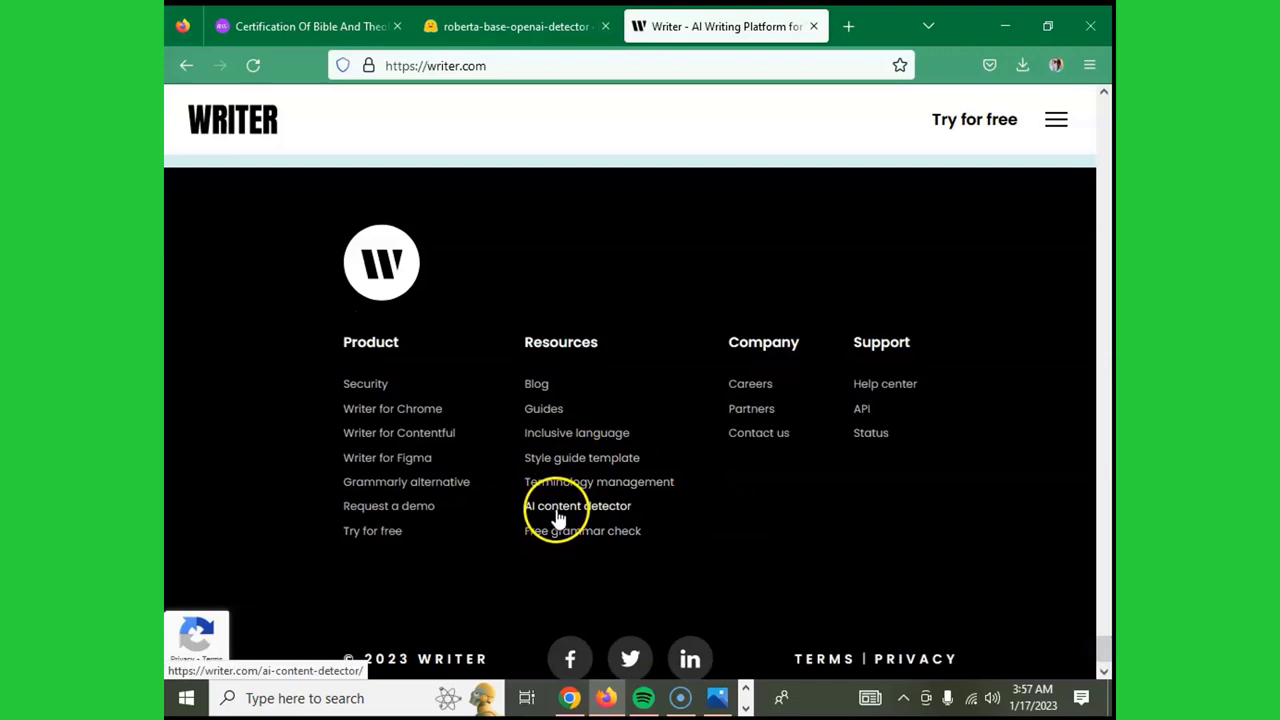
left_click(558, 513)
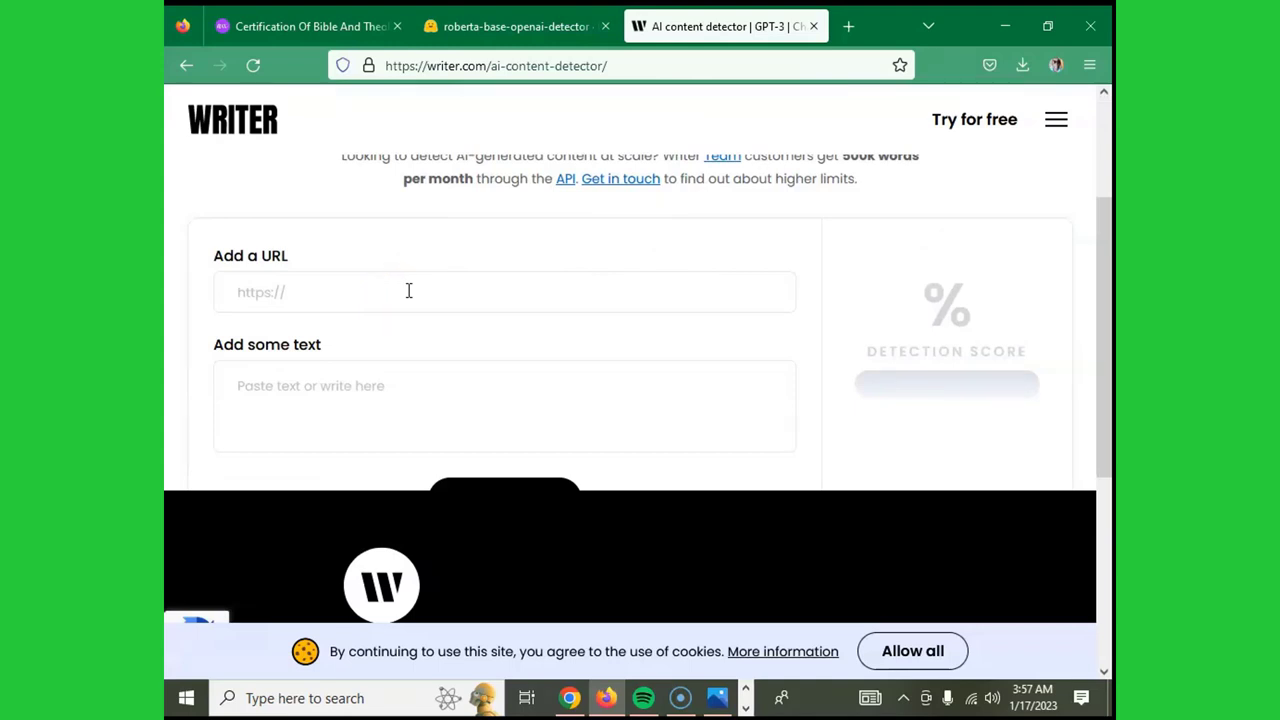
left_click(332, 289)
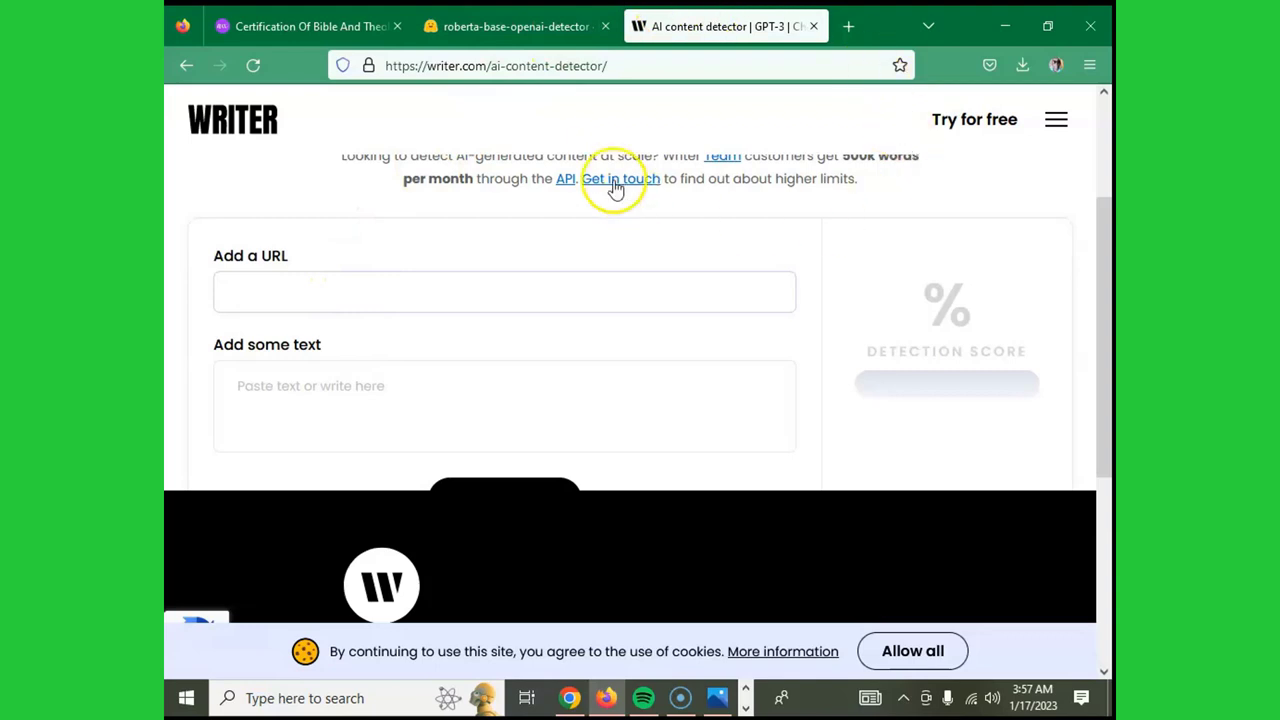
left_click(344, 387)
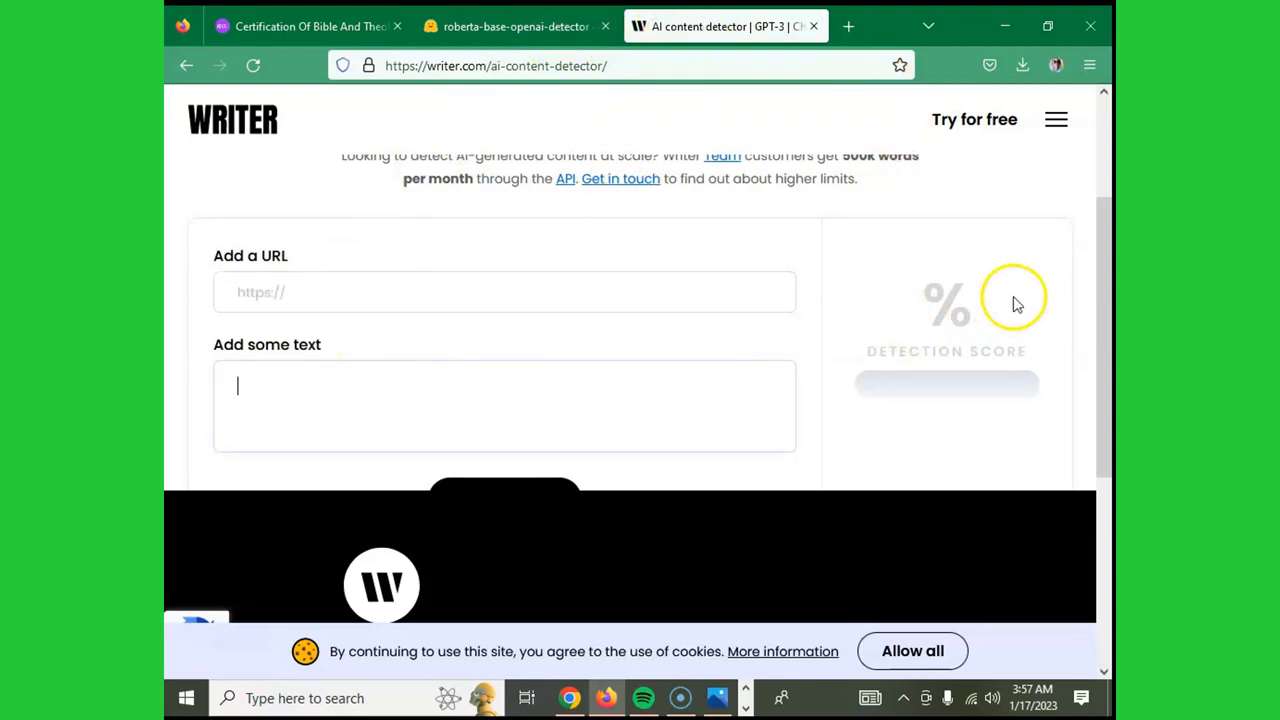
scroll(975, 343, "up", 3)
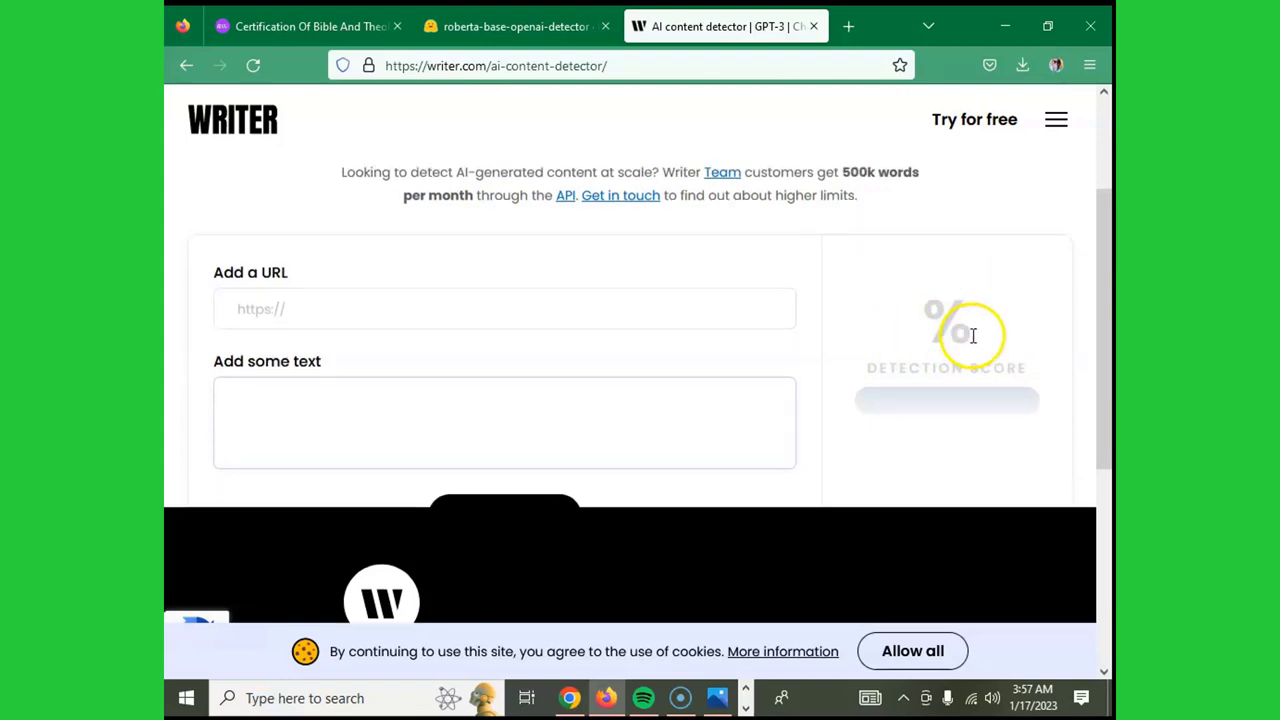
scroll(970, 340, "down", 5)
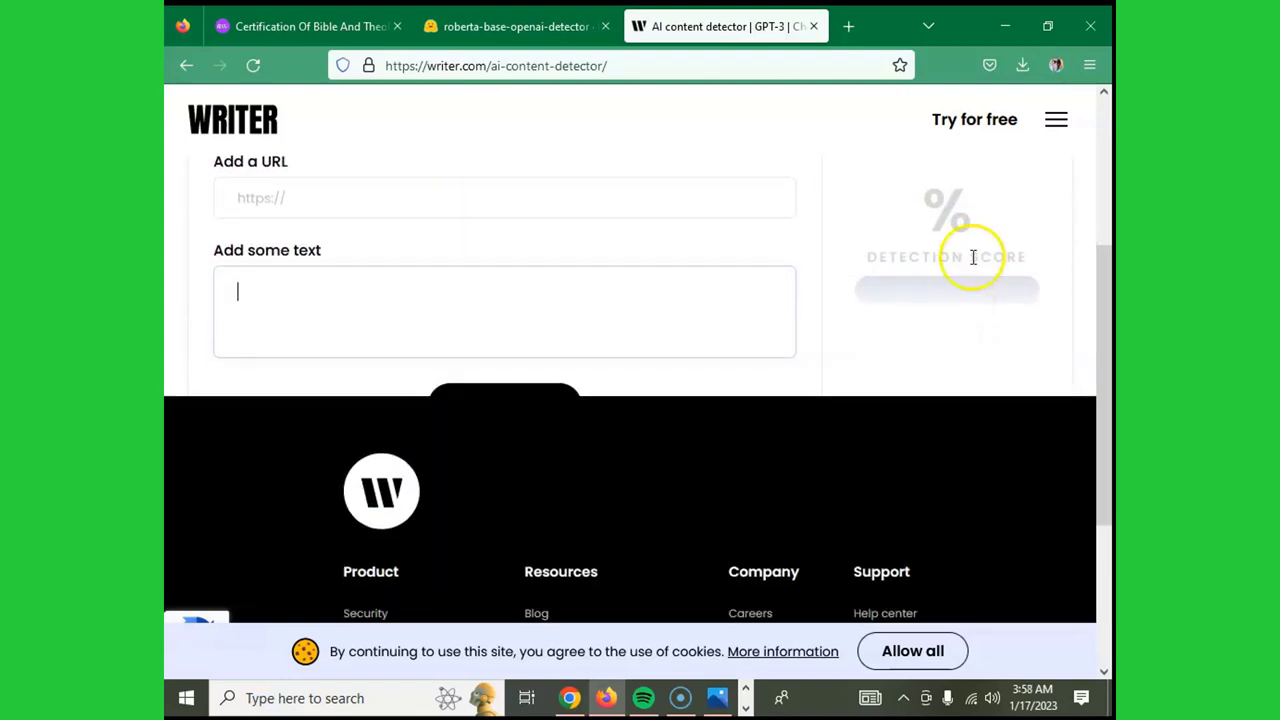
scroll(971, 246, "up", 3)
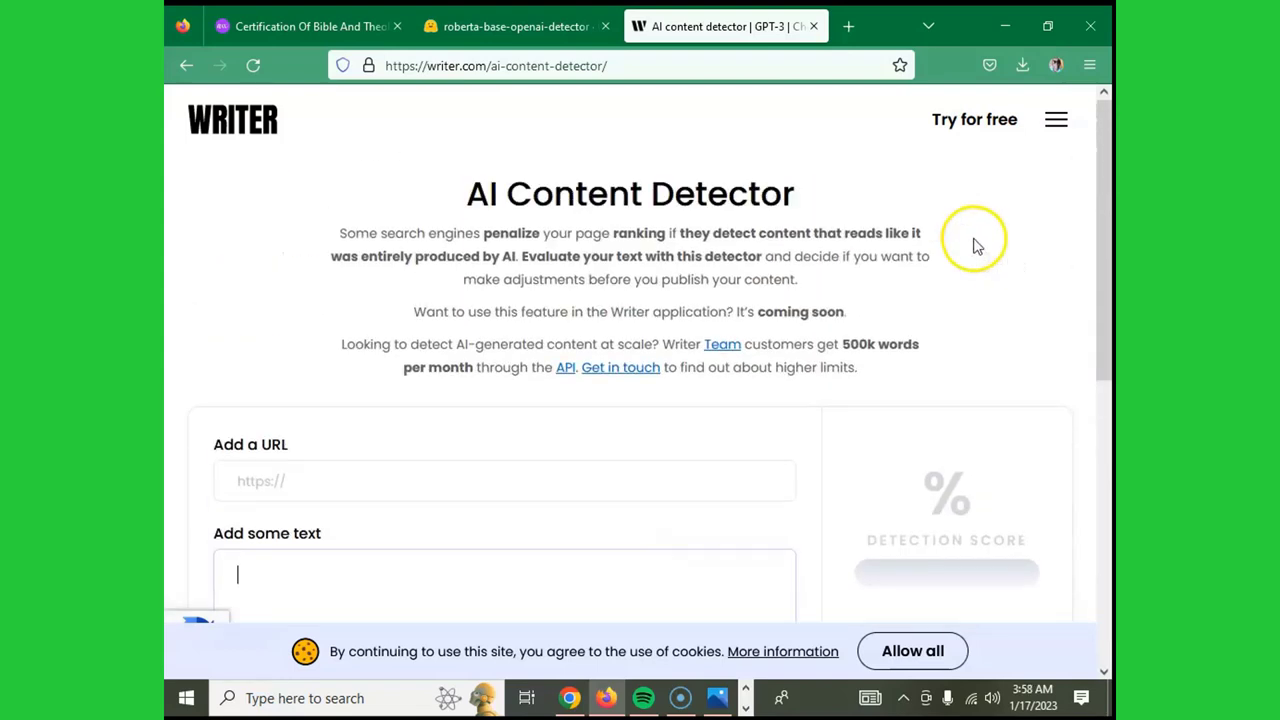
scroll(977, 247, "down", 3)
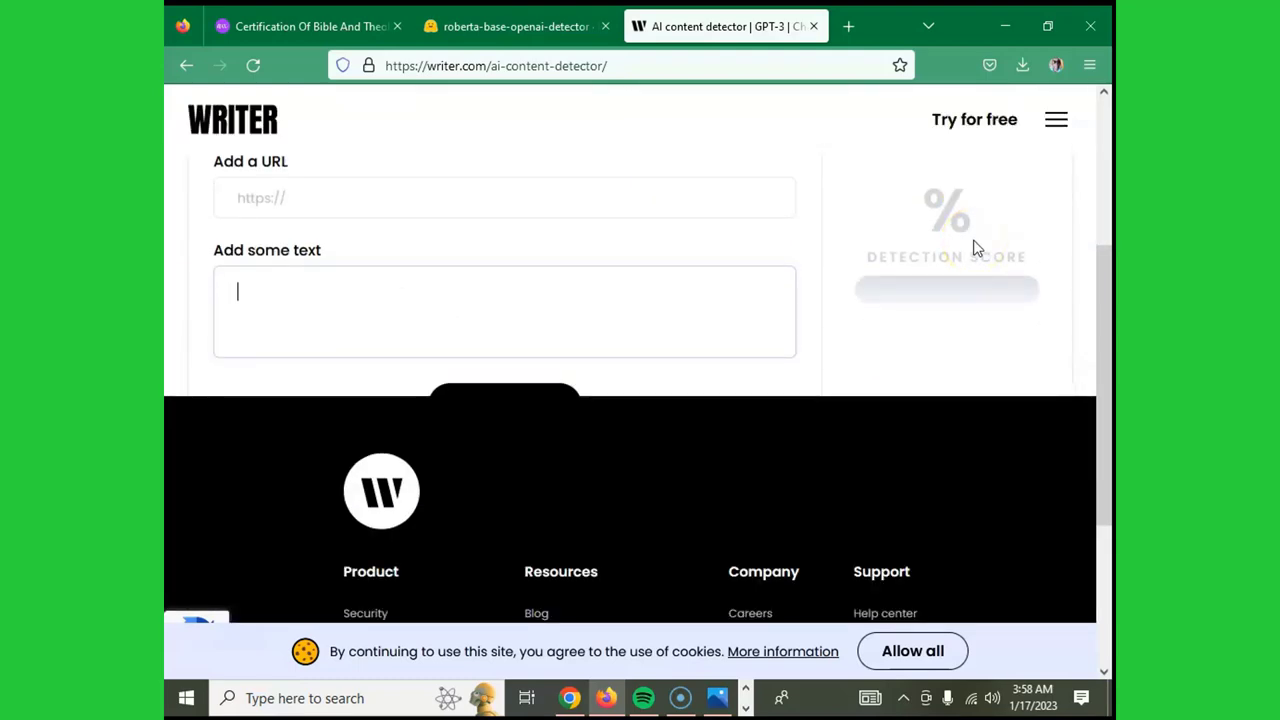
scroll(976, 247, "up", 3)
scroll(977, 248, "down", 3)
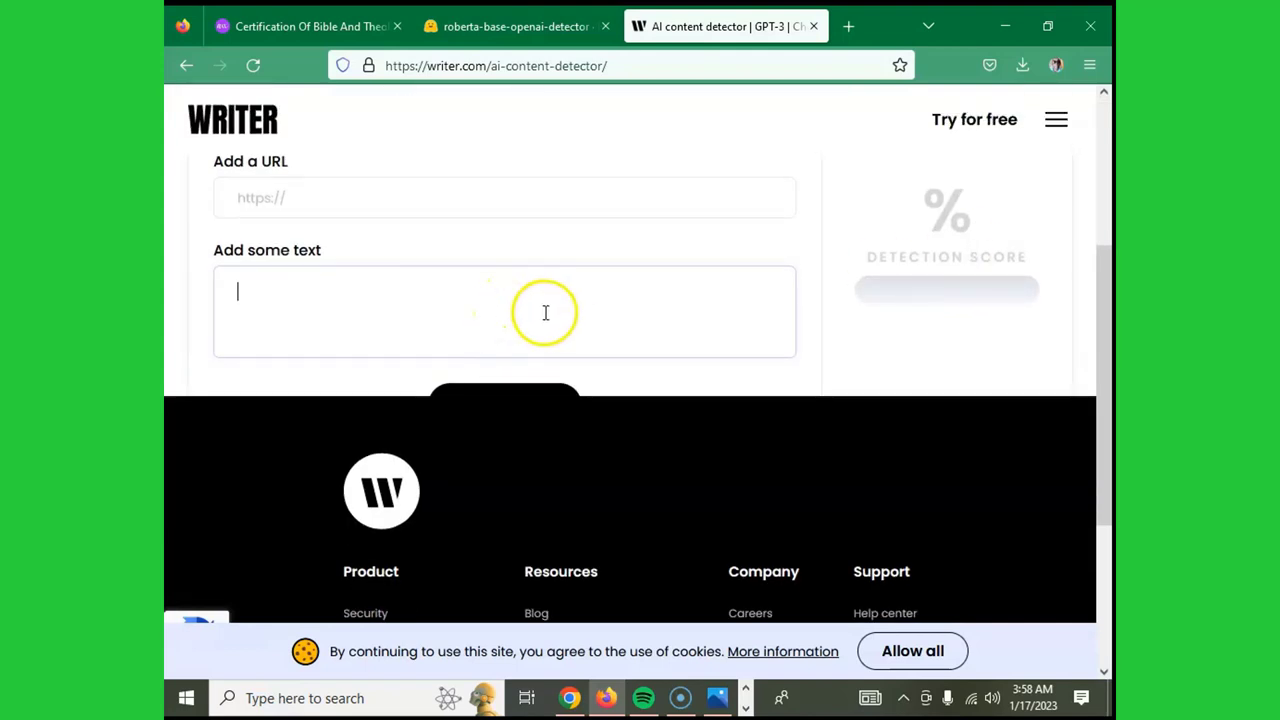
scroll(545, 310, "up", 3)
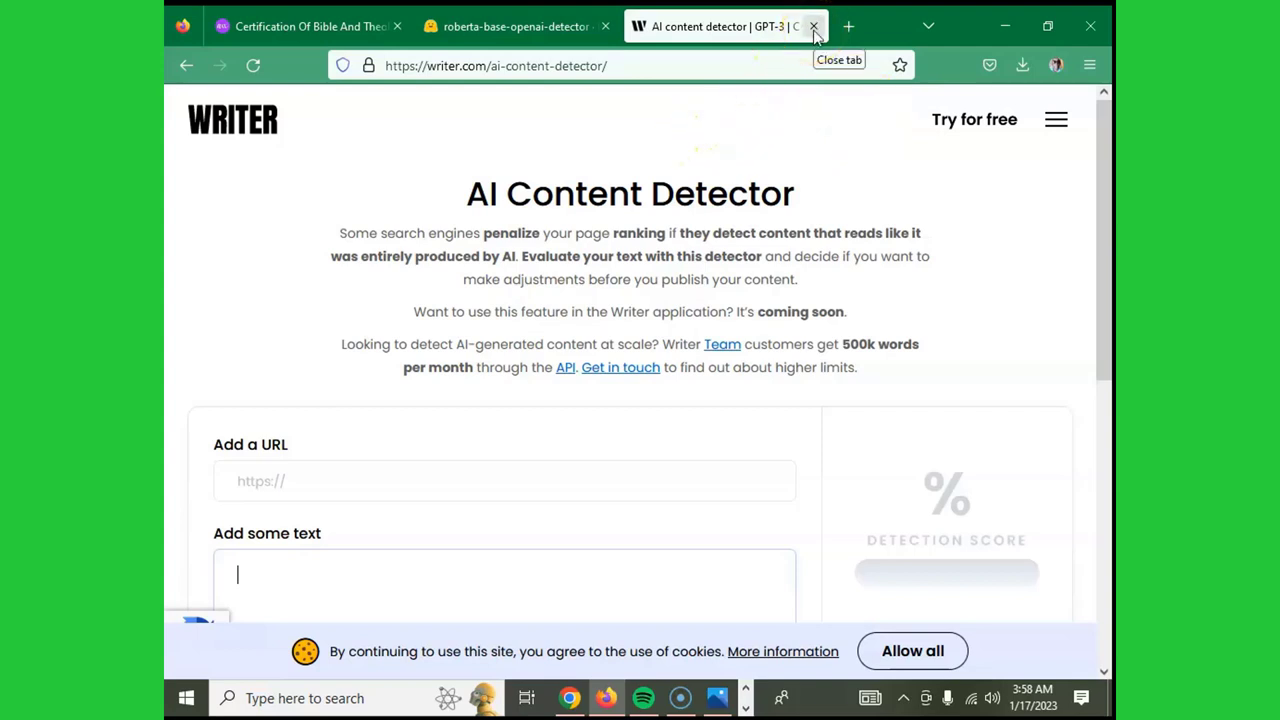
- Replace the Writer detector tab with a new tab loading copyleaks.com
left_click(814, 27)
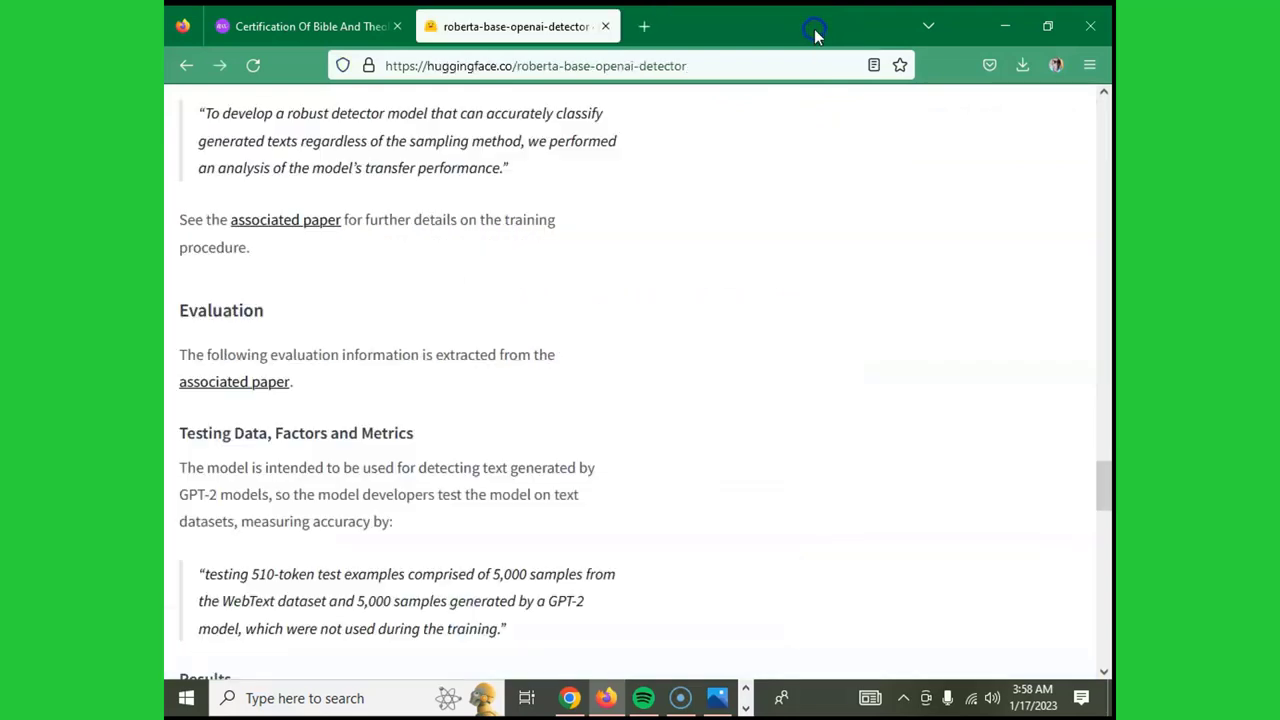
left_click(646, 26)
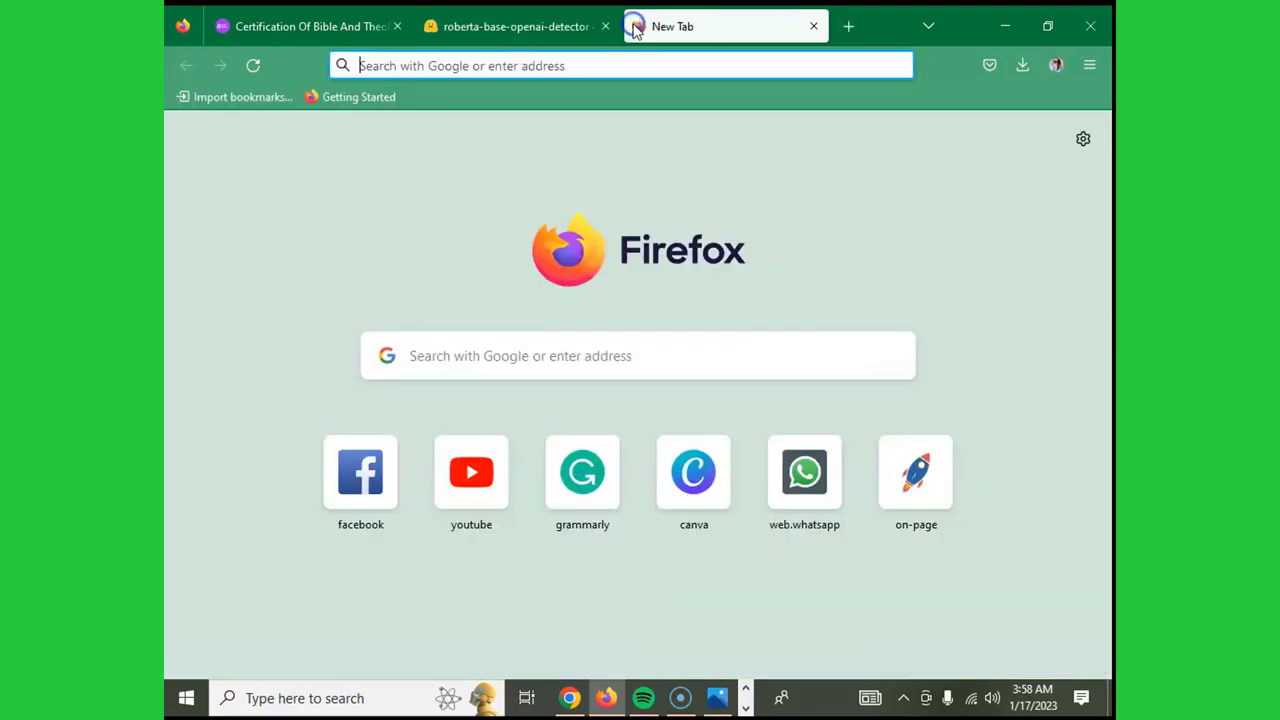
left_click(619, 352)
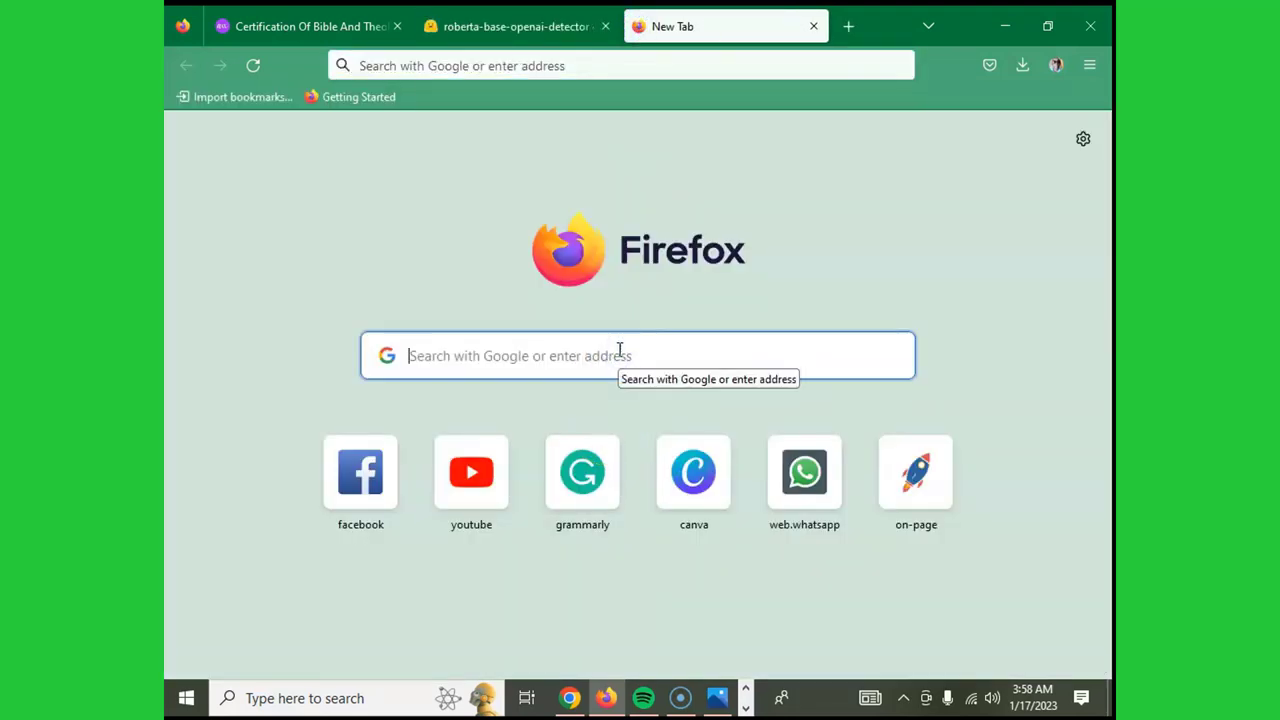
type("COPY;")
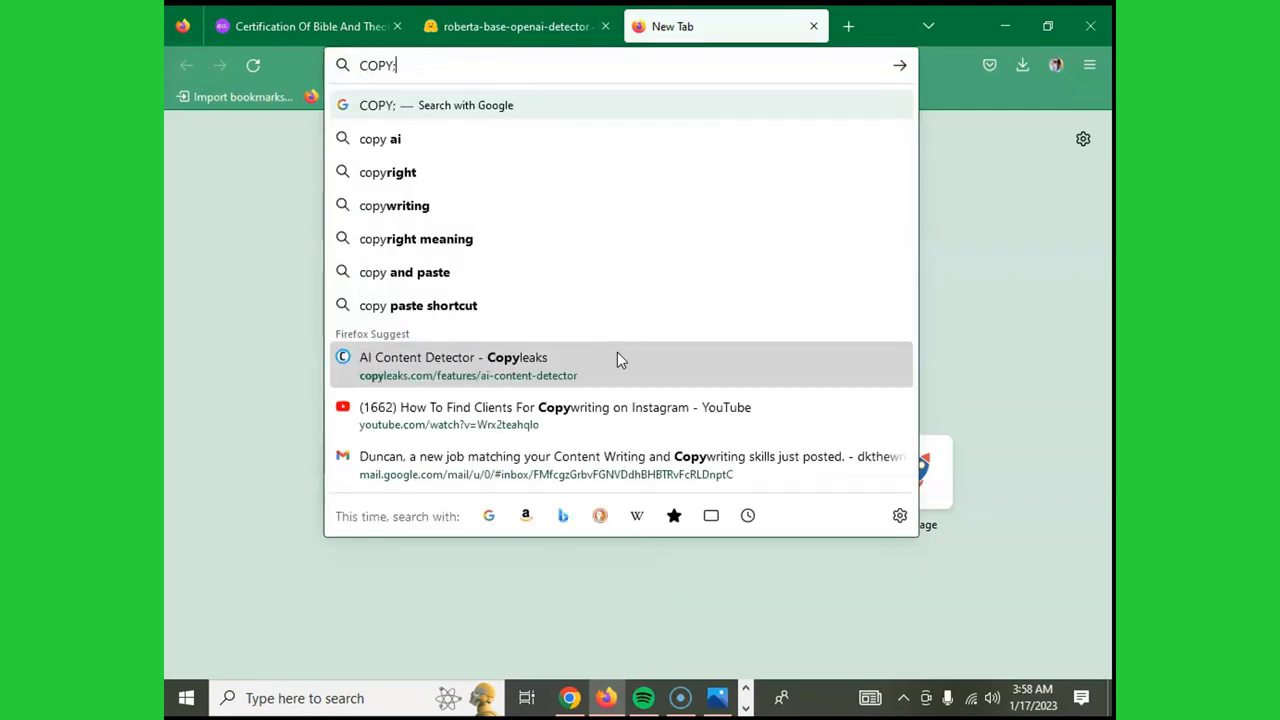
key("BackSpace")
type("L")
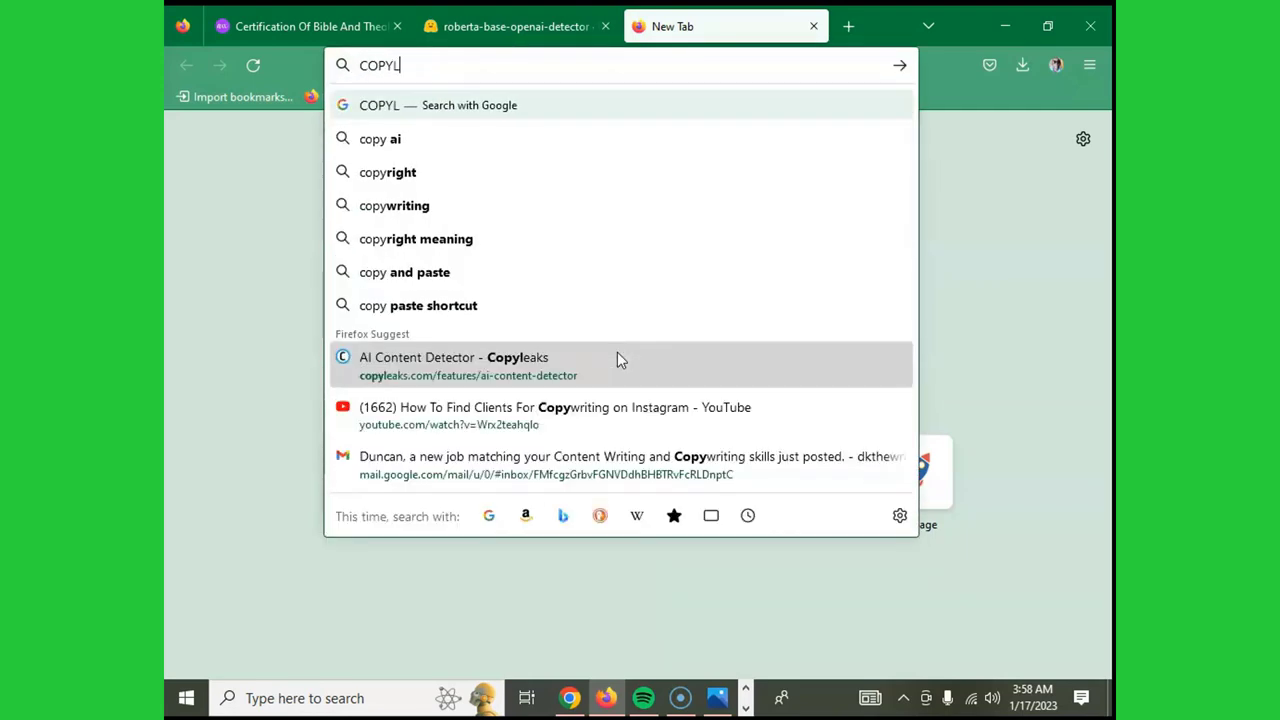
type("EAKS")
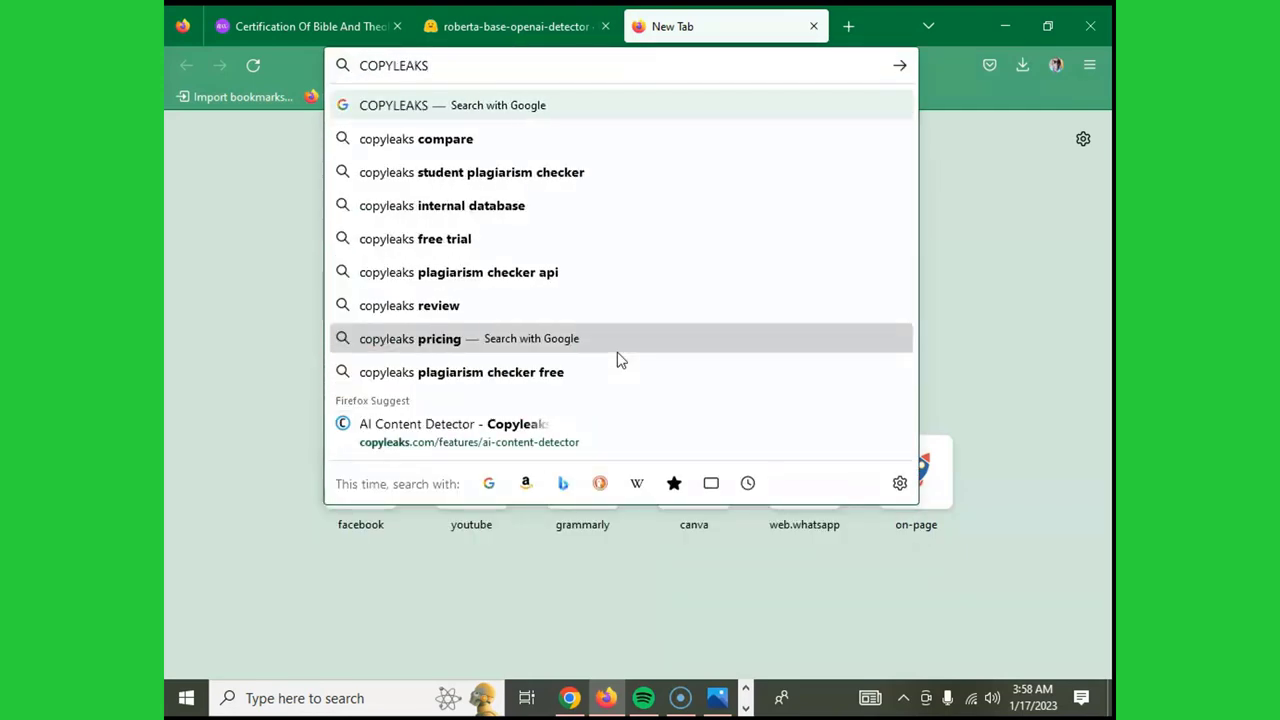
type(".C")
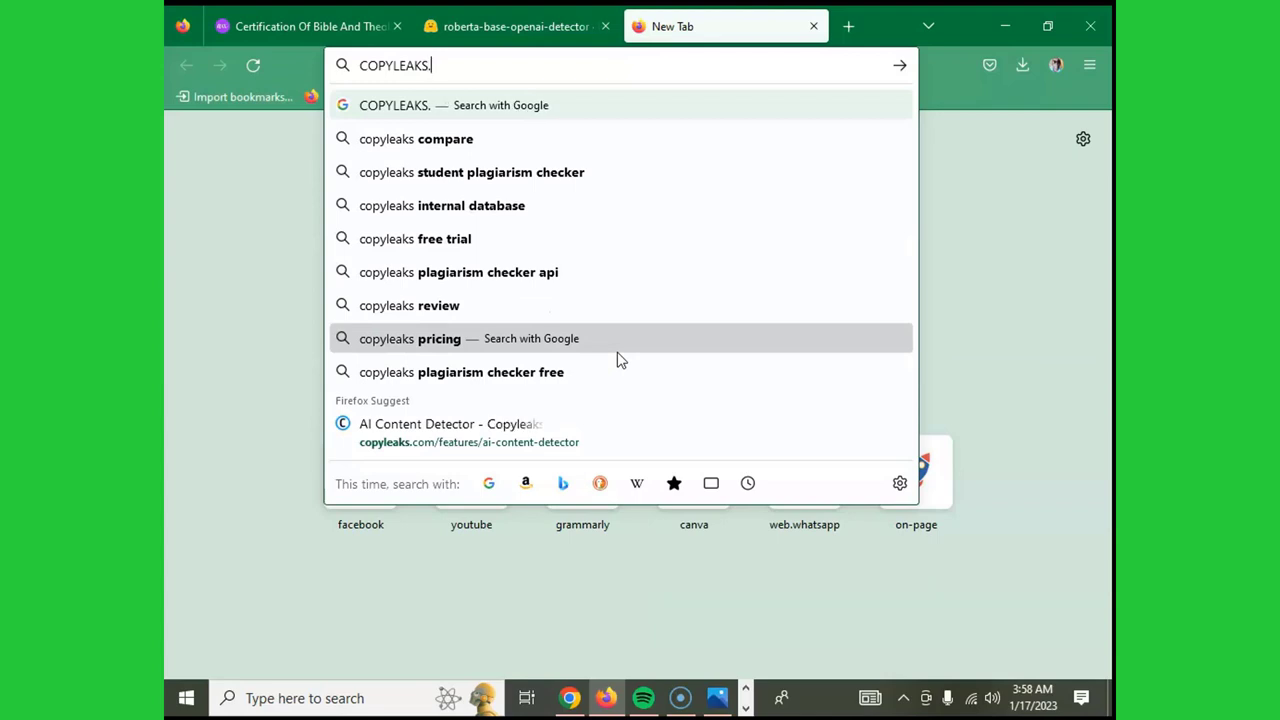
type("OM")
key("Return")
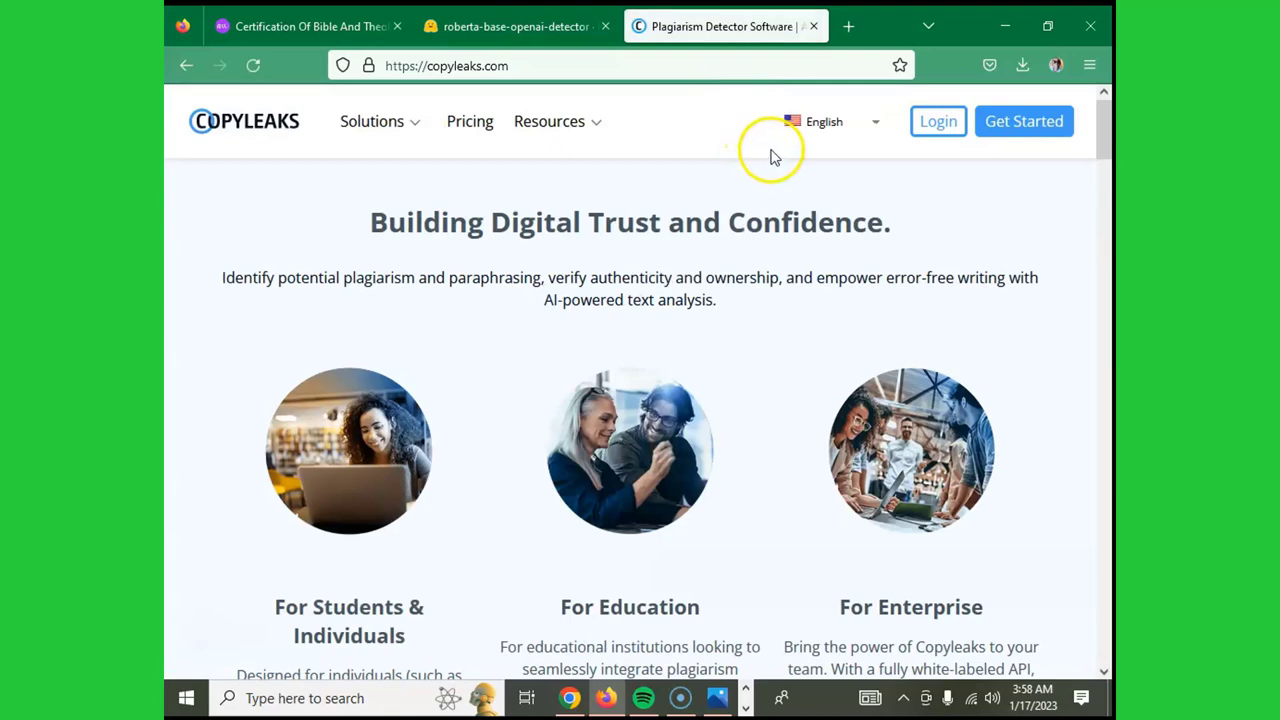
- Choose Solutions > AI Detector Chrome Extension from the Copyleaks home page
scroll(737, 300, "down", 5)
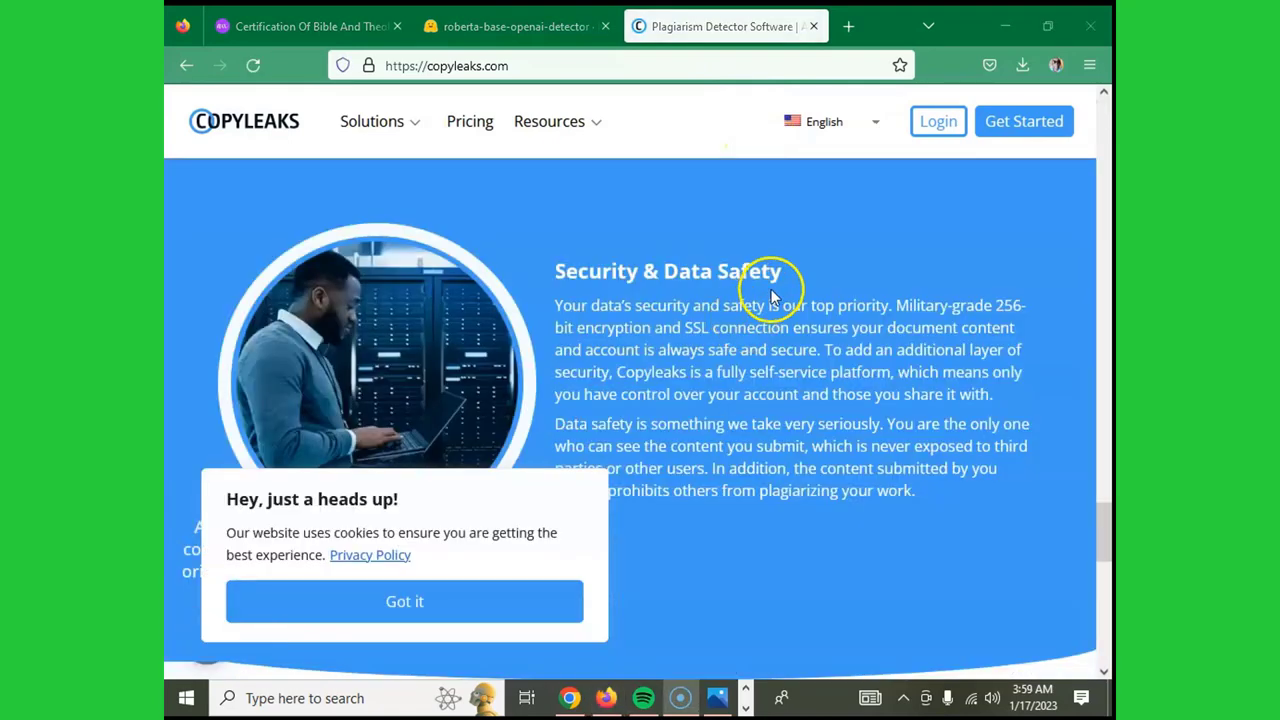
scroll(771, 294, "down", 3)
scroll(700, 260, "up", 3)
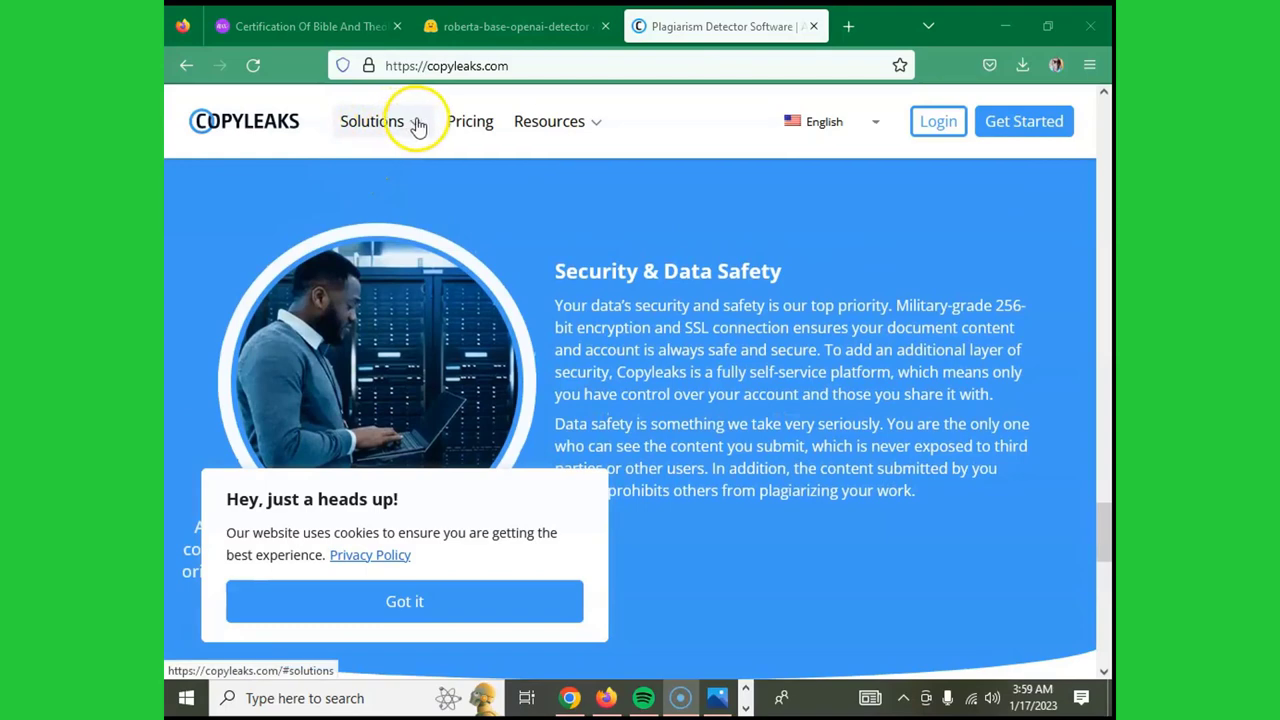
left_click(418, 125)
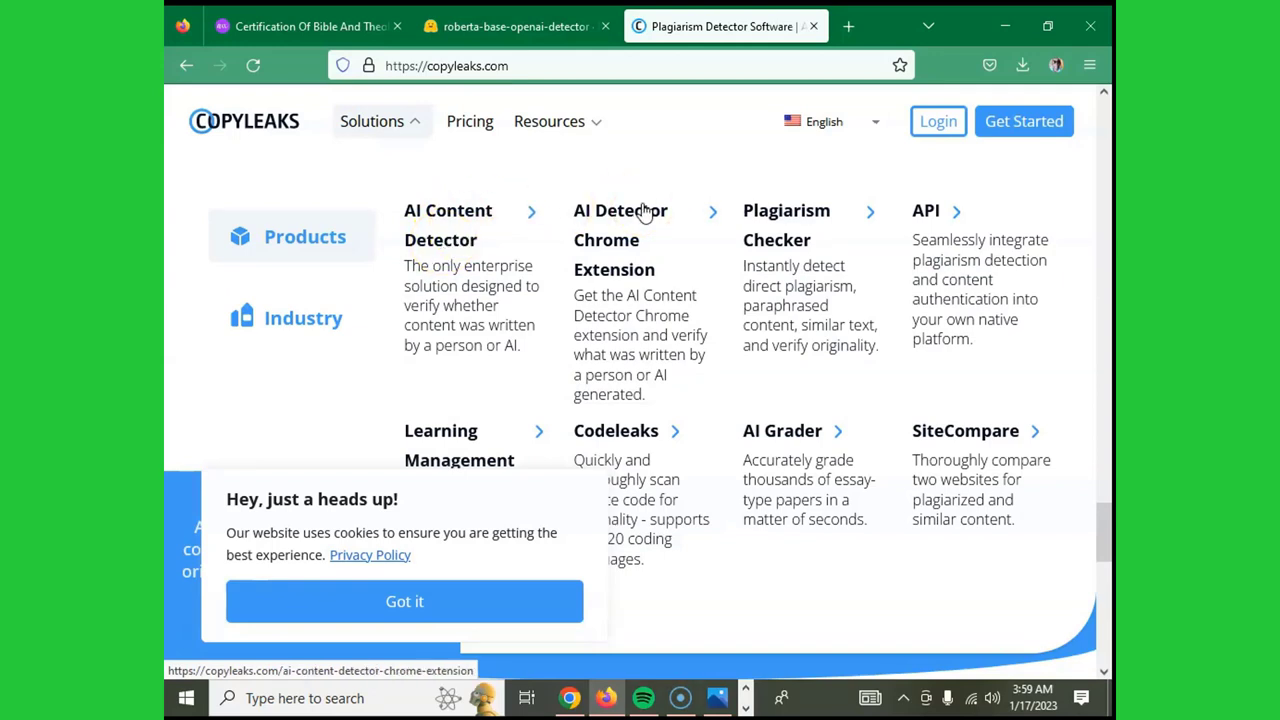
left_click(645, 212)
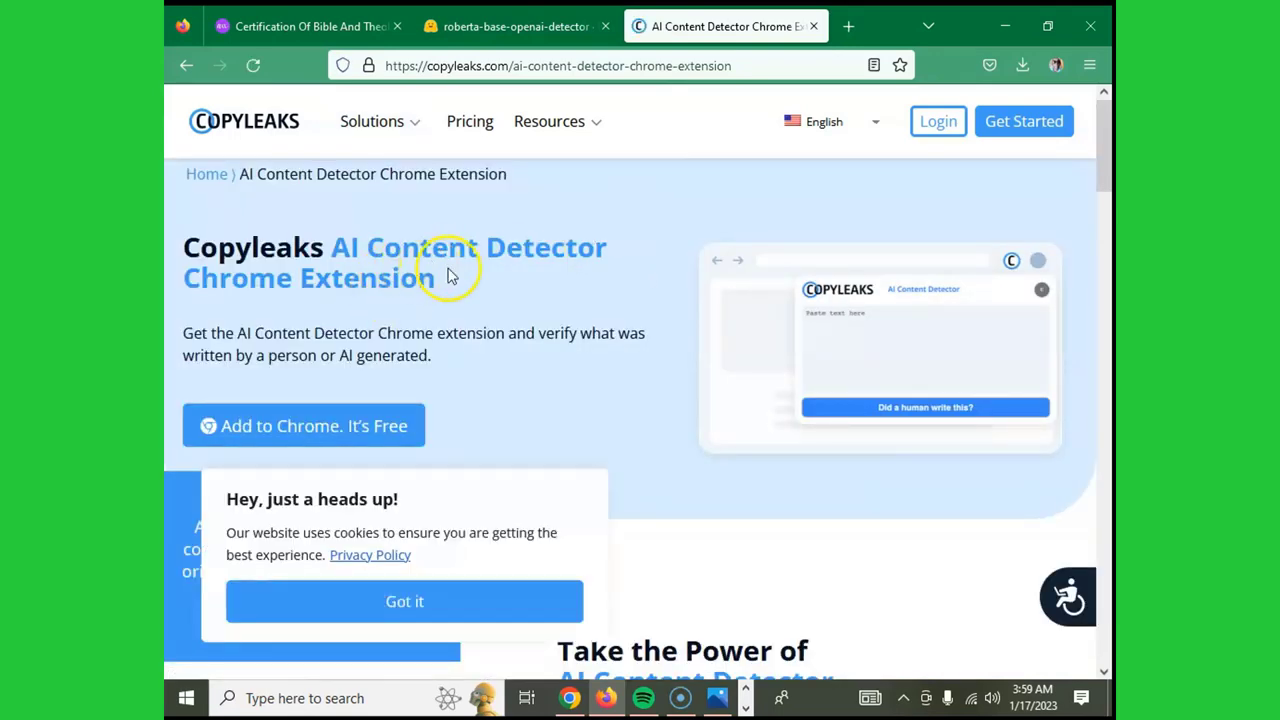
- Browse the Copyleaks Chrome extension page and try its Add to Chrome button
scroll(451, 275, "down", 2)
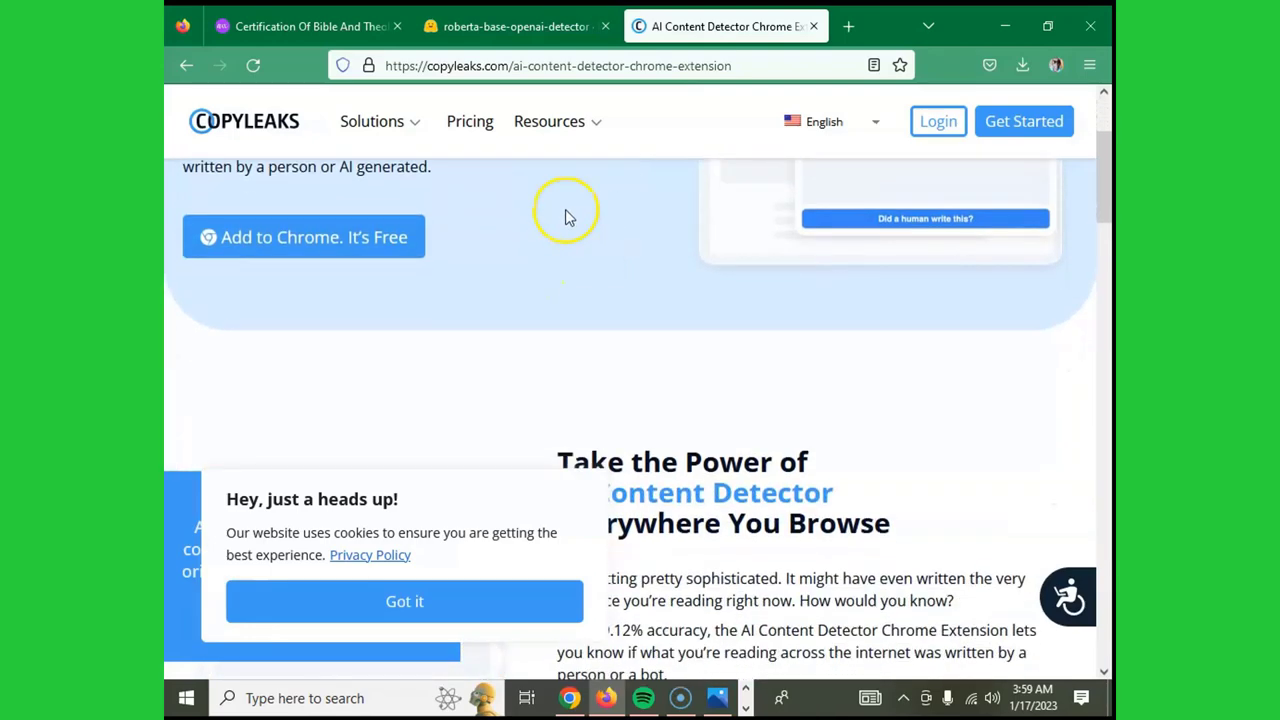
scroll(490, 220, "up", 2)
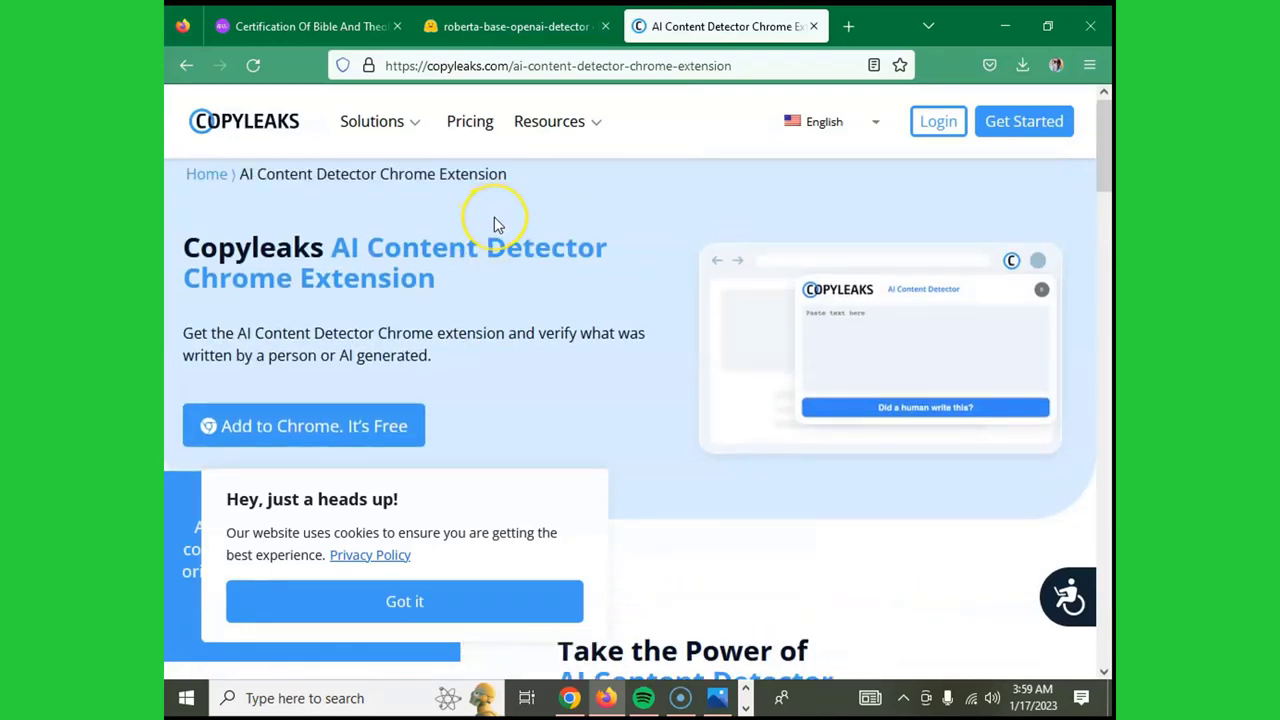
scroll(500, 226, "down", 3)
scroll(500, 226, "up", 1)
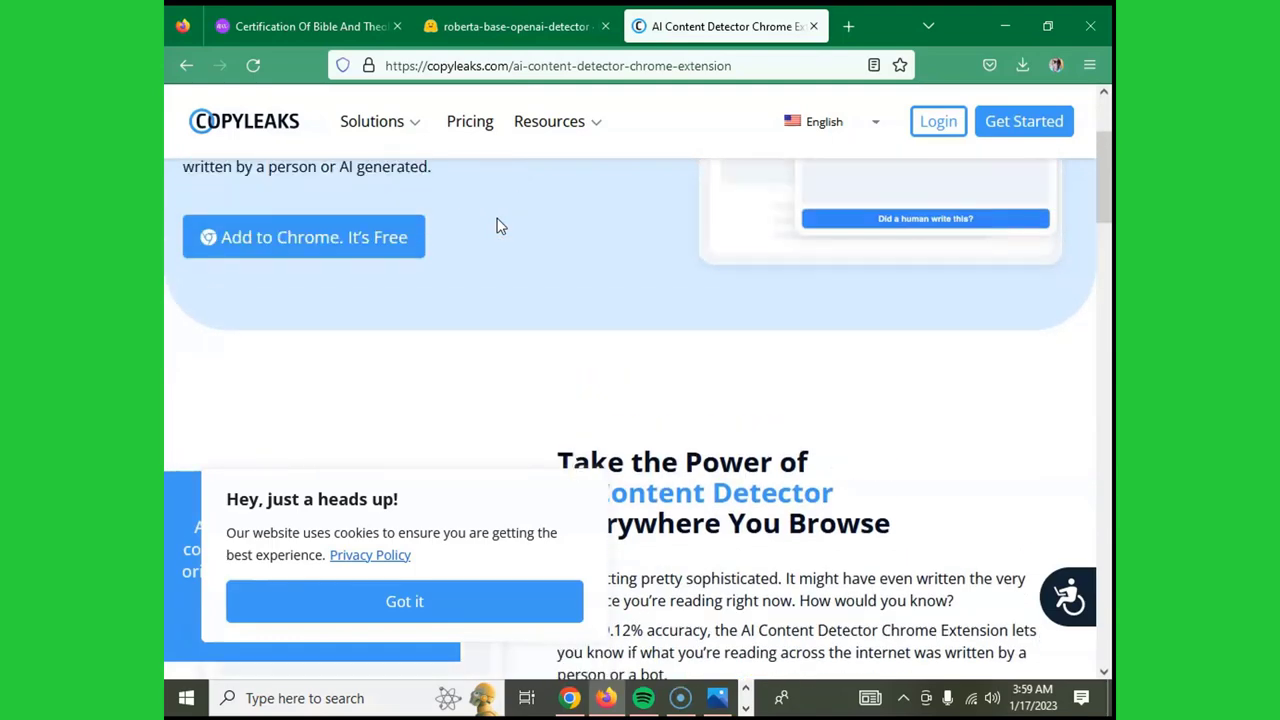
scroll(500, 226, "down", 5)
scroll(500, 226, "down", 7)
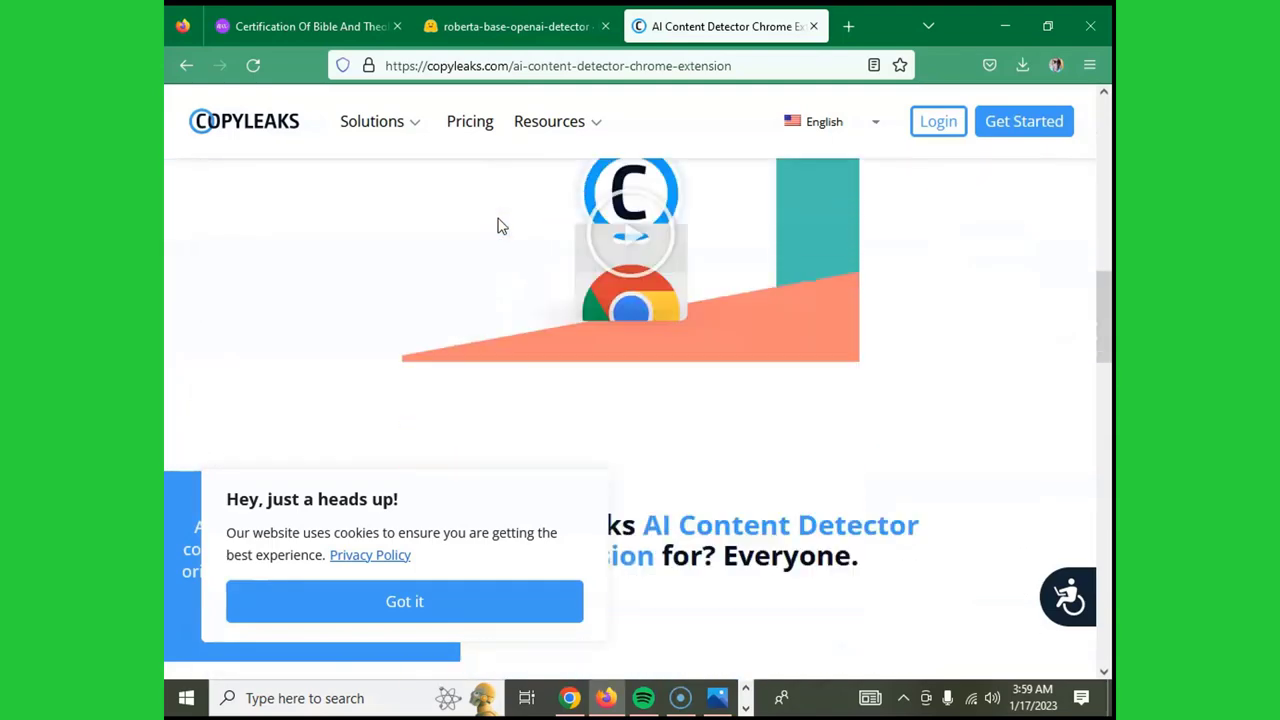
scroll(499, 217, "down", 10)
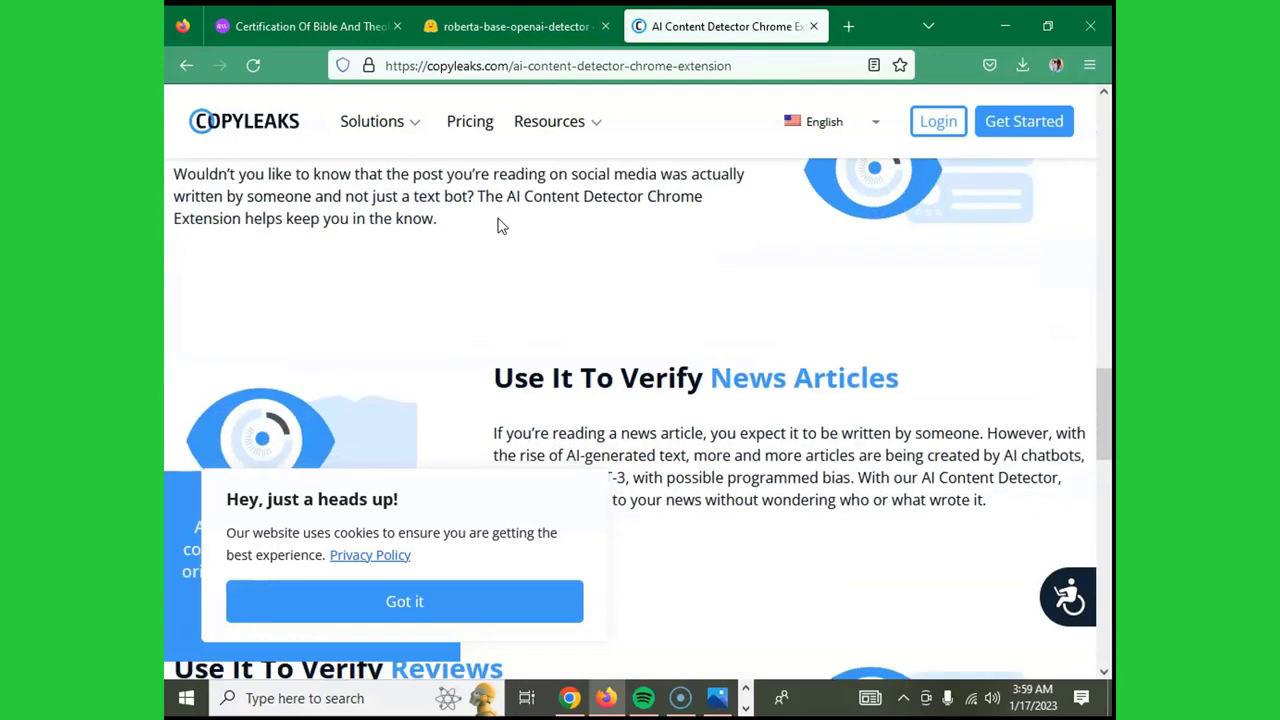
scroll(498, 218, "down", 2)
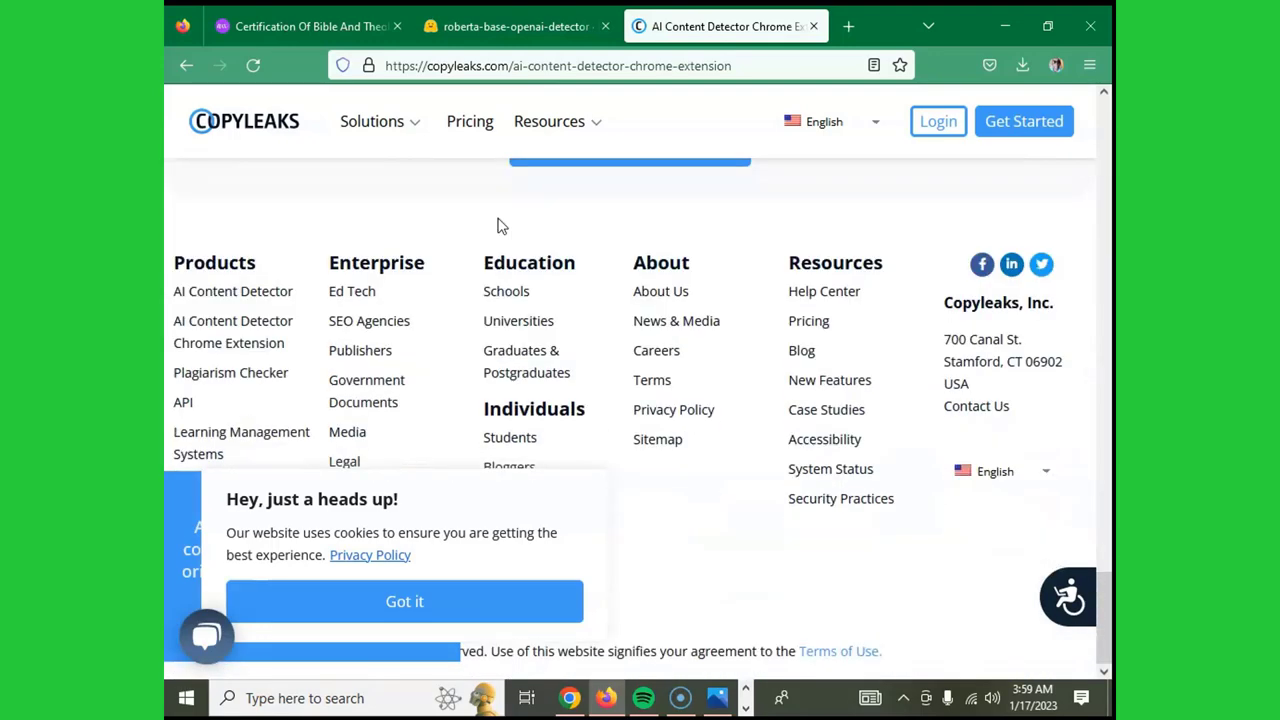
scroll(498, 218, "up", 4)
scroll(498, 218, "down", 1)
scroll(498, 218, "up", 1)
left_click(588, 354)
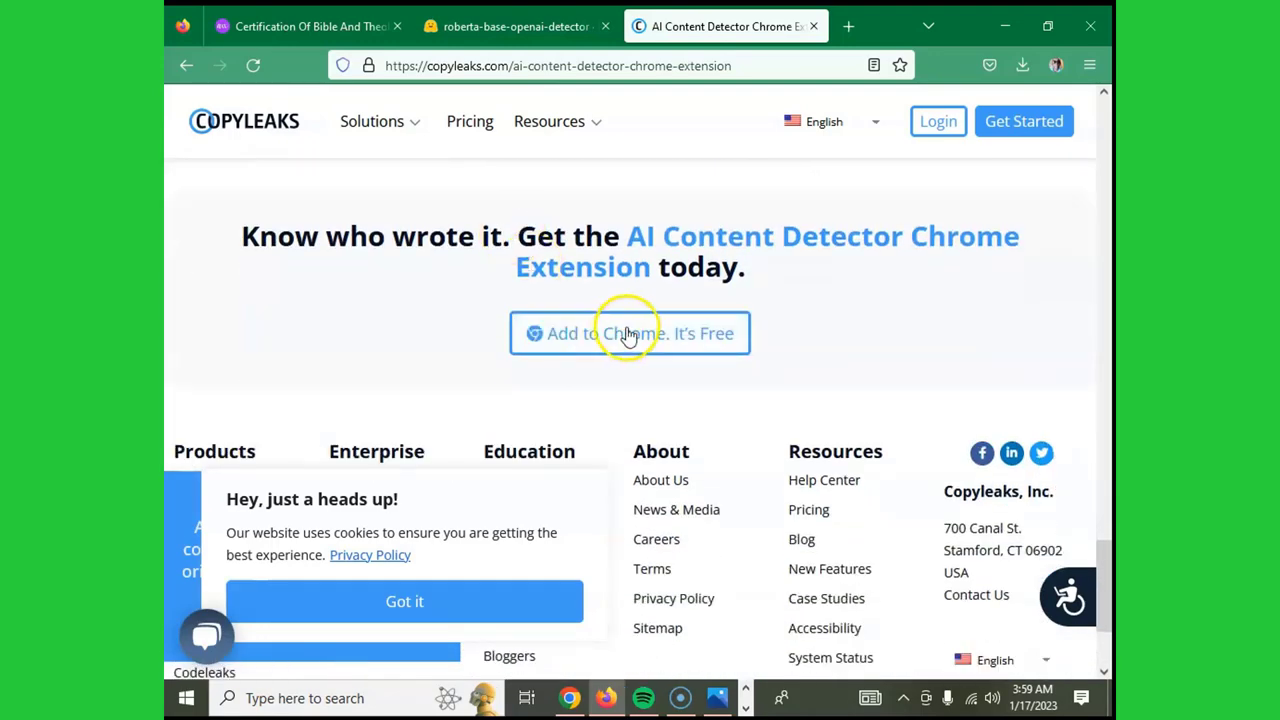
left_click(655, 340)
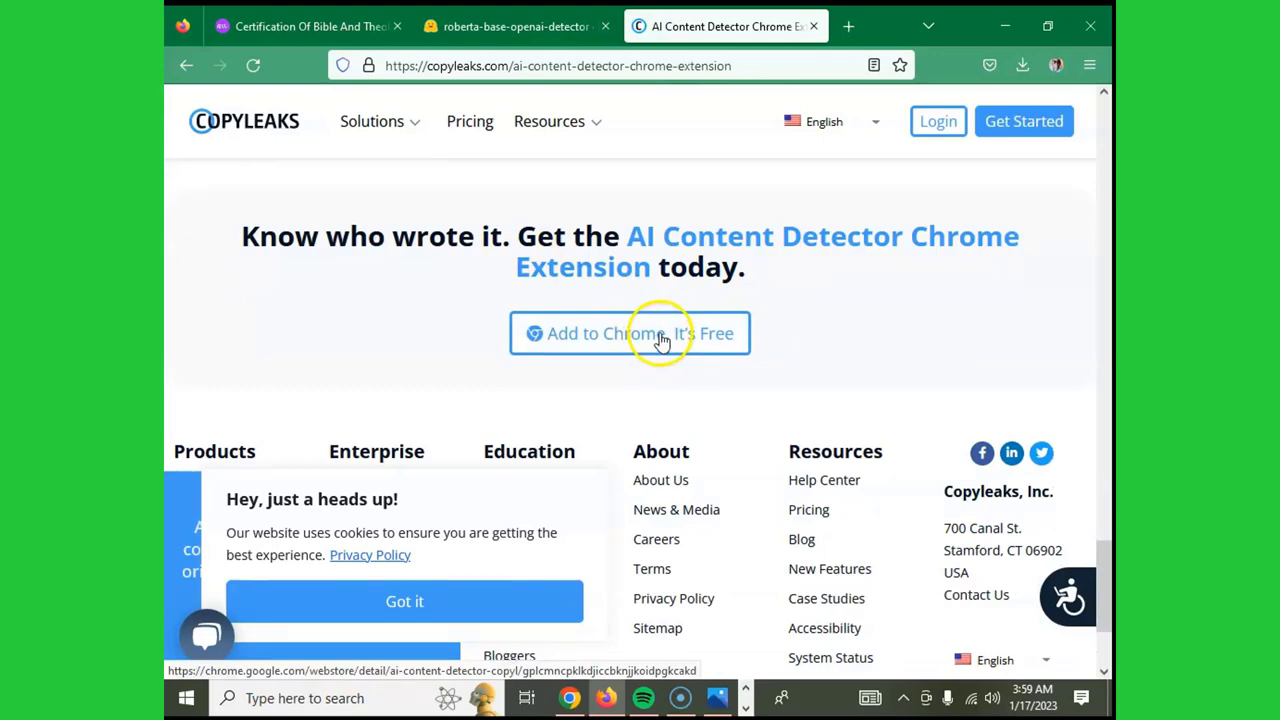
- Go to Solutions > AI Content Detector on Copyleaks
scroll(660, 340, "up", 10)
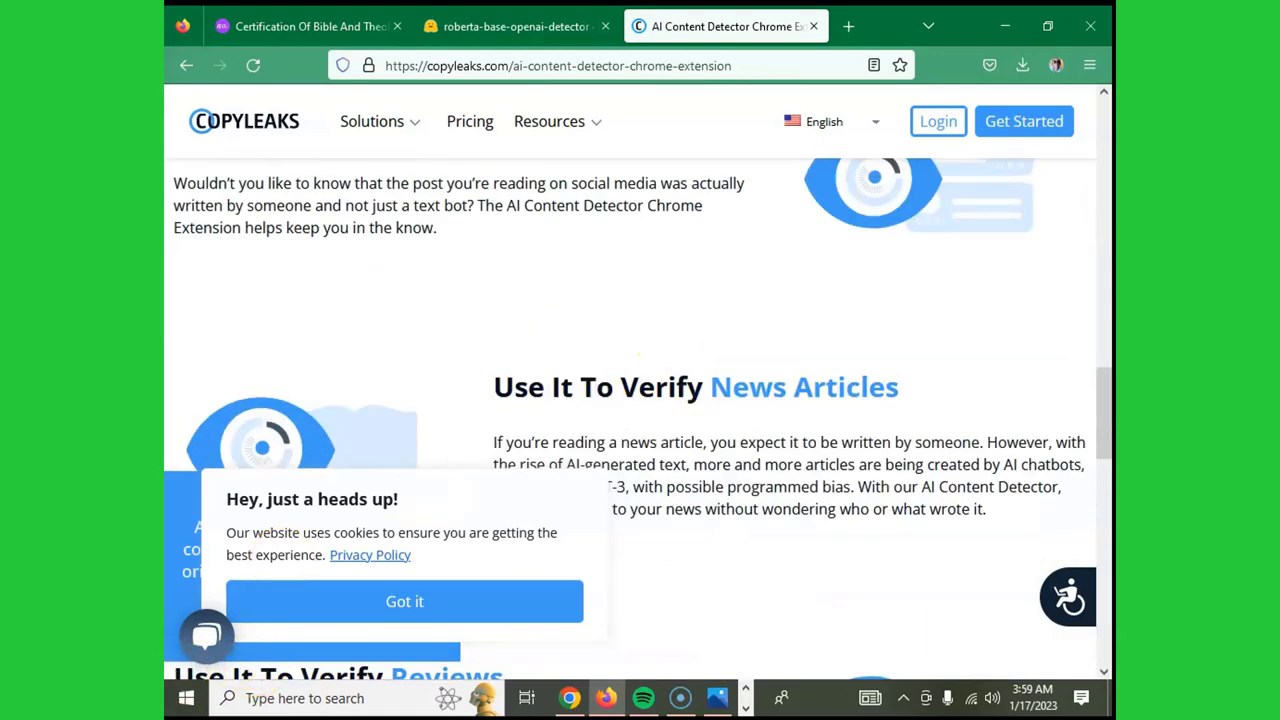
scroll(395, 366, "up", 5)
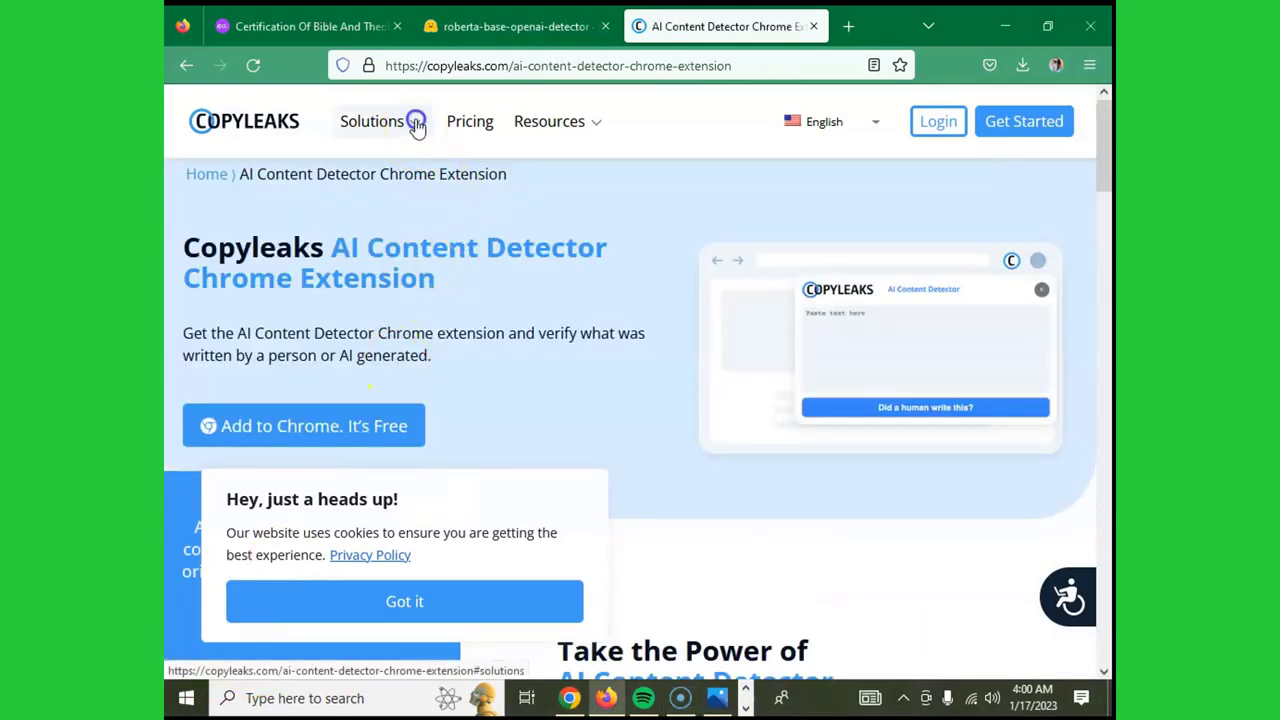
left_click(414, 122)
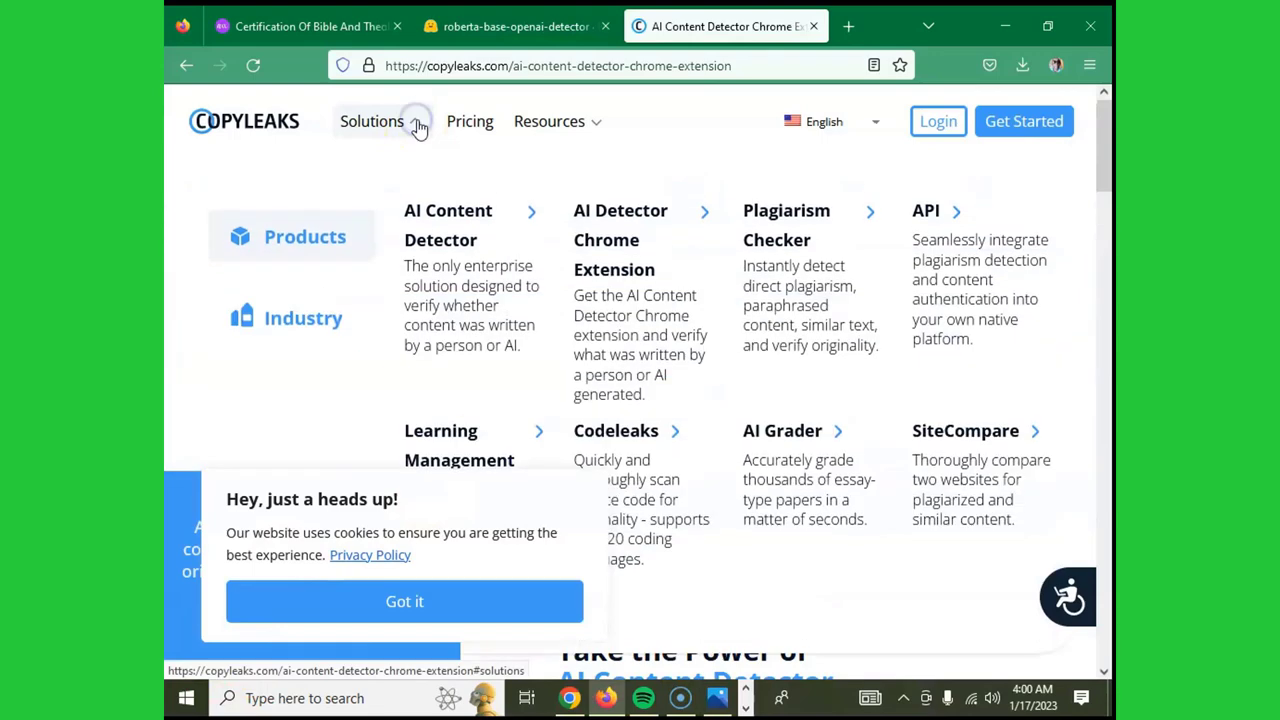
left_click(445, 220)
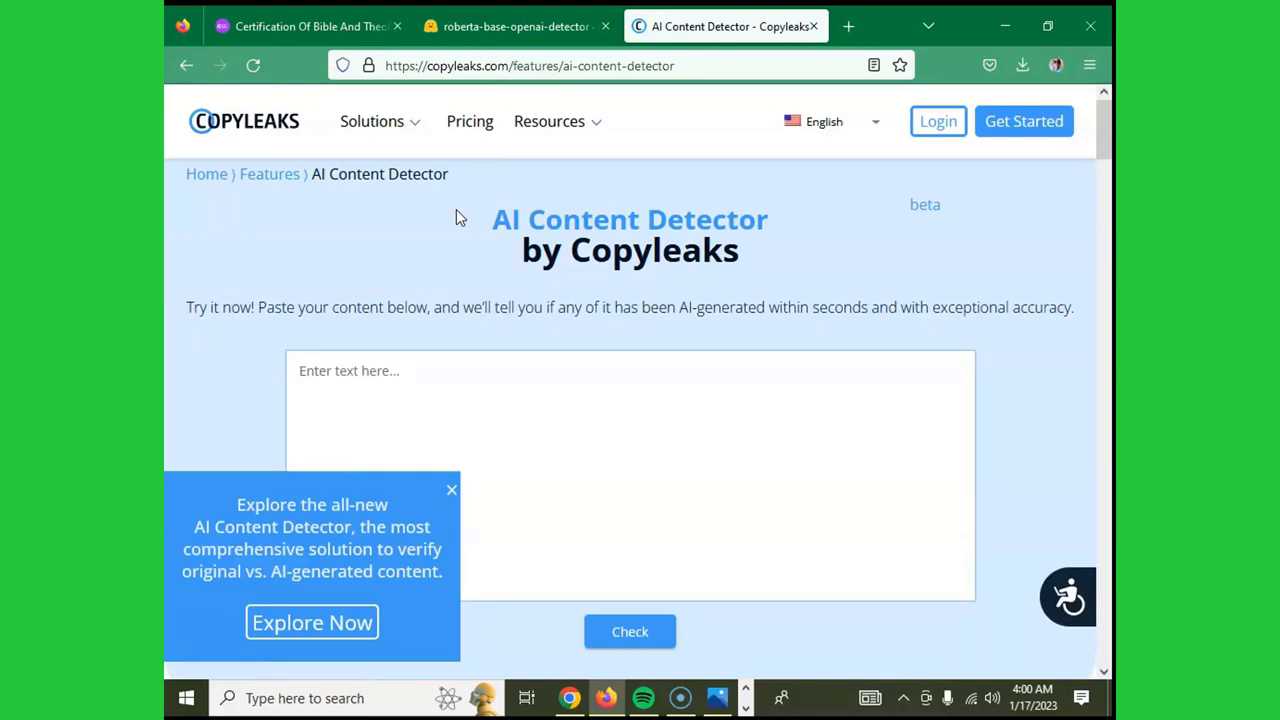
- Paste the copied text into the Copyleaks detector, run Check, then close the tab
scroll(456, 209, "down", 2)
left_click(407, 264)
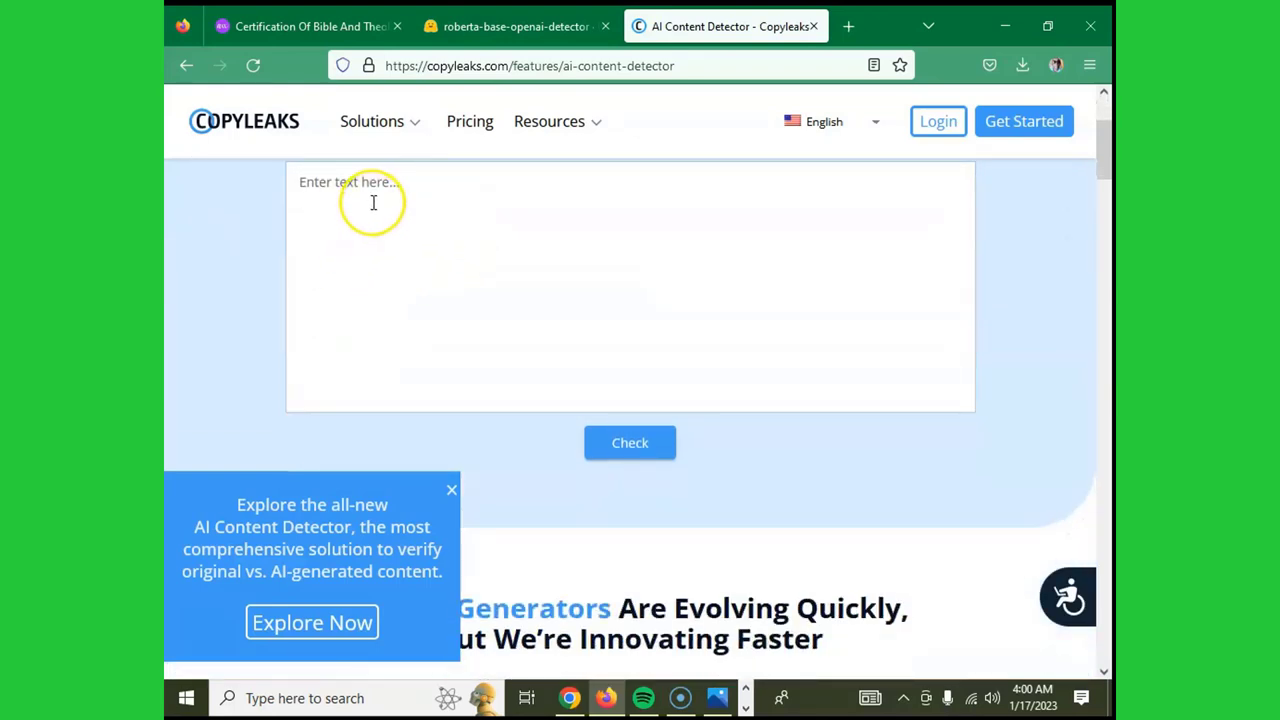
scroll(360, 300, "up", 1)
right_click(366, 302)
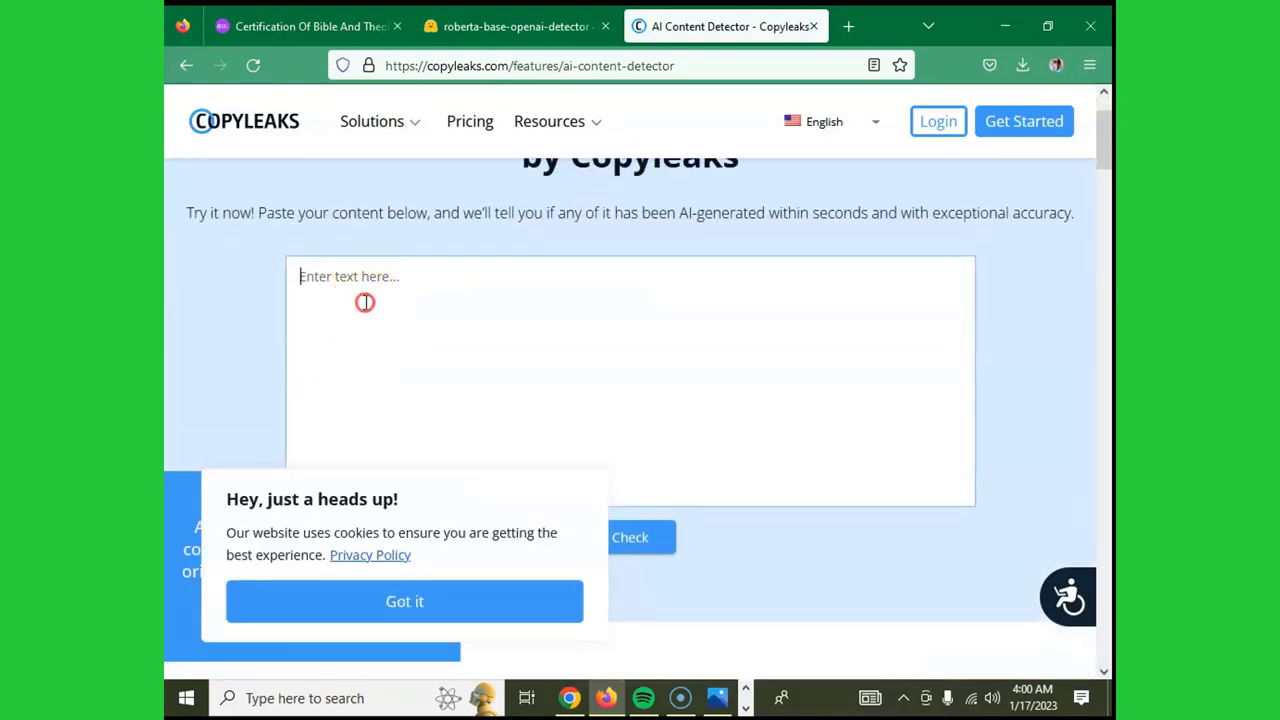
left_click(391, 438)
scroll(634, 342, "down", 2)
left_click(648, 360)
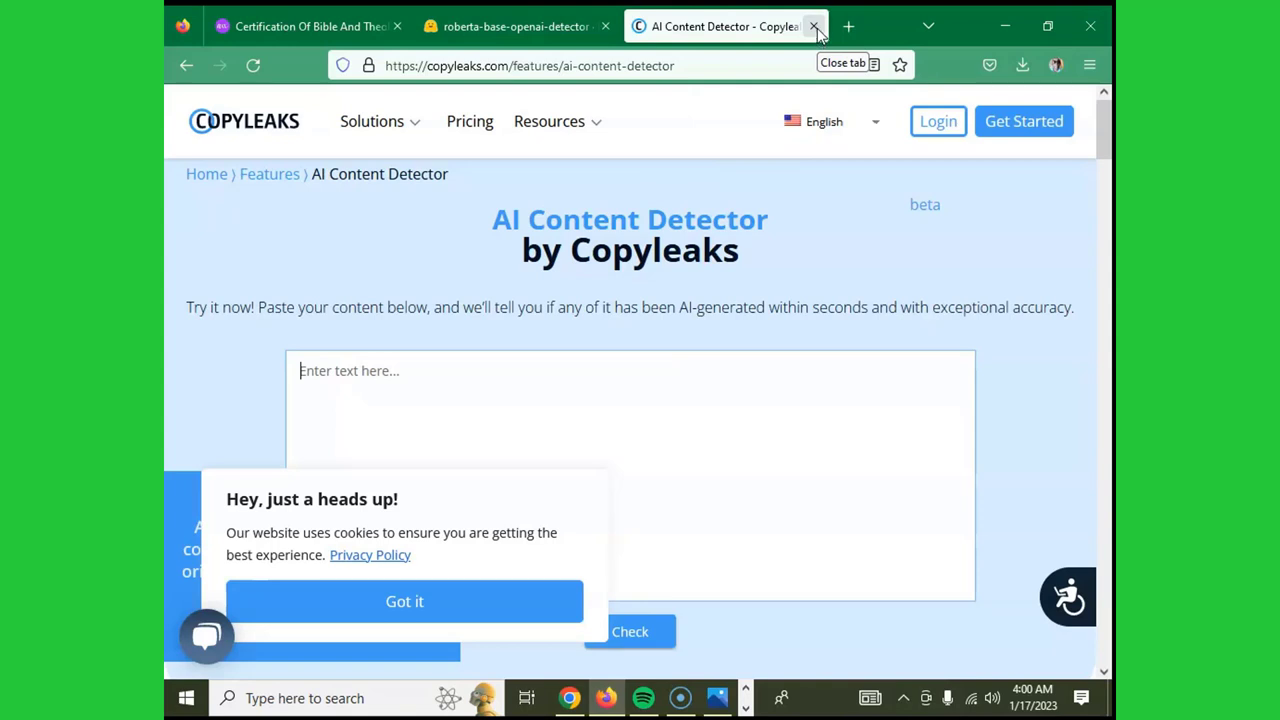
left_click(814, 27)
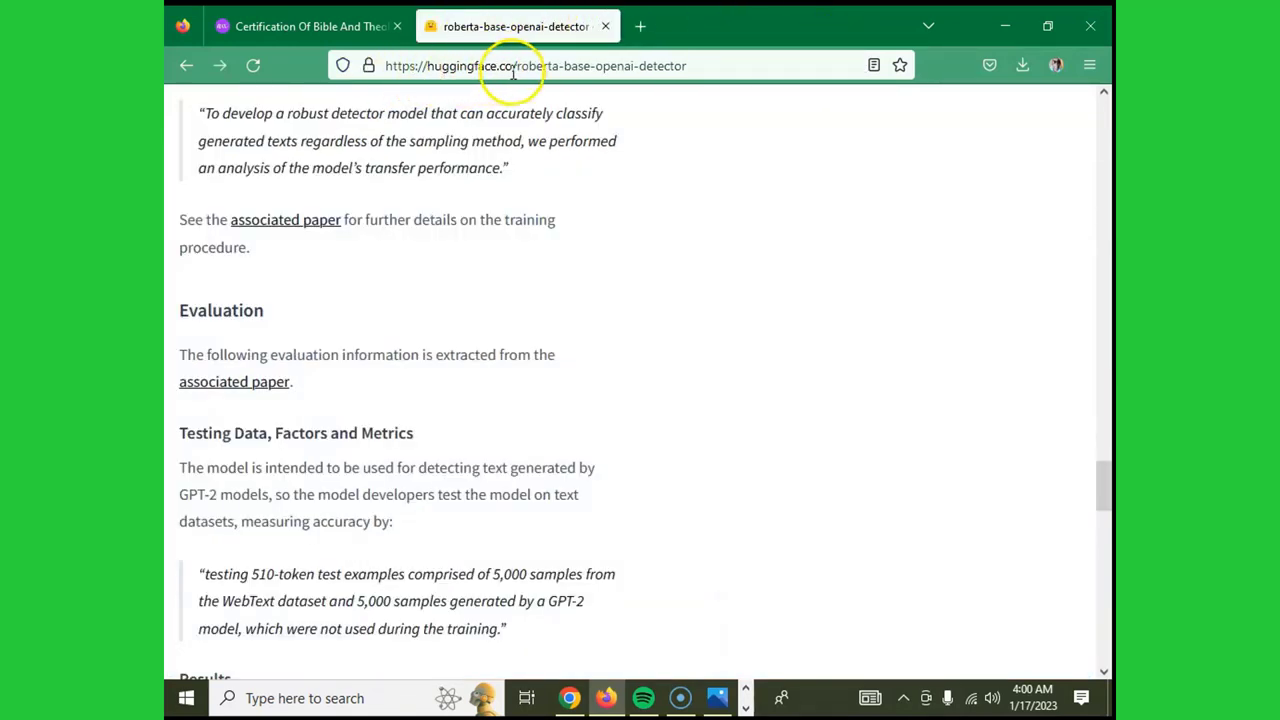
- Scroll the roberta-base-openai-detector model card and bring up options on 'Explore the detector model here'
scroll(591, 209, "up", 10)
left_click_drag(1104, 425, 1108, 85)
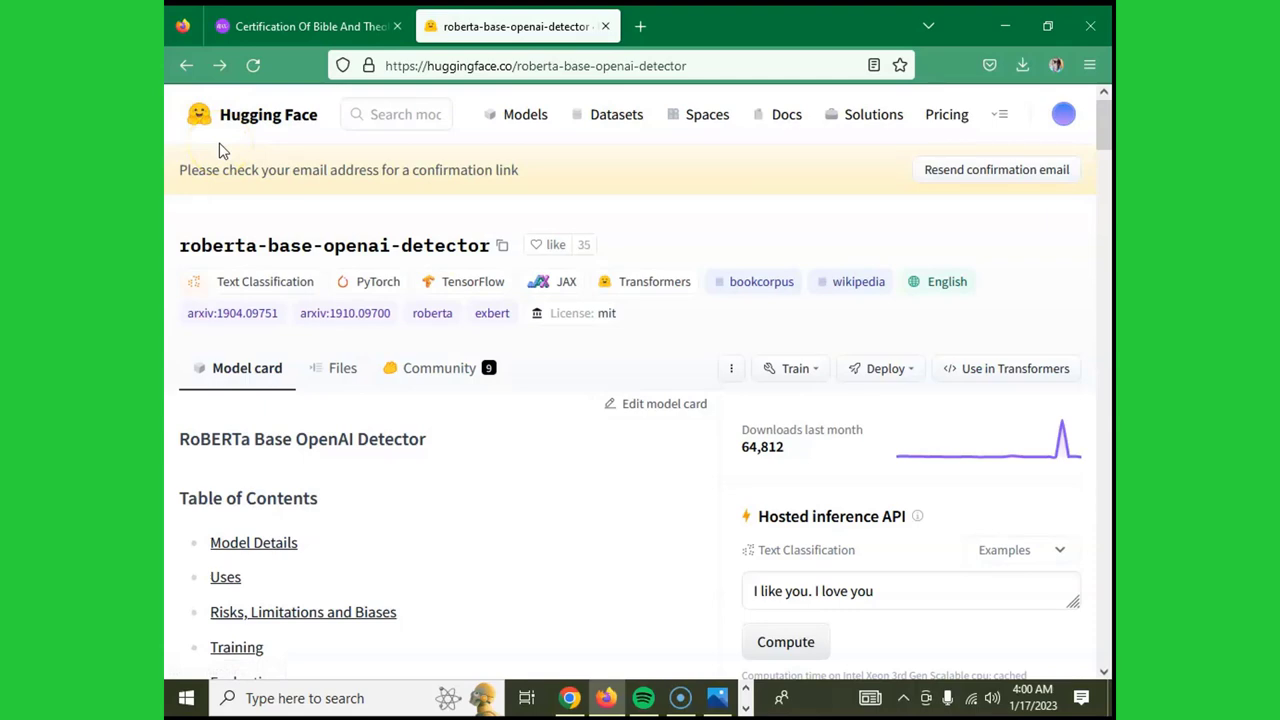
scroll(414, 400, "down", 9)
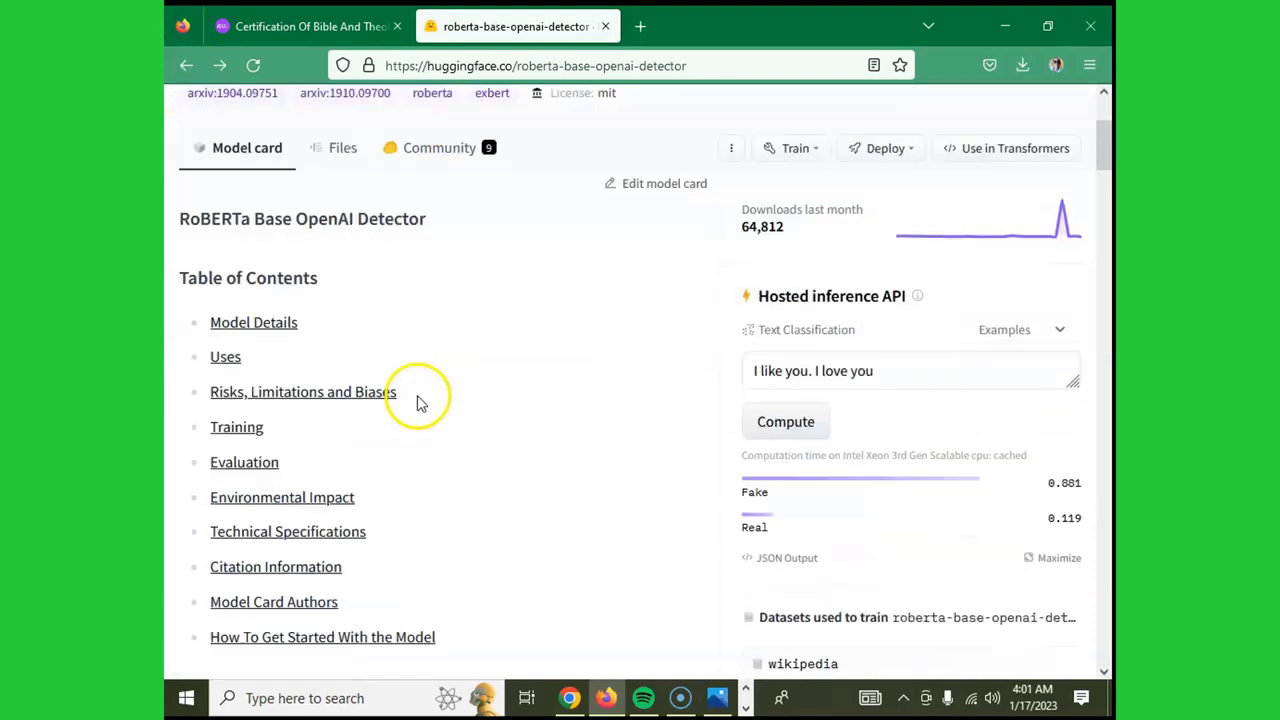
scroll(435, 390, "down", 5)
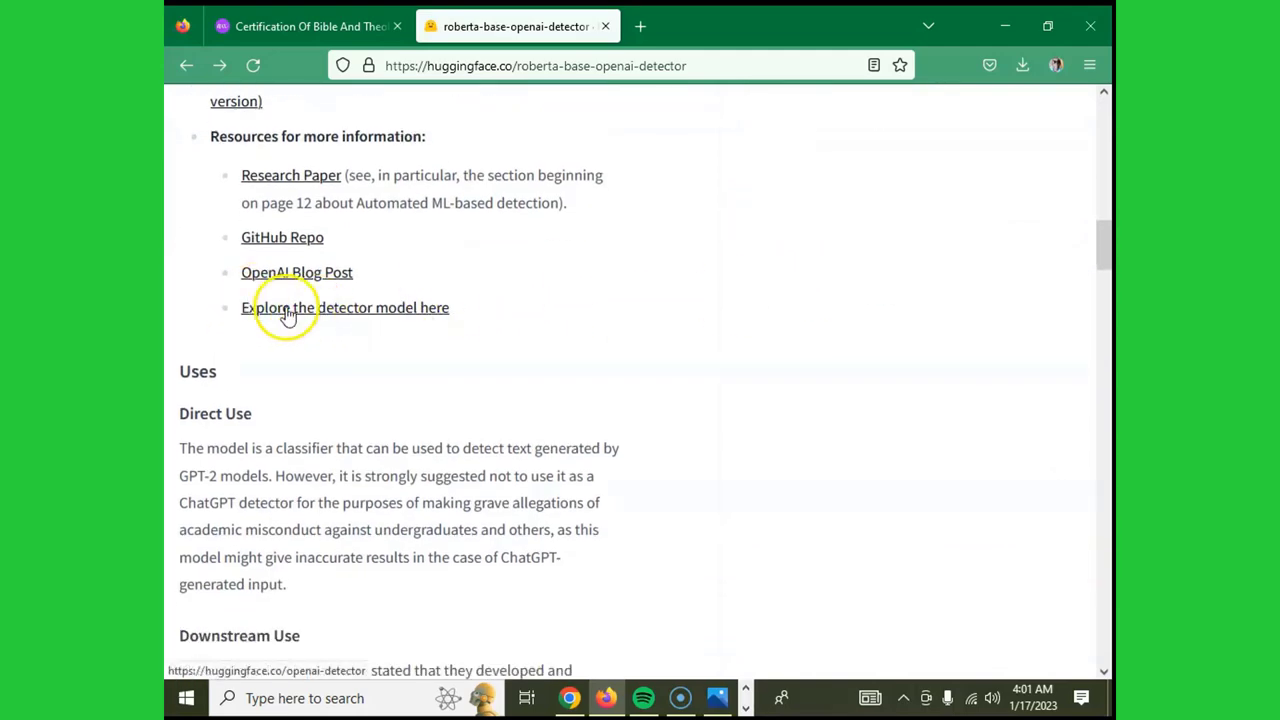
scroll(292, 310, "up", 2)
scroll(343, 409, "down", 2)
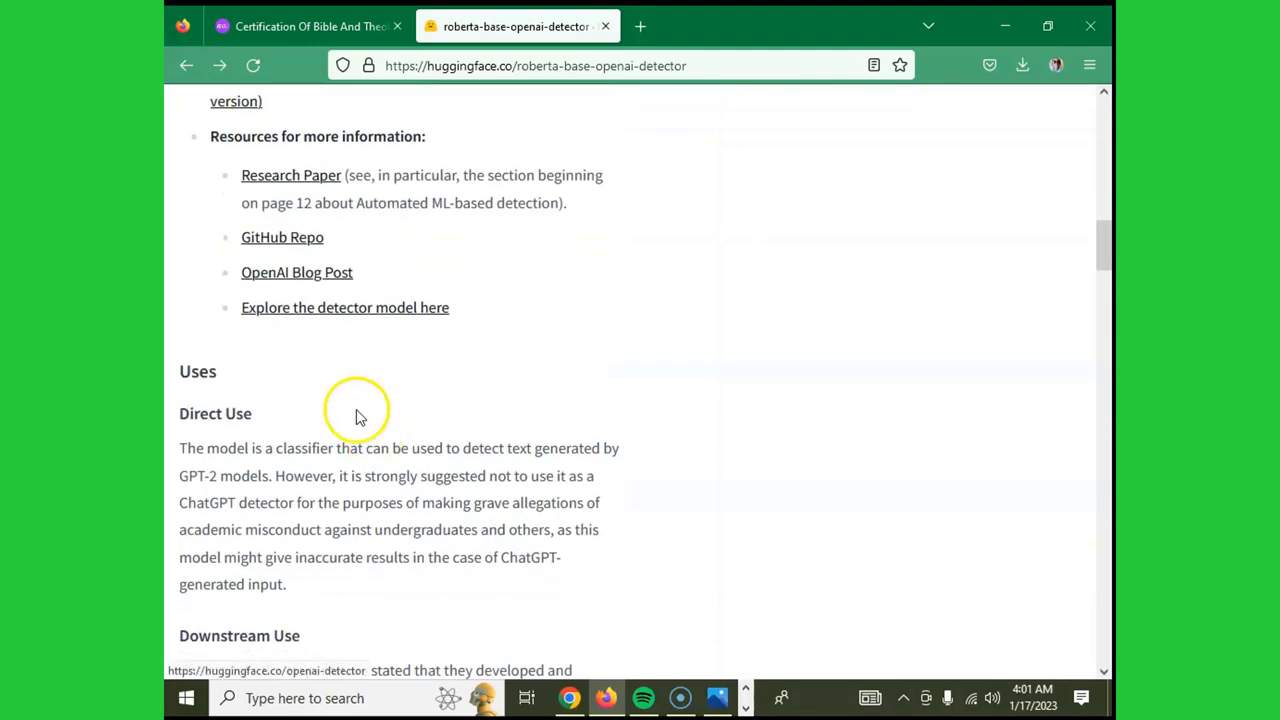
right_click(407, 312)
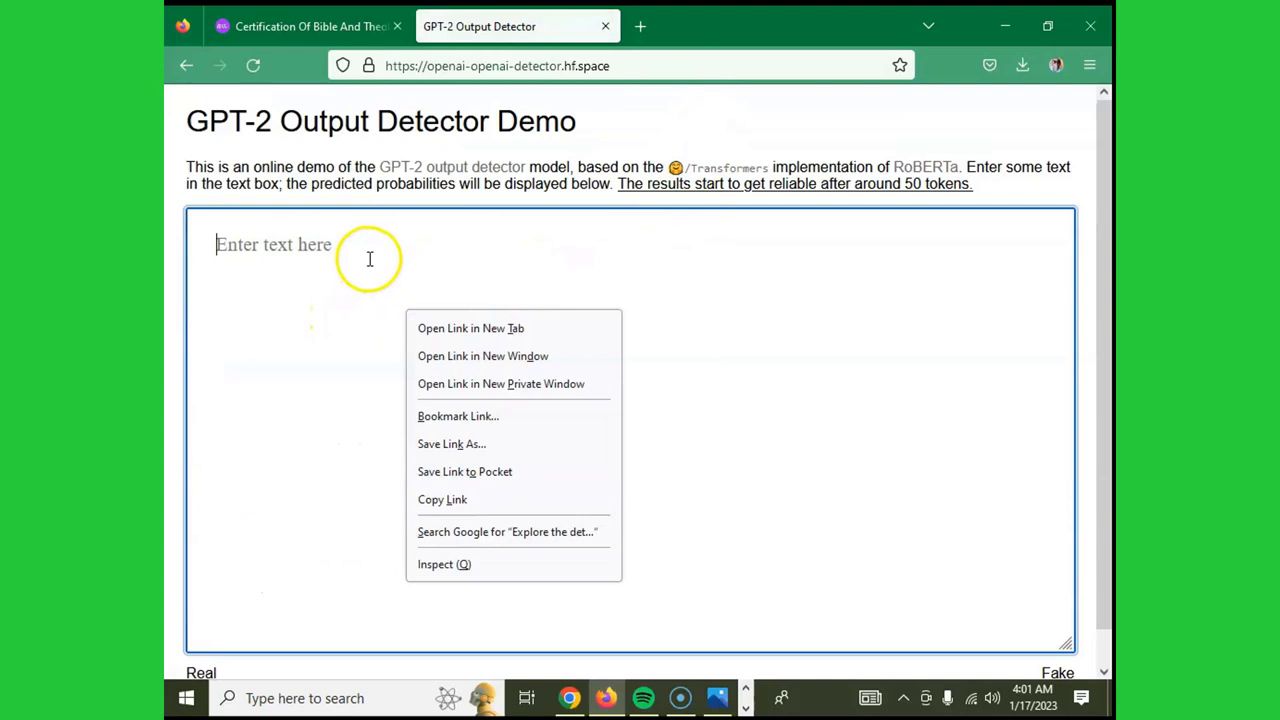
- Dismiss the GPT-2 demo's text-box context menu and open a new Firefox tab
right_click(273, 256)
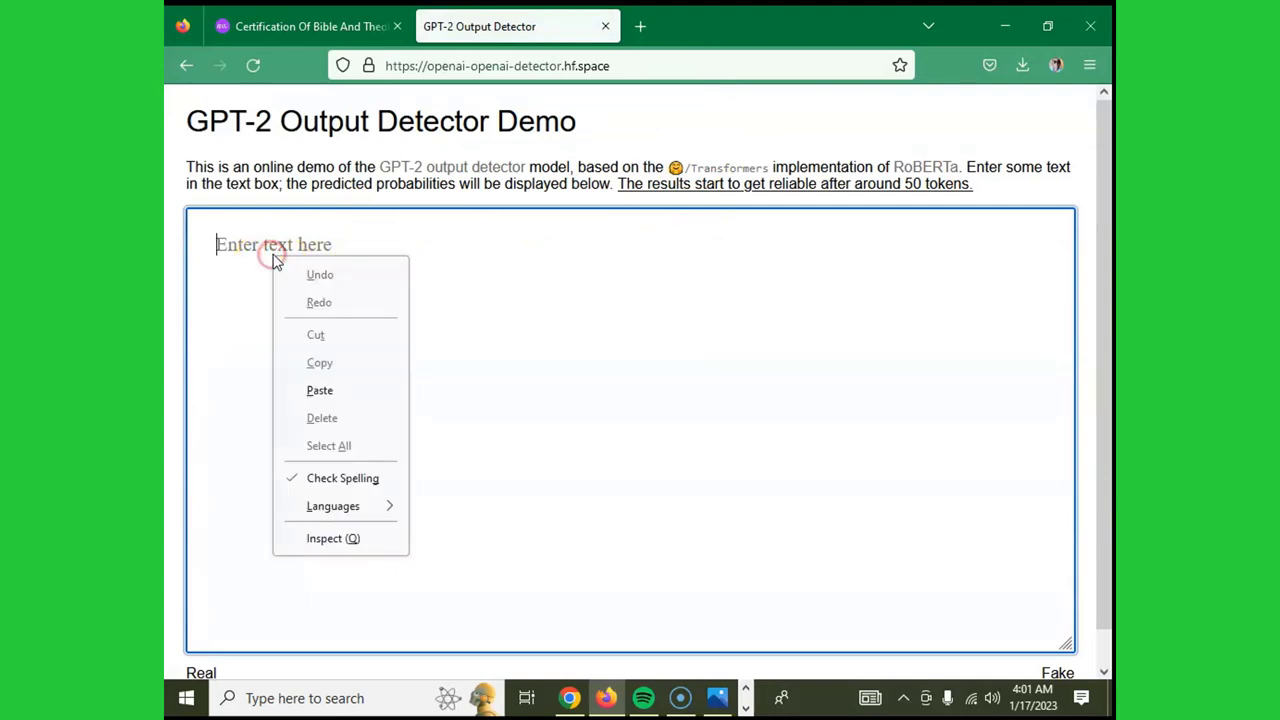
left_click(533, 304)
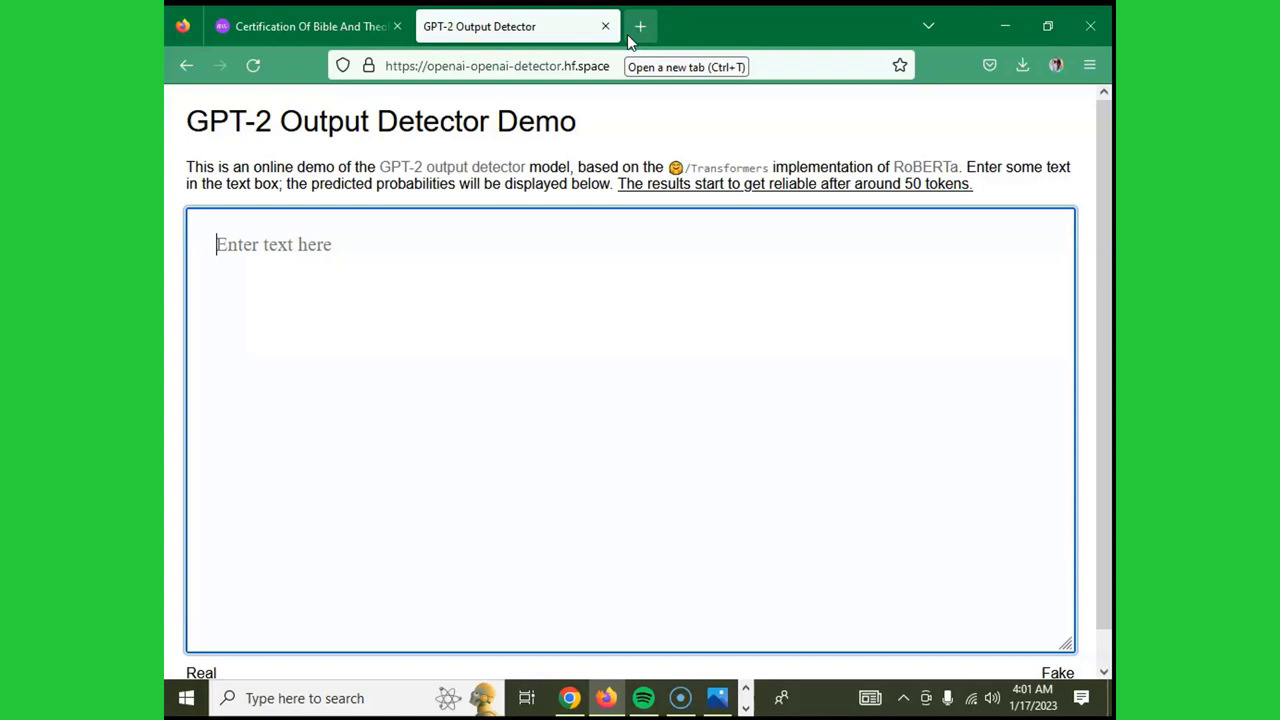
left_click(637, 27)
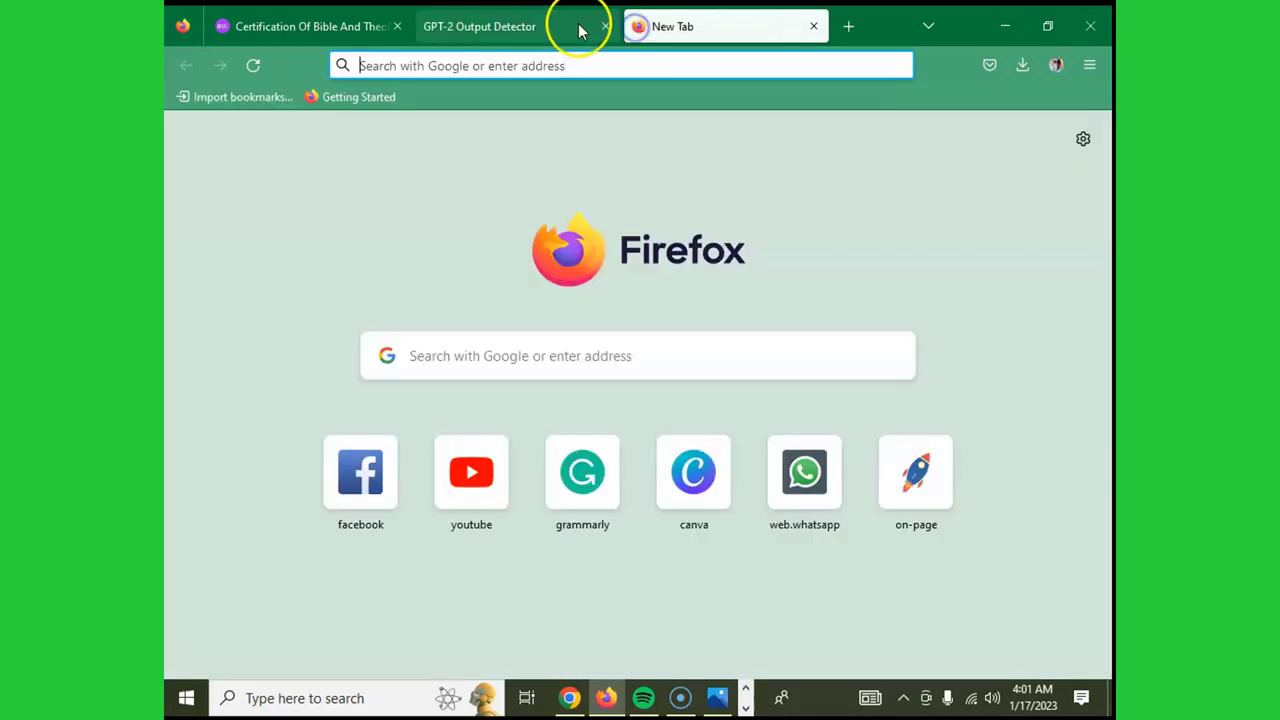
- Close the GPT-2 Output Detector tab and search Google for 'GLTR ai detector'
left_click(605, 27)
left_click(583, 357)
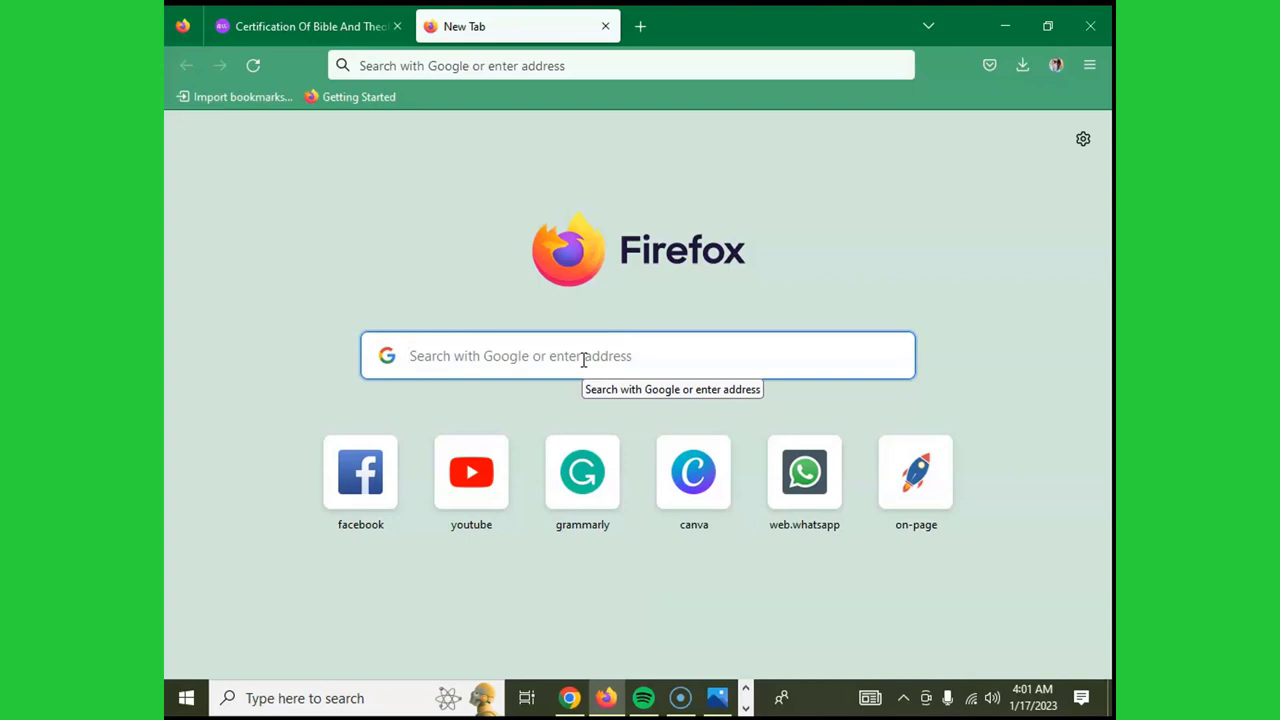
type("GLT")
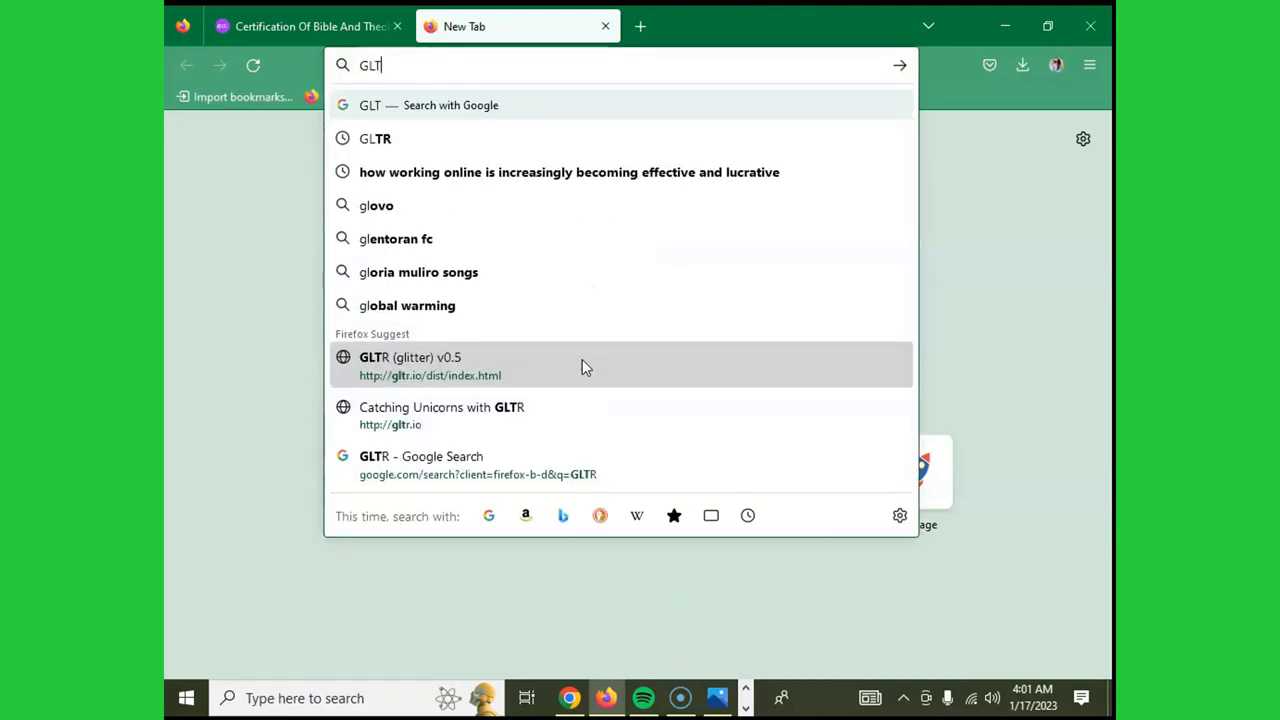
type("R")
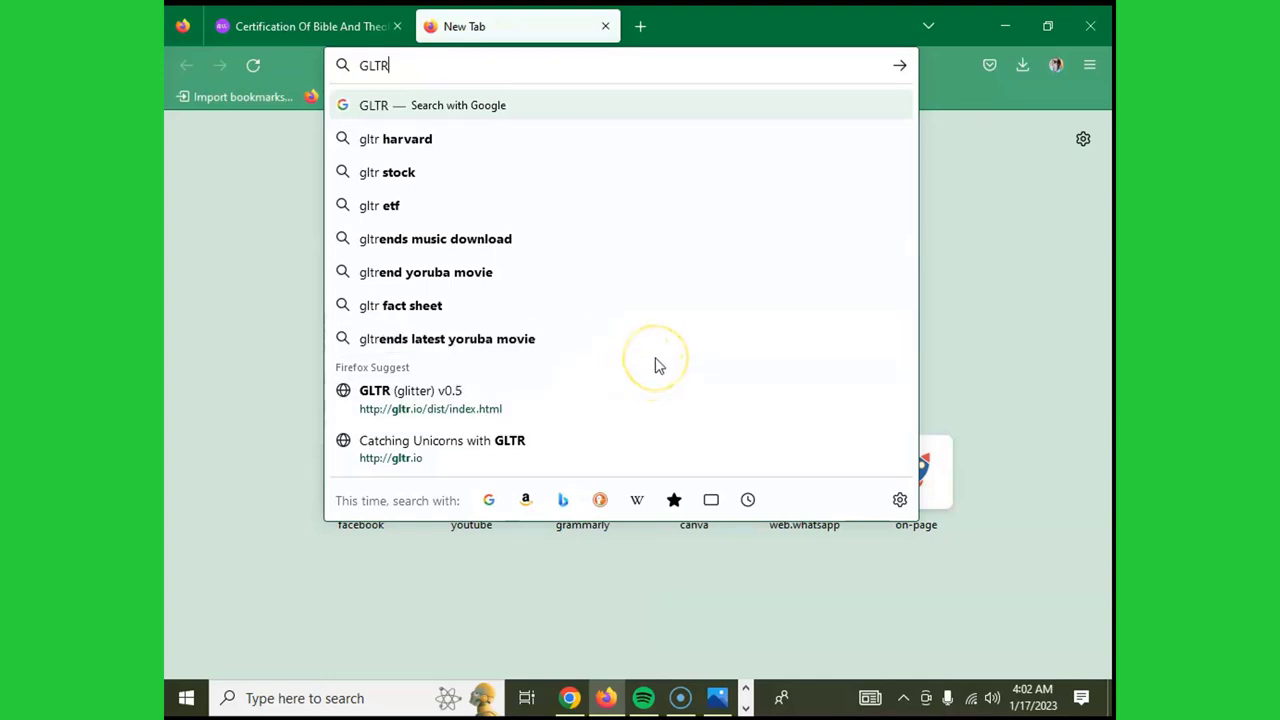
type("c")
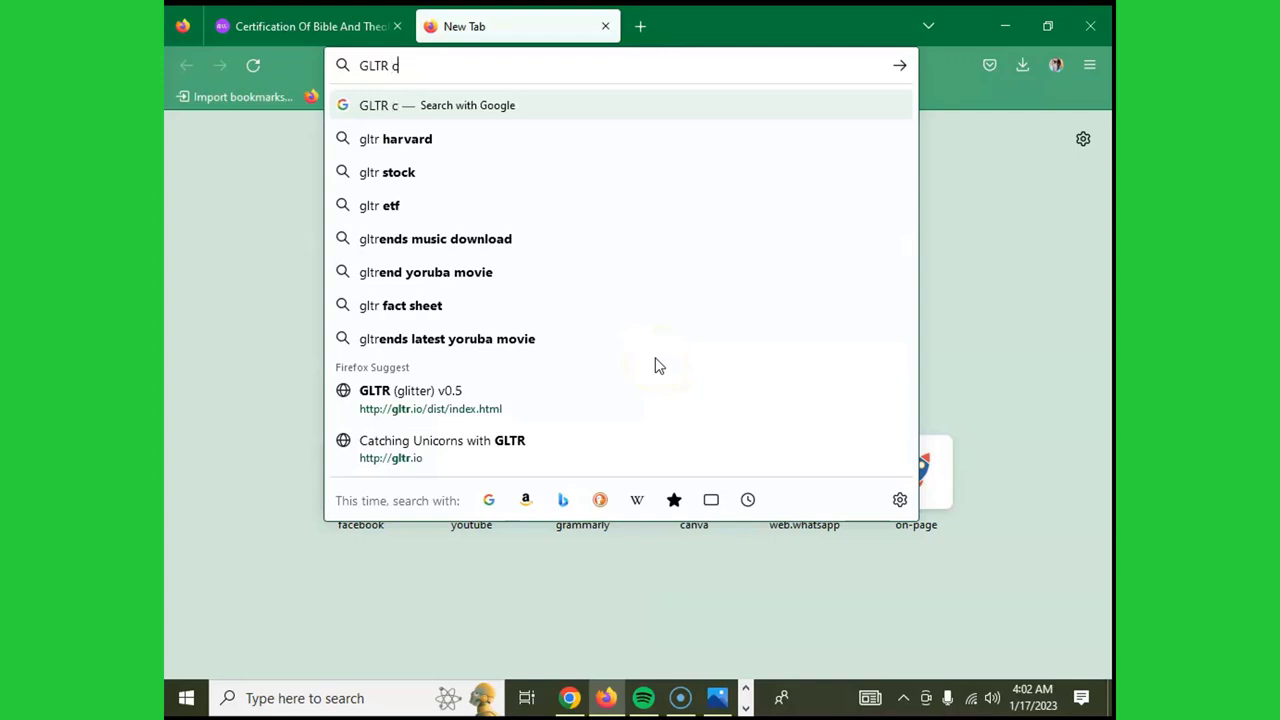
type("o")
key("BackSpace")
key("BackSpace")
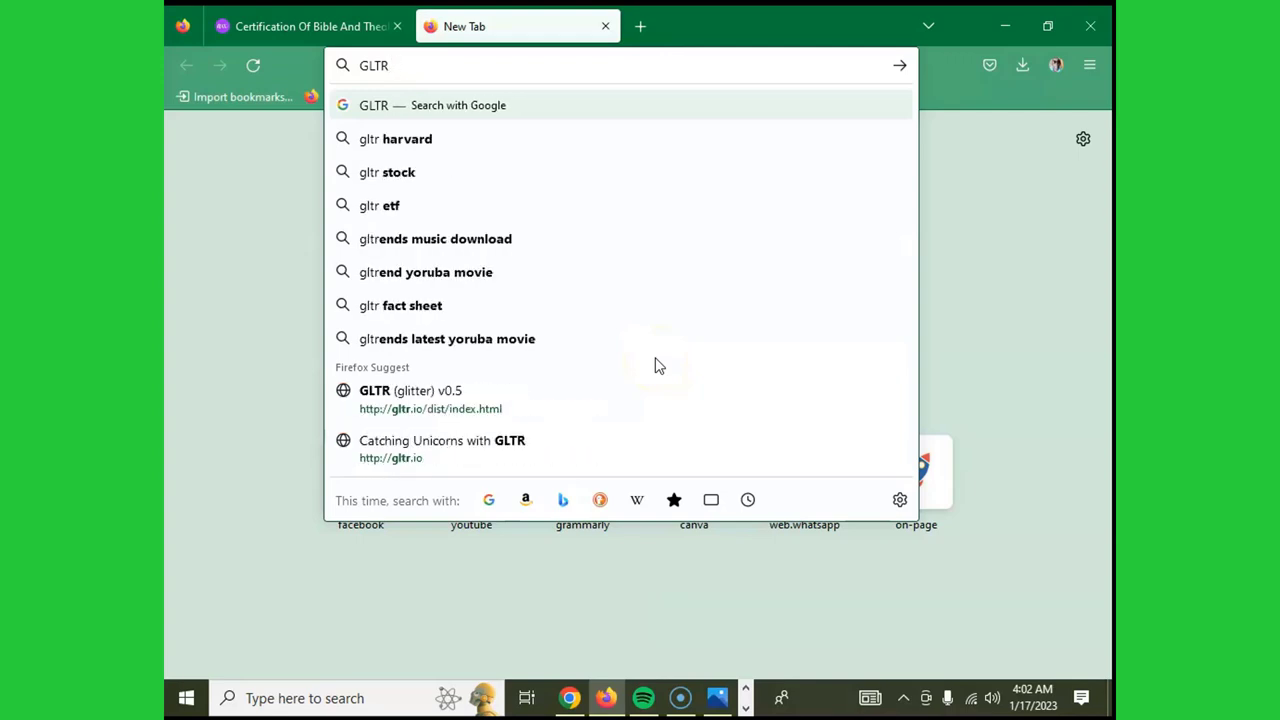
type("ai det")
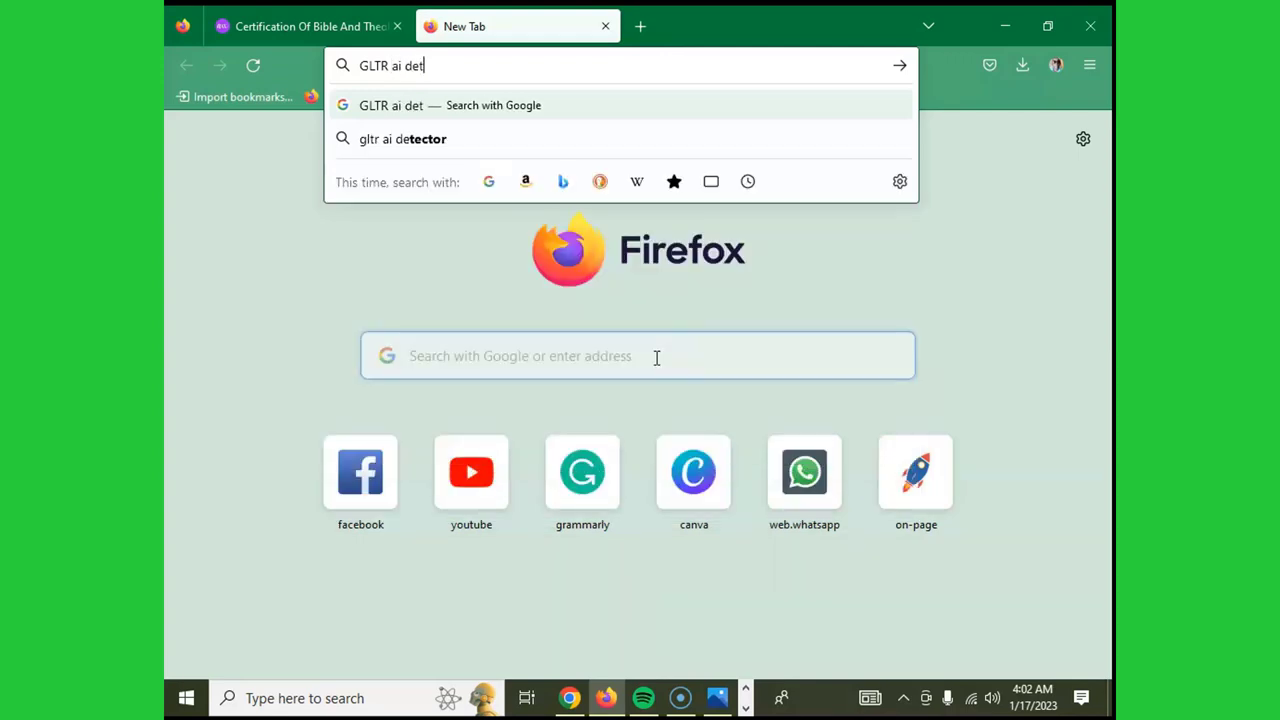
type("ect")
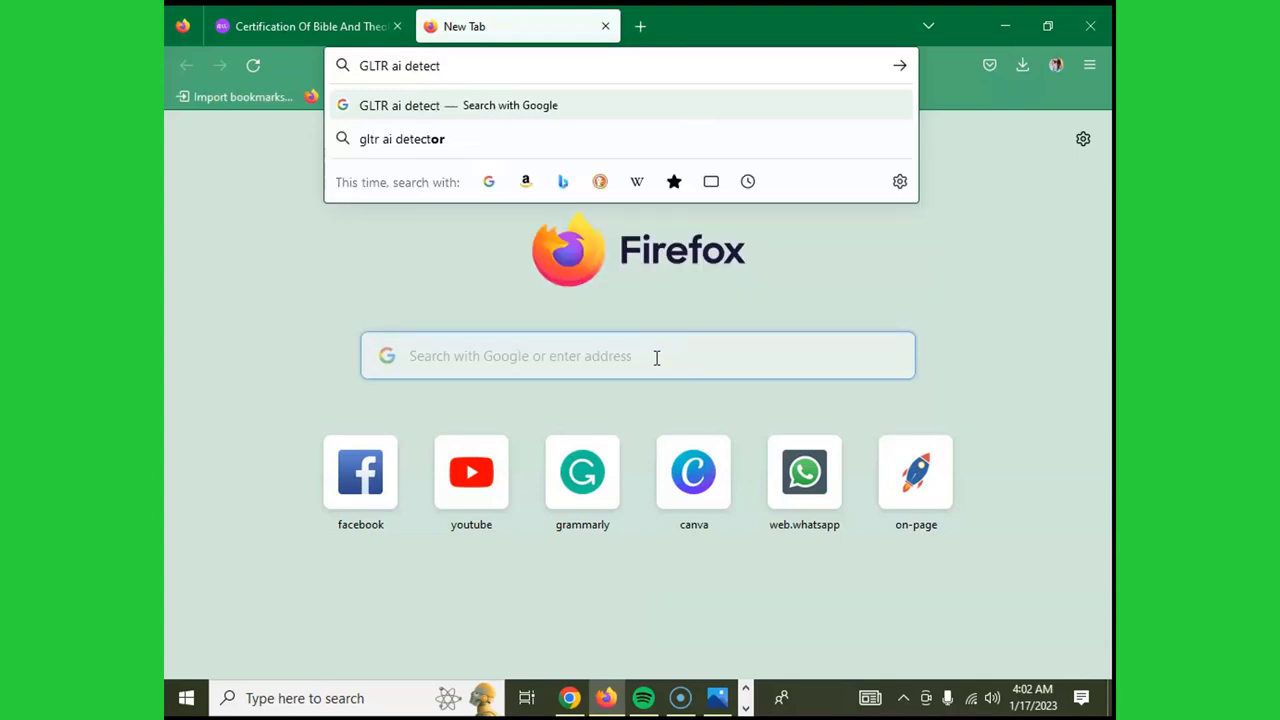
type("or")
key("Return")
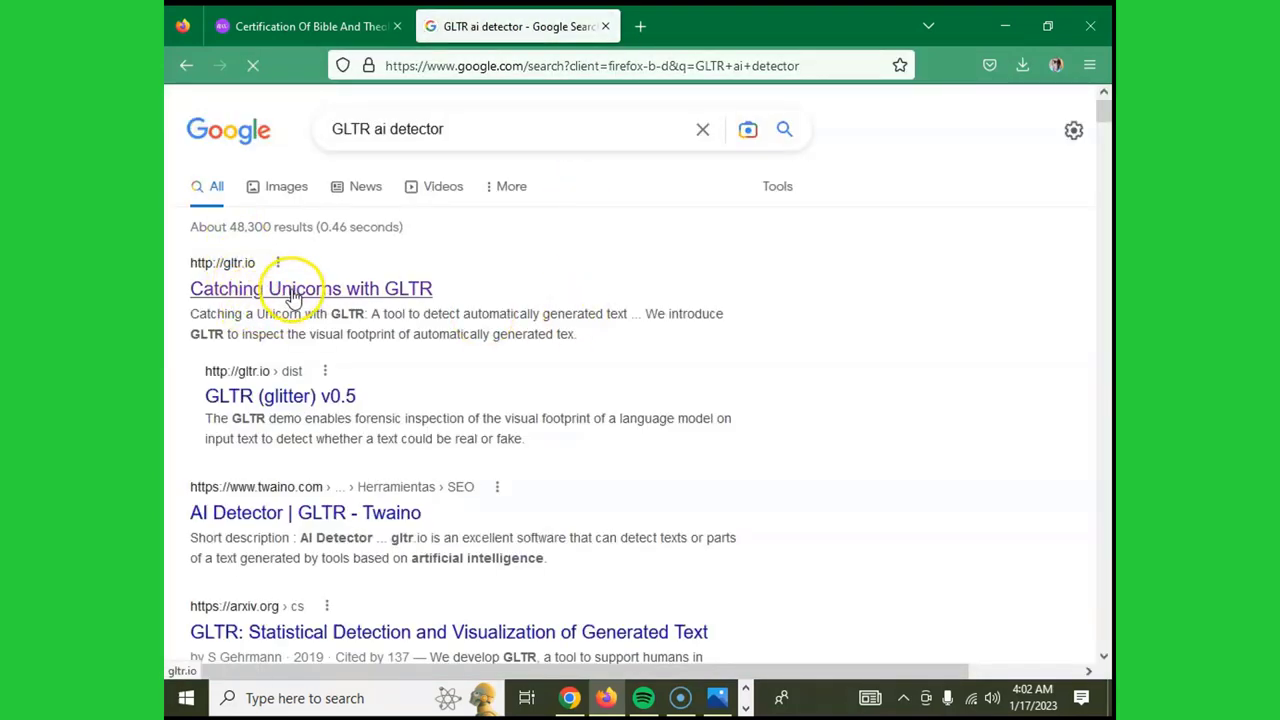
- Read through the gltr.io 'Catching Unicorns with GLTR' article and open its 'try our demo' link
left_click(374, 289)
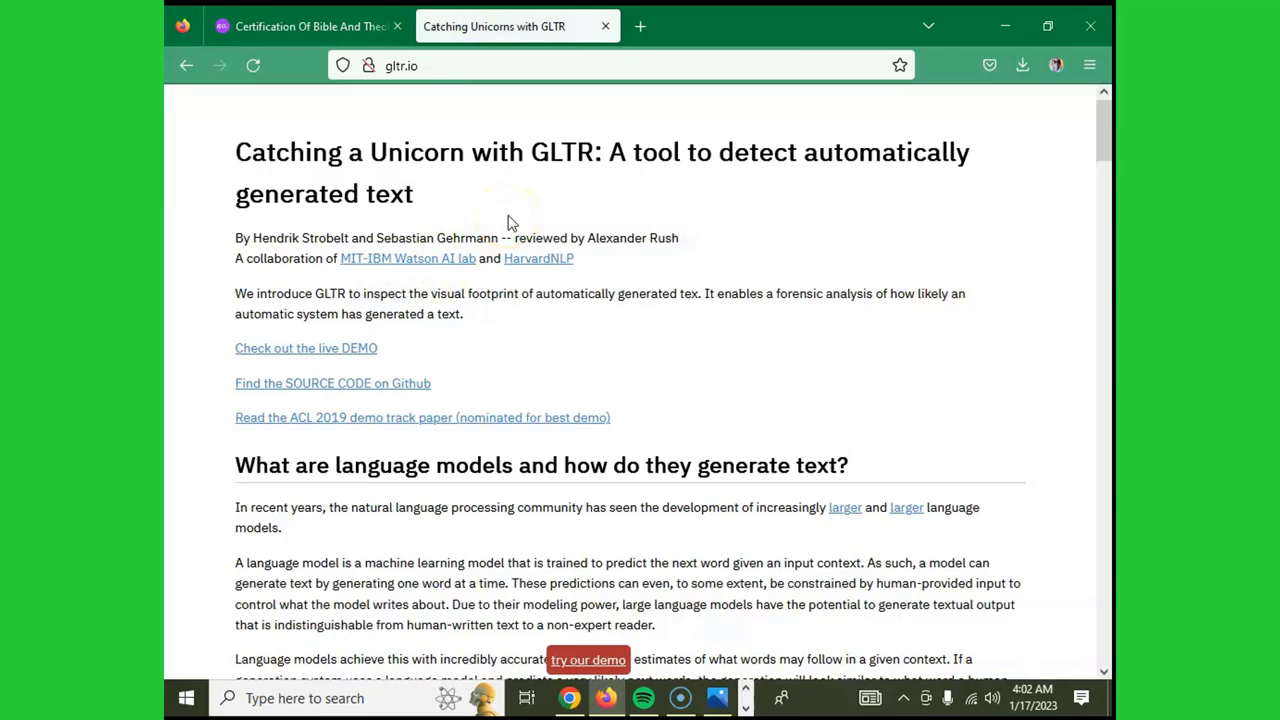
scroll(508, 222, "down", 15)
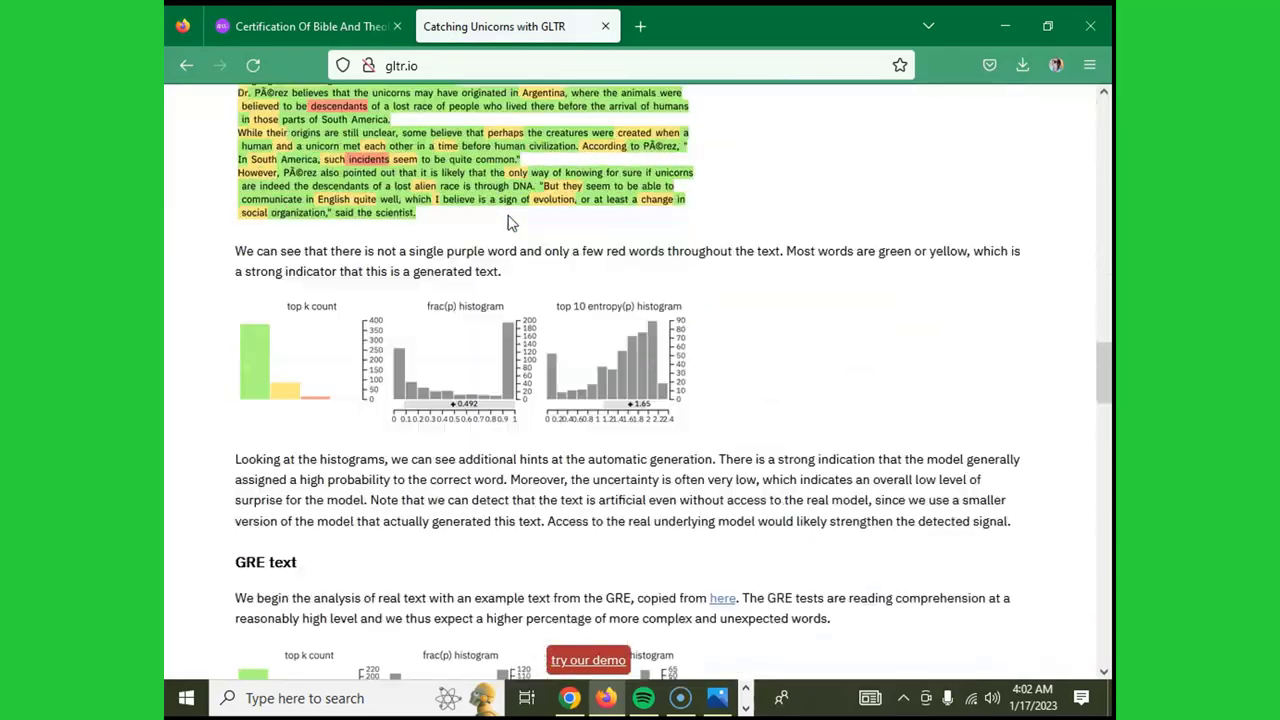
scroll(508, 222, "down", 20)
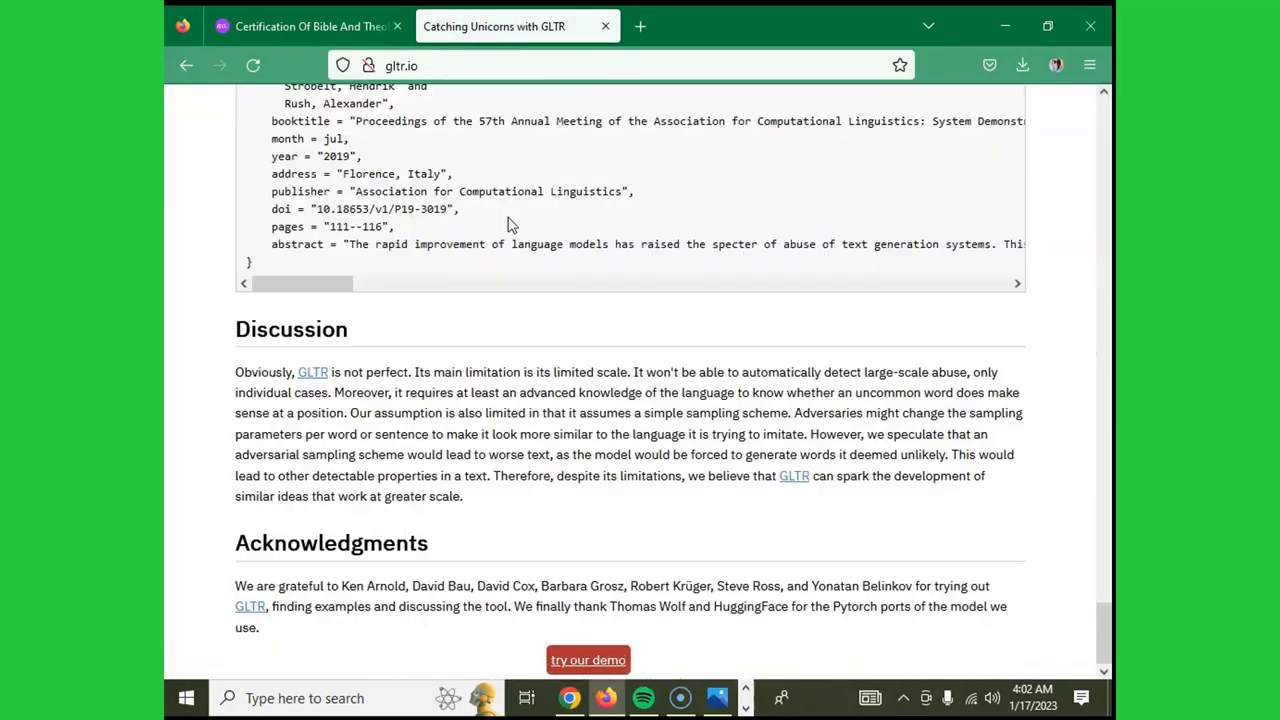
scroll(508, 224, "up", 5)
scroll(508, 224, "down", 5)
scroll(508, 224, "up", 20)
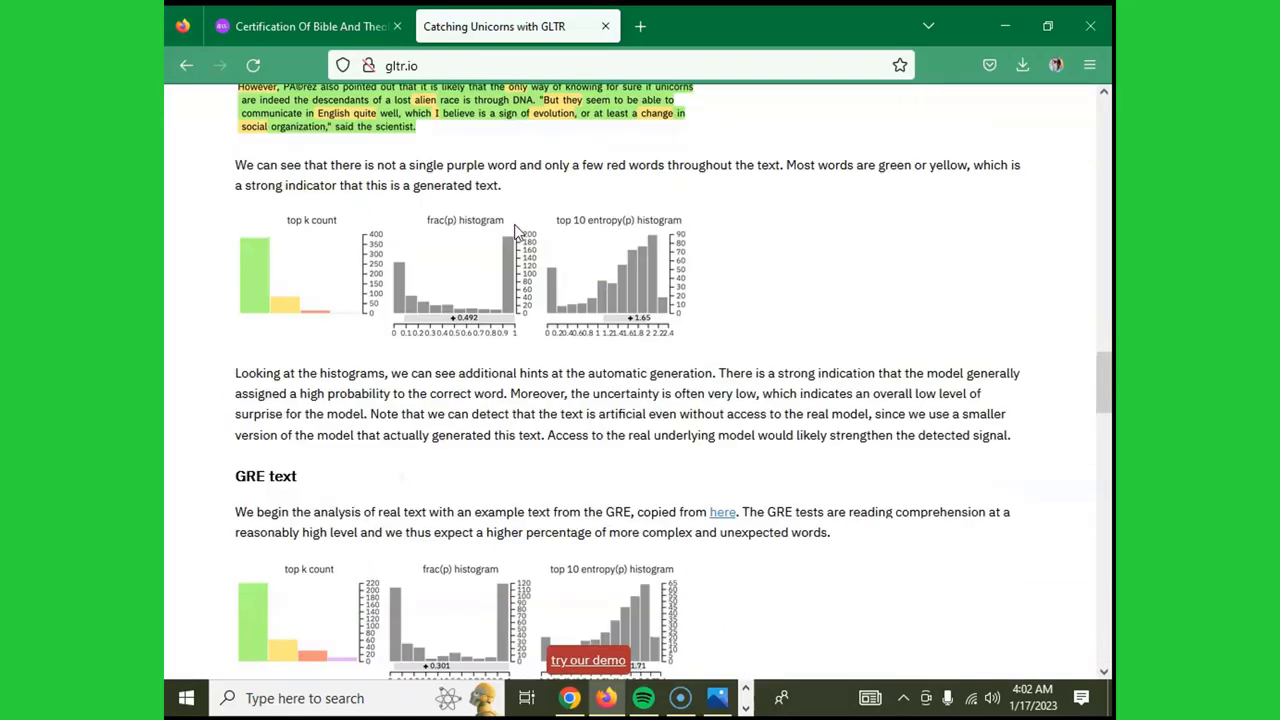
scroll(516, 231, "up", 20)
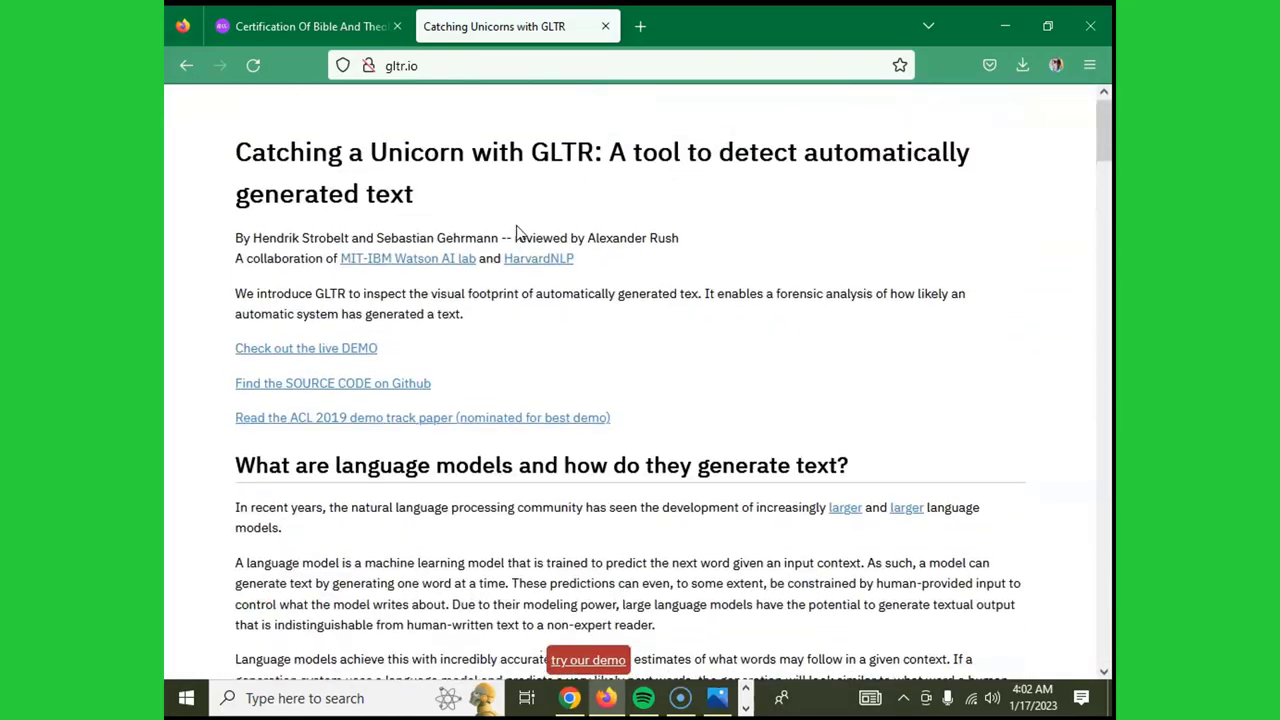
scroll(516, 231, "down", 5)
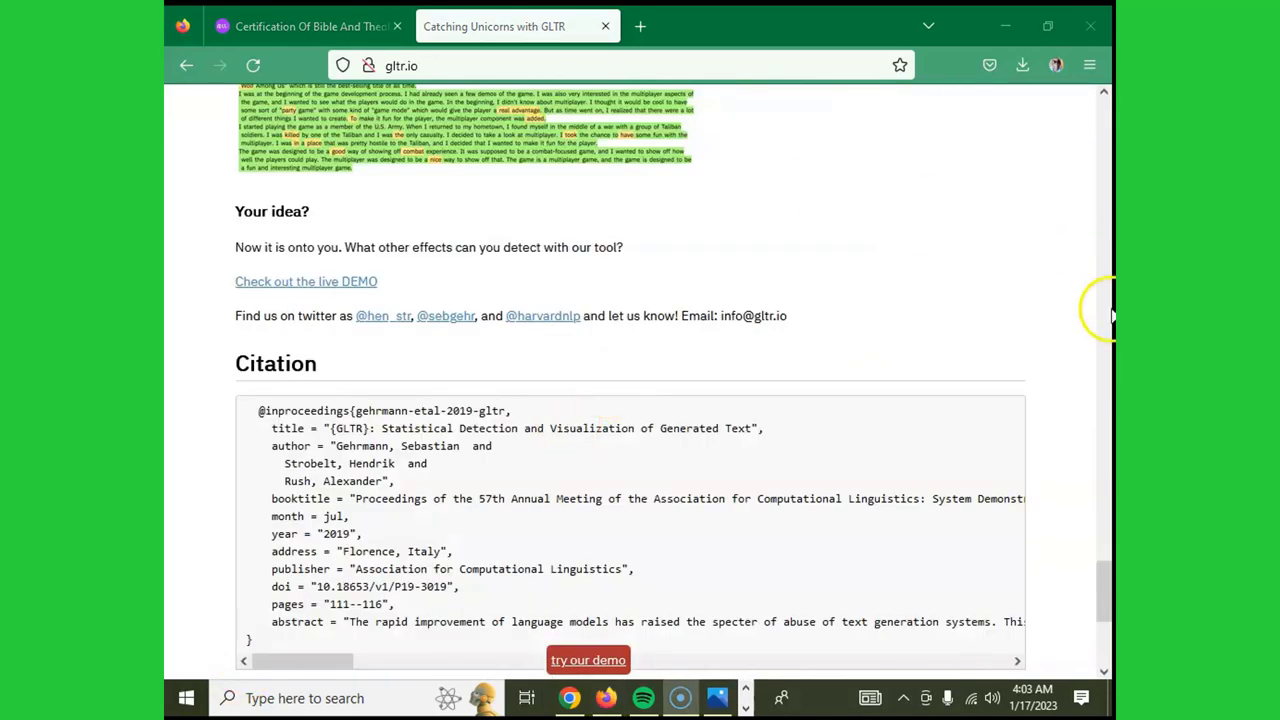
scroll(1040, 415, "down", 4)
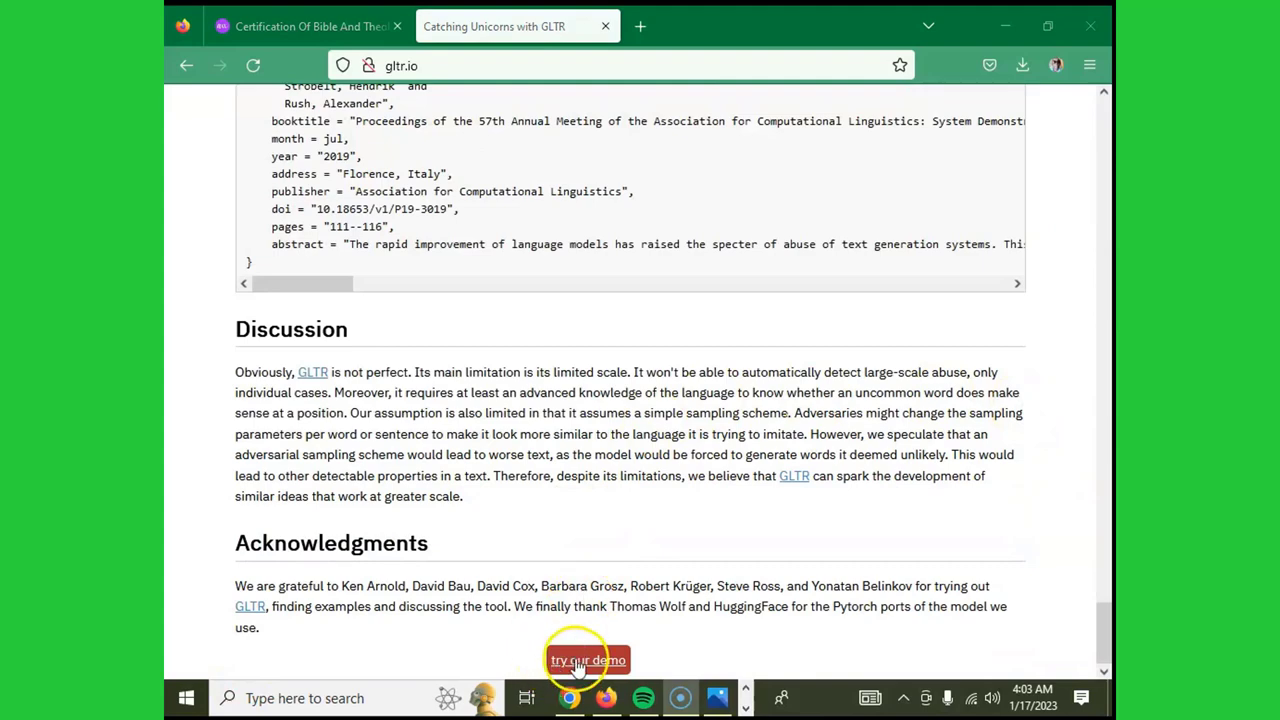
left_click(581, 661)
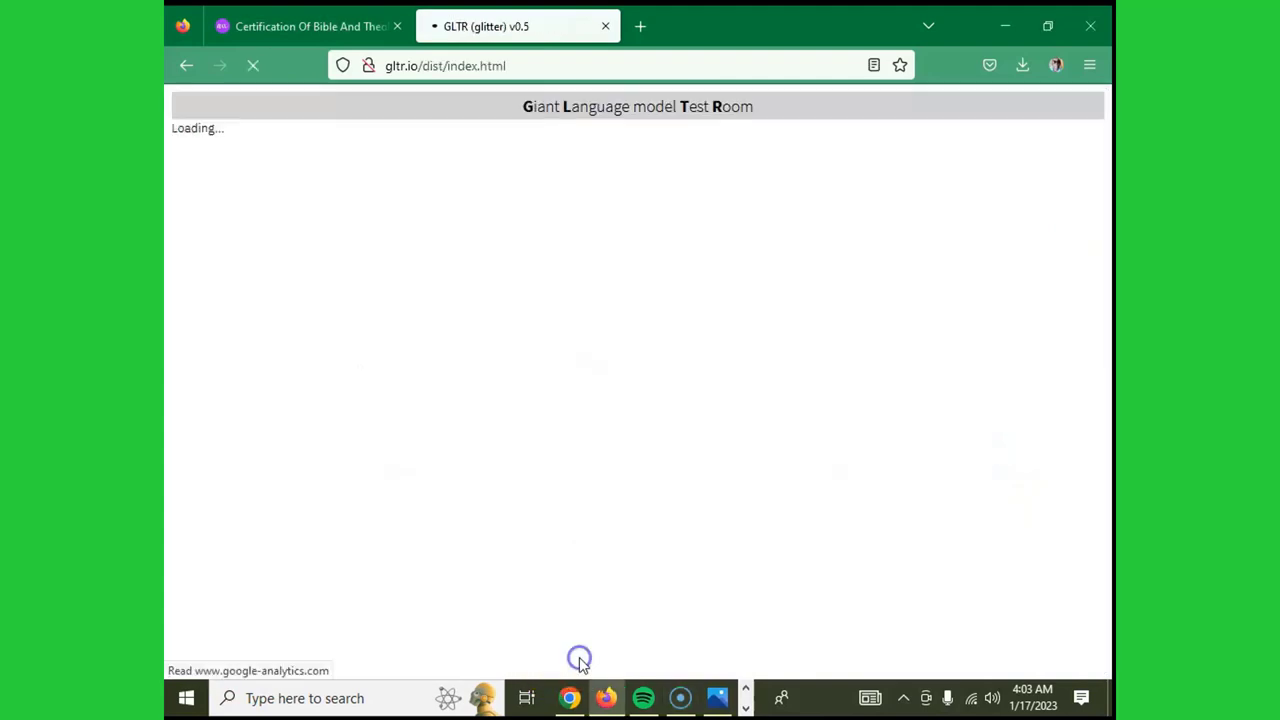
- Run GLTR's analysis on the sentence about the cat playing in the garden
scroll(605, 400, "down", 2)
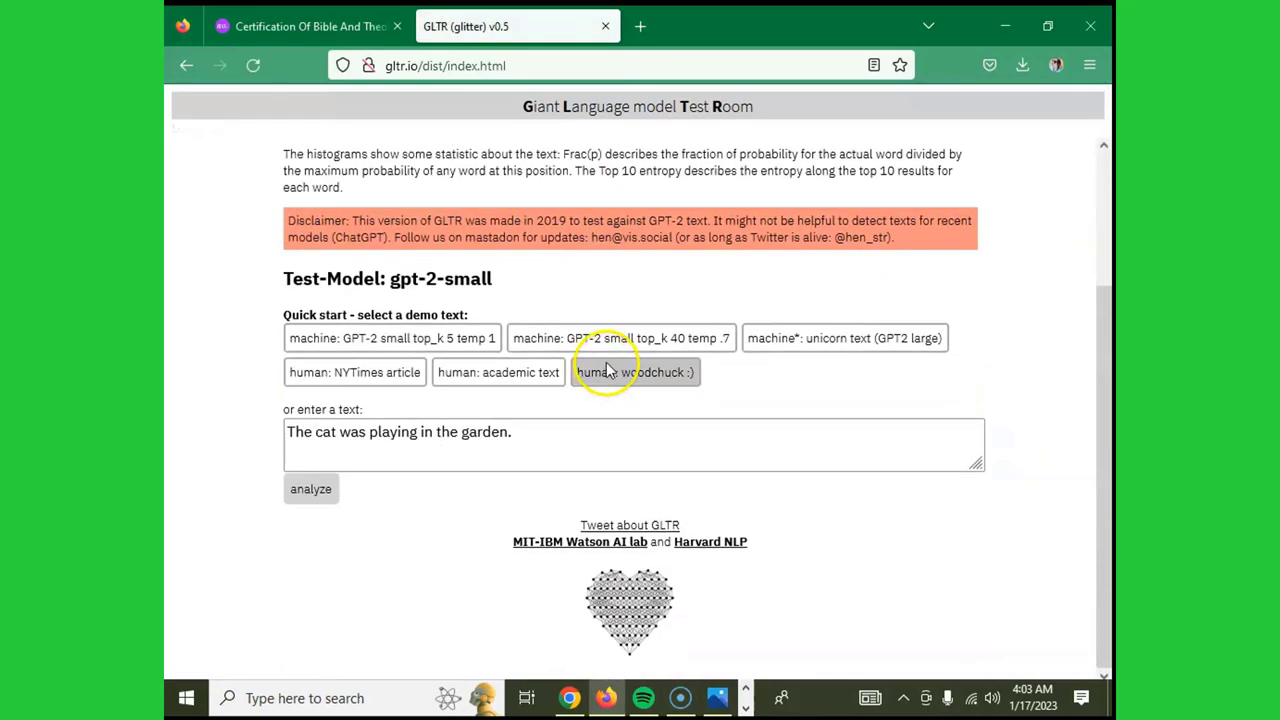
left_click(551, 433)
left_click(310, 491)
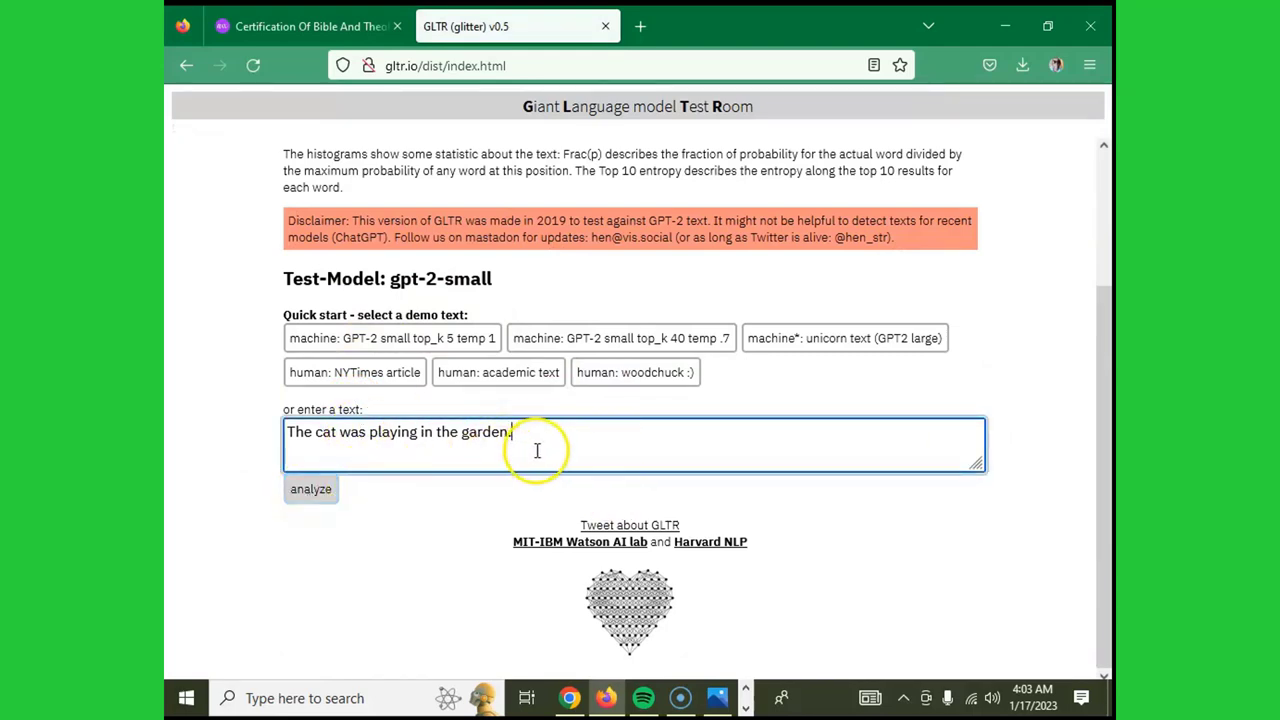
scroll(766, 286, "up", 3)
scroll(766, 286, "down", 3)
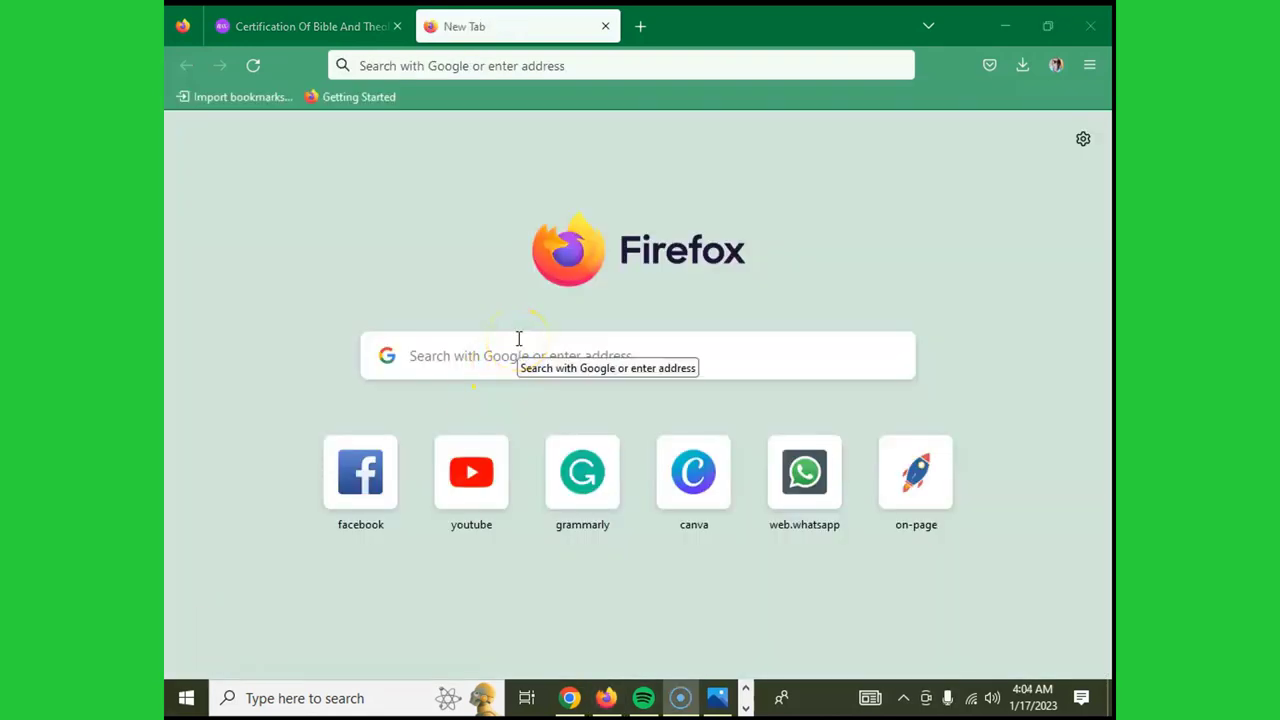
- Load the on-page.ai website in the new tab
left_click(518, 339)
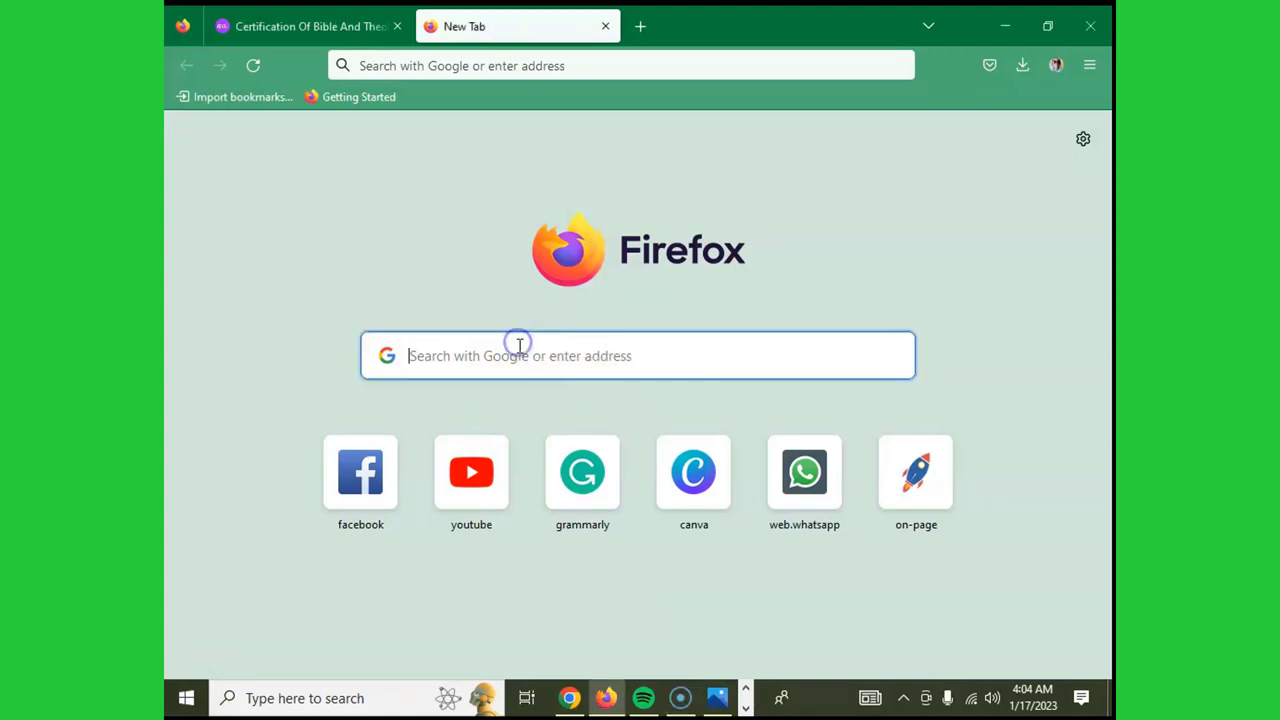
type("on-pa")
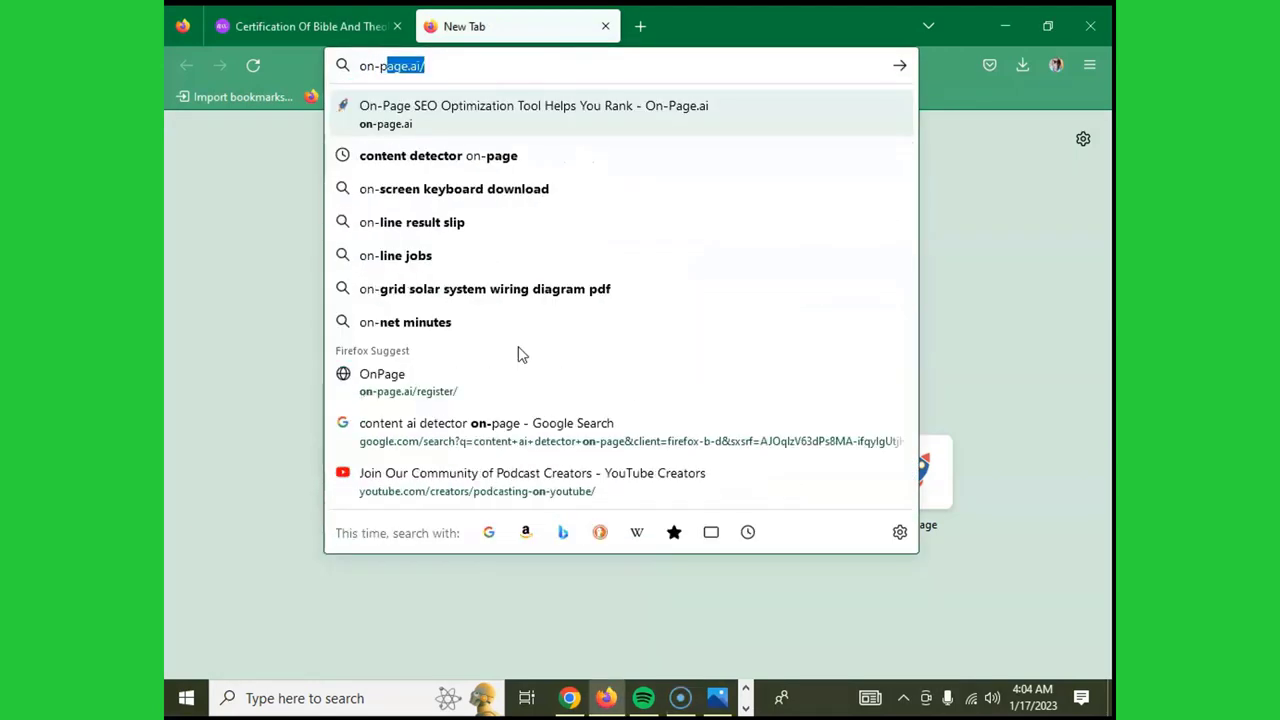
type("ge.a")
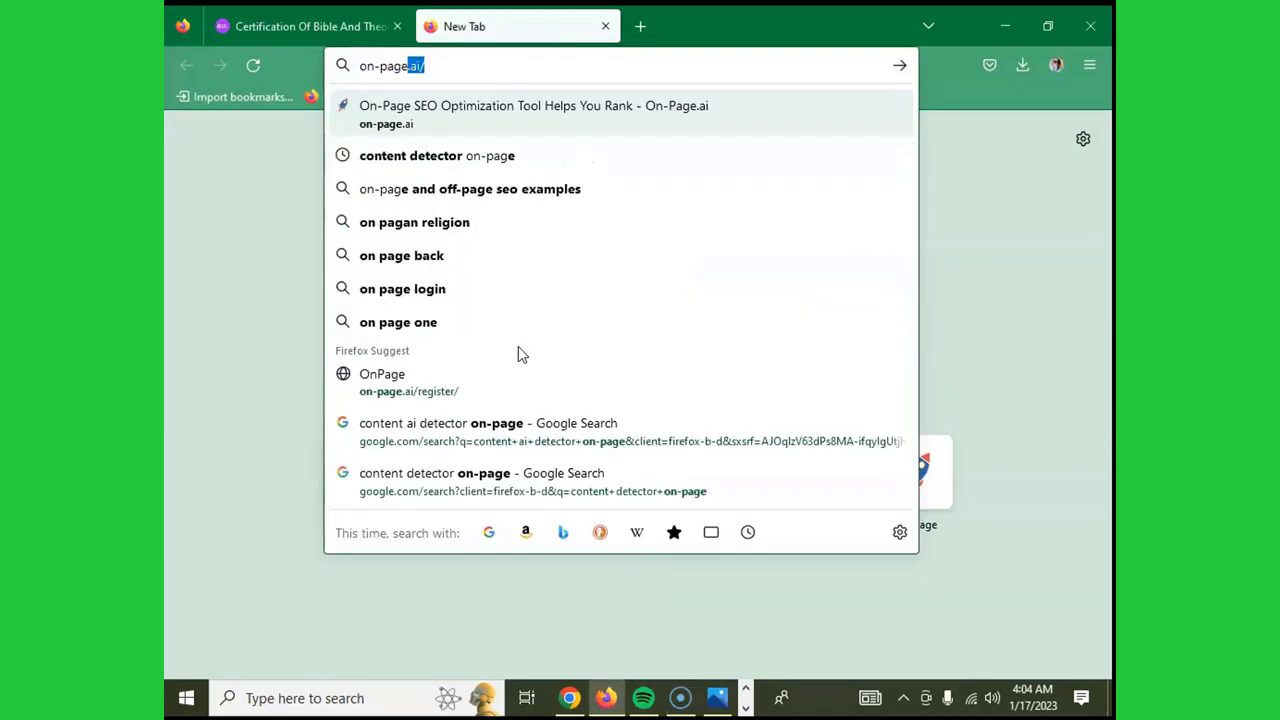
type("i")
key("Return")
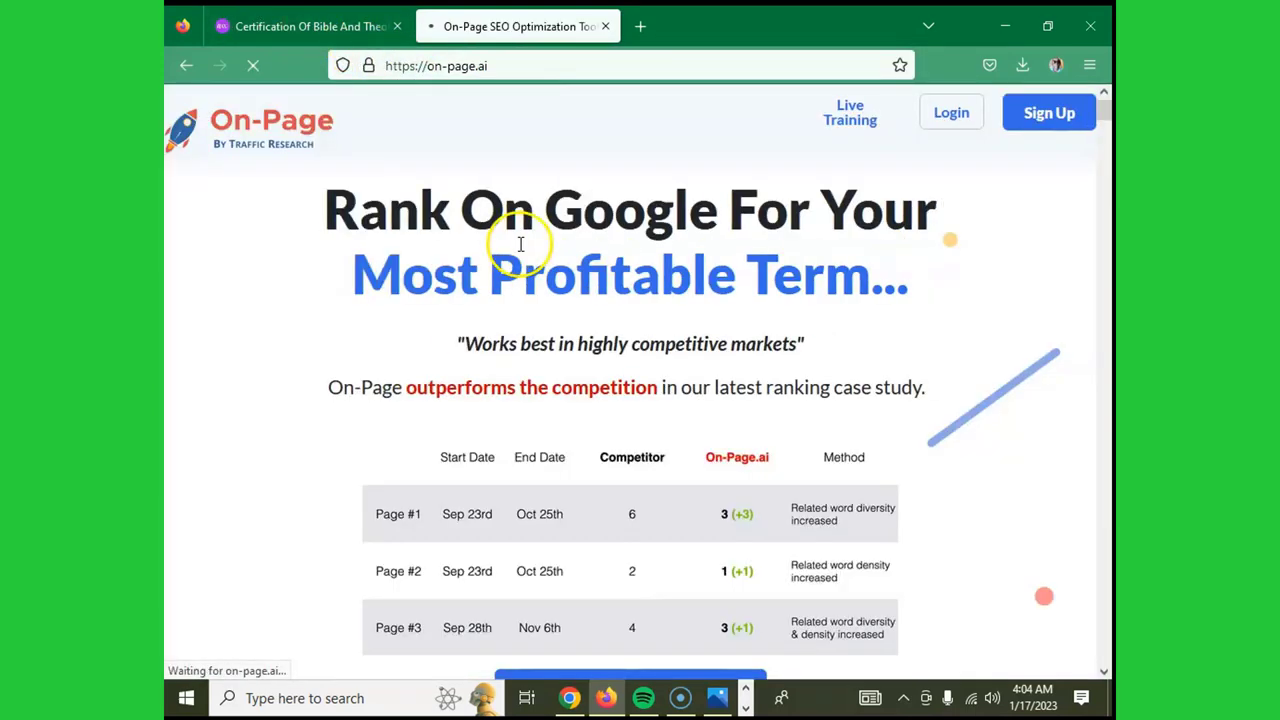
- Scroll the On-Page.ai homepage and go to its free registration page via 'Get Started Now'
scroll(928, 218, "down", 5)
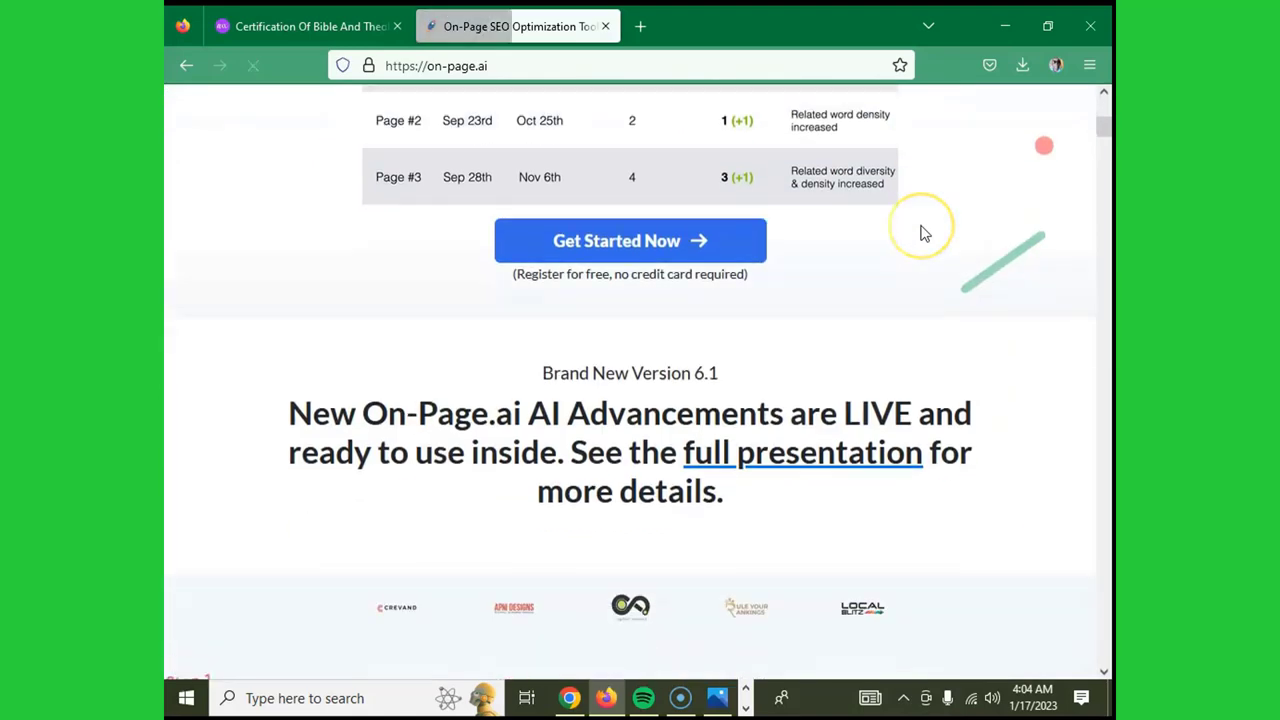
scroll(912, 235, "up", 4)
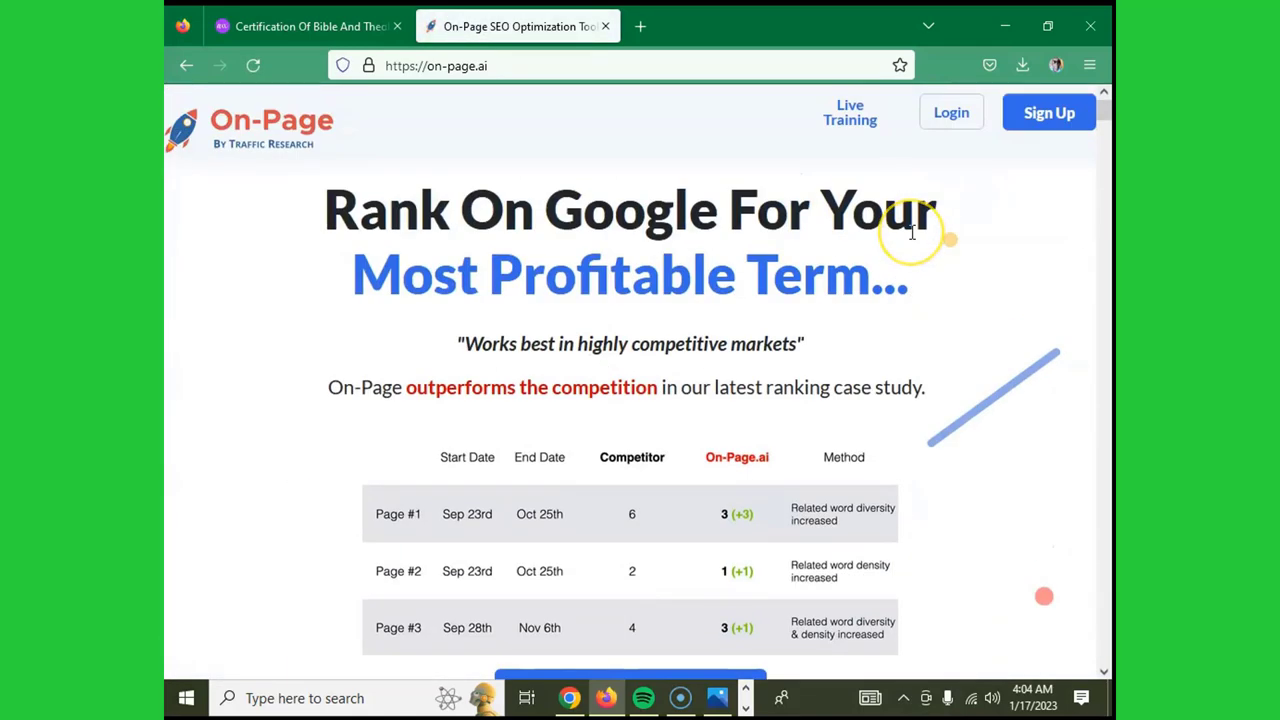
scroll(910, 225, "down", 4)
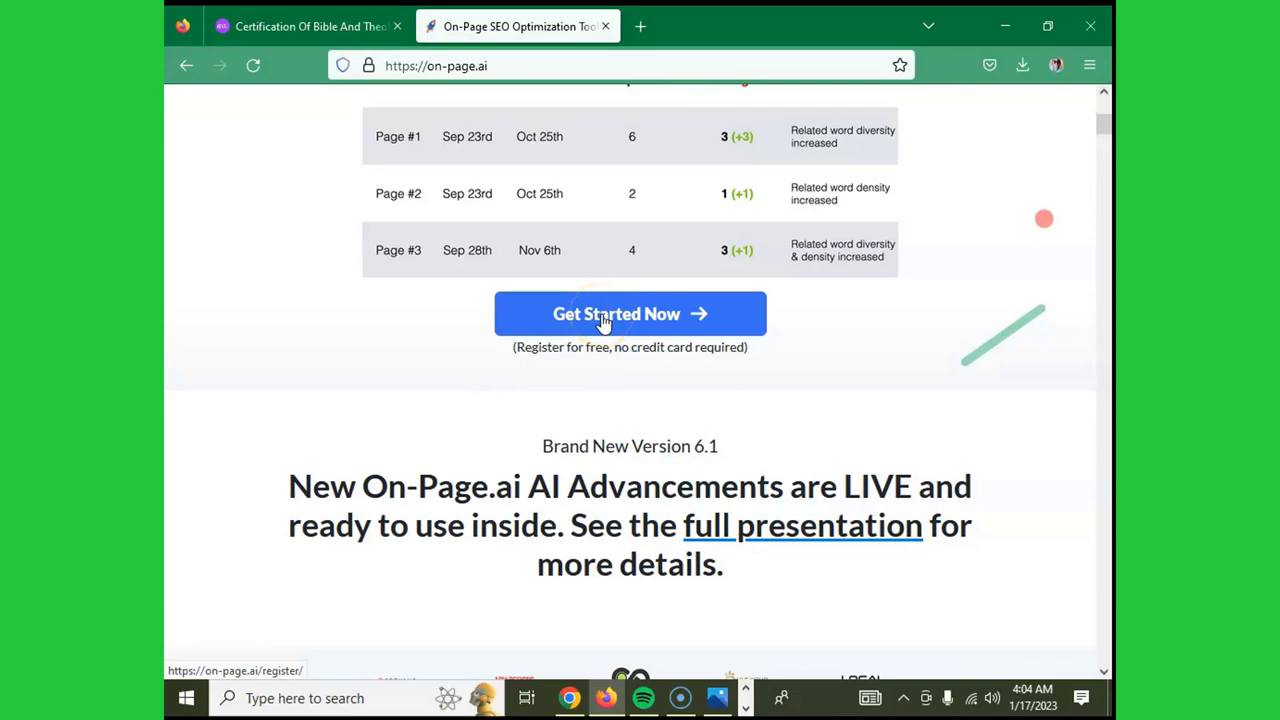
scroll(605, 320, "down", 20)
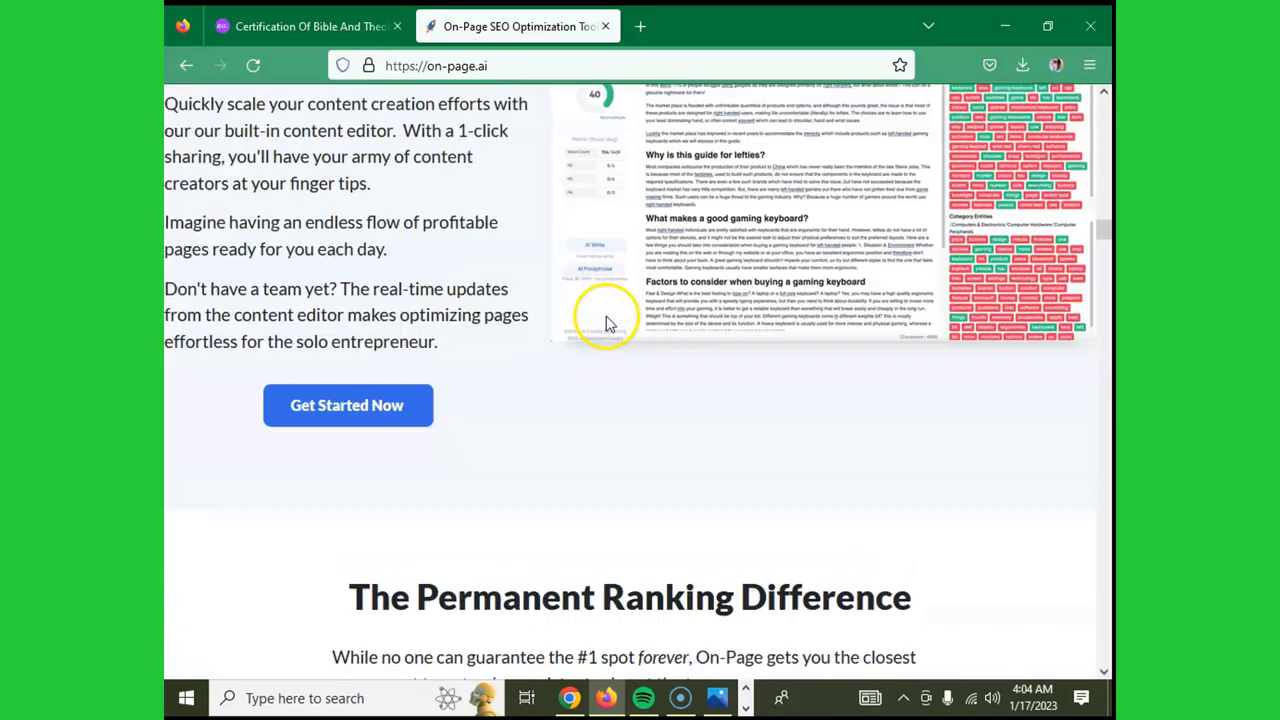
scroll(605, 322, "up", 20)
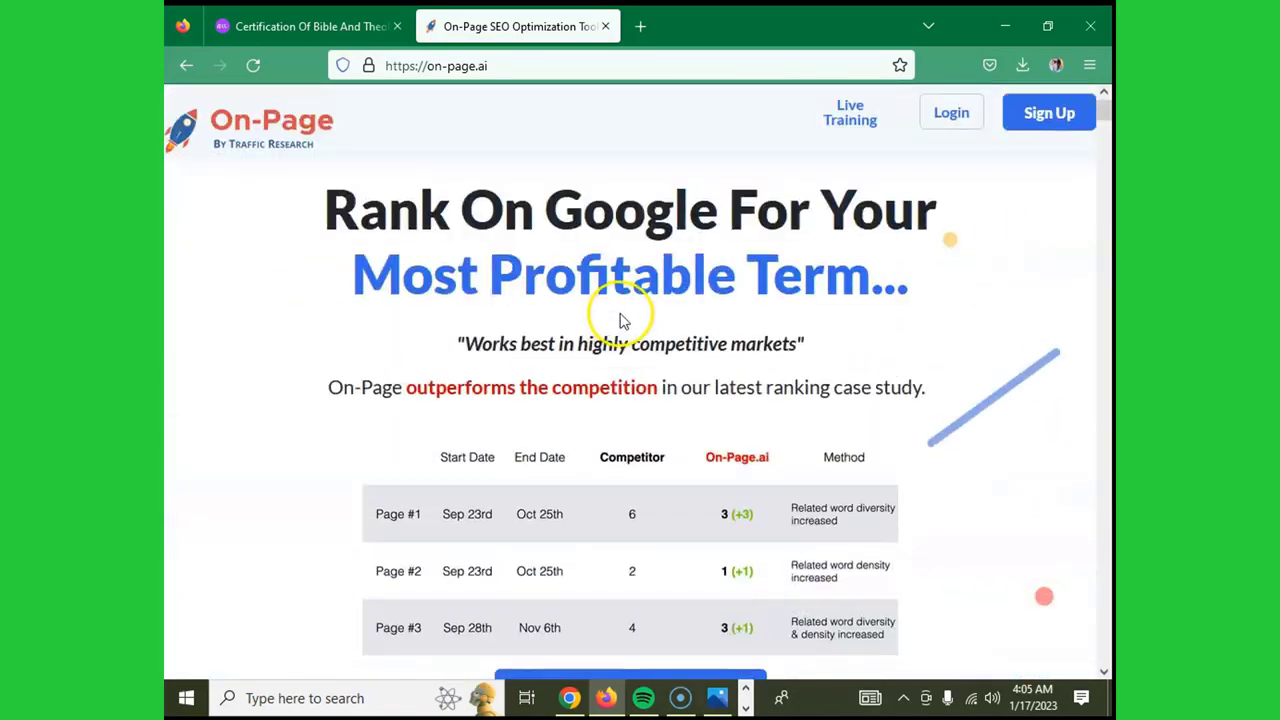
scroll(680, 391, "down", 7)
scroll(660, 300, "up", 3)
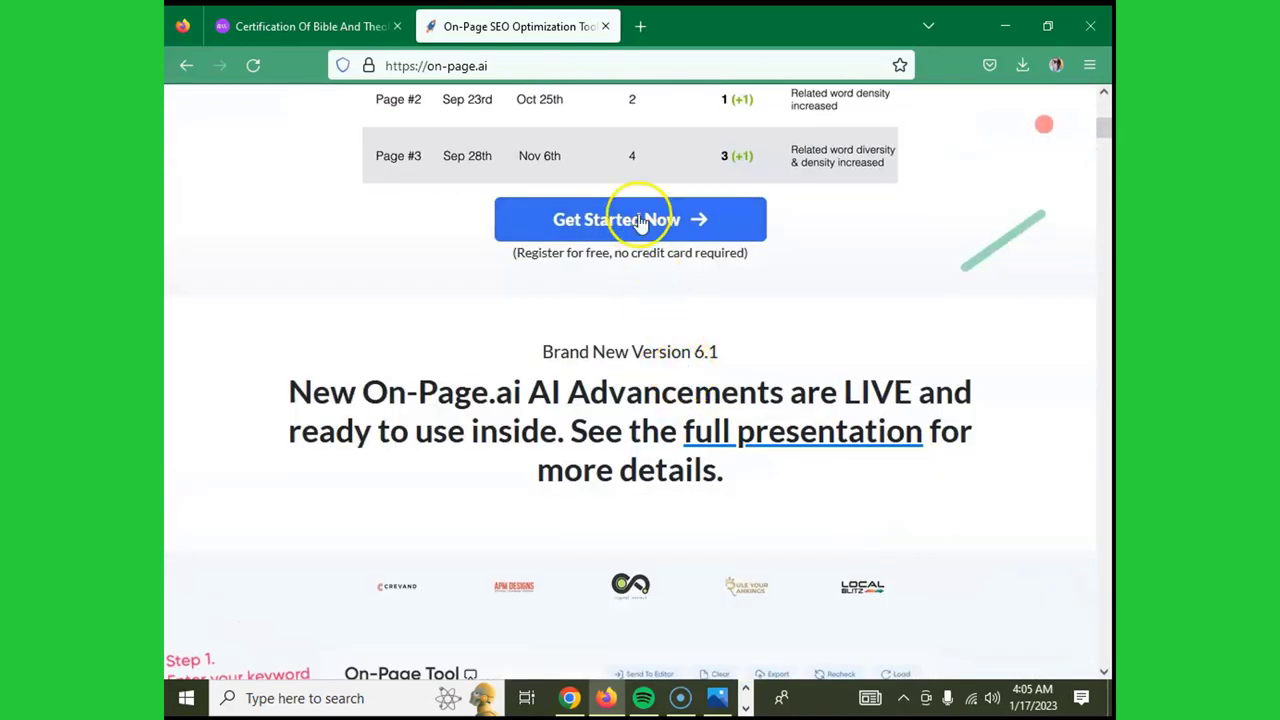
left_click(640, 221)
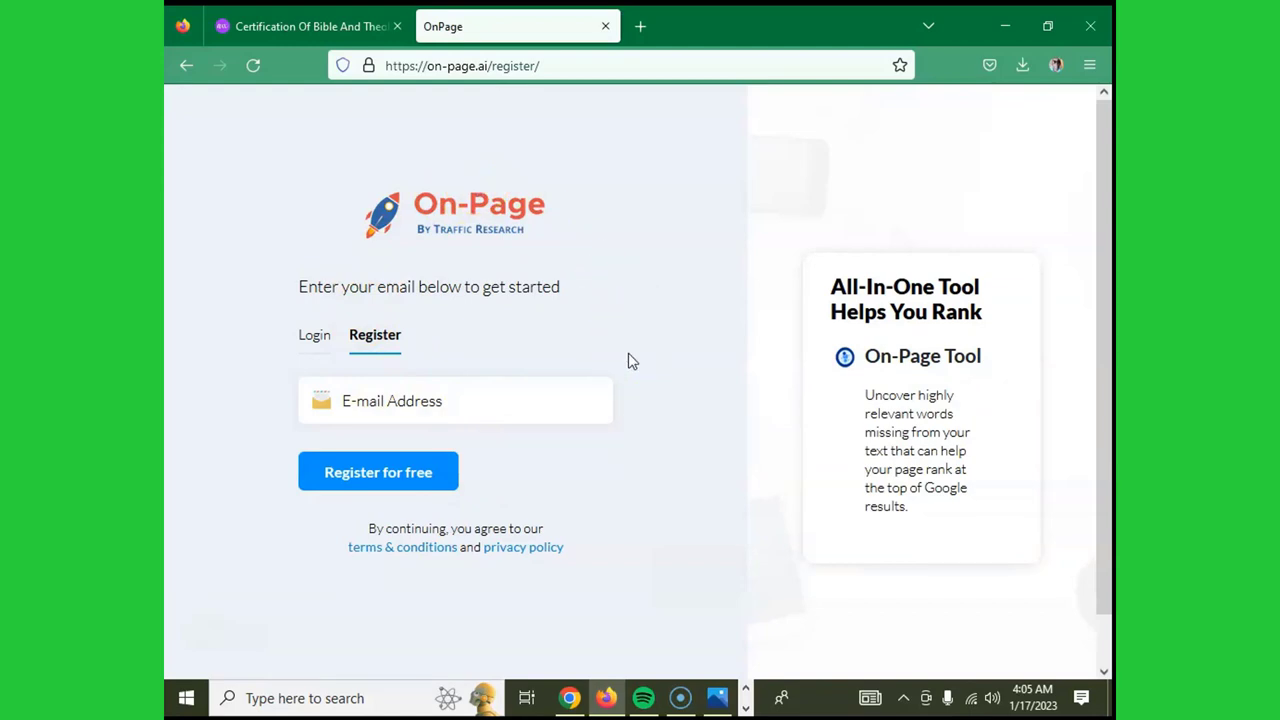
- Return to On-Page.ai's home page and show Plans and Pricing: Lite $129, Standard $229, Advanced $399
left_click(184, 66)
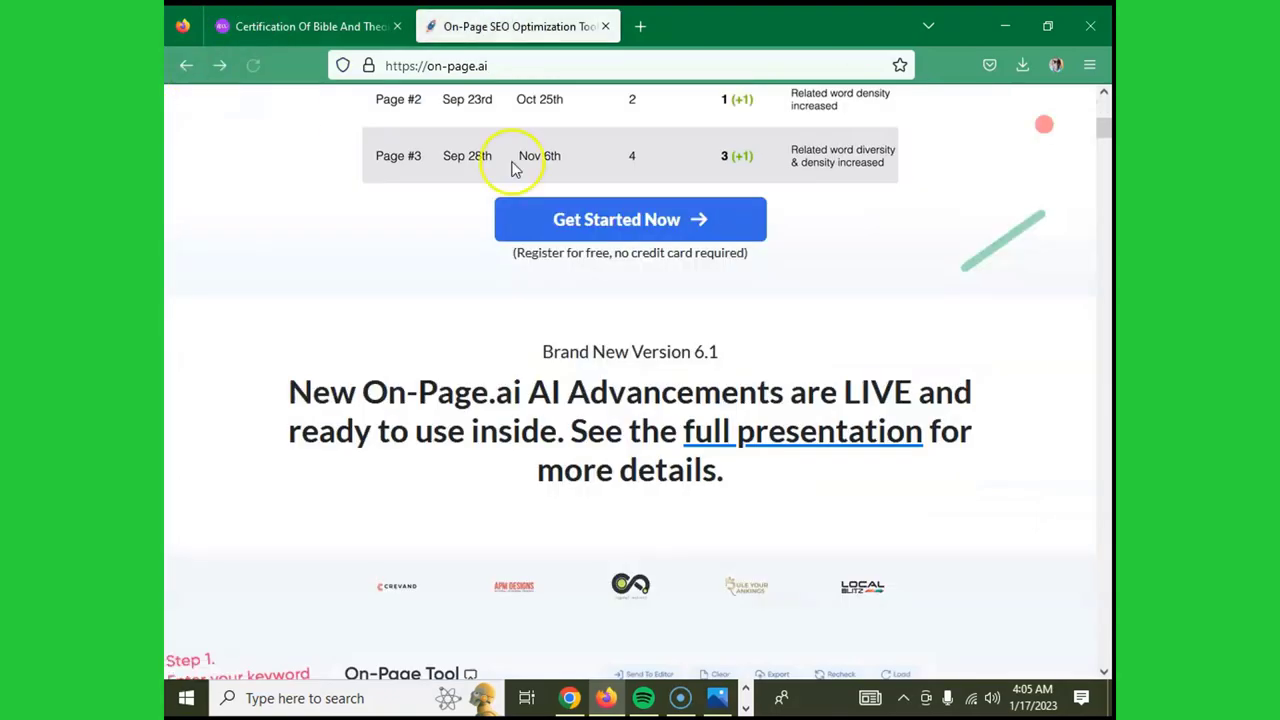
scroll(612, 232, "down", 4)
scroll(612, 232, "down", 20)
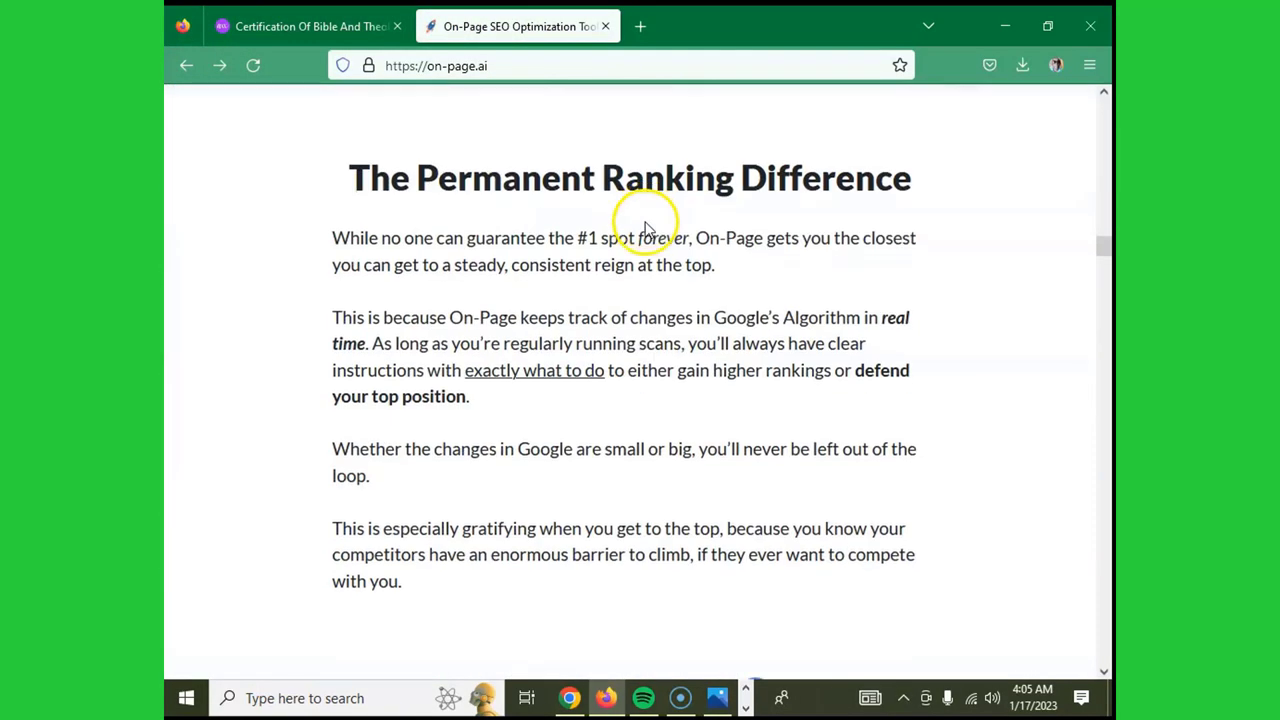
left_click_drag(1103, 290, 1106, 655)
scroll(600, 345, "up", 10)
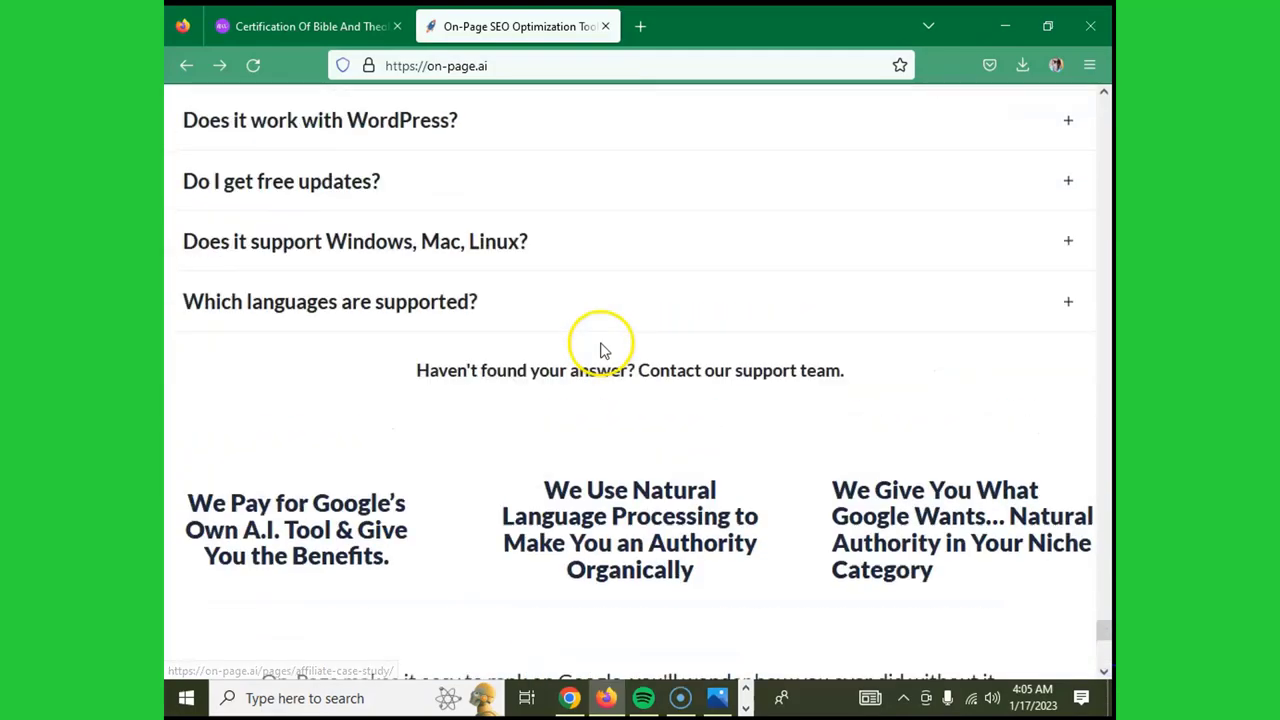
scroll(604, 344, "up", 6)
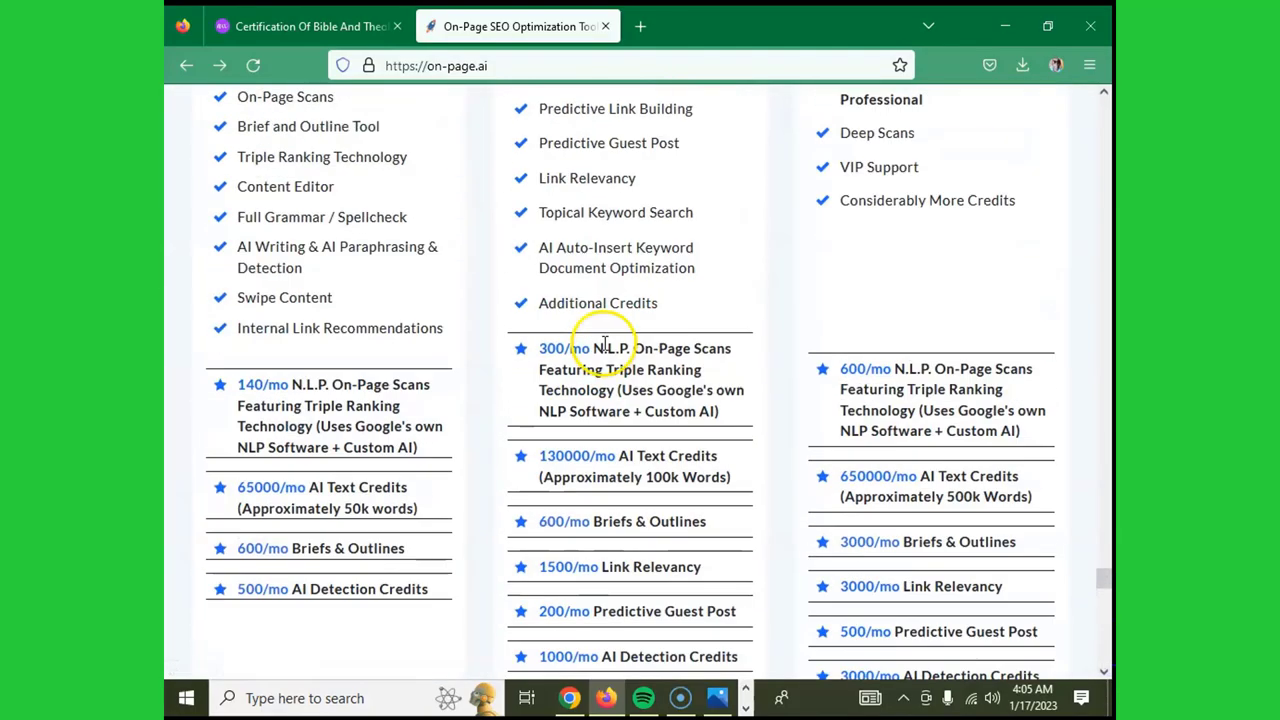
scroll(604, 344, "up", 1)
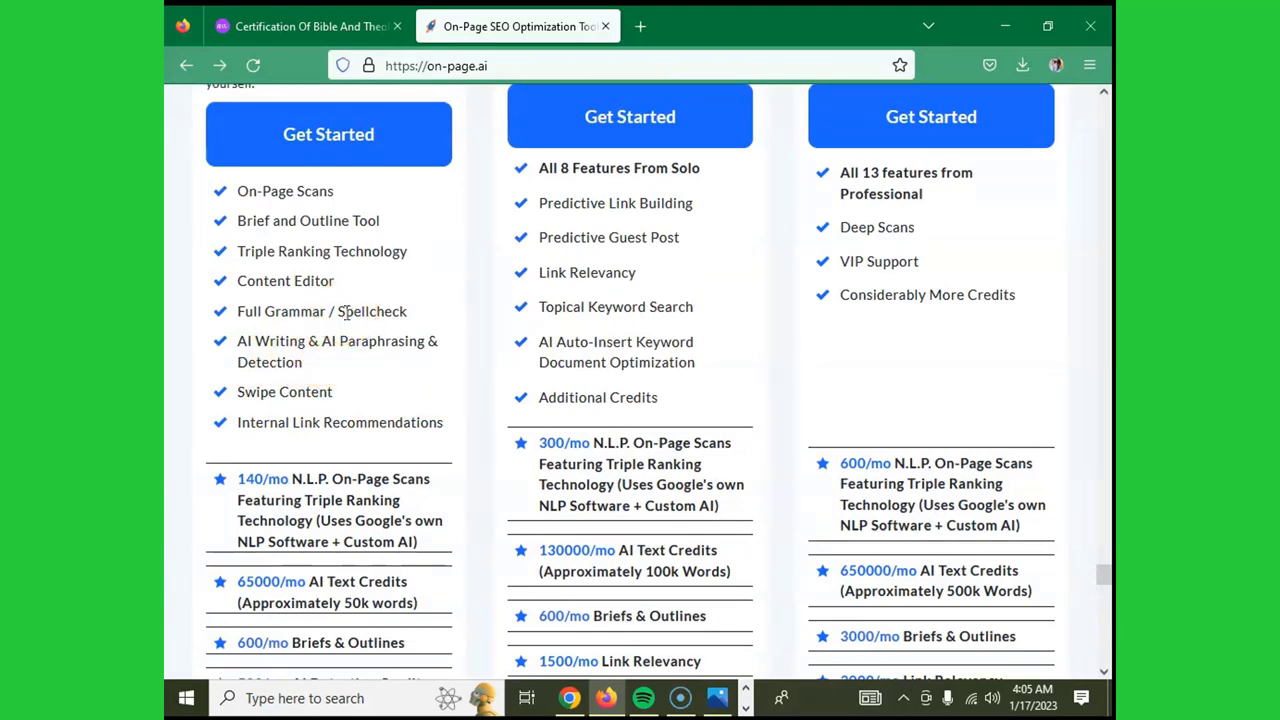
scroll(523, 107, "up", 3)
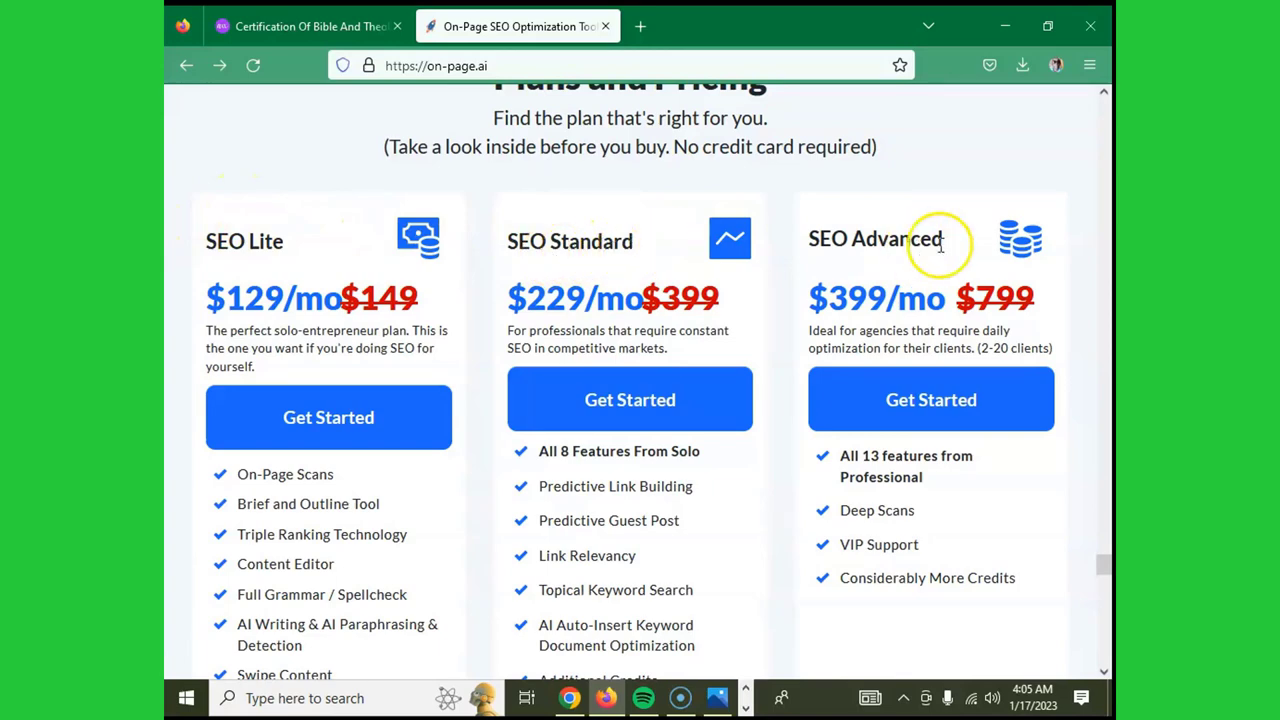
scroll(900, 229, "up", 3)
scroll(900, 229, "down", 5)
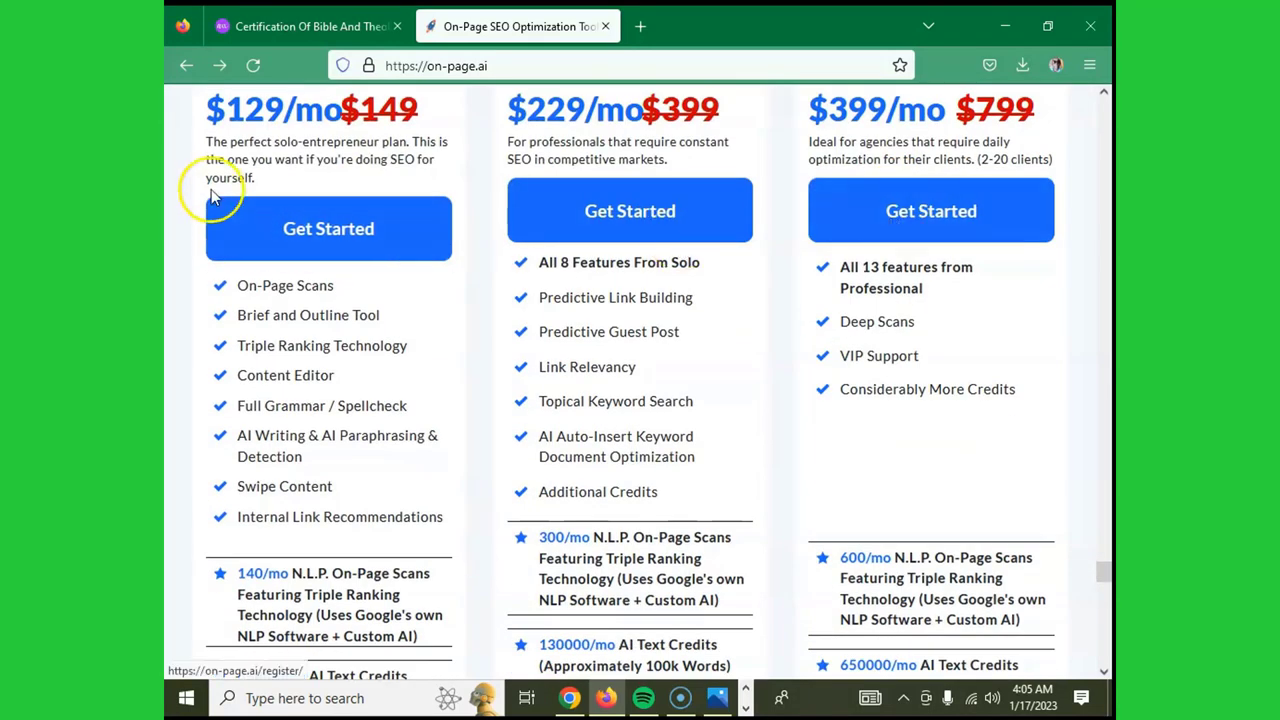
scroll(277, 187, "up", 2)
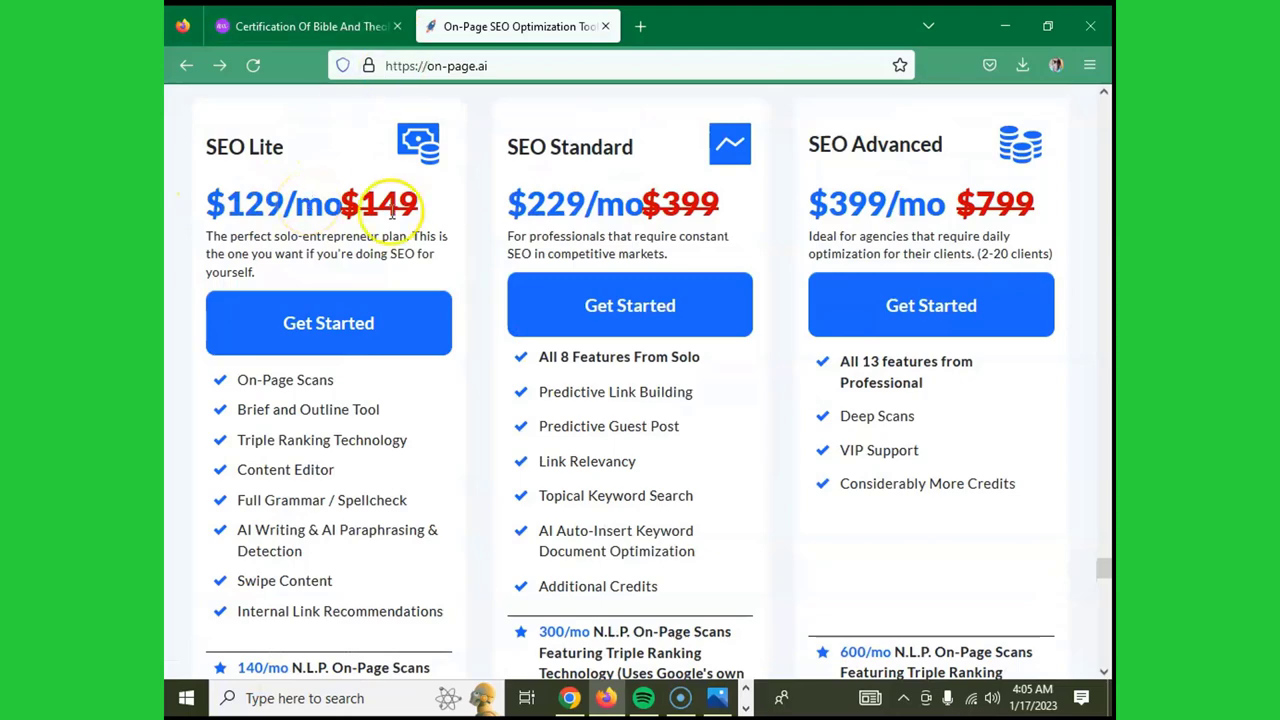
scroll(346, 360, "down", 4)
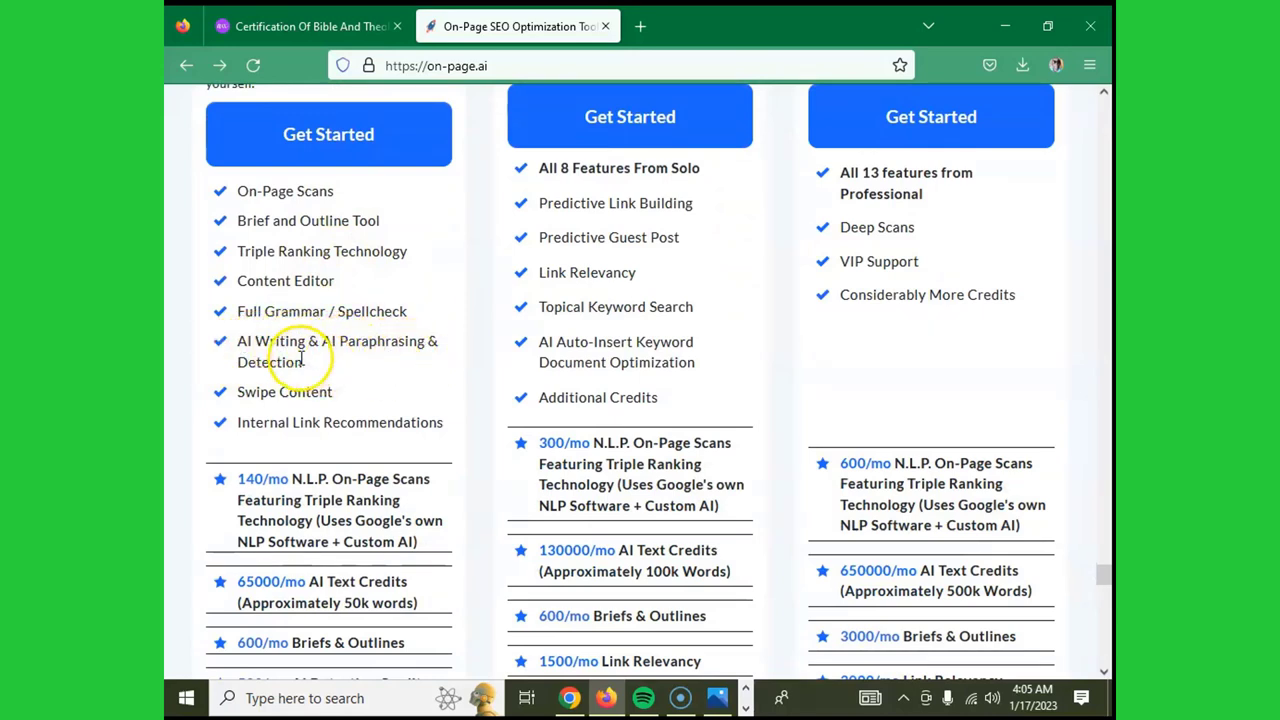
left_click_drag(303, 362, 258, 366)
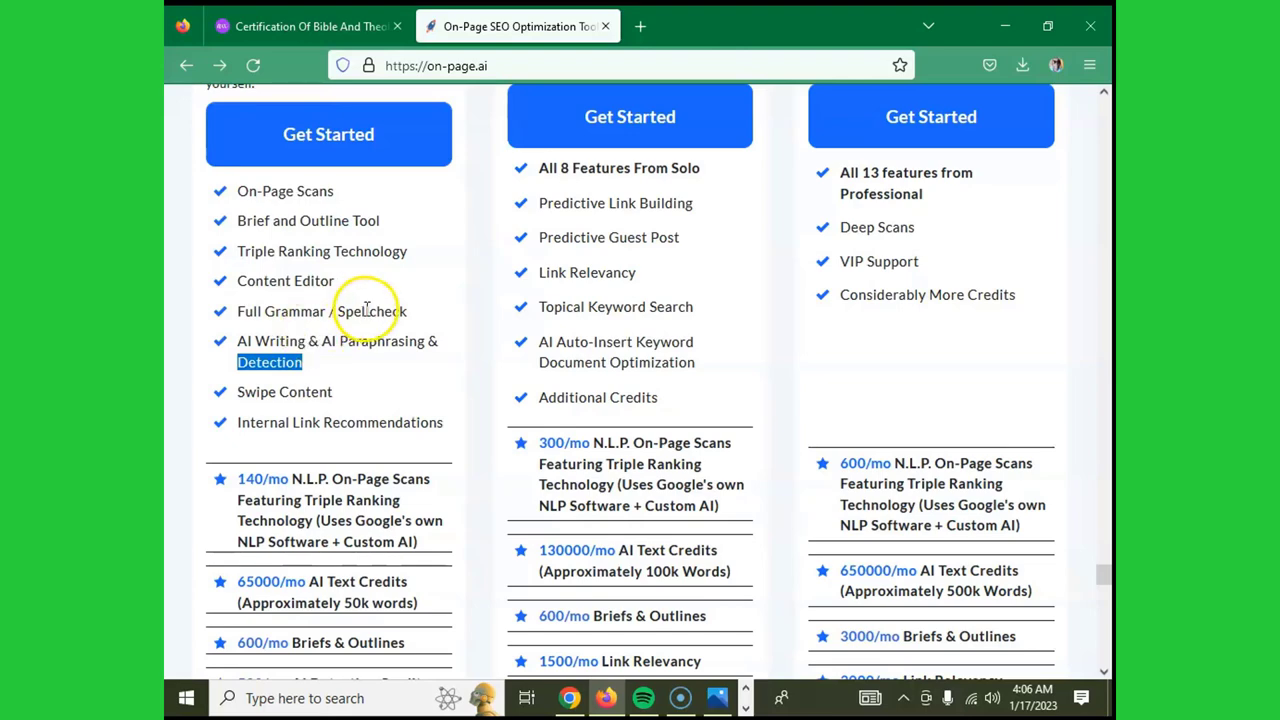
scroll(370, 303, "down", 1)
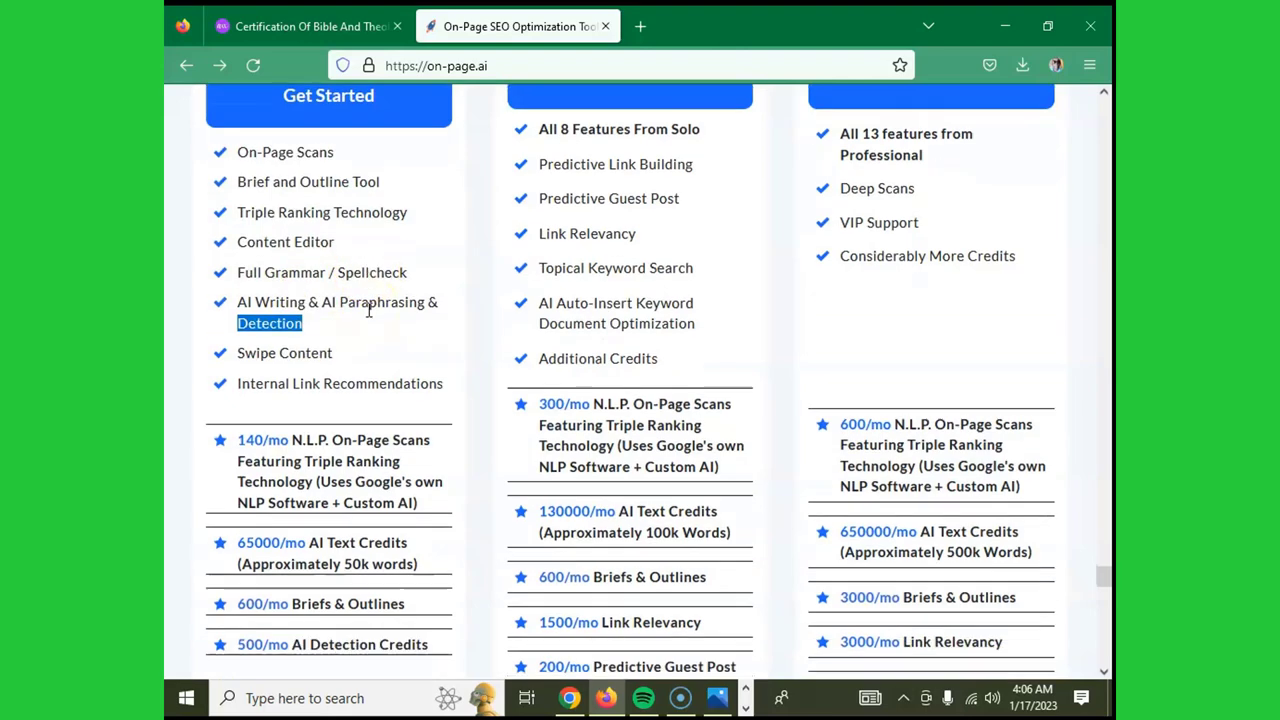
scroll(366, 314, "up", 1)
left_click(368, 305)
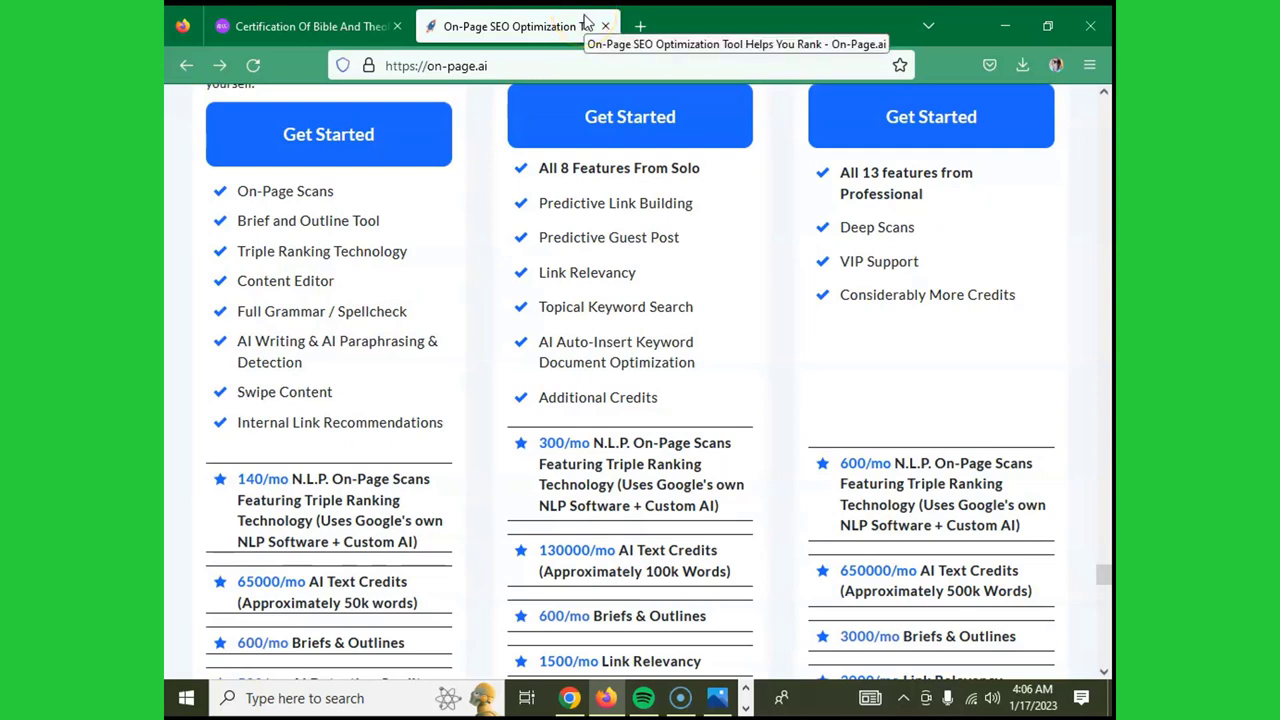
- In a new tab, Google 'content at scale ai detector'
left_click(637, 27)
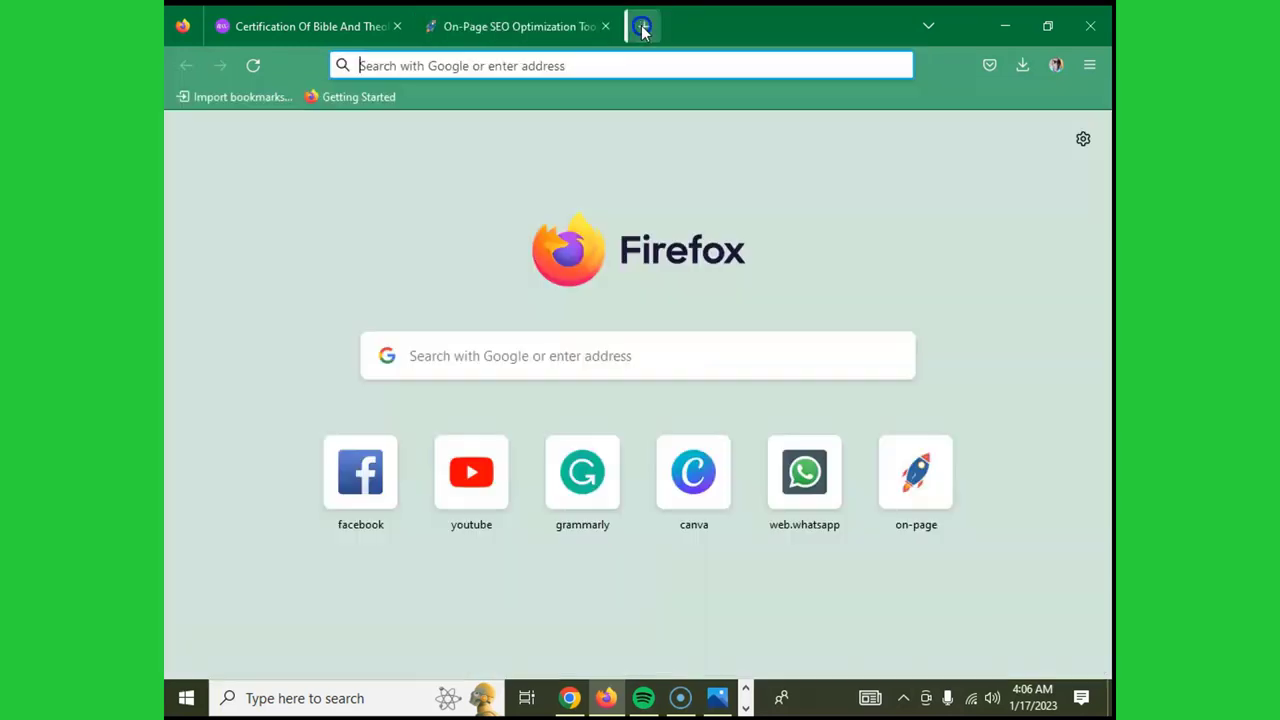
left_click(535, 358)
type("co")
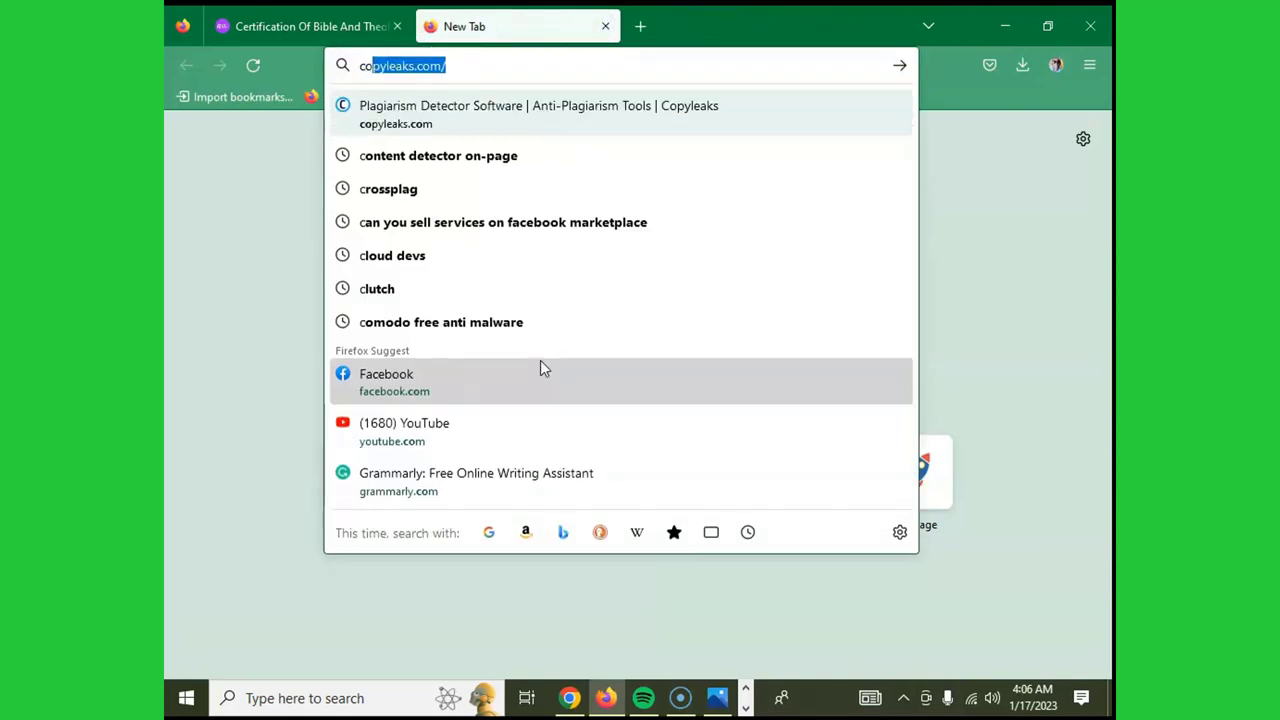
type("ntent")
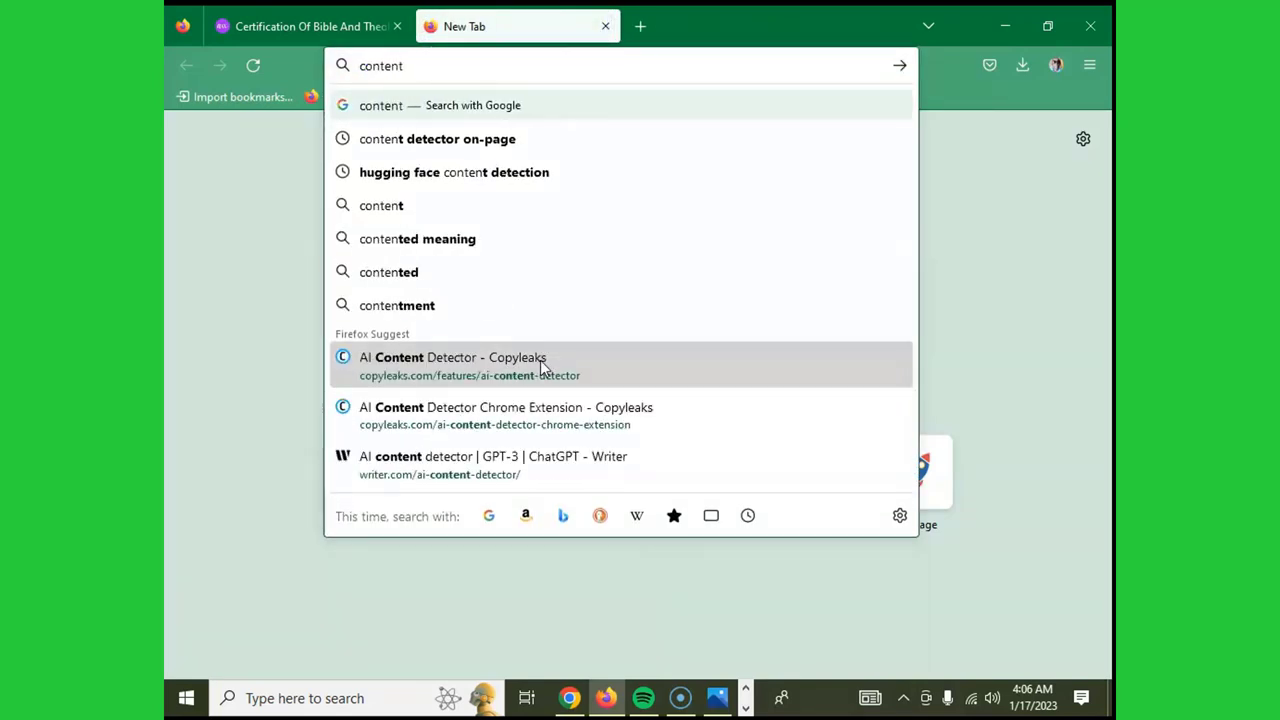
type(" at sc")
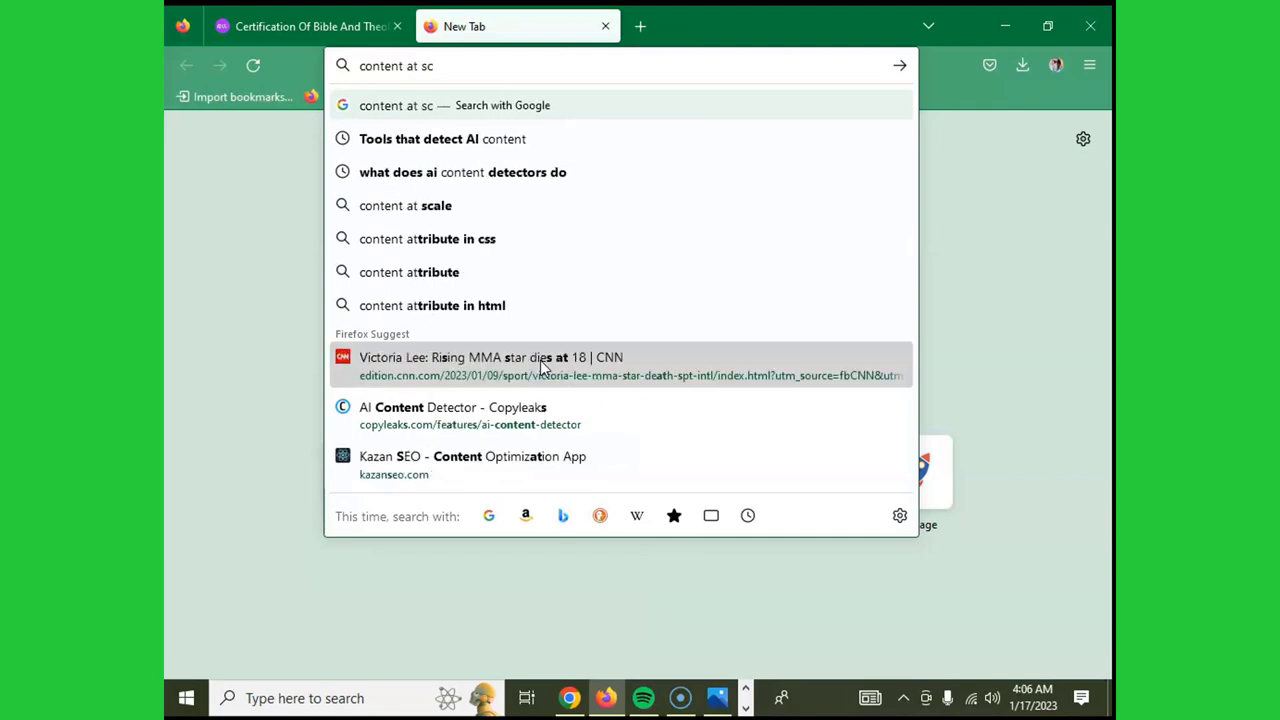
type("ale a")
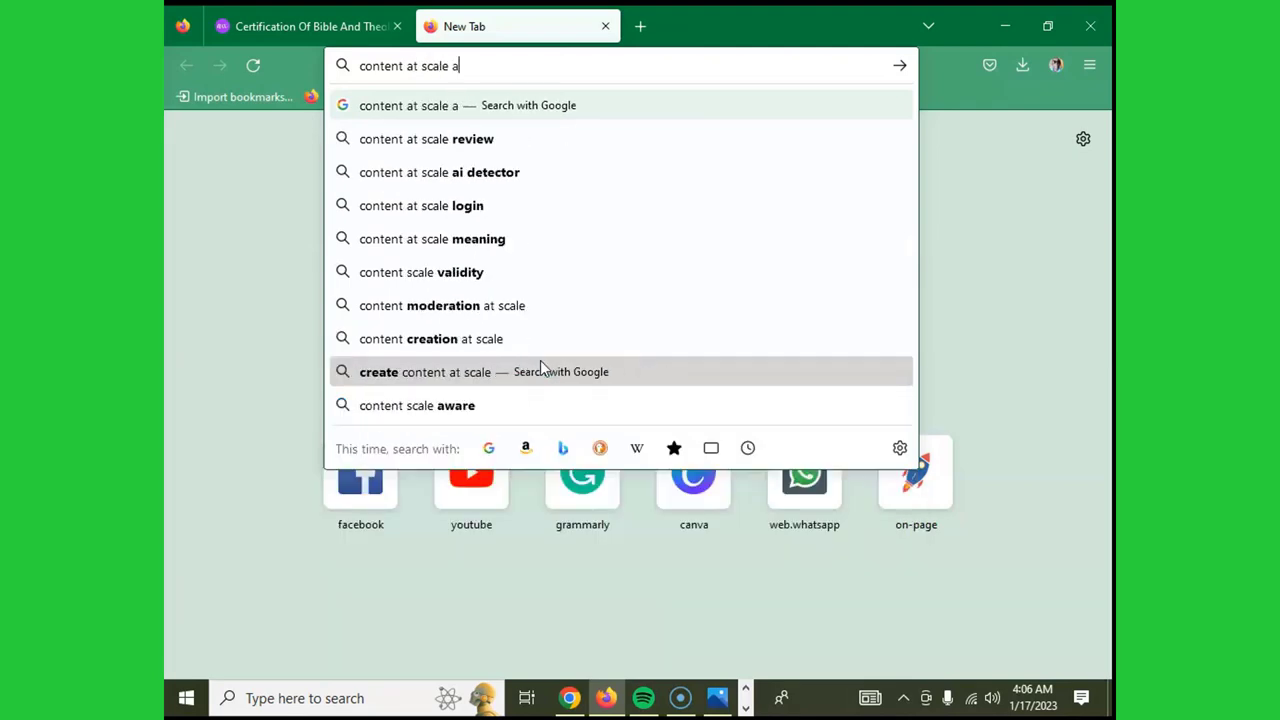
type("i de")
type("tectr")
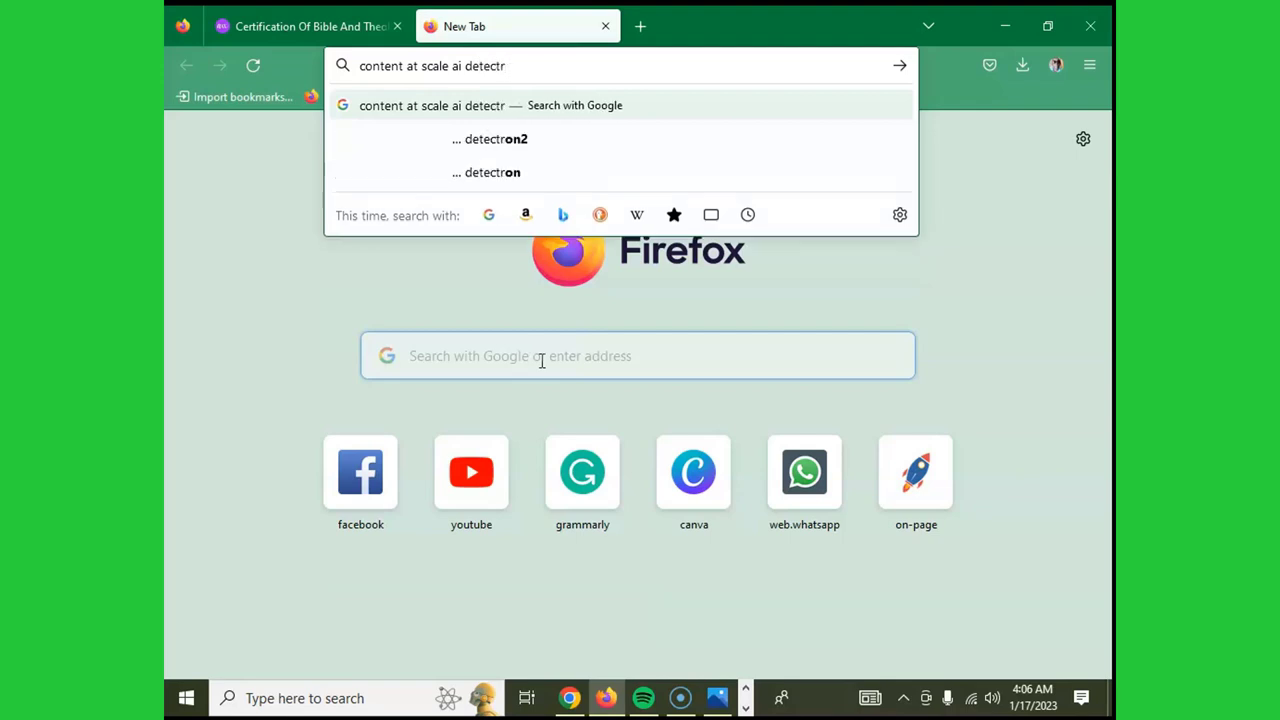
key("BackSpace")
type("or")
key("Return")
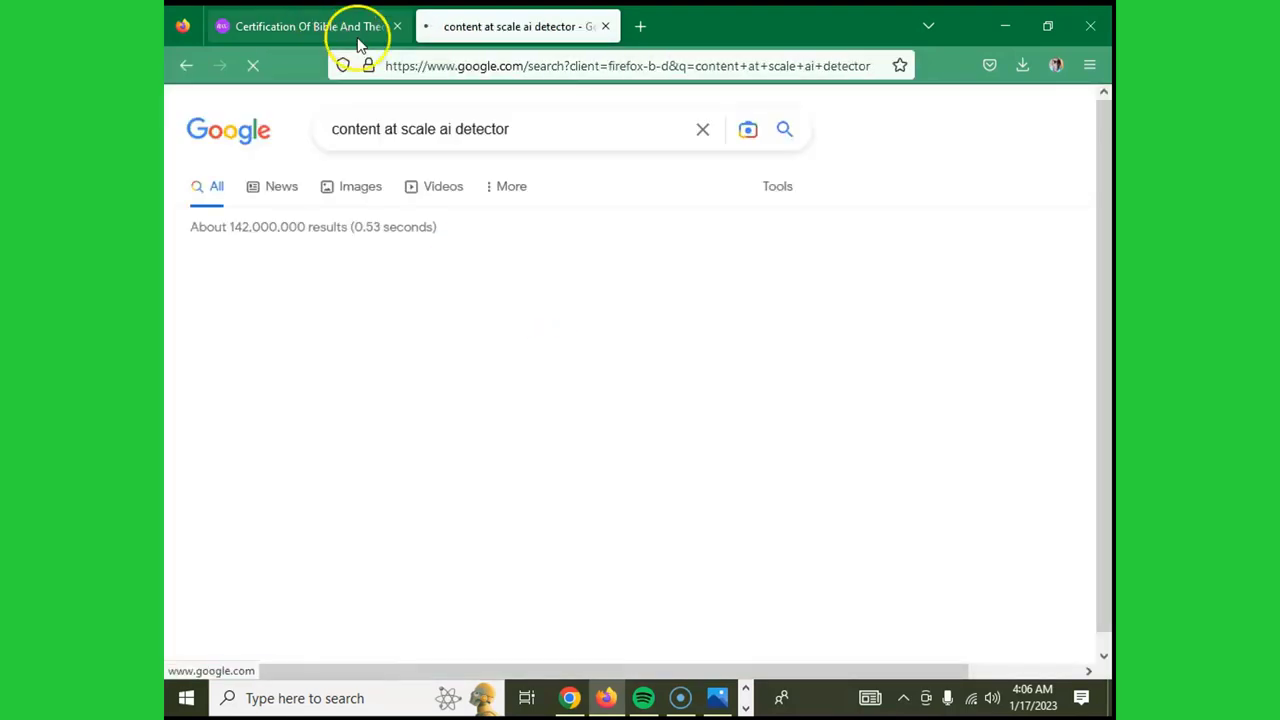
- Open contentatscale.ai from the results and scroll through its early-access homepage
left_click(370, 292)
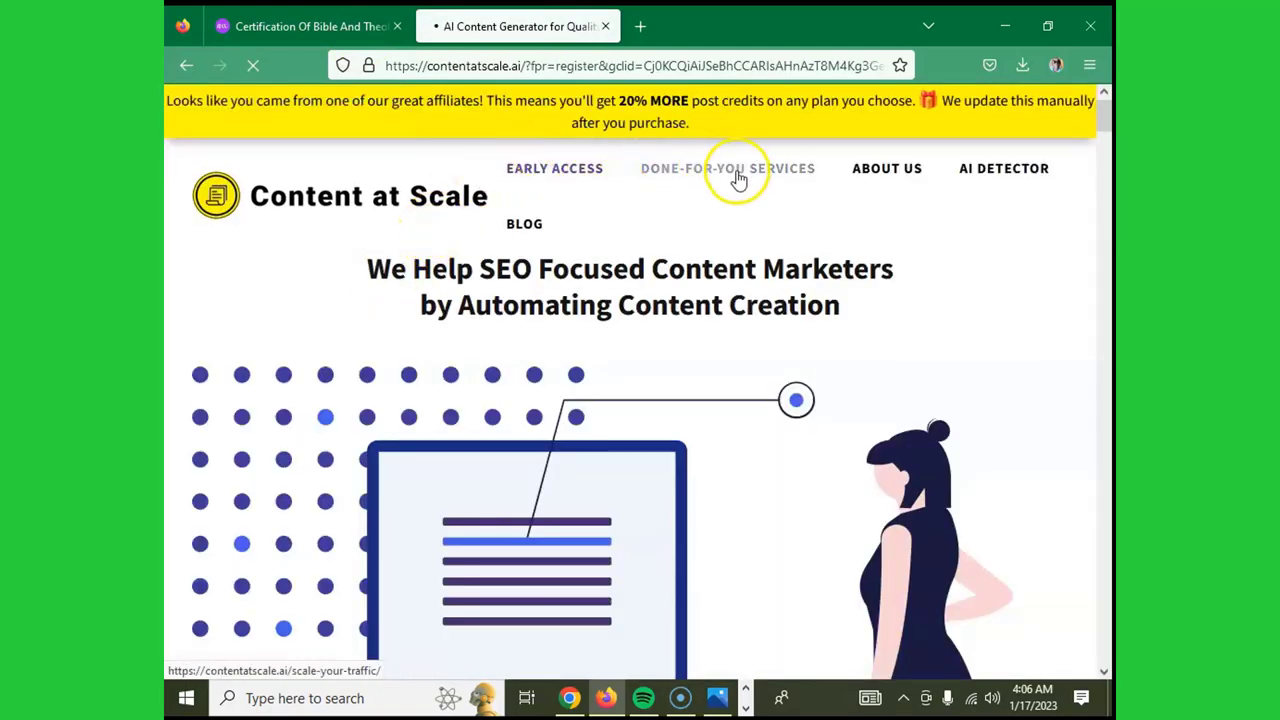
scroll(646, 223, "down", 10)
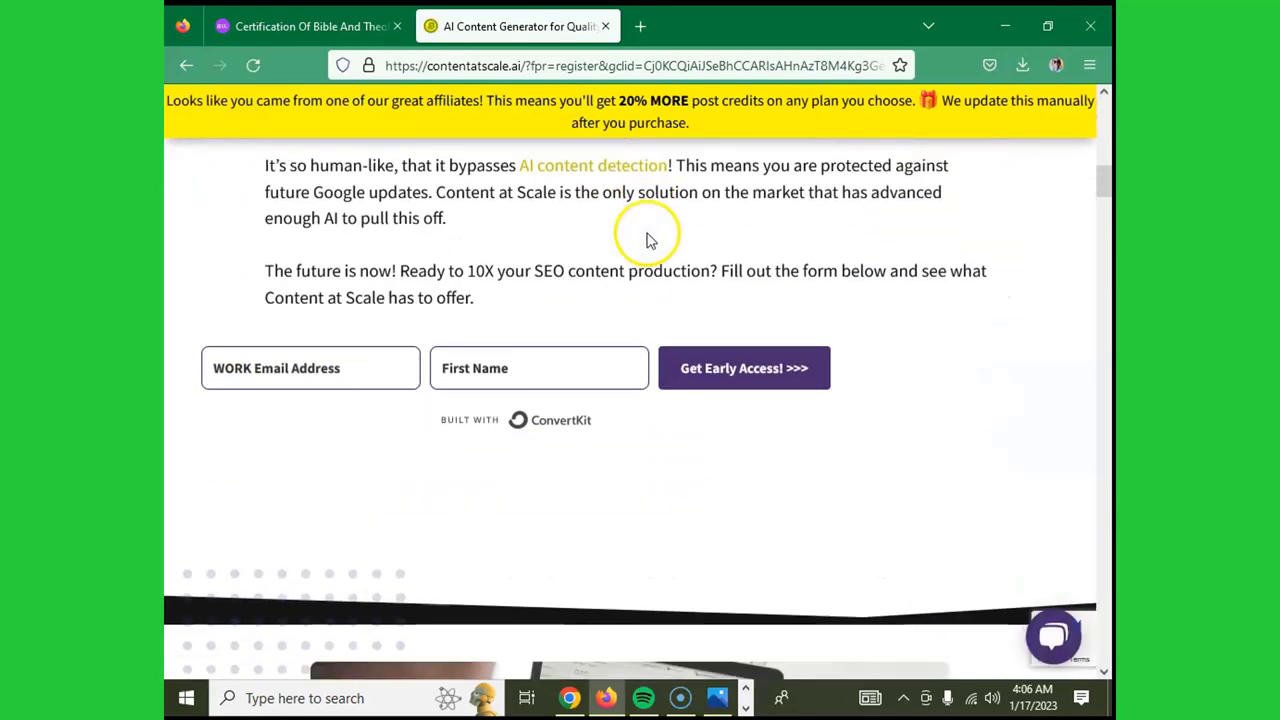
scroll(646, 240, "up", 4)
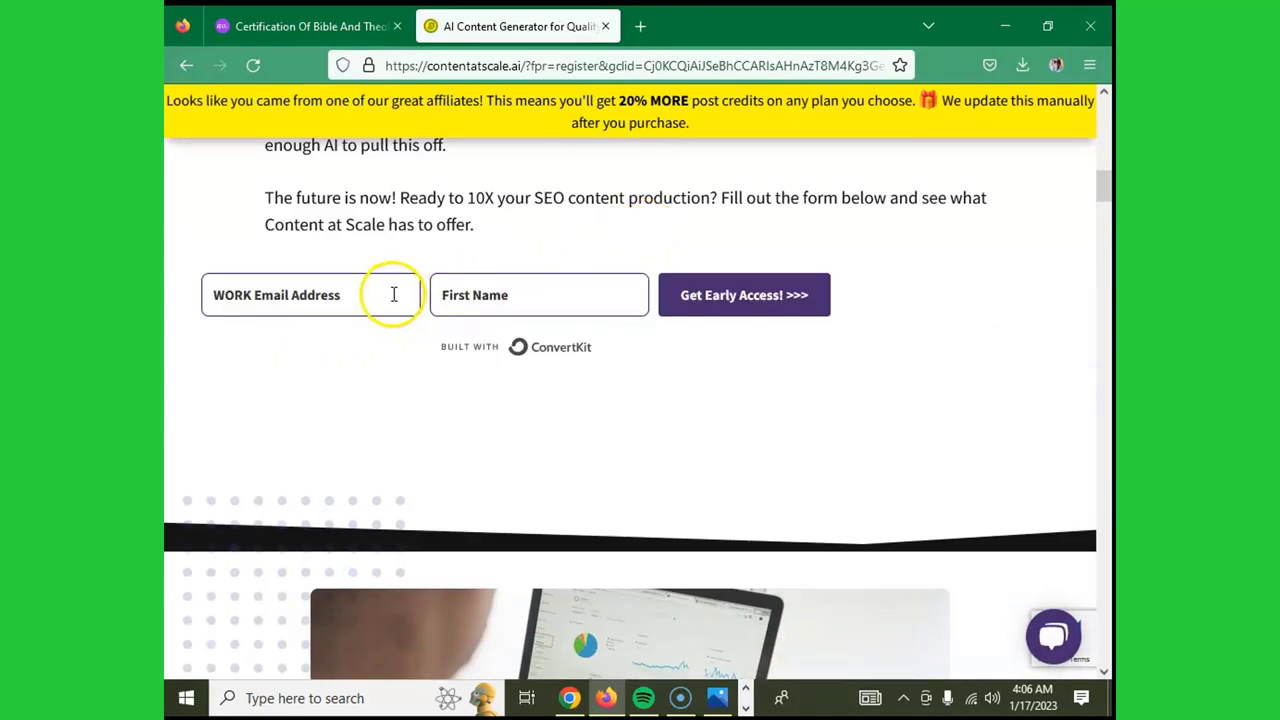
scroll(417, 290, "down", 10)
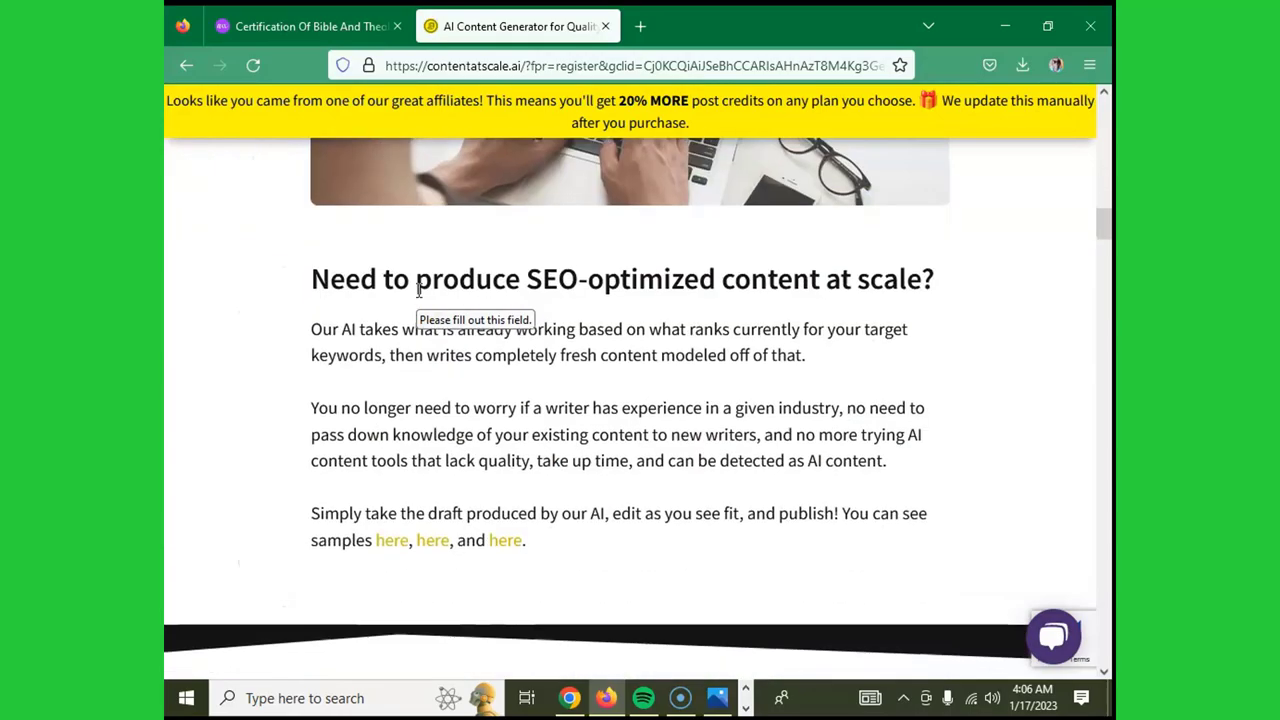
left_click_drag(1103, 294, 1108, 115)
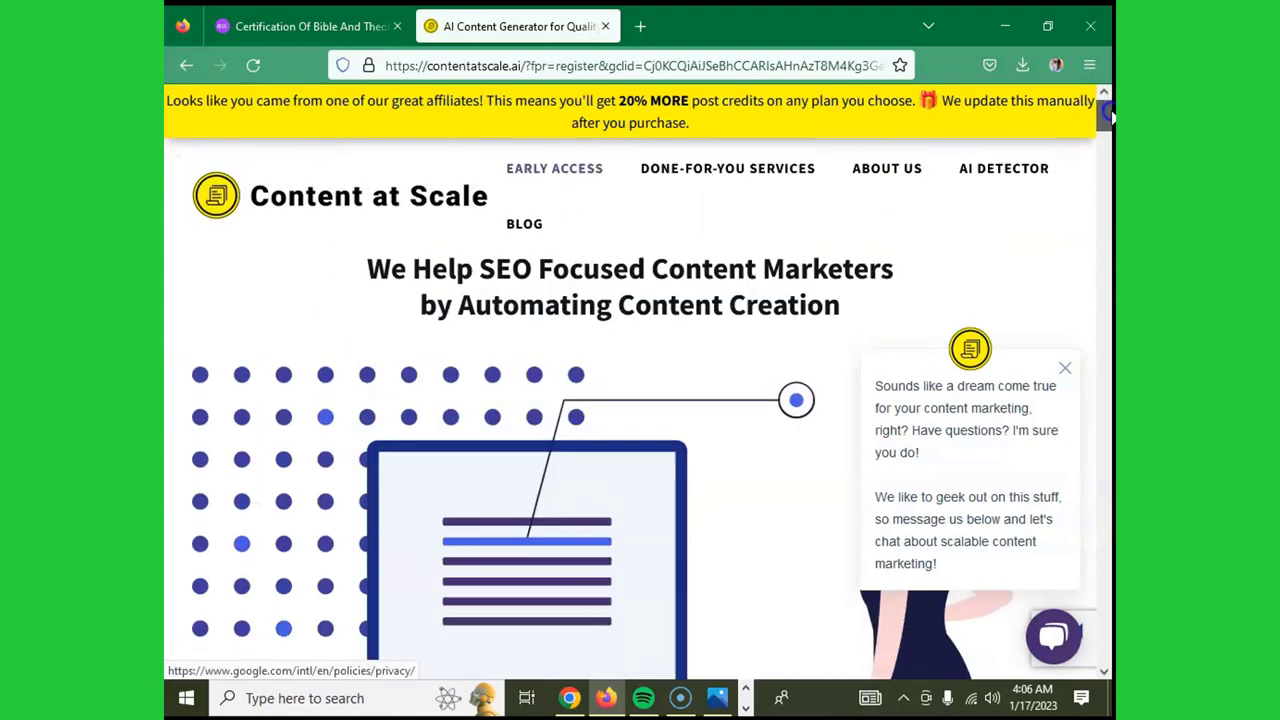
- View Content at Scale's AI Detector page with its empty text box, then start a new tab
left_click(1018, 173)
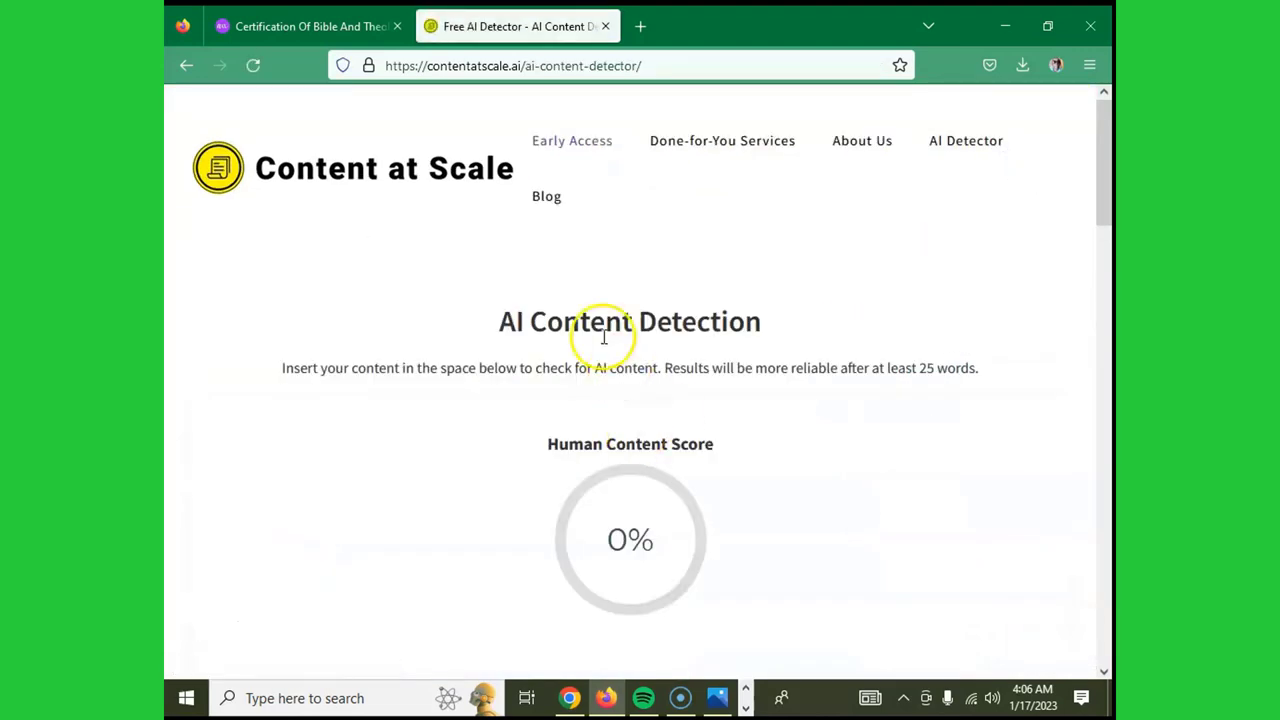
scroll(555, 300, "down", 4)
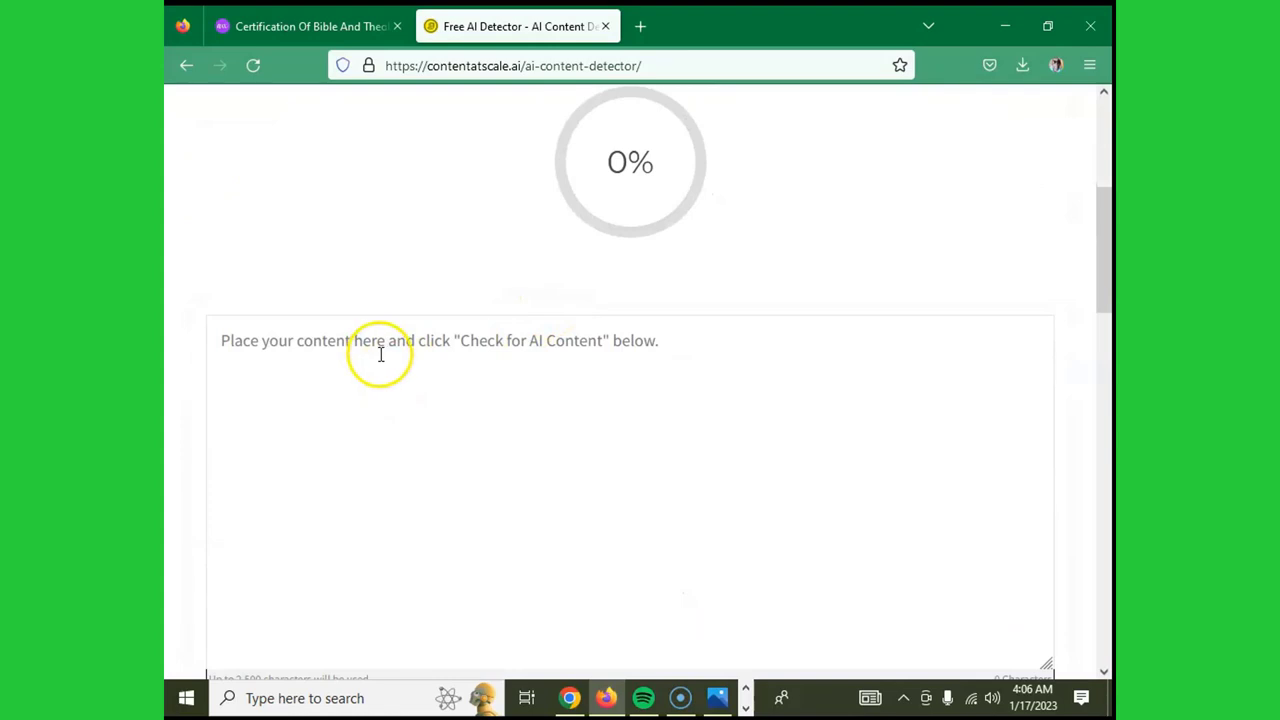
scroll(380, 354, "up", 4)
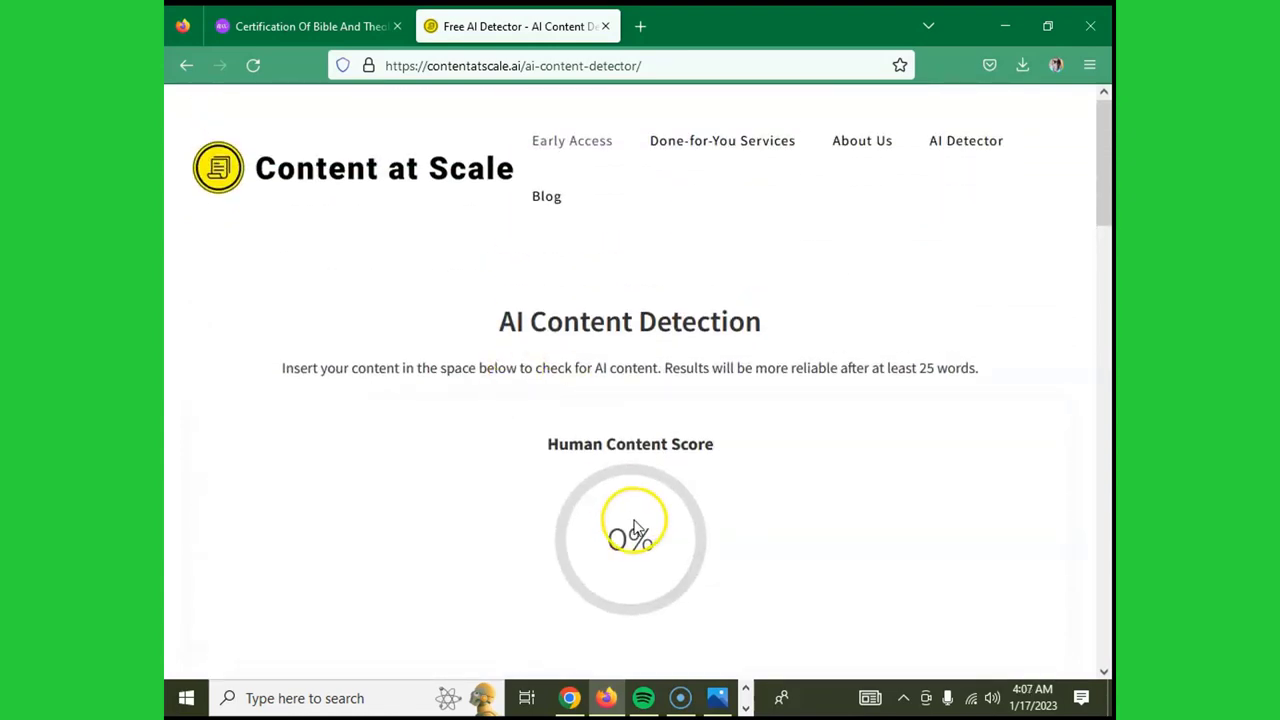
scroll(577, 431, "down", 3)
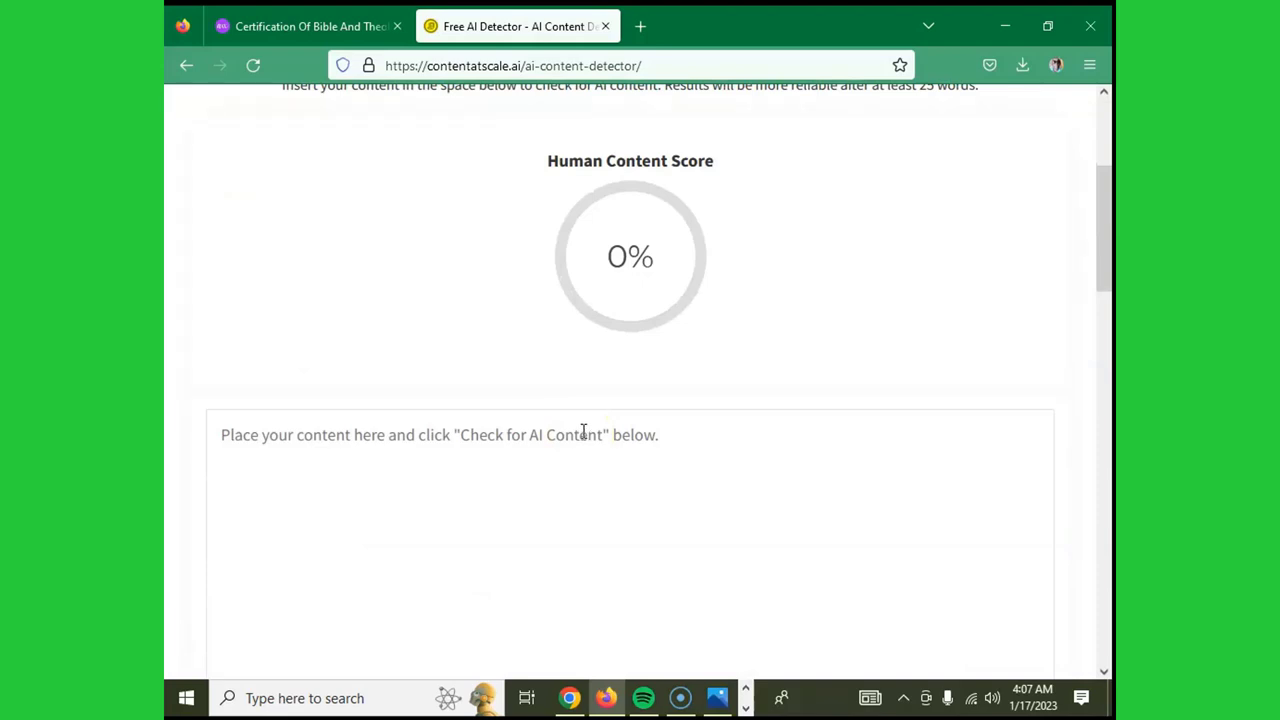
scroll(585, 430, "down", 1)
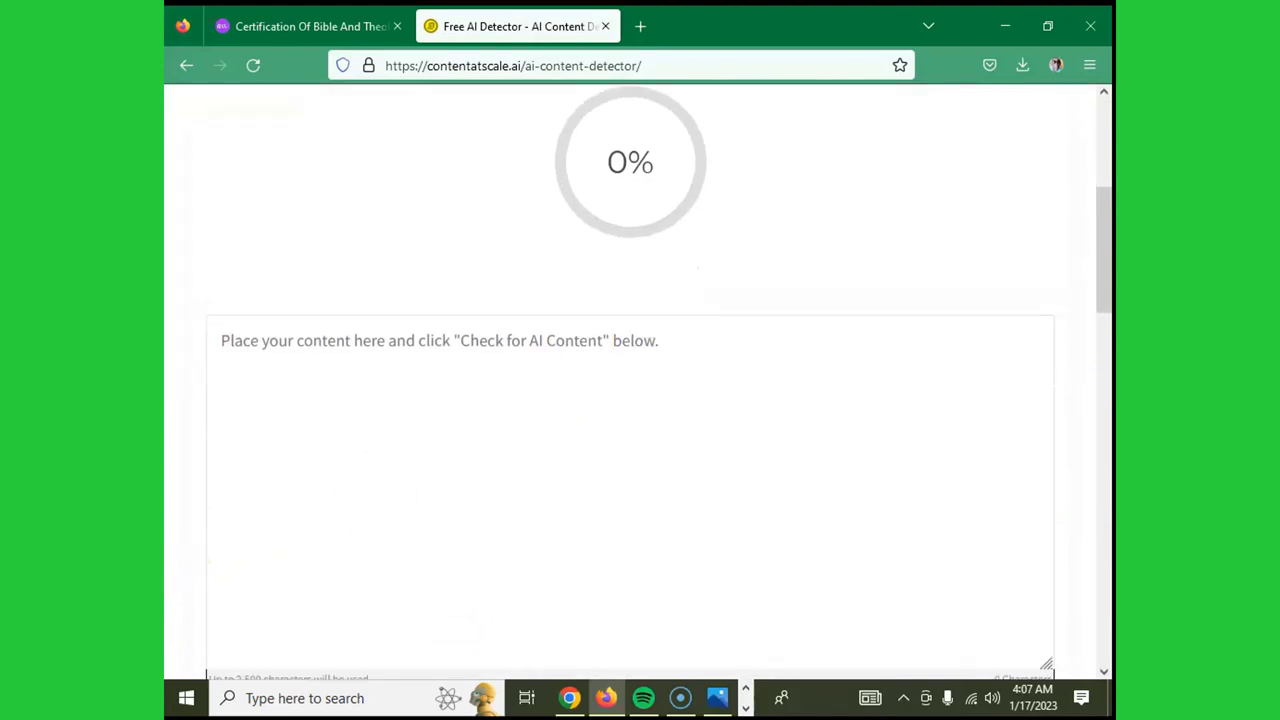
left_click(640, 26)
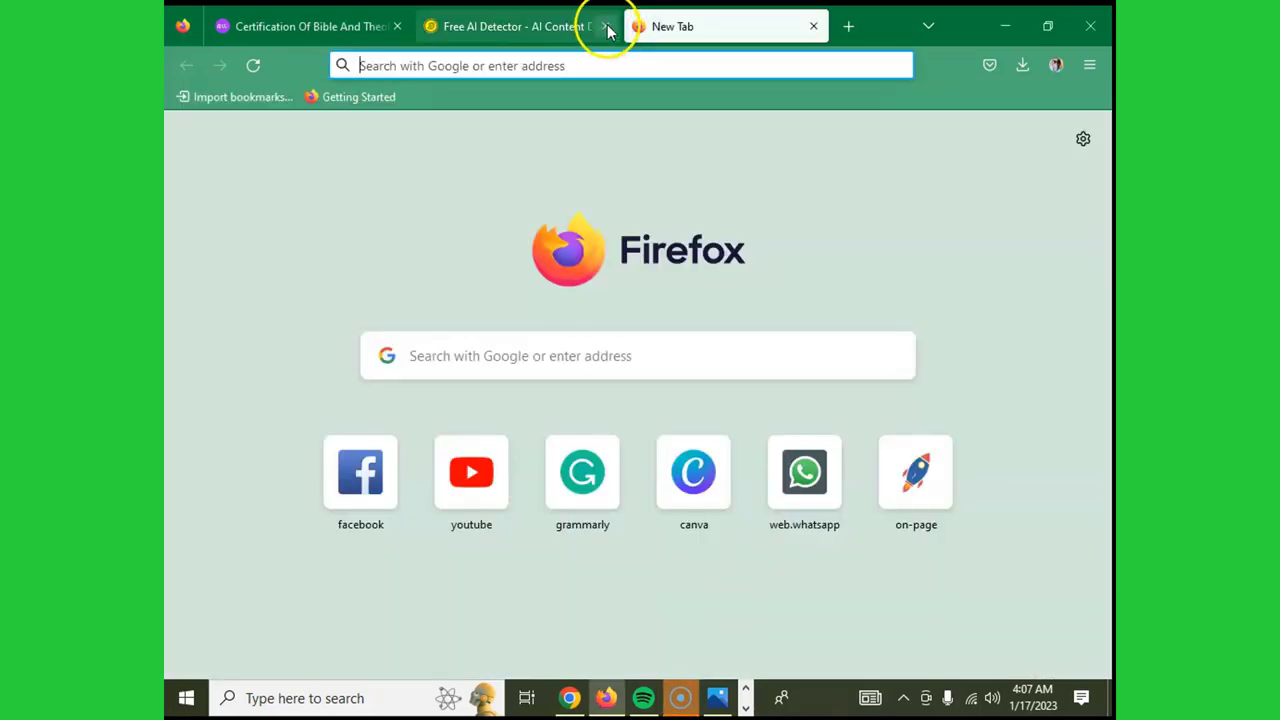
- Close the Content at Scale detector tab and load originality.ai in the new tab
left_click(605, 26)
left_click(520, 354)
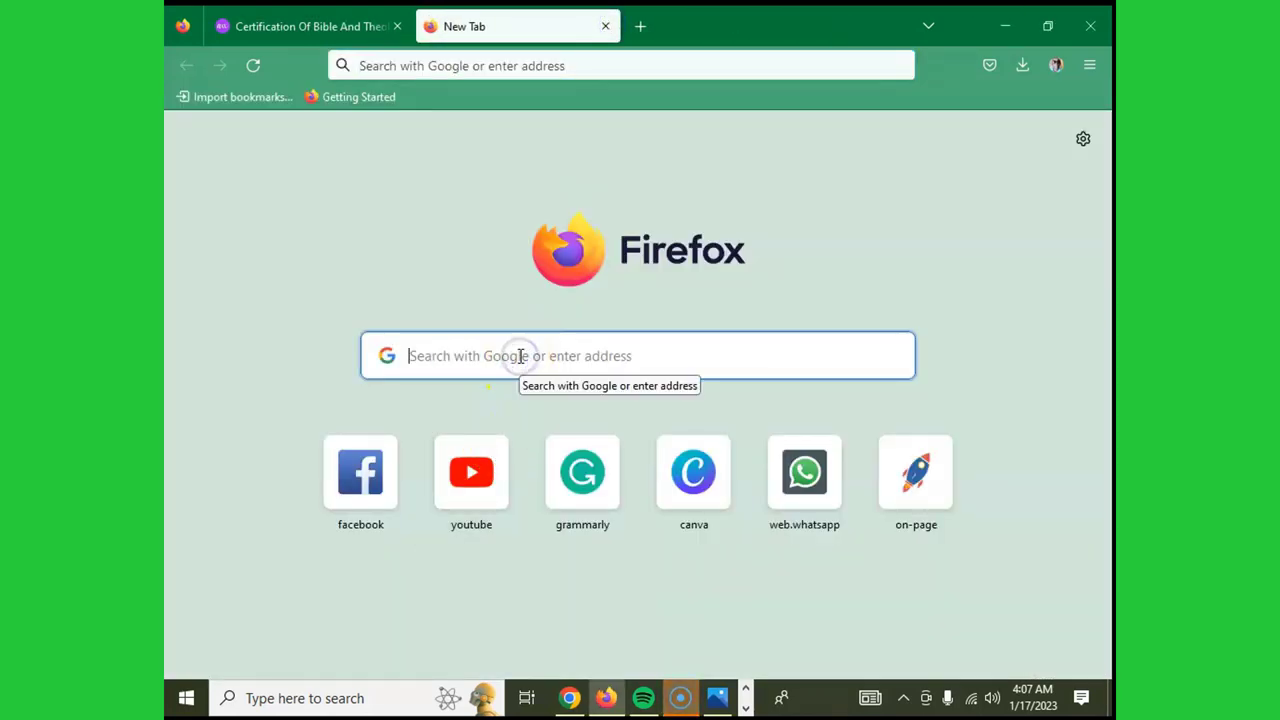
type("or")
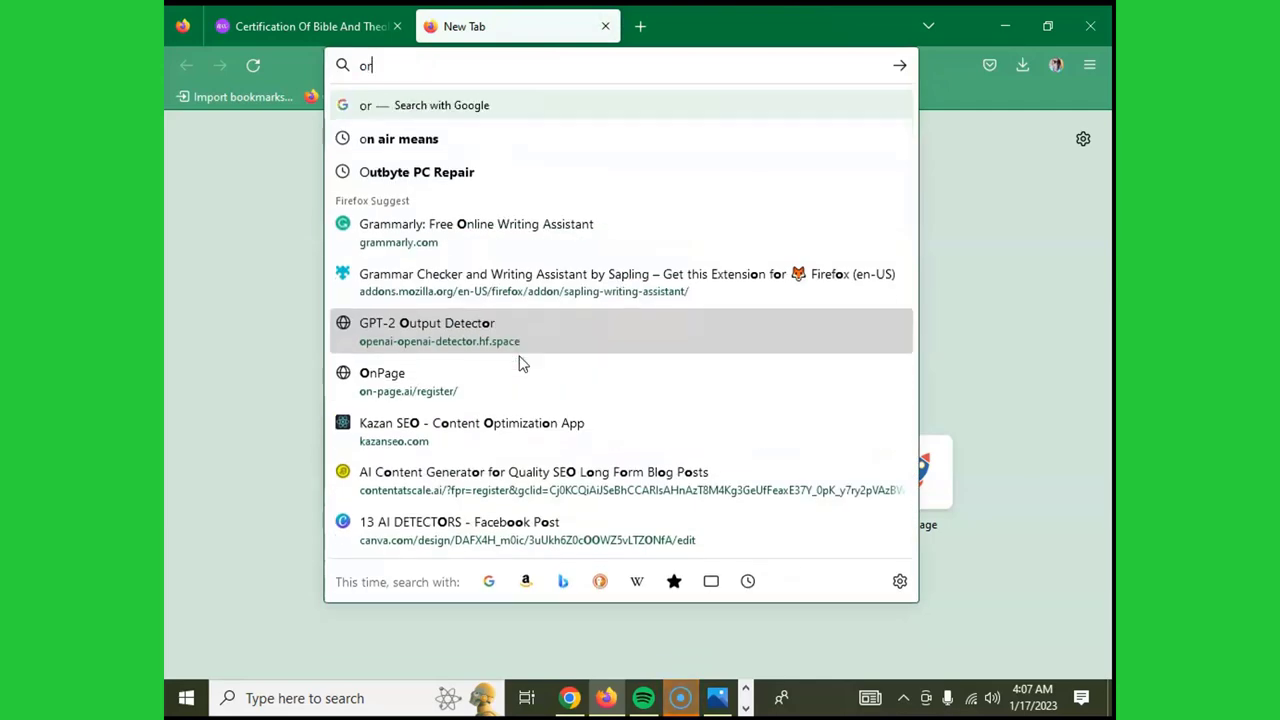
type("igina")
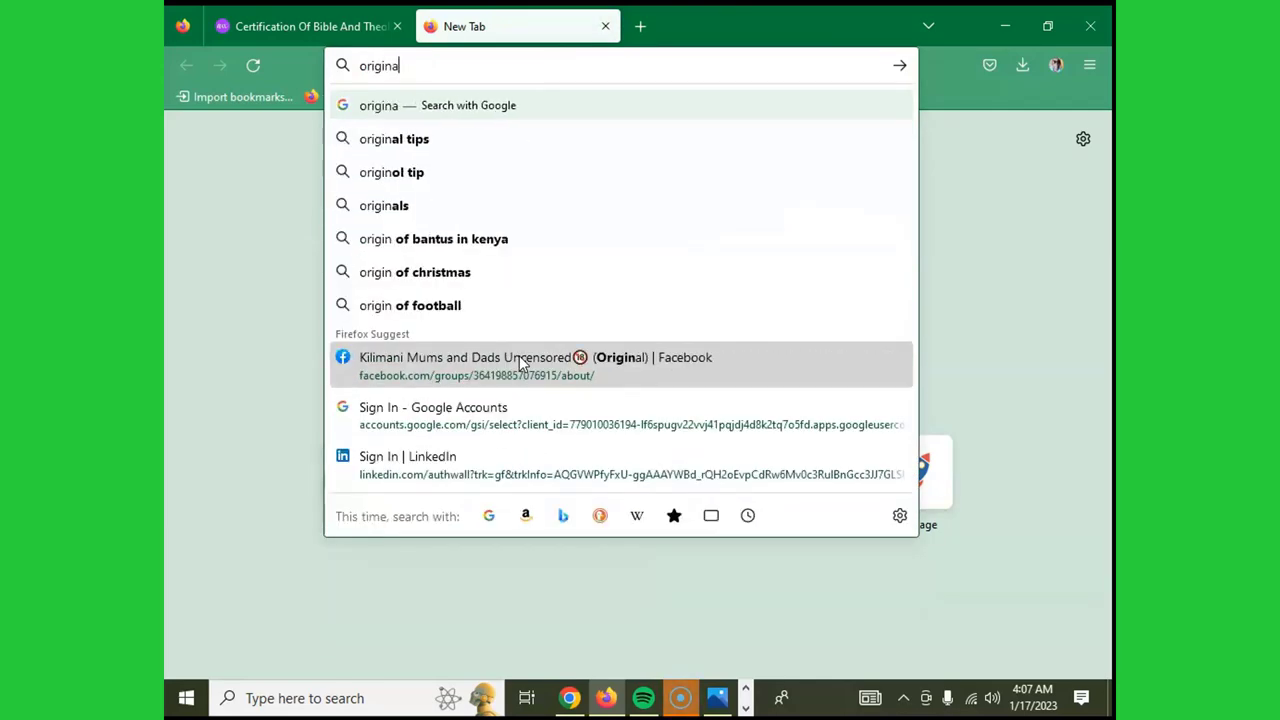
type("lity")
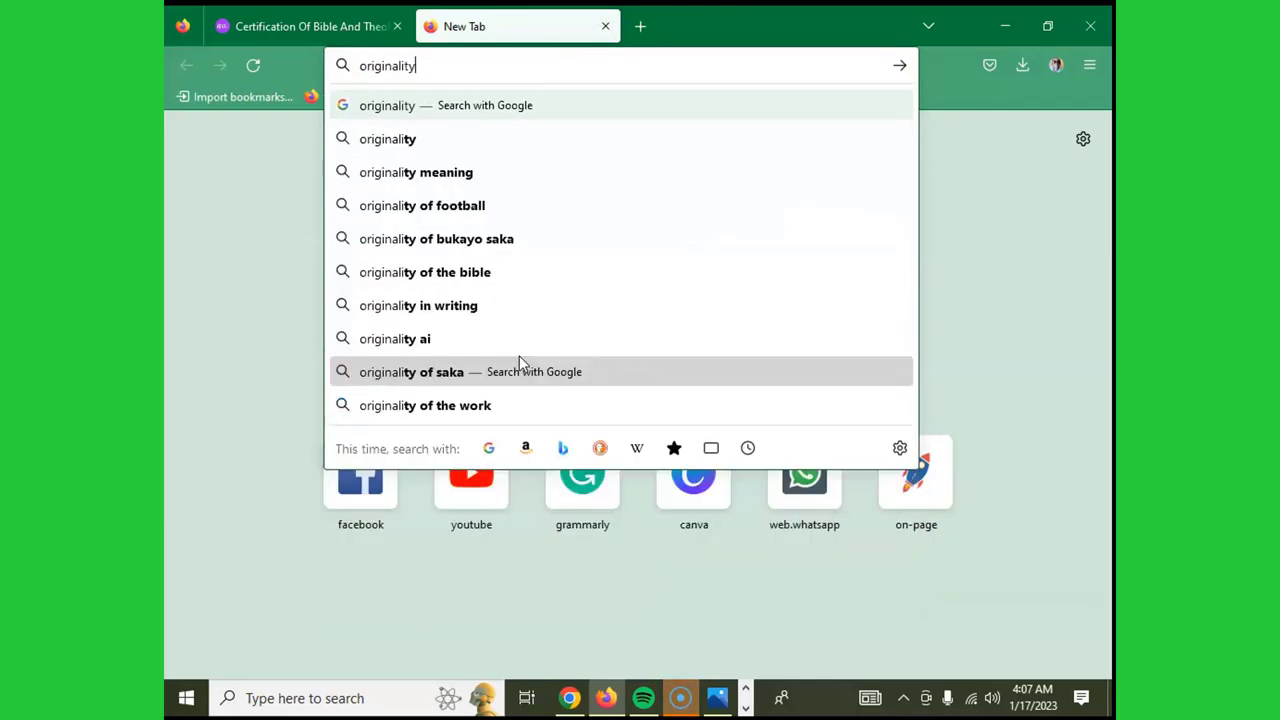
type(".ai")
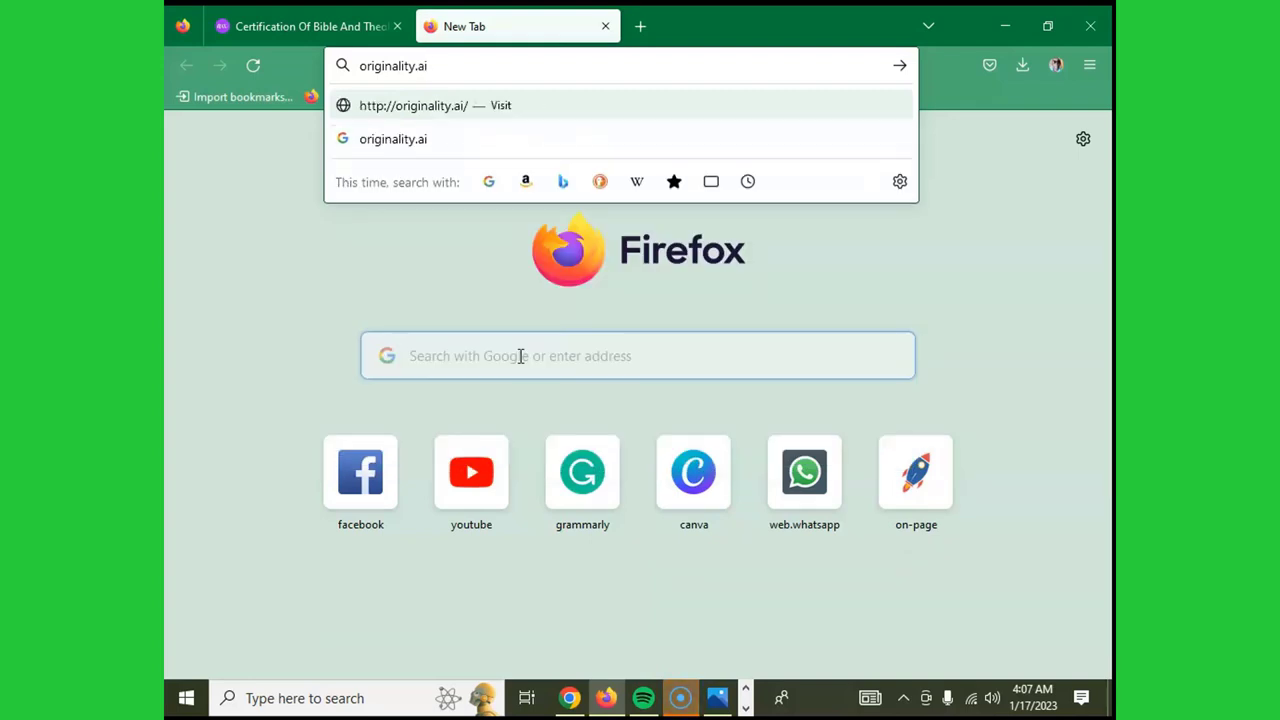
key("Return")
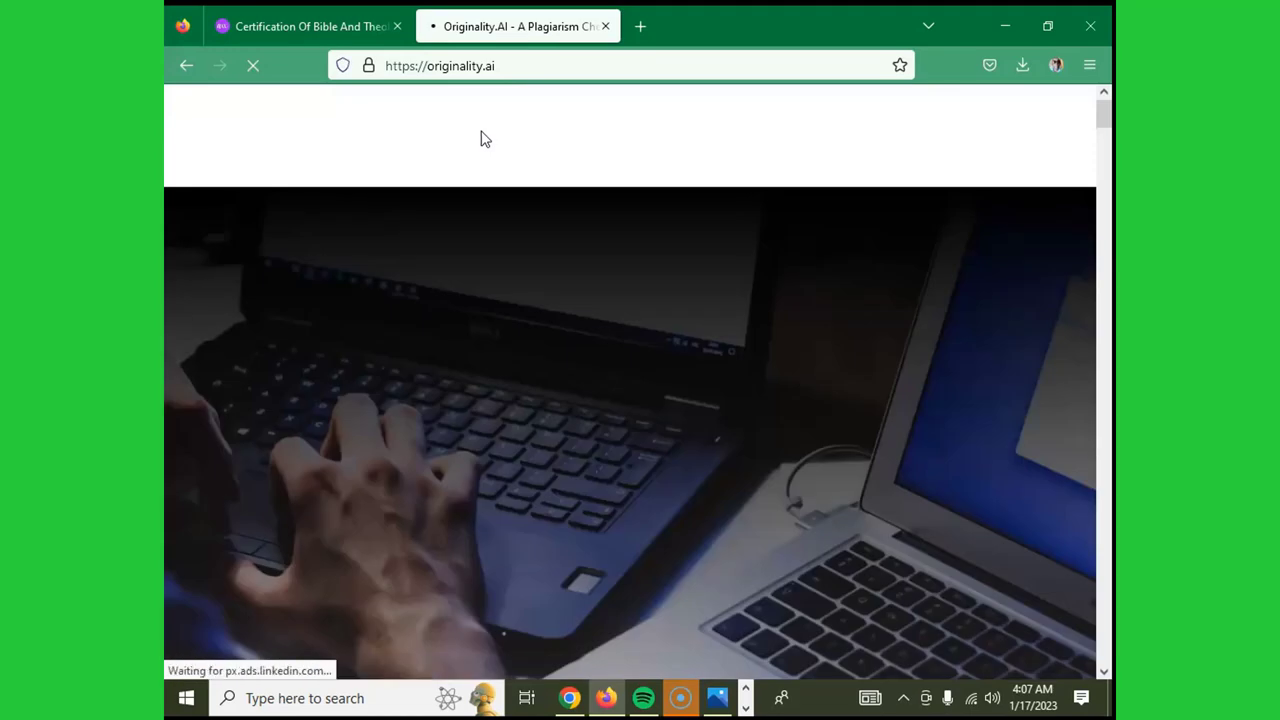
- Scroll down through the originality.ai homepage
scroll(901, 203, "down", 3)
scroll(901, 210, "down", 15)
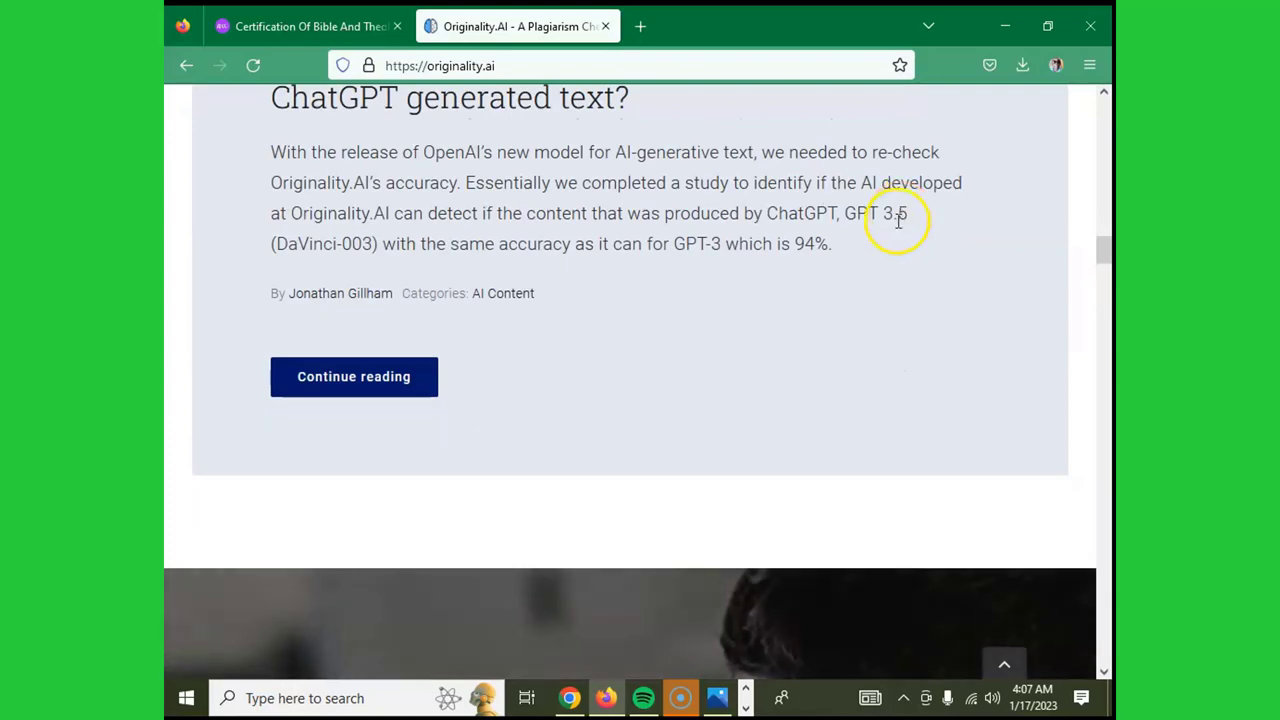
scroll(606, 357, "down", 10)
scroll(624, 368, "down", 10)
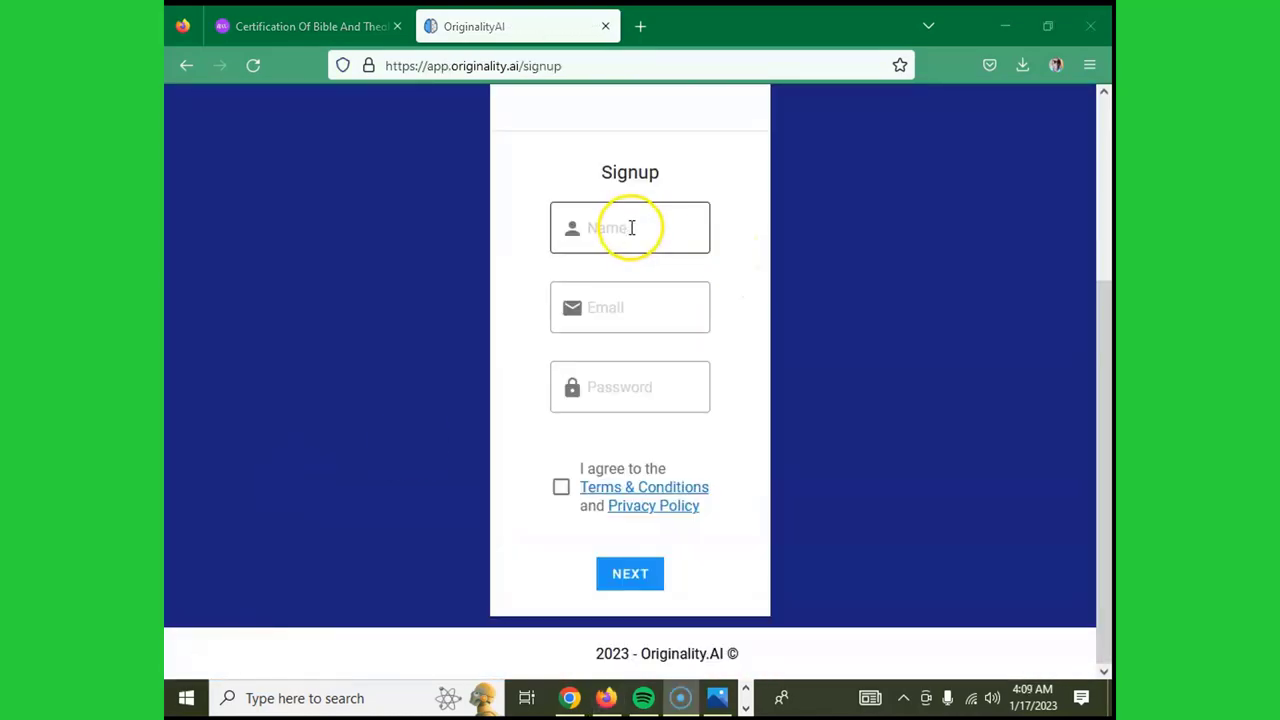
- Fill in the signup name and the account e-mail address, correcting a typo
left_click(635, 232)
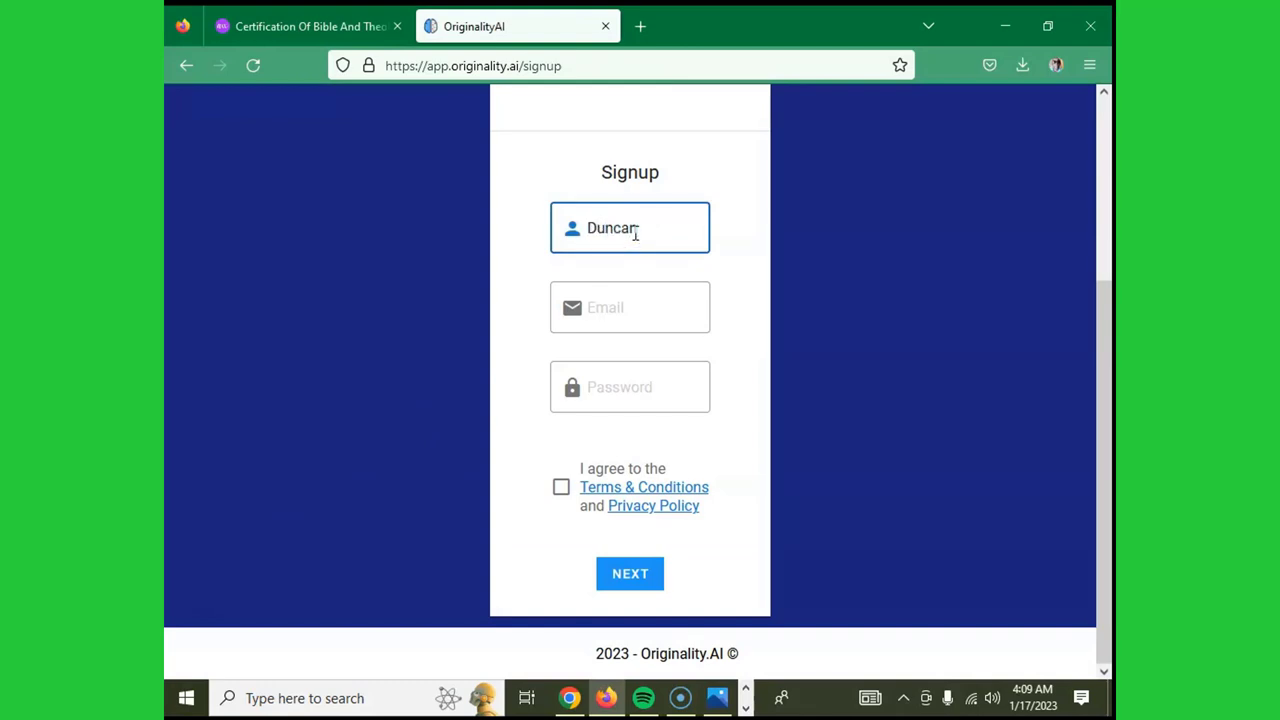
key("Tab")
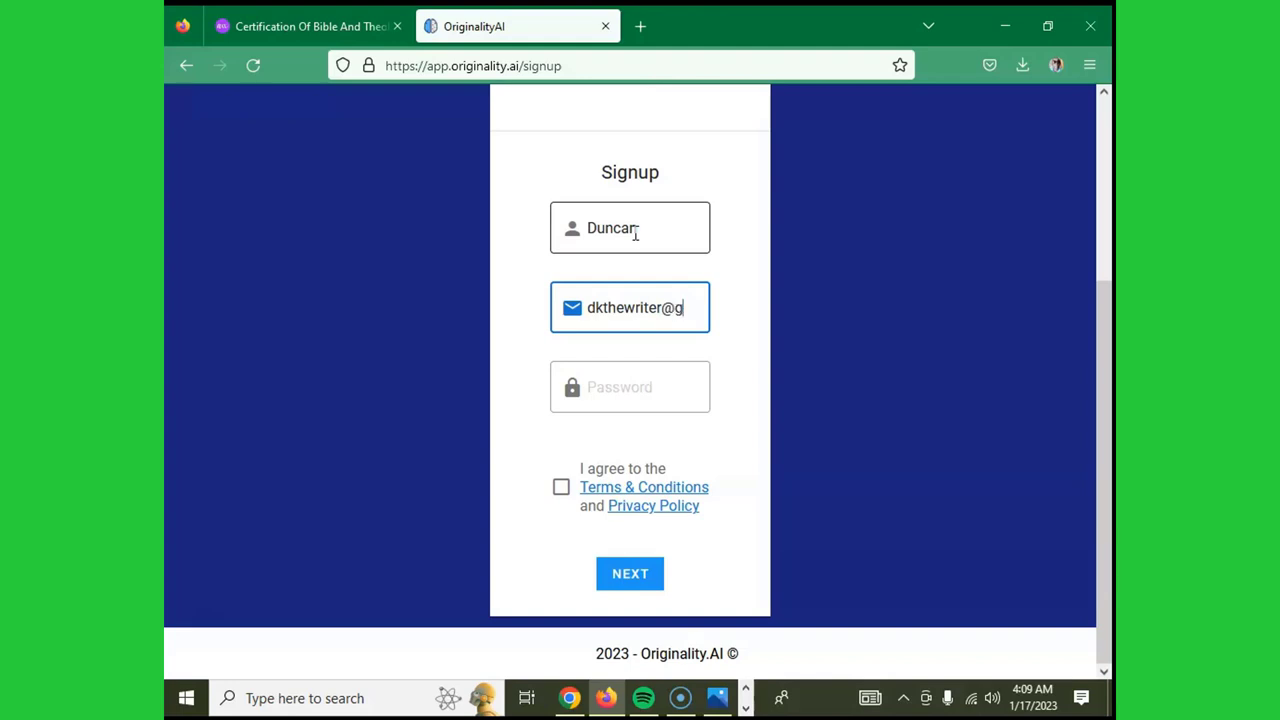
type("ail")
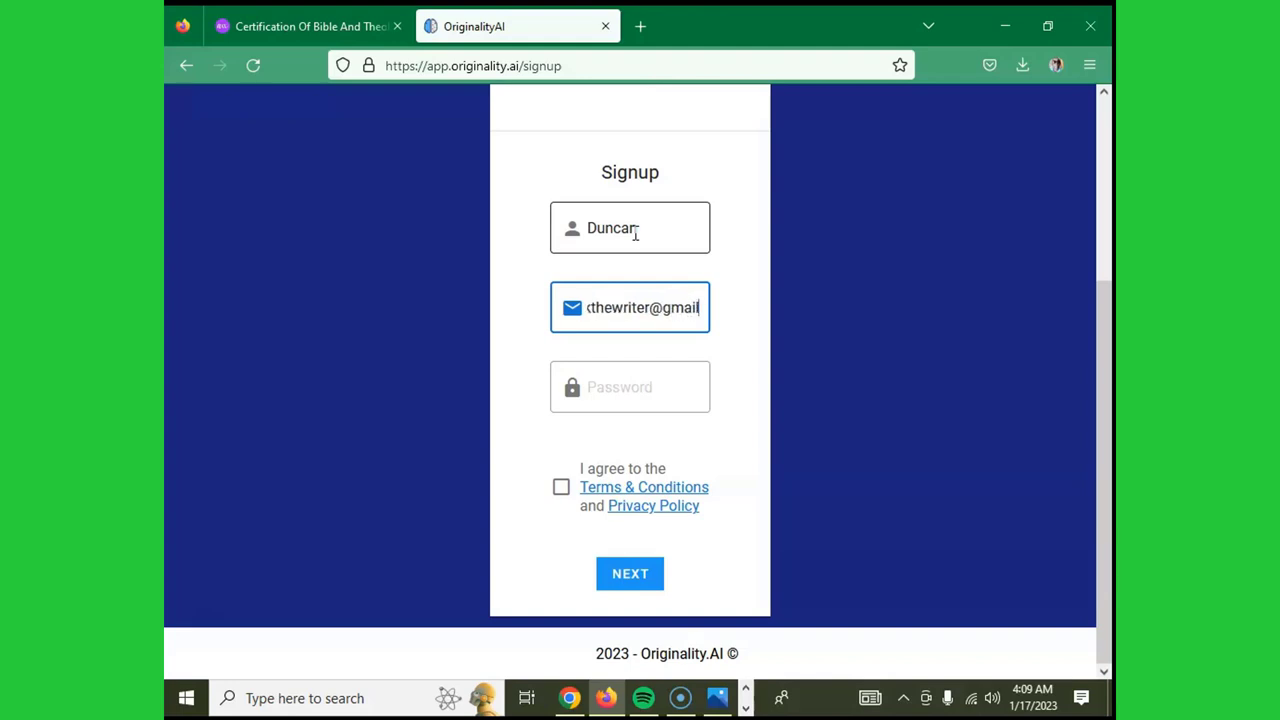
type(".xc")
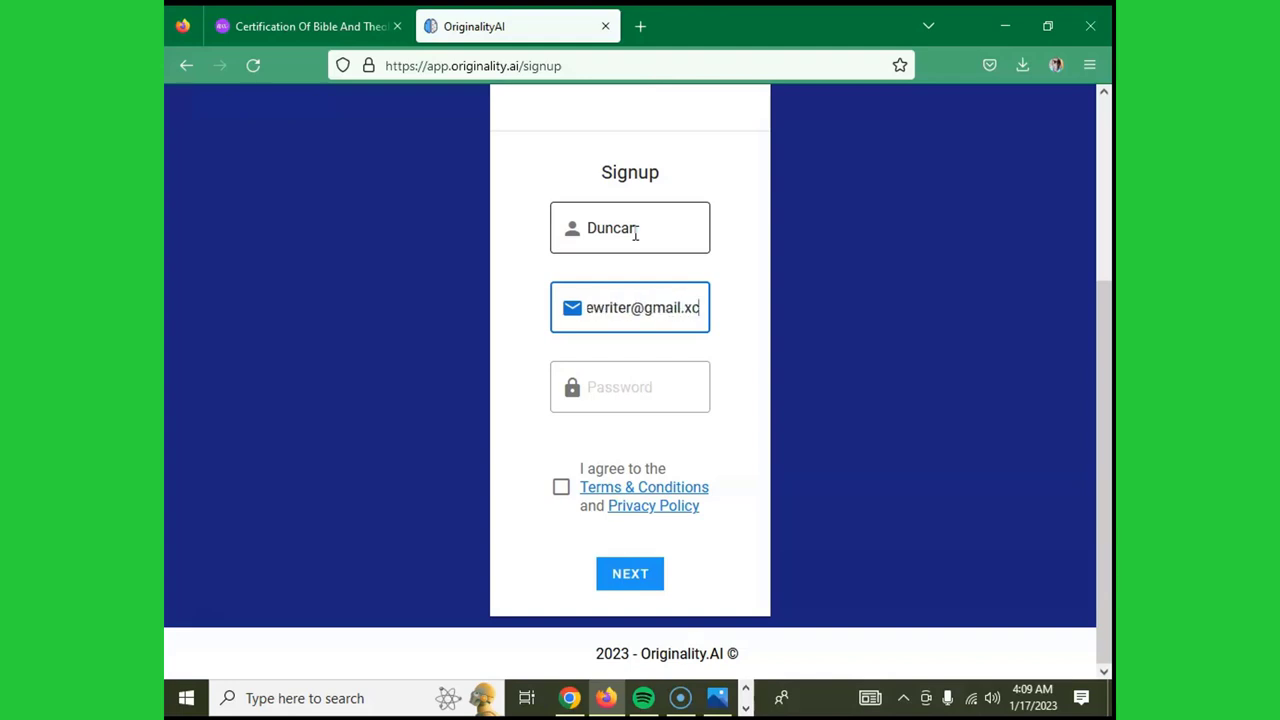
key("BackSpace")
key("BackSpace")
type("com")
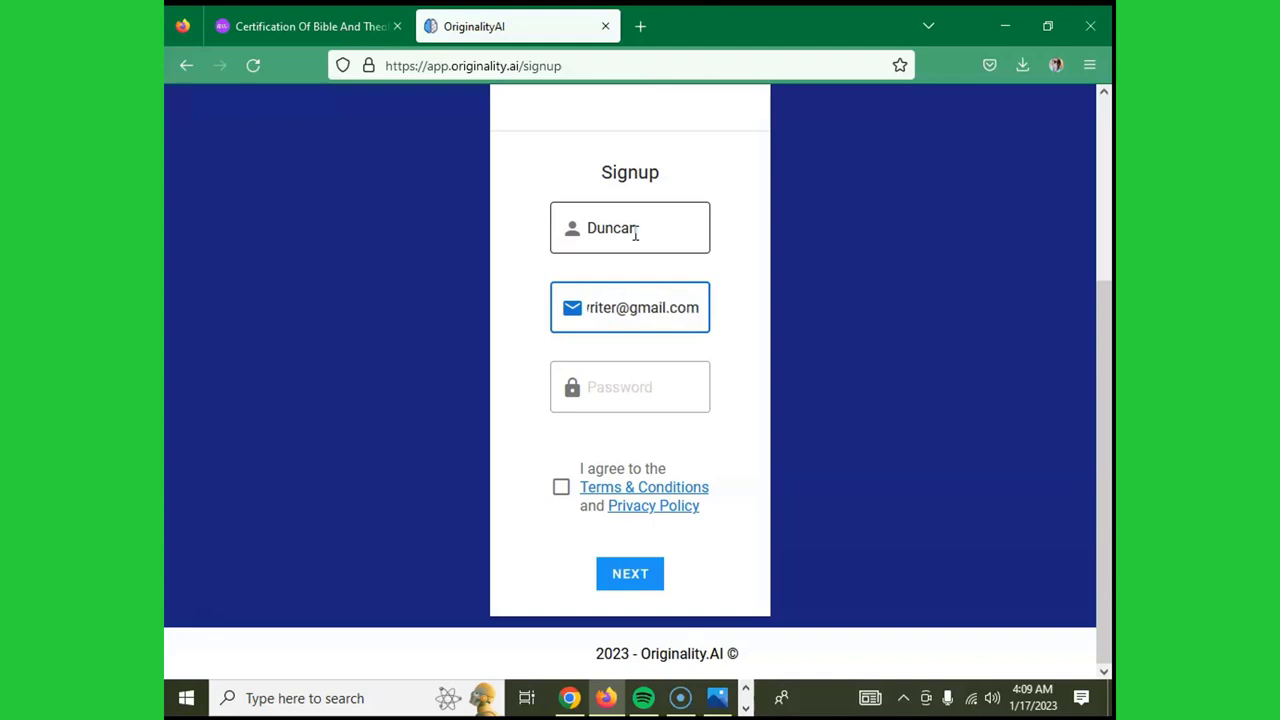
- Use Firefox's generated password, accept the terms, and submit to reach the $20 checkout
key("Tab")
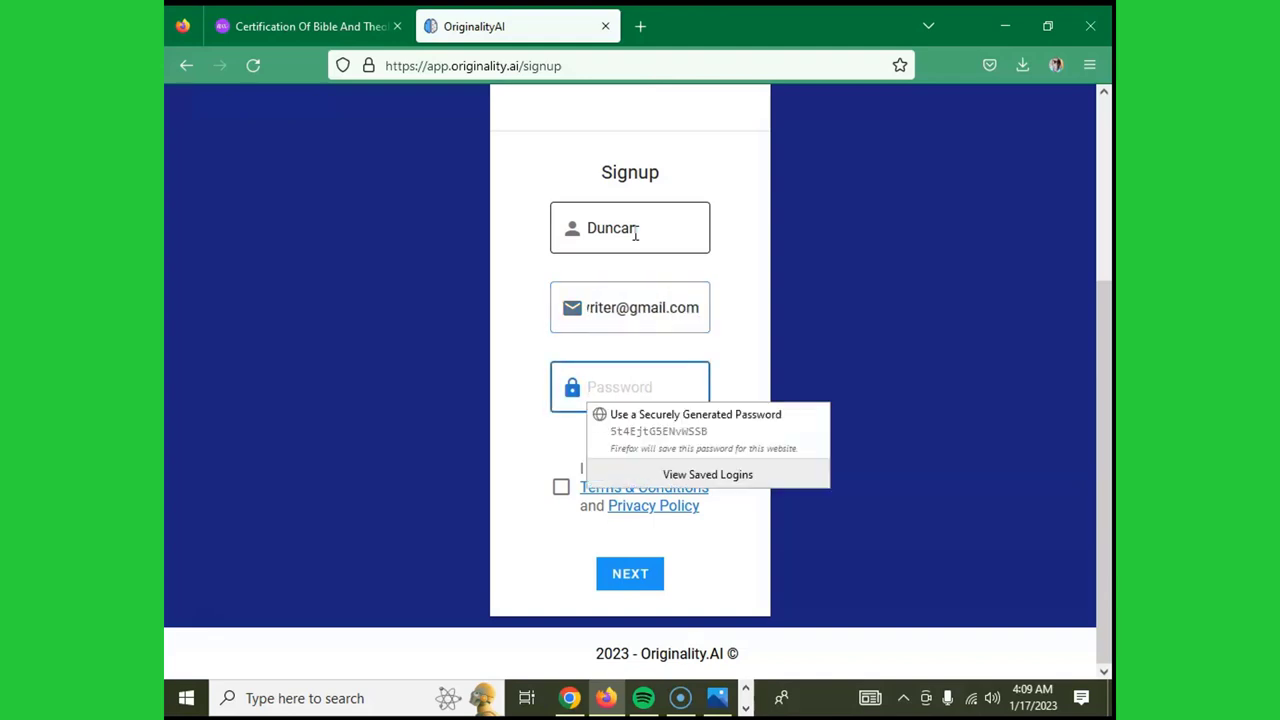
left_click(683, 434)
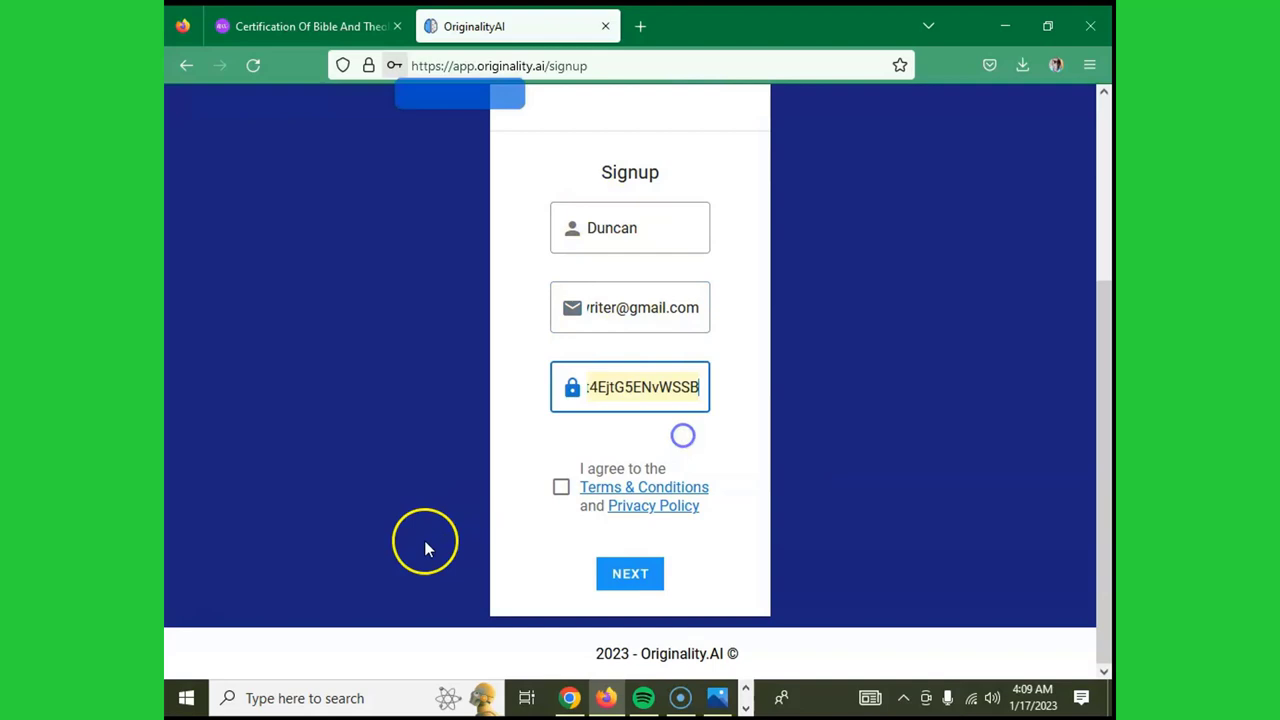
left_click(561, 488)
left_click(630, 573)
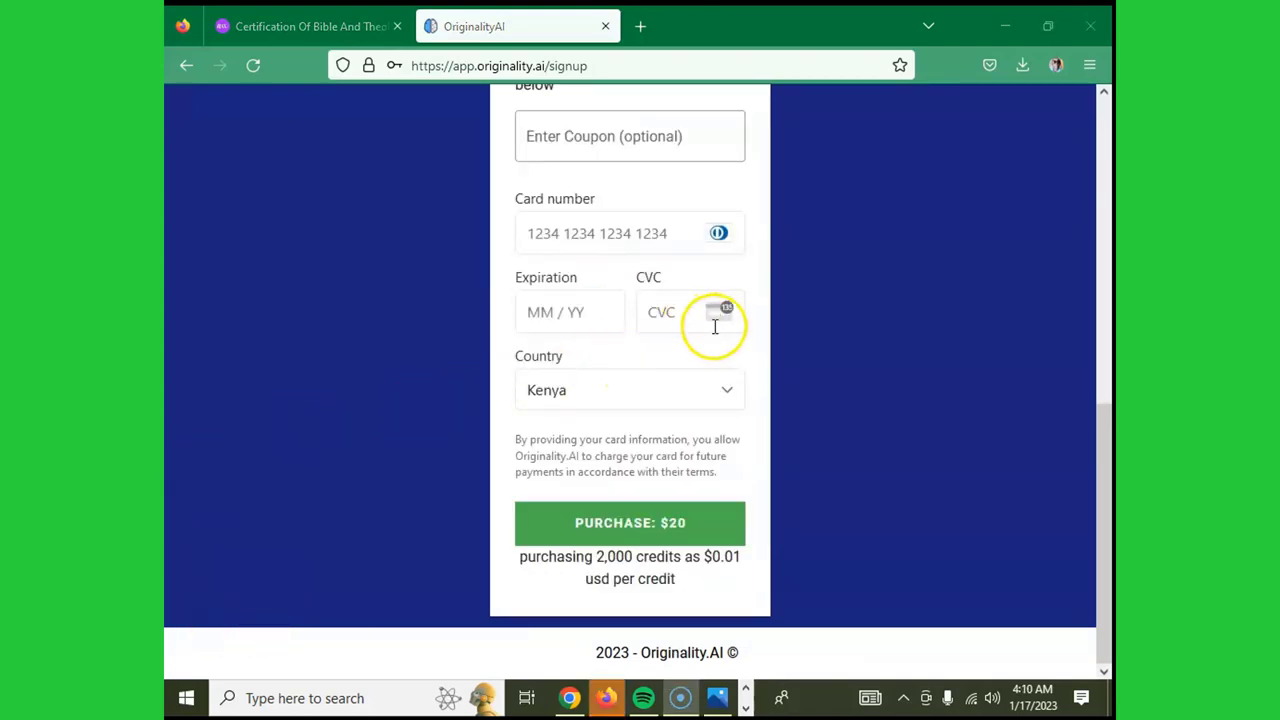
- Update Firefox's saved login for the account e-mail, then begin the card number and Country fields
scroll(714, 330, "up", 4)
scroll(714, 332, "down", 2)
left_click(663, 334)
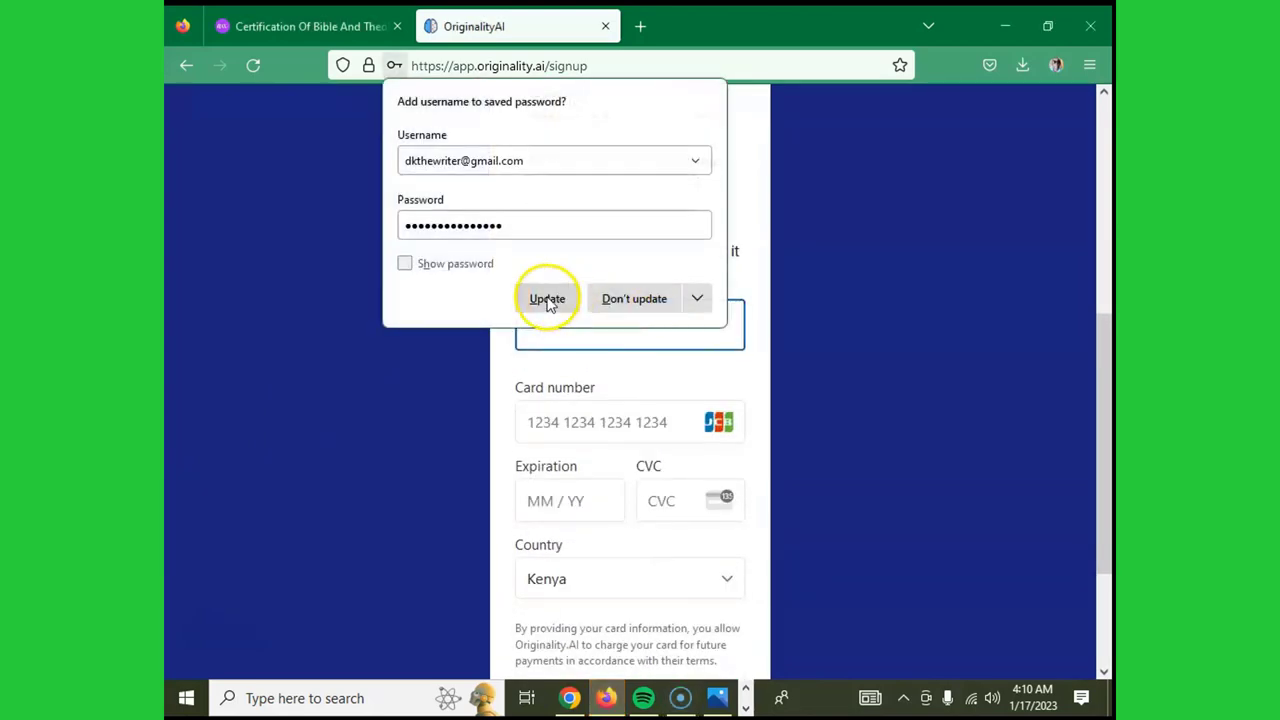
left_click(545, 298)
scroll(645, 308, "down", 2)
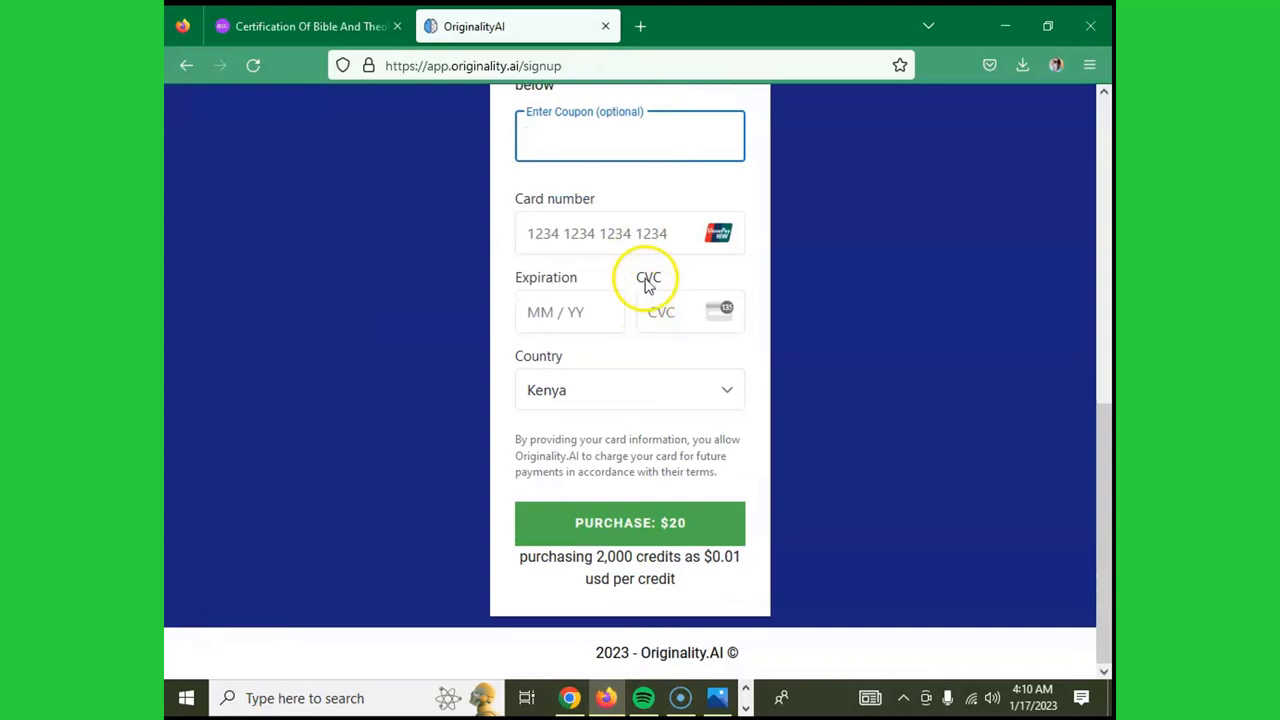
left_click(645, 233)
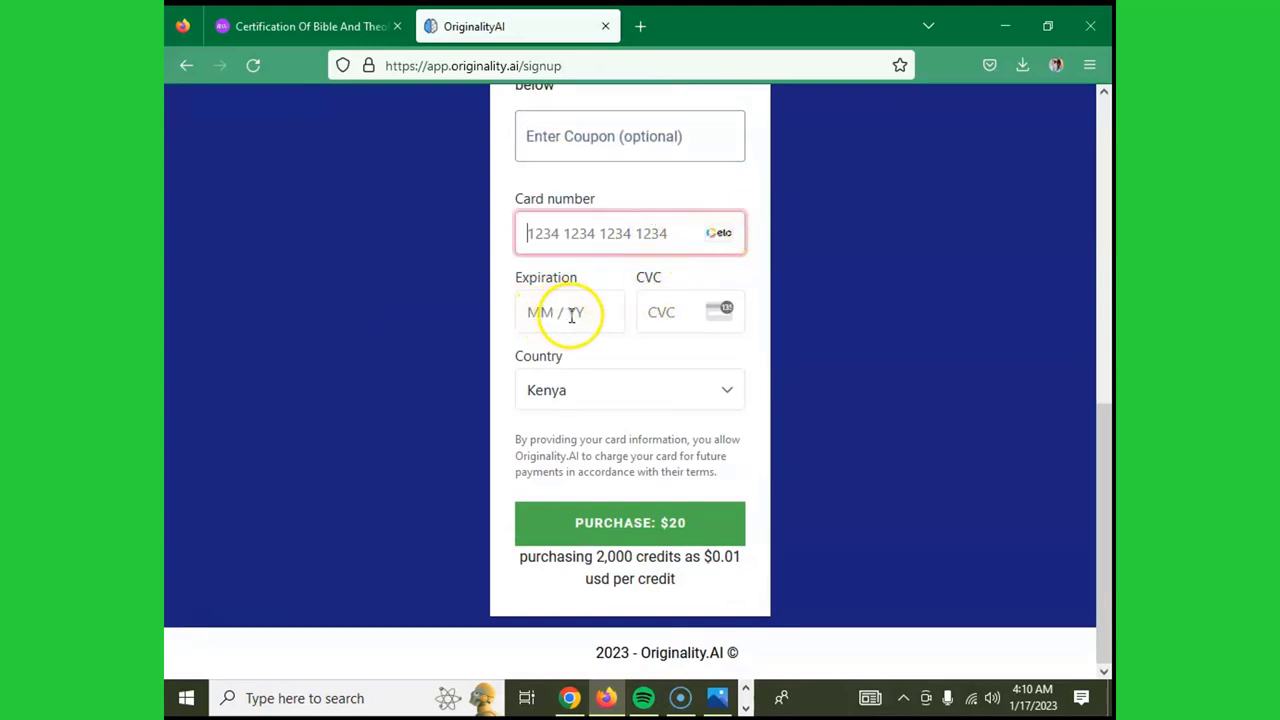
left_click(728, 393)
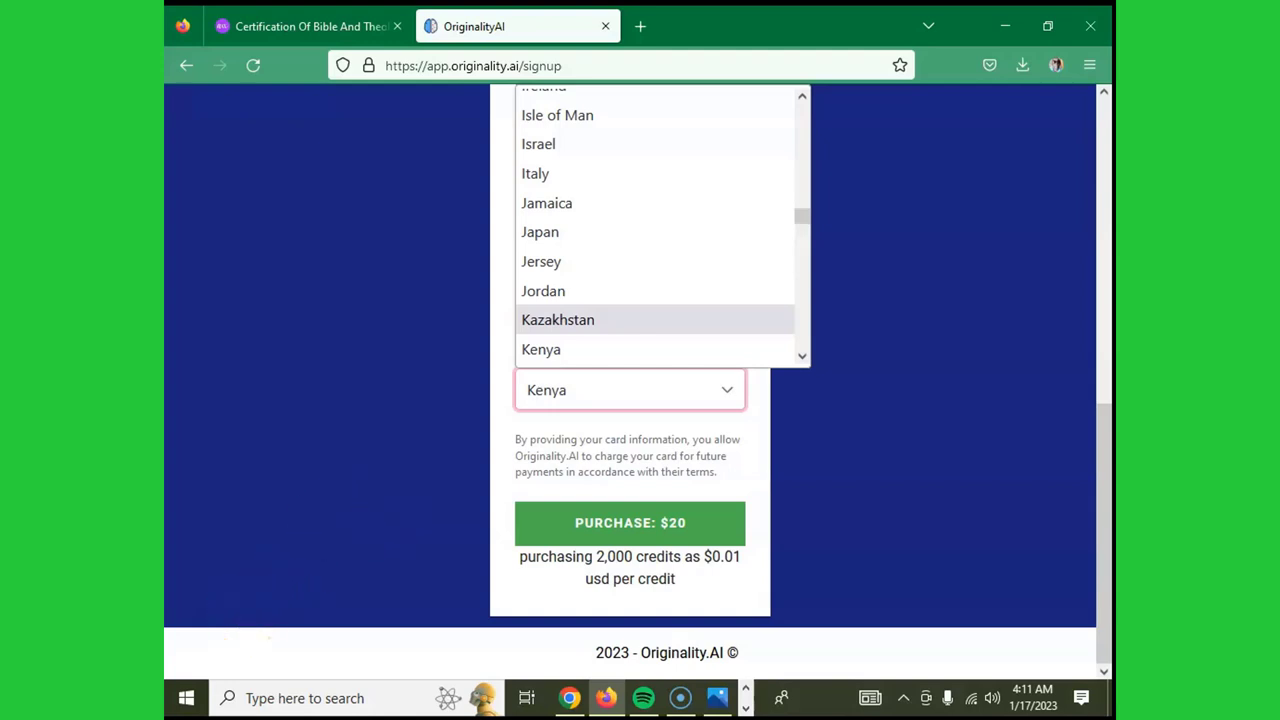
- Load kazanseo.com in a new browser tab
key("ctrl+t")
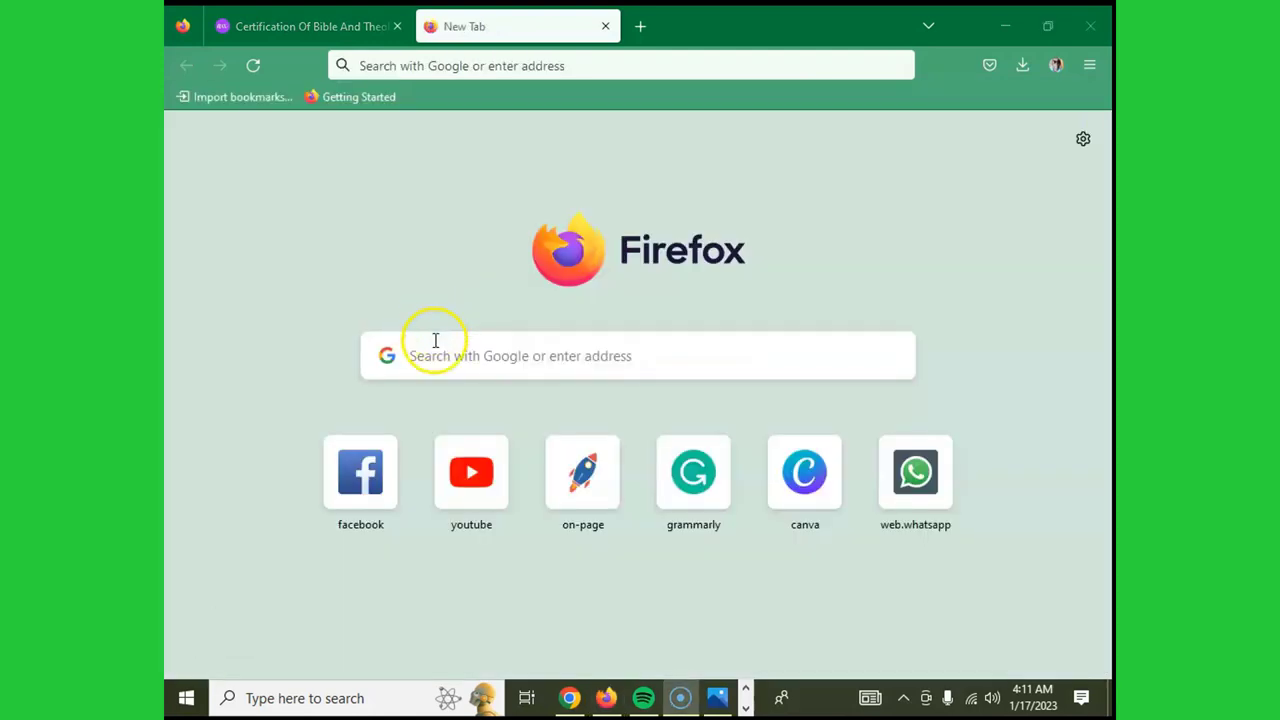
left_click(455, 350)
type("kazans")
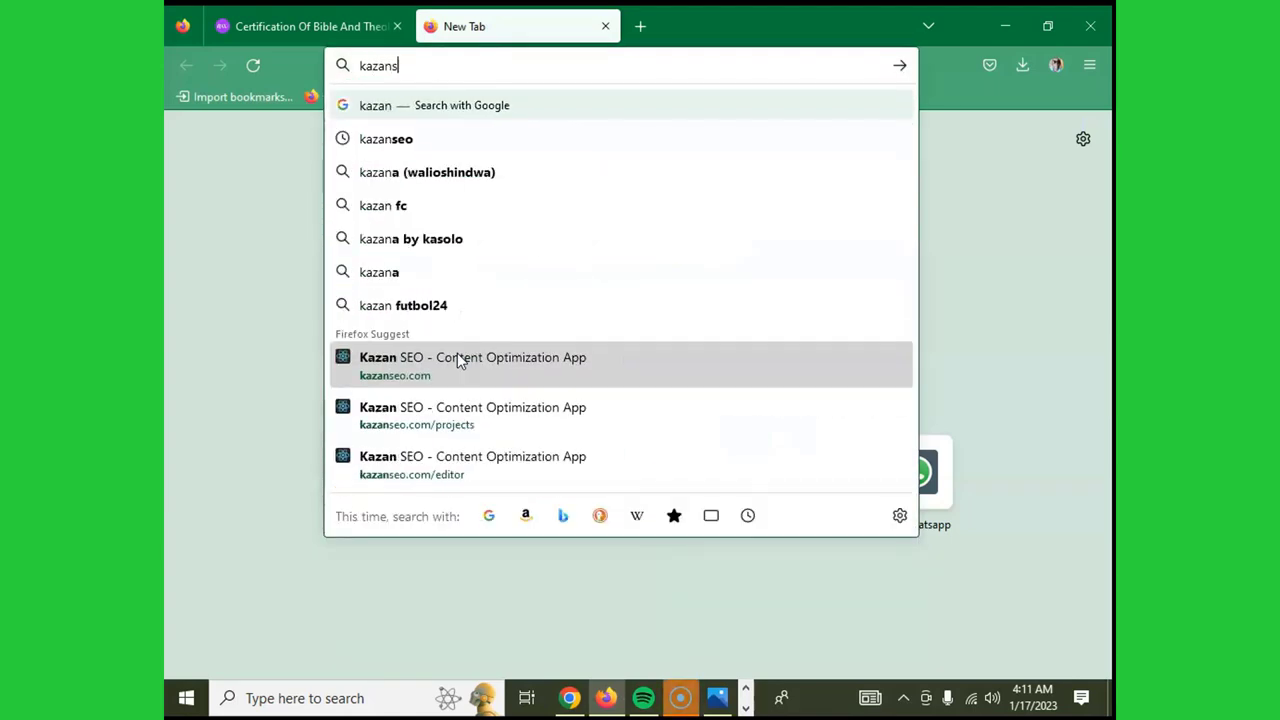
type("eo")
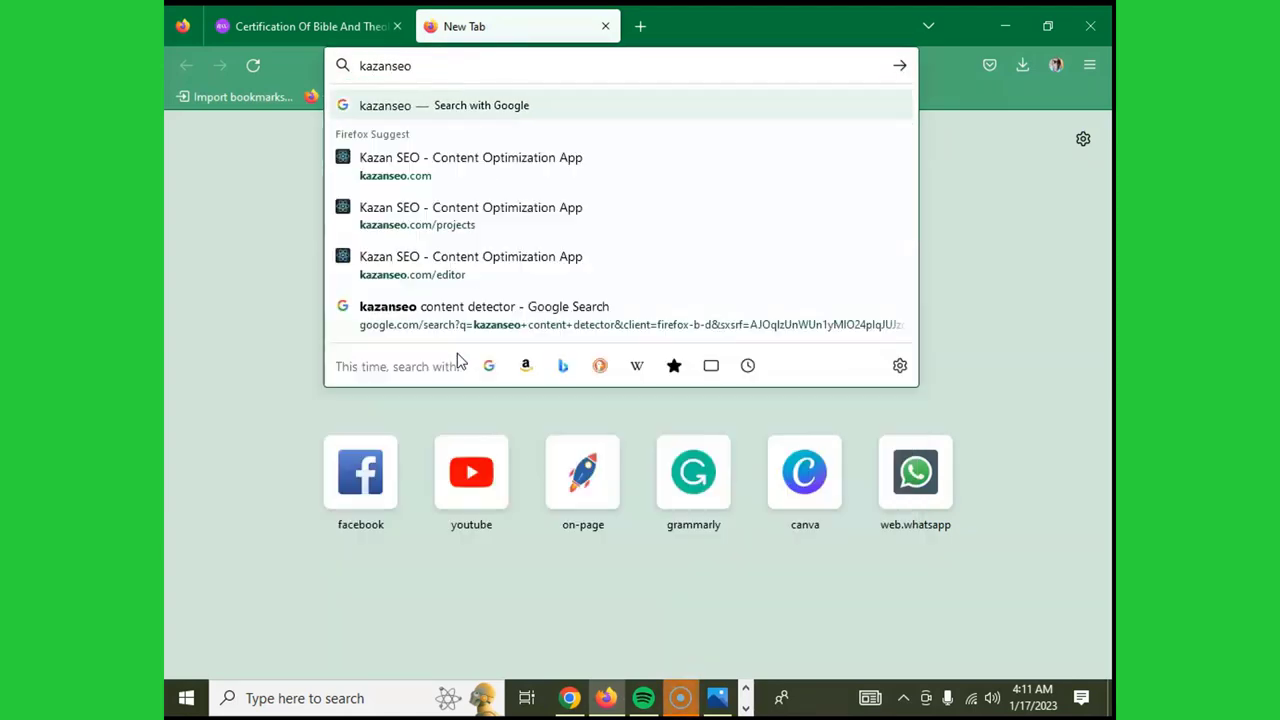
type(".")
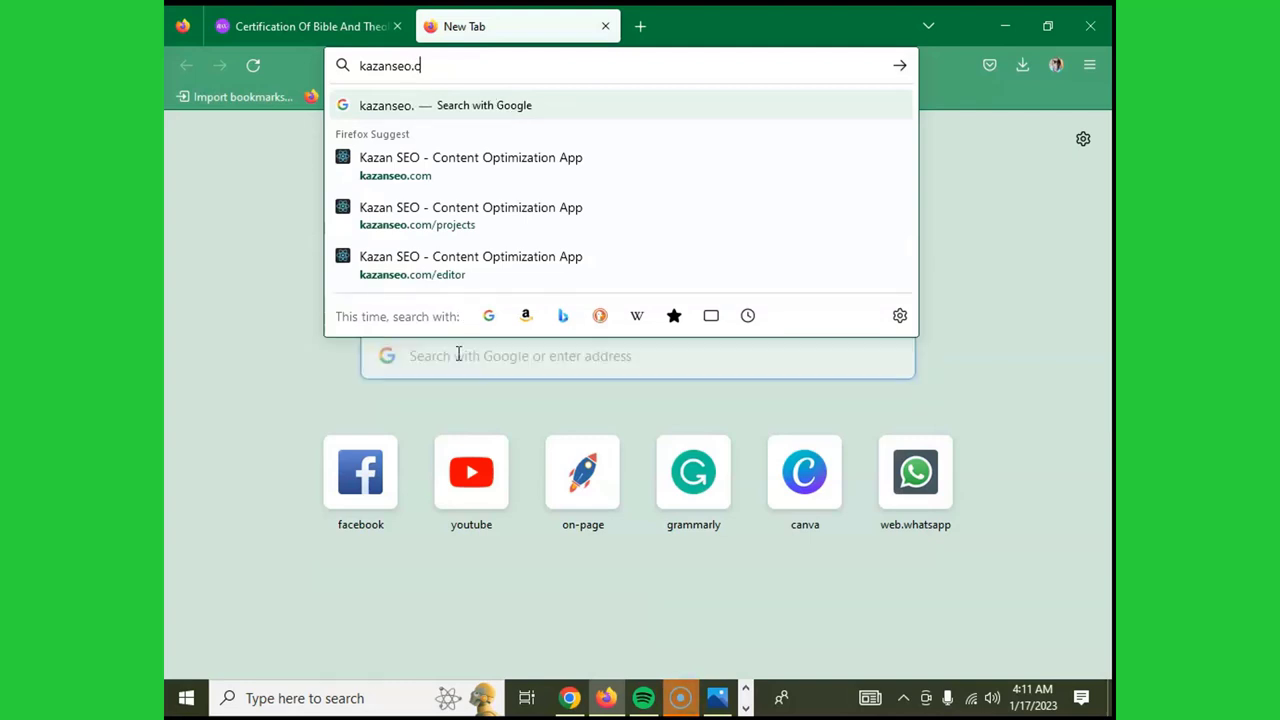
type("com")
key("Return")
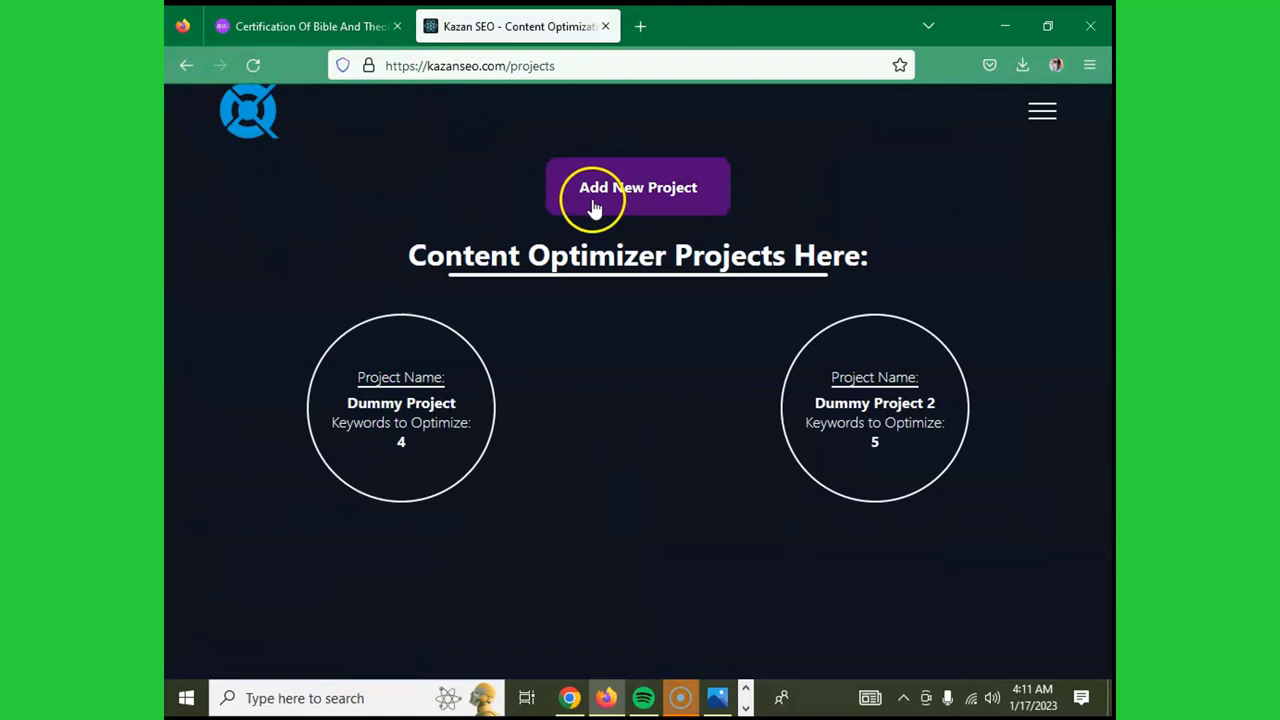
- Open the Dummy Project in Kazan SEO's content editor and focus the editor
left_click(1042, 112)
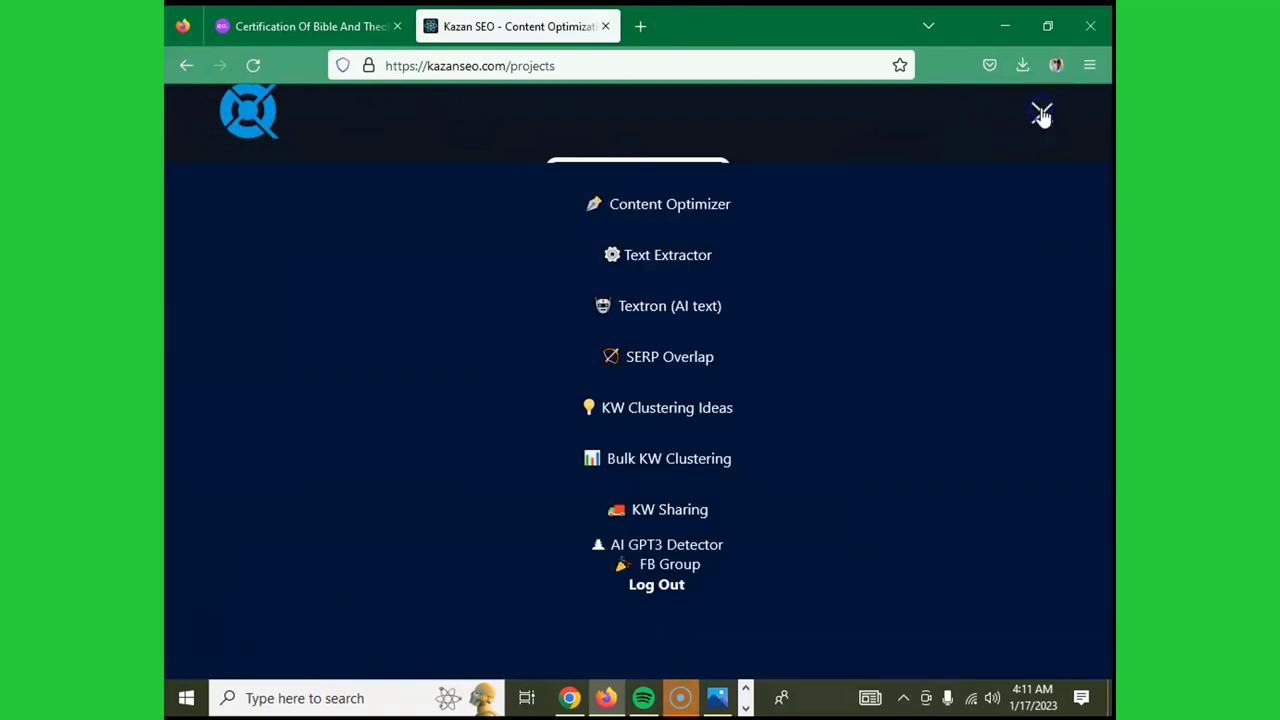
left_click(1042, 112)
left_click(414, 388)
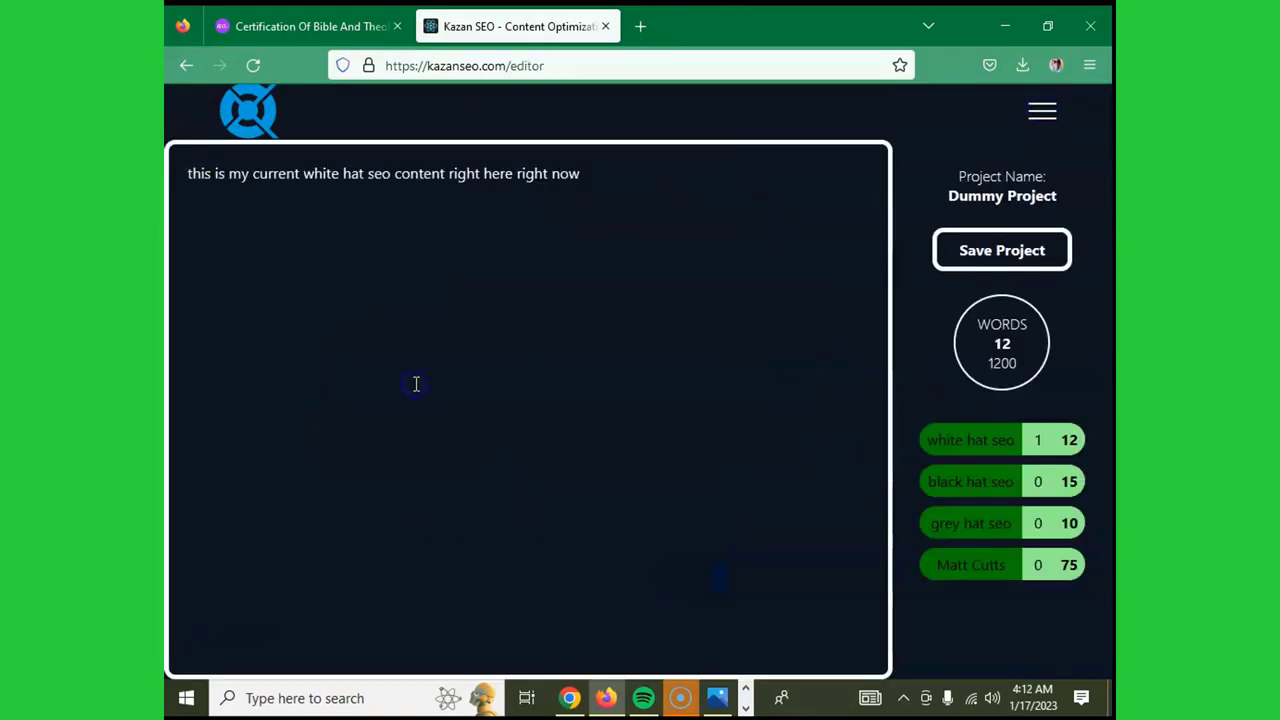
left_click(513, 337)
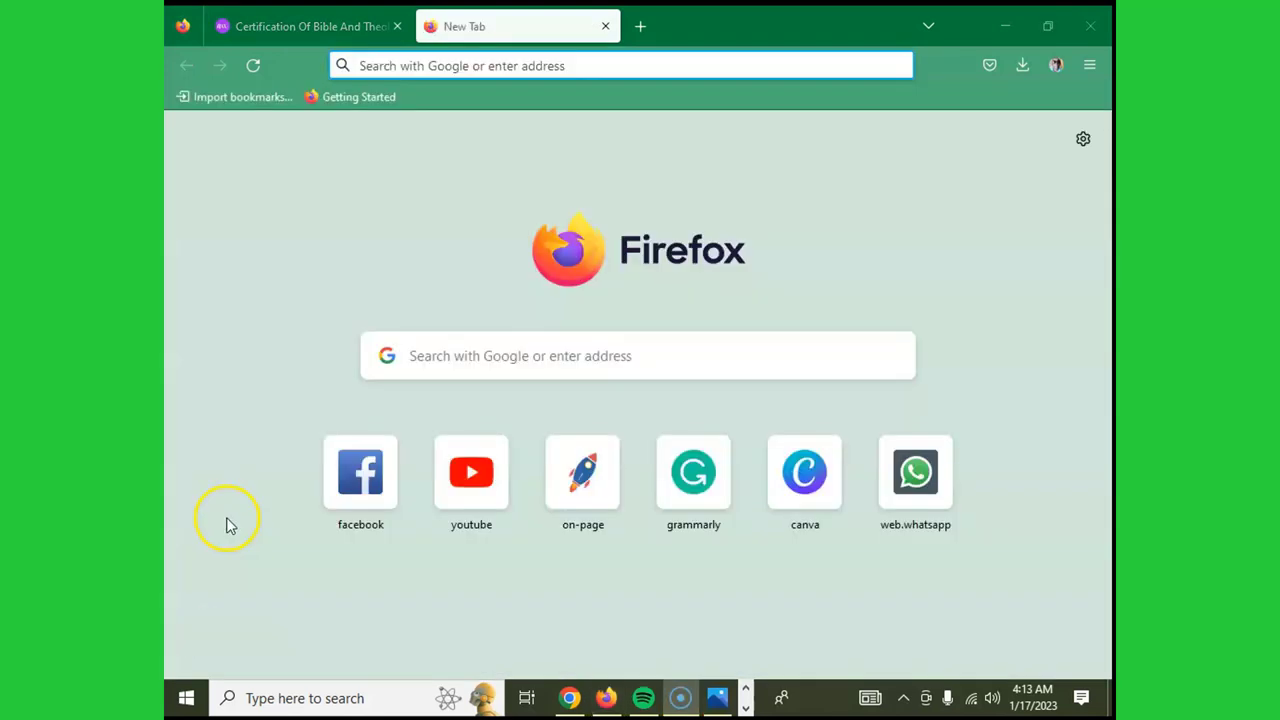
- Load unfluff.io in the new tab and scroll through its home page description
left_click(510, 347)
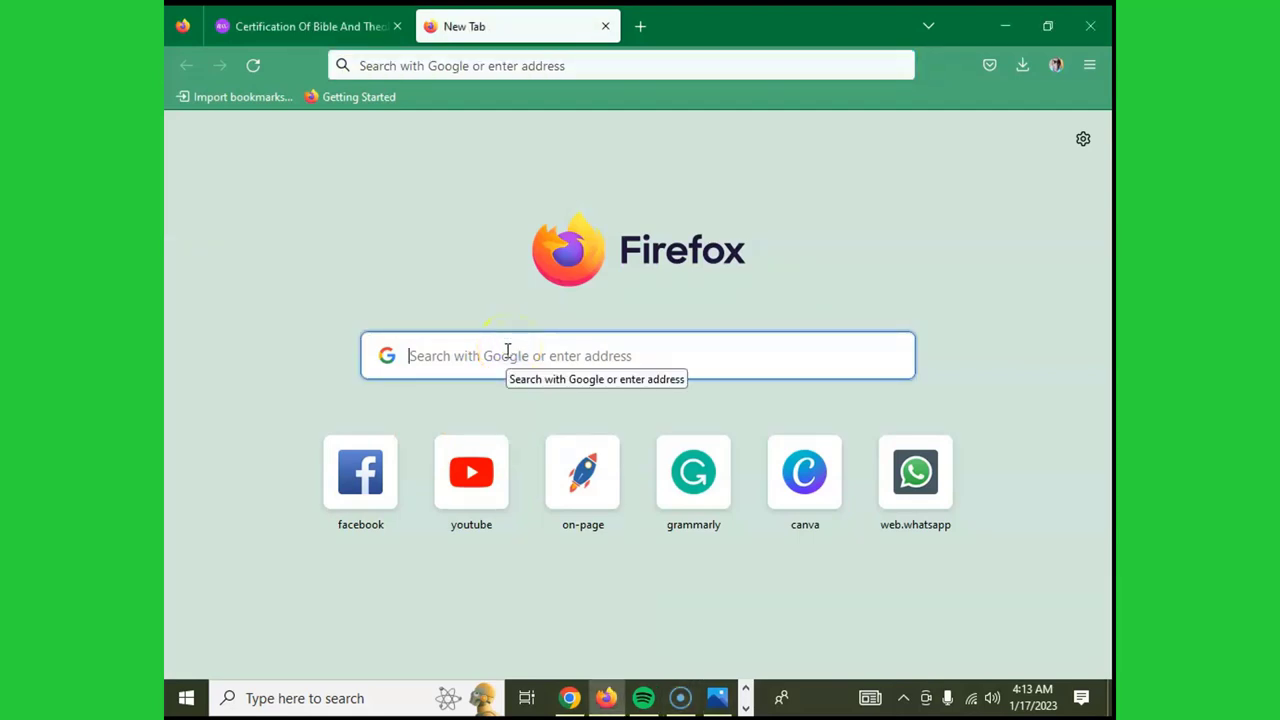
type("unf")
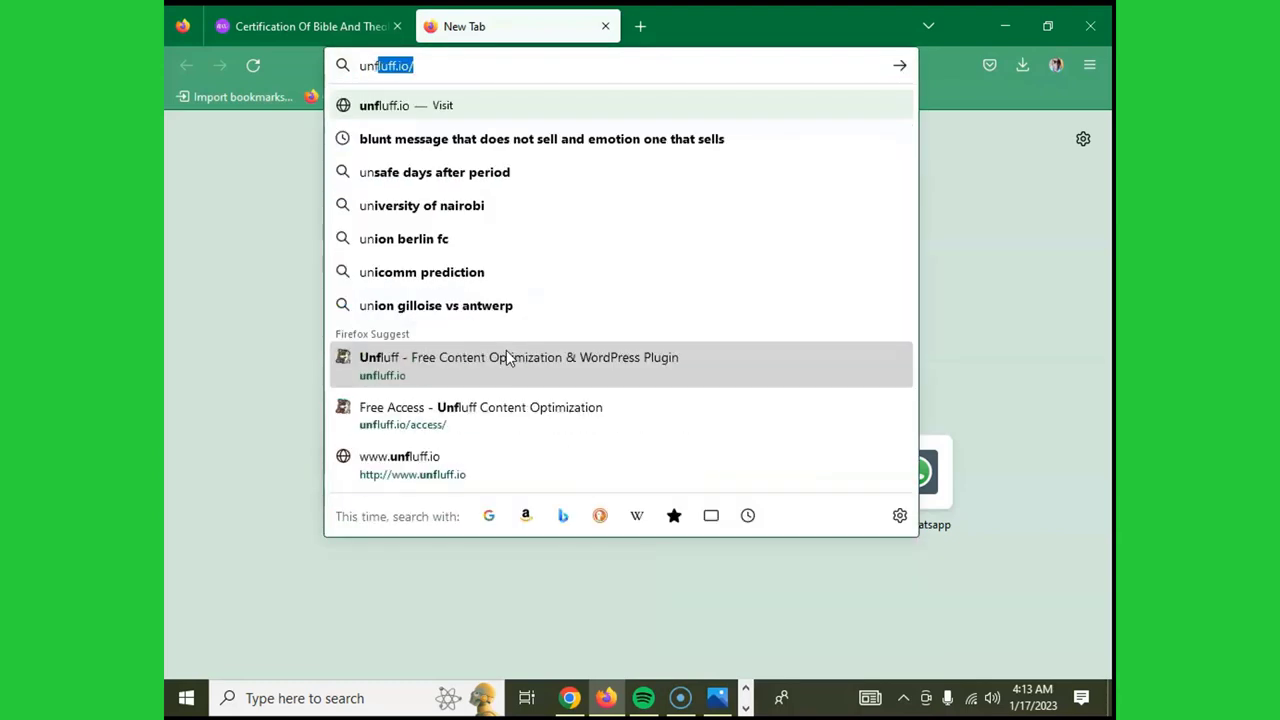
type("luff")
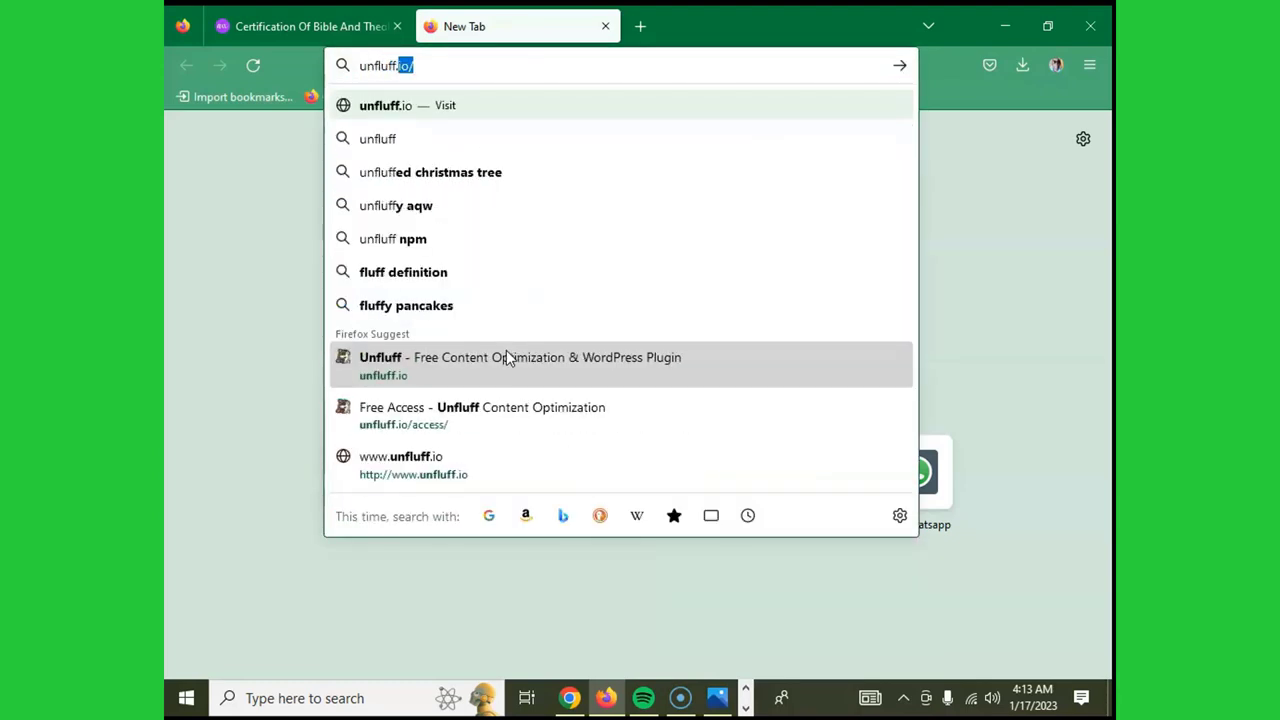
type(".io")
key("BackSpace")
key("BackSpace")
key("BackSpace")
type(".io")
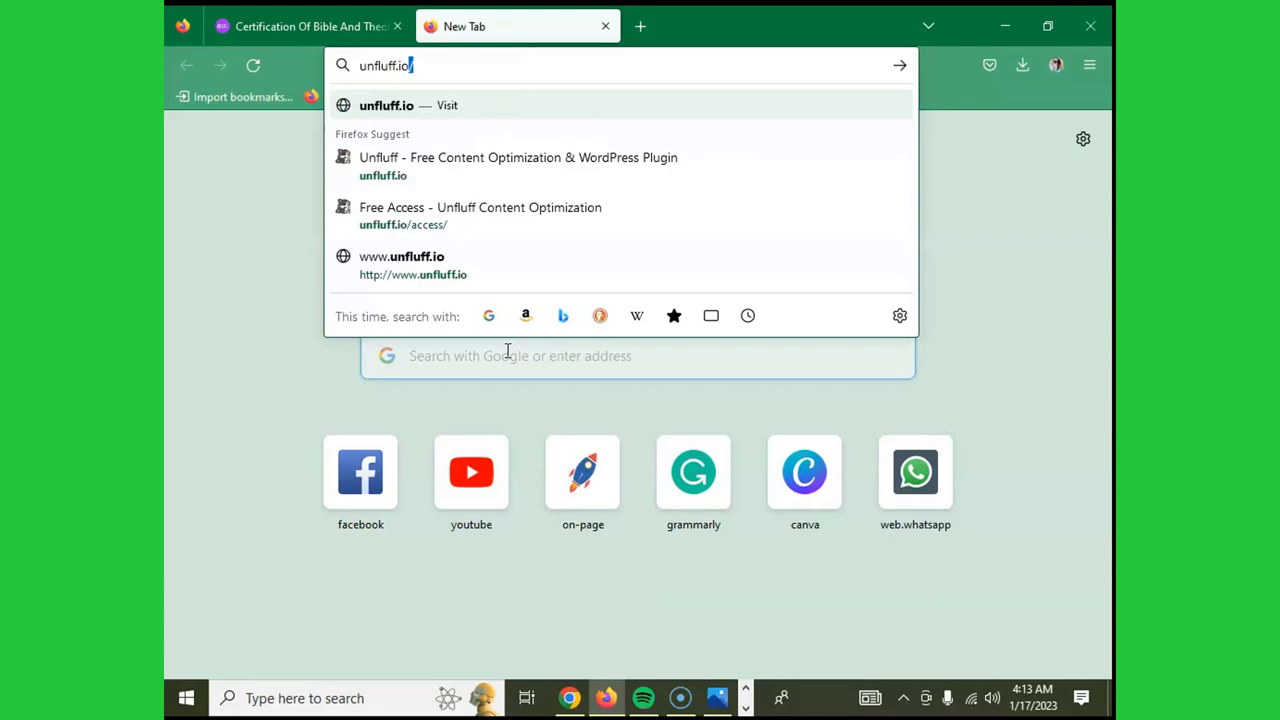
key("Return")
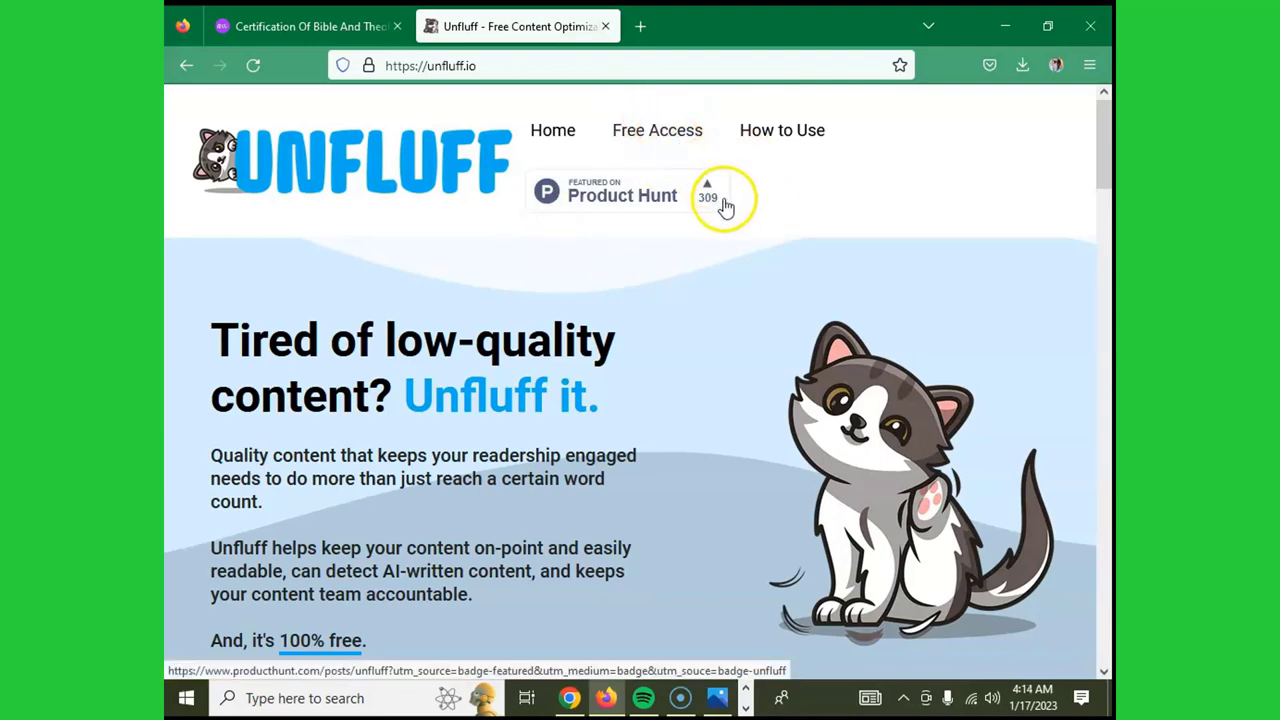
scroll(726, 206, "down", 5)
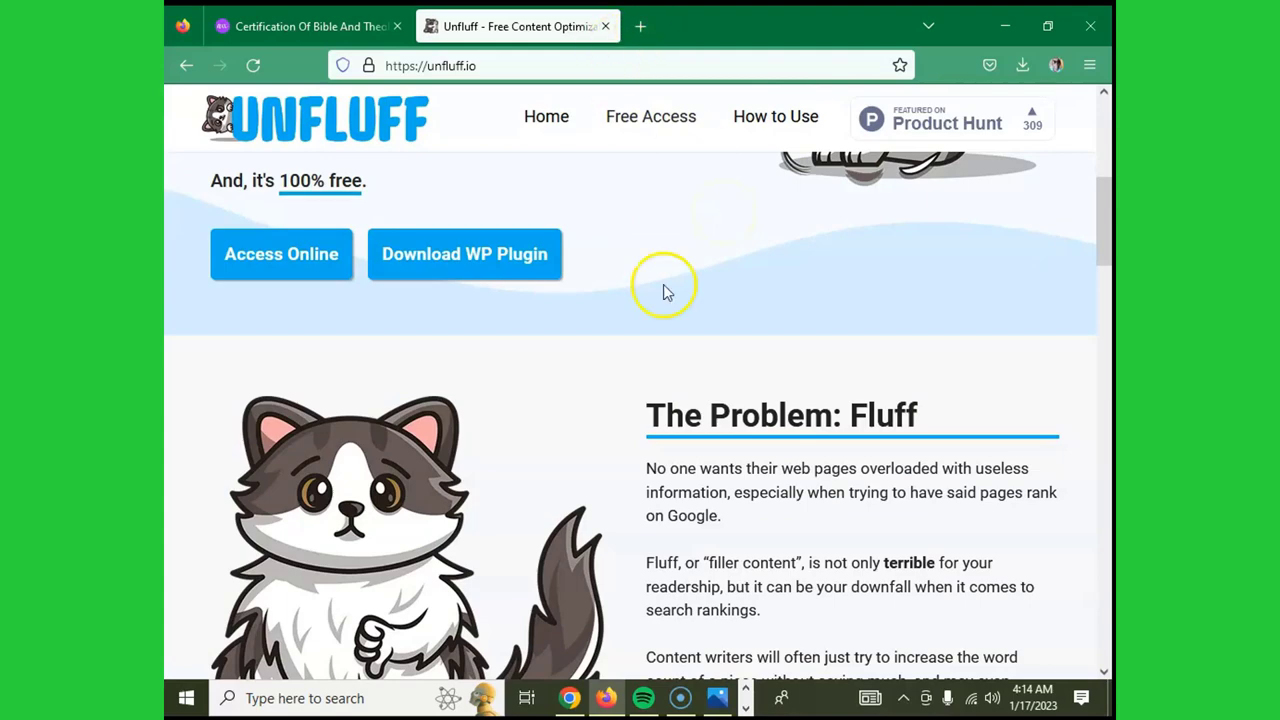
scroll(683, 291, "up", 2)
scroll(682, 294, "down", 7)
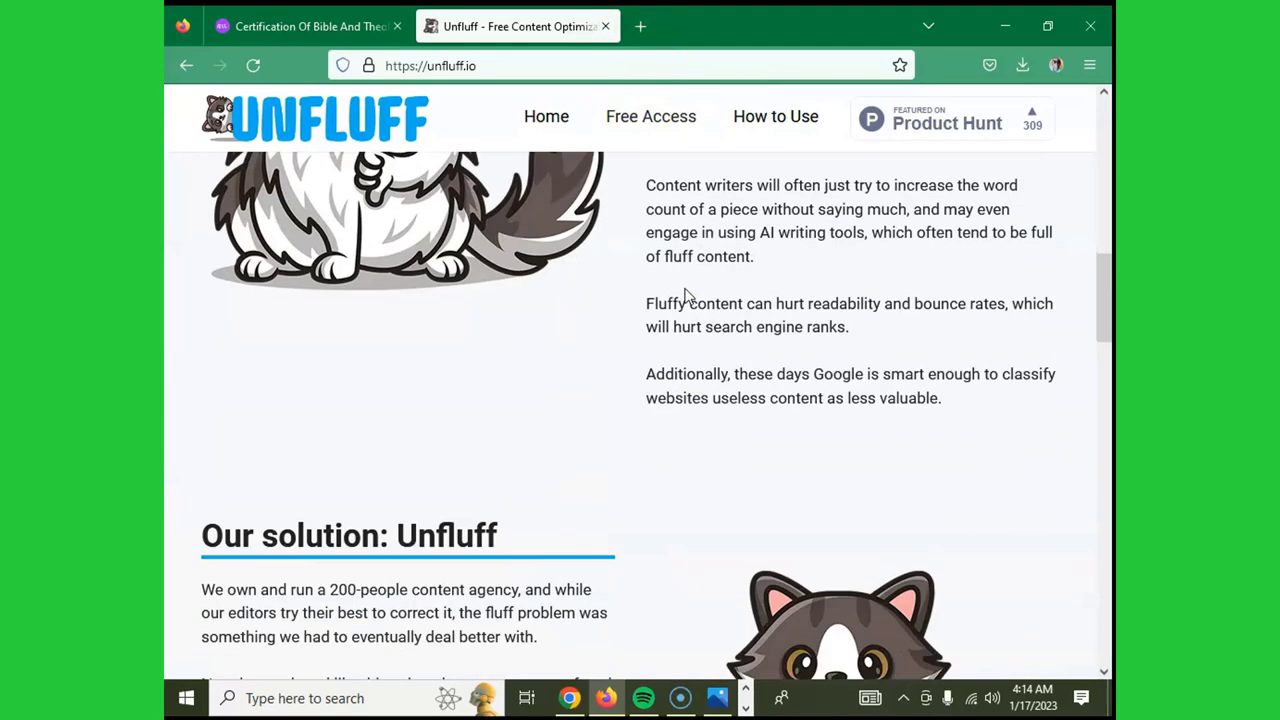
scroll(682, 294, "up", 6)
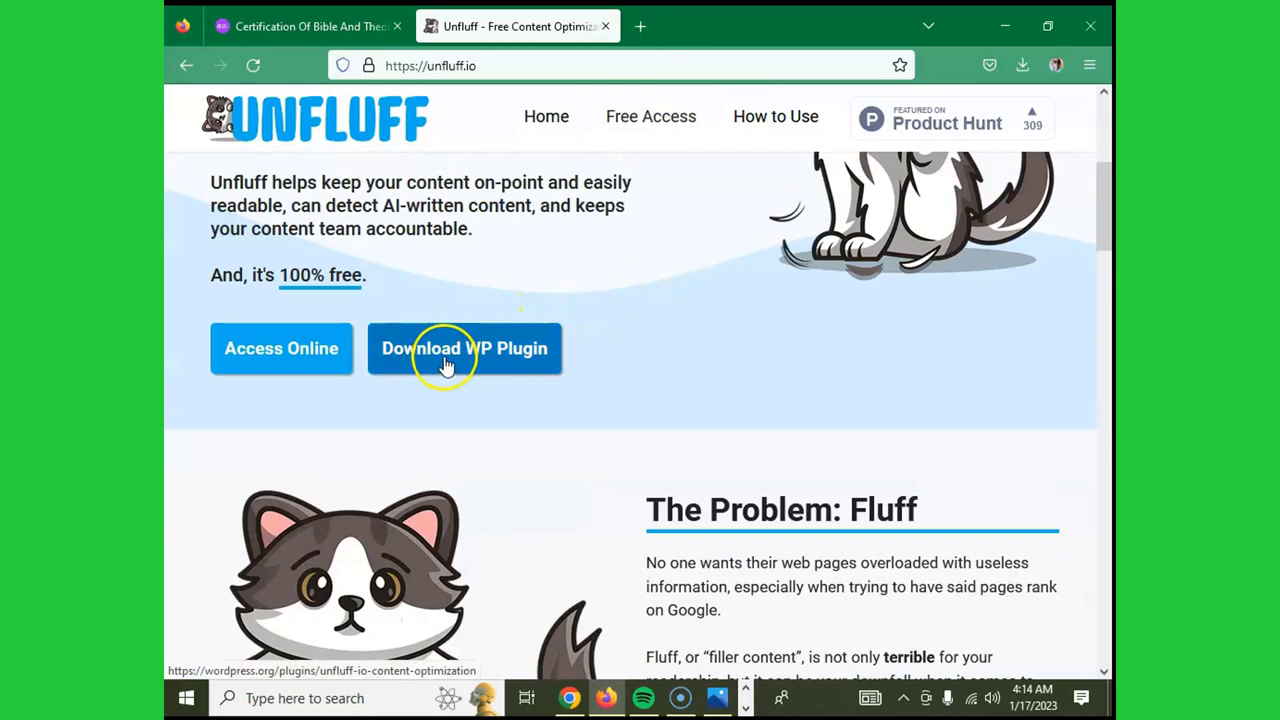
- Open Unfluff's free access page and read through its How to Use section
left_click(256, 352)
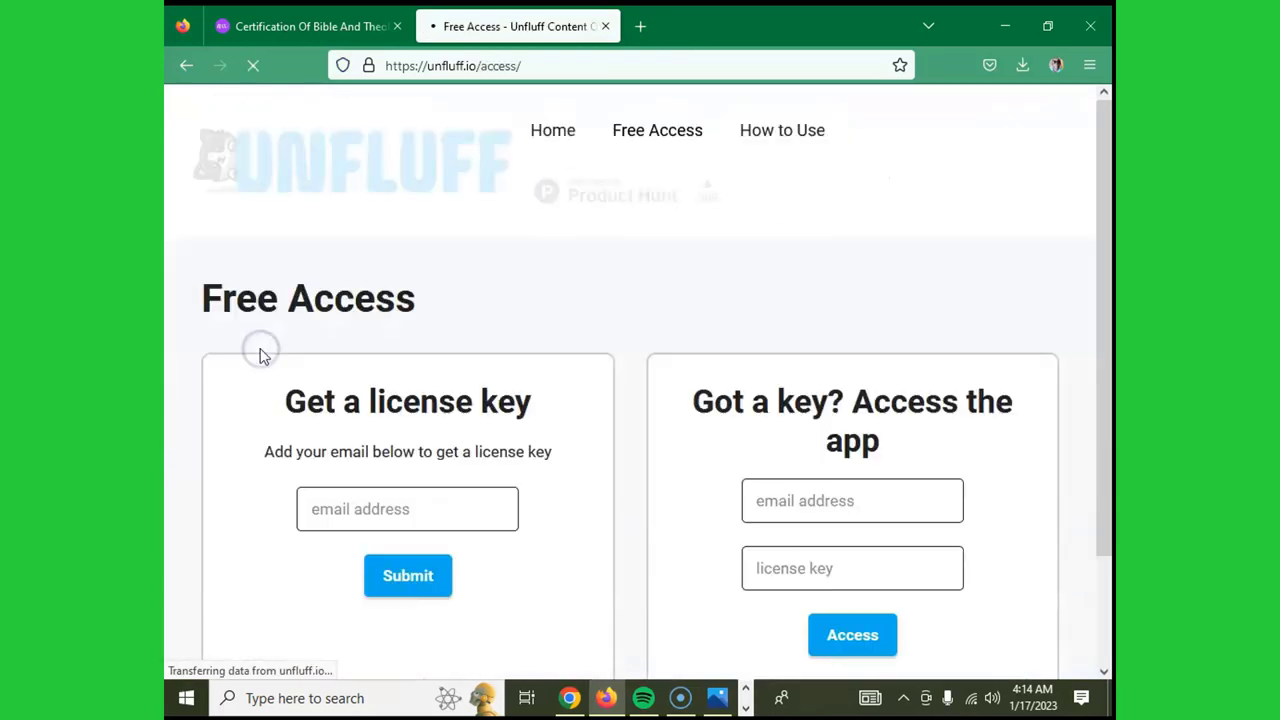
scroll(680, 270, "down", 1)
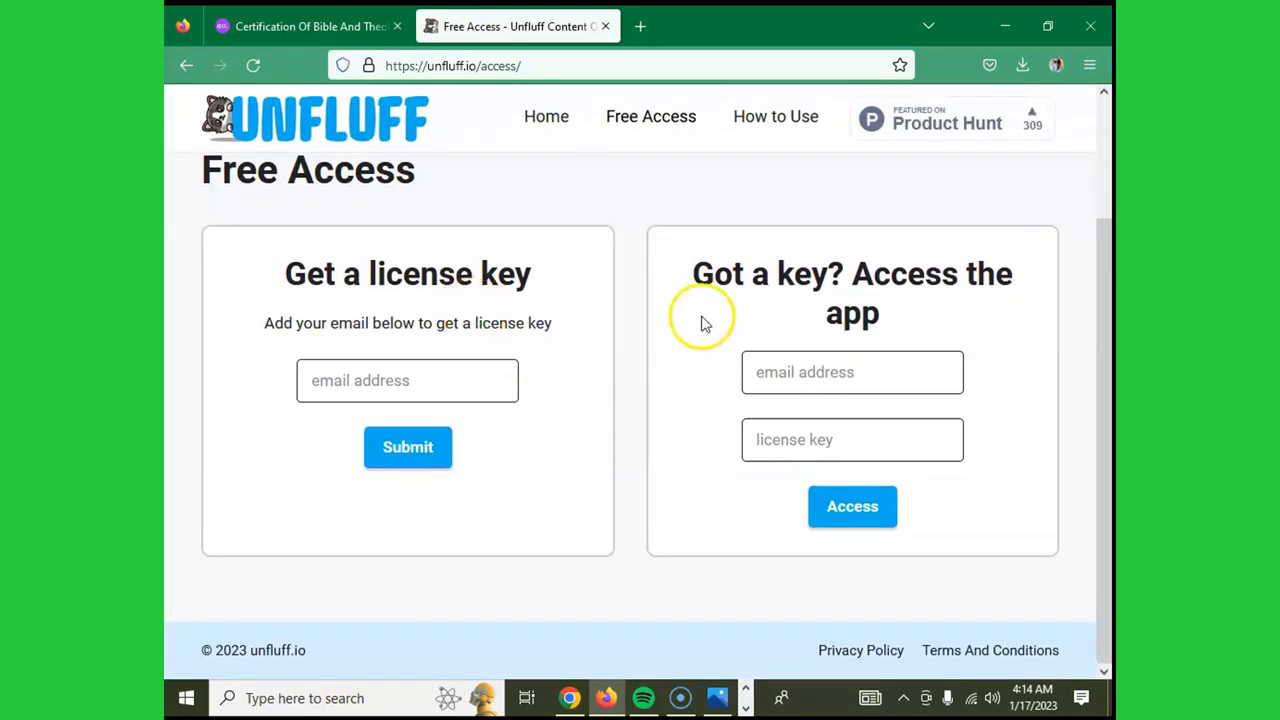
scroll(740, 315, "up", 1)
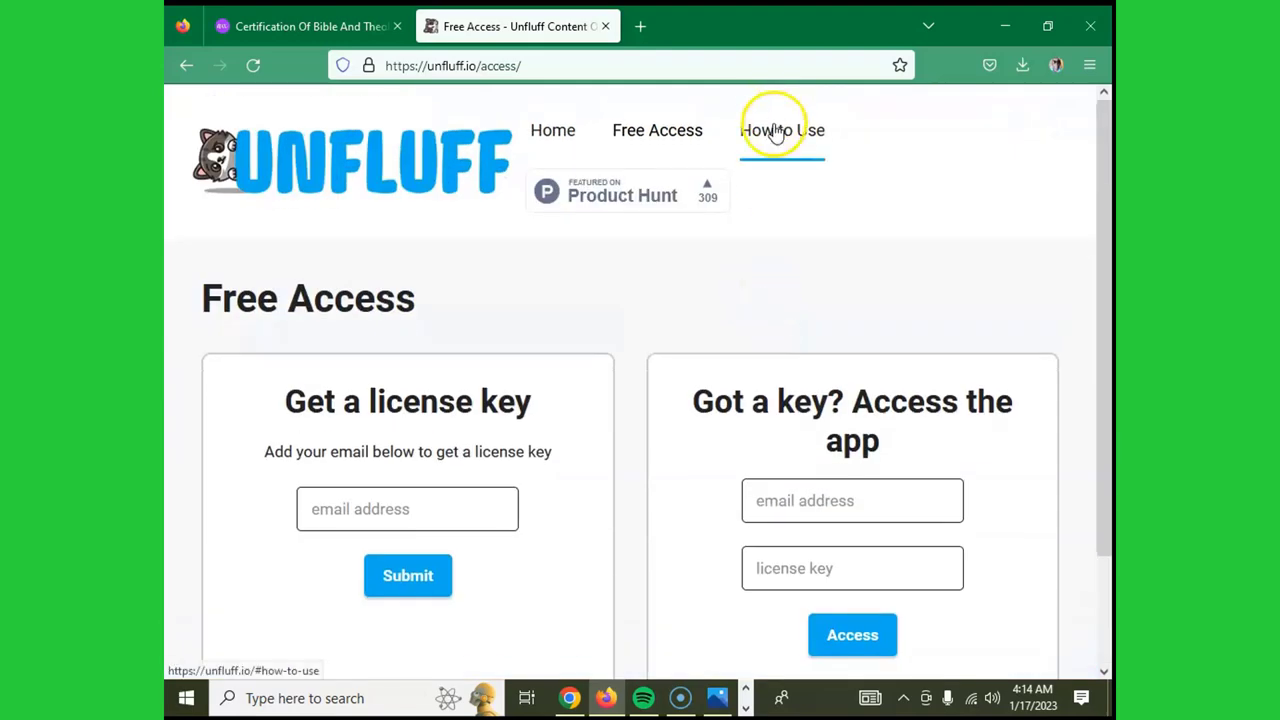
scroll(777, 271, "down", 1)
scroll(780, 277, "up", 1)
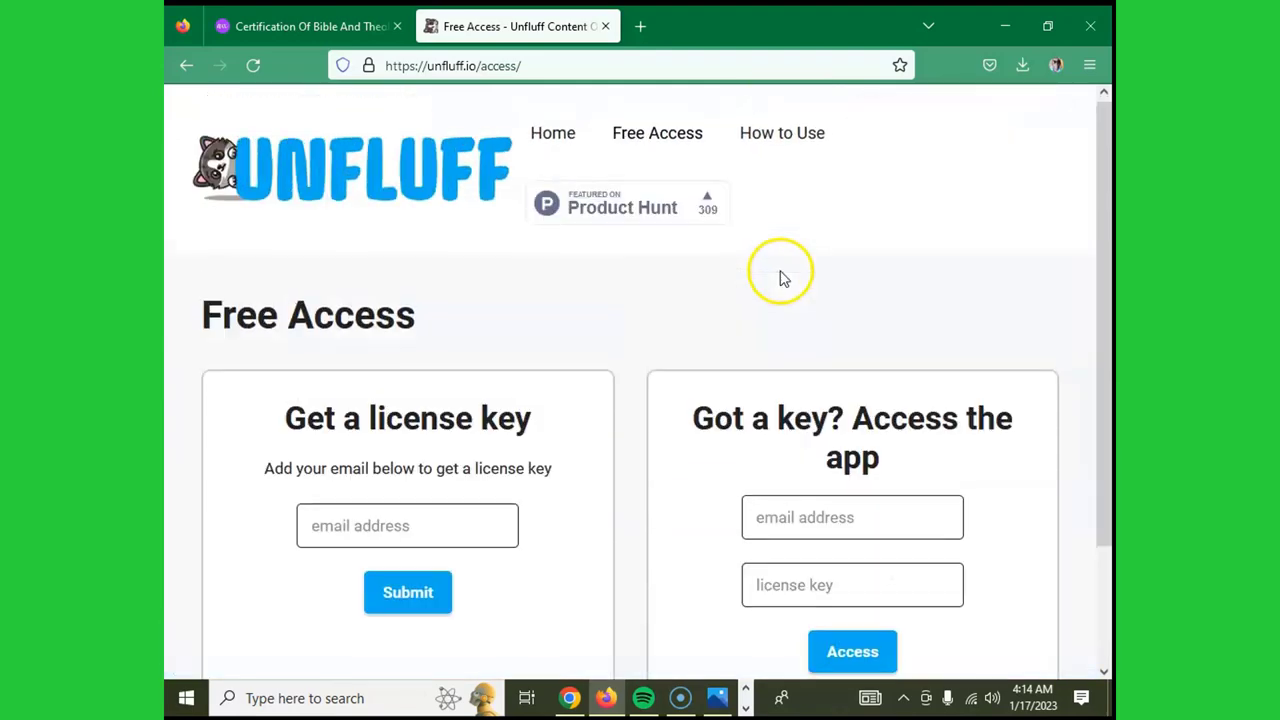
left_click(772, 133)
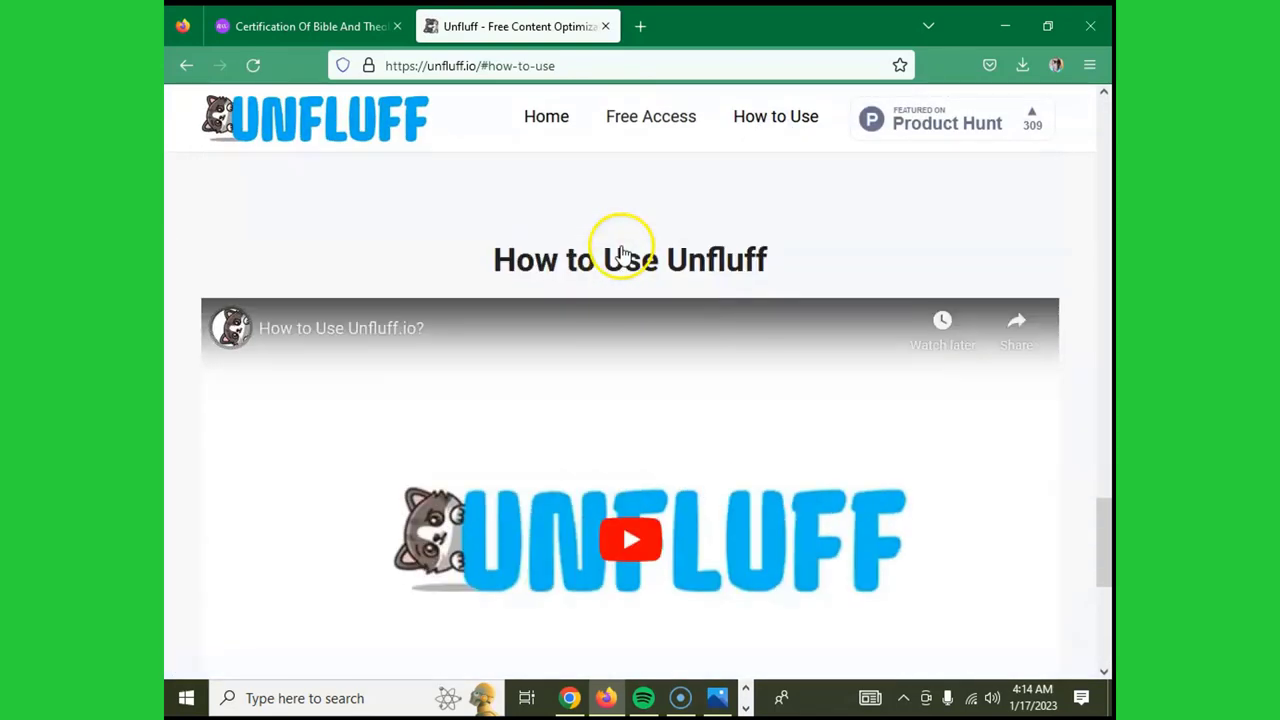
scroll(686, 400, "down", 3)
scroll(606, 394, "down", 2)
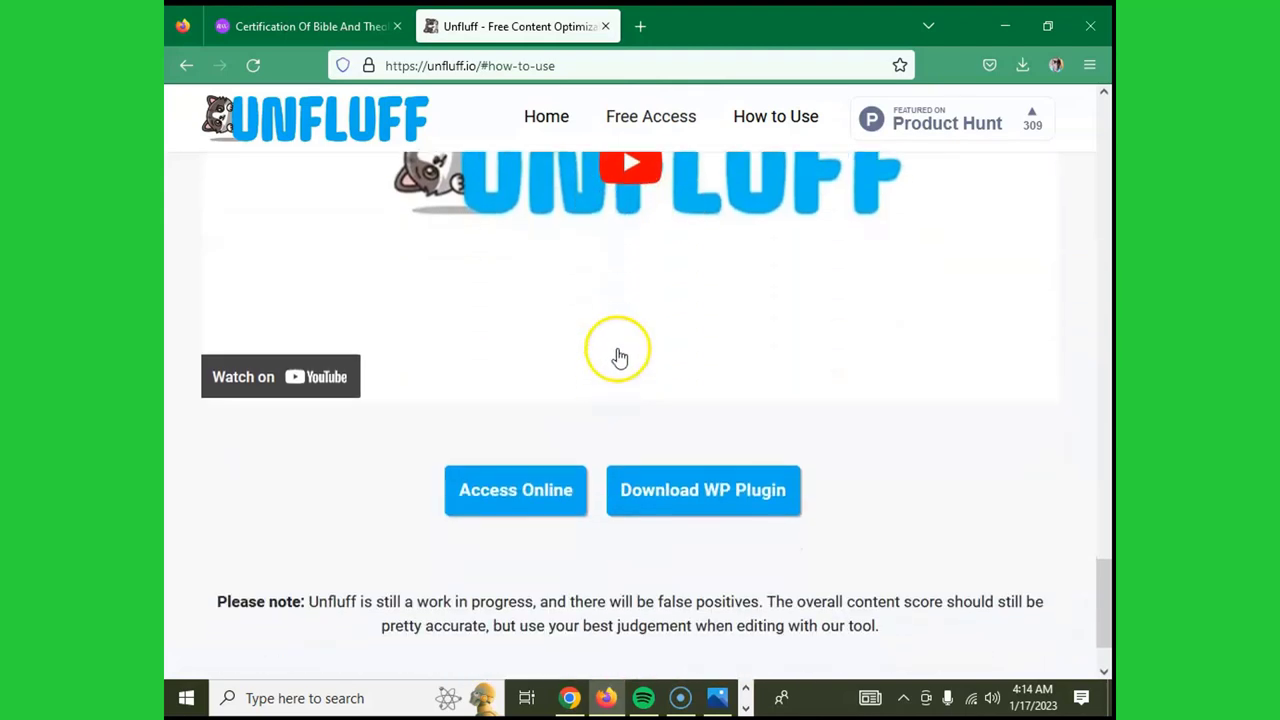
scroll(634, 251, "down", 1)
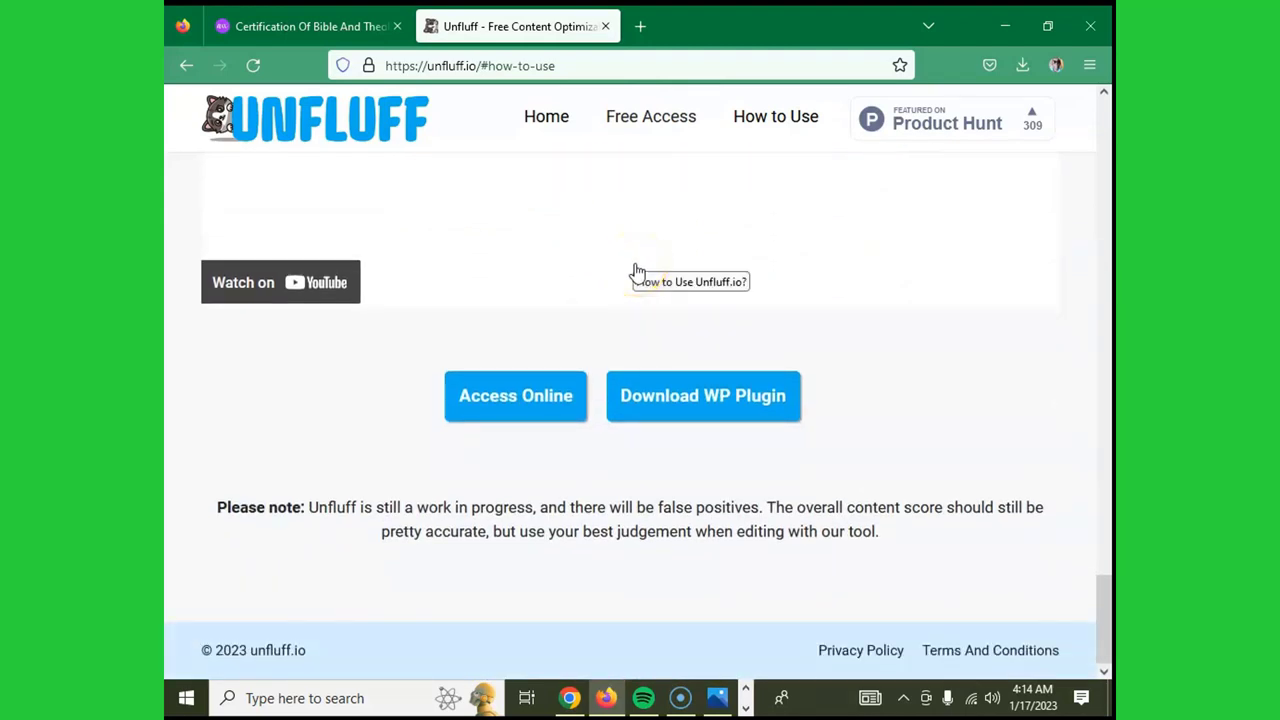
scroll(638, 273, "up", 1)
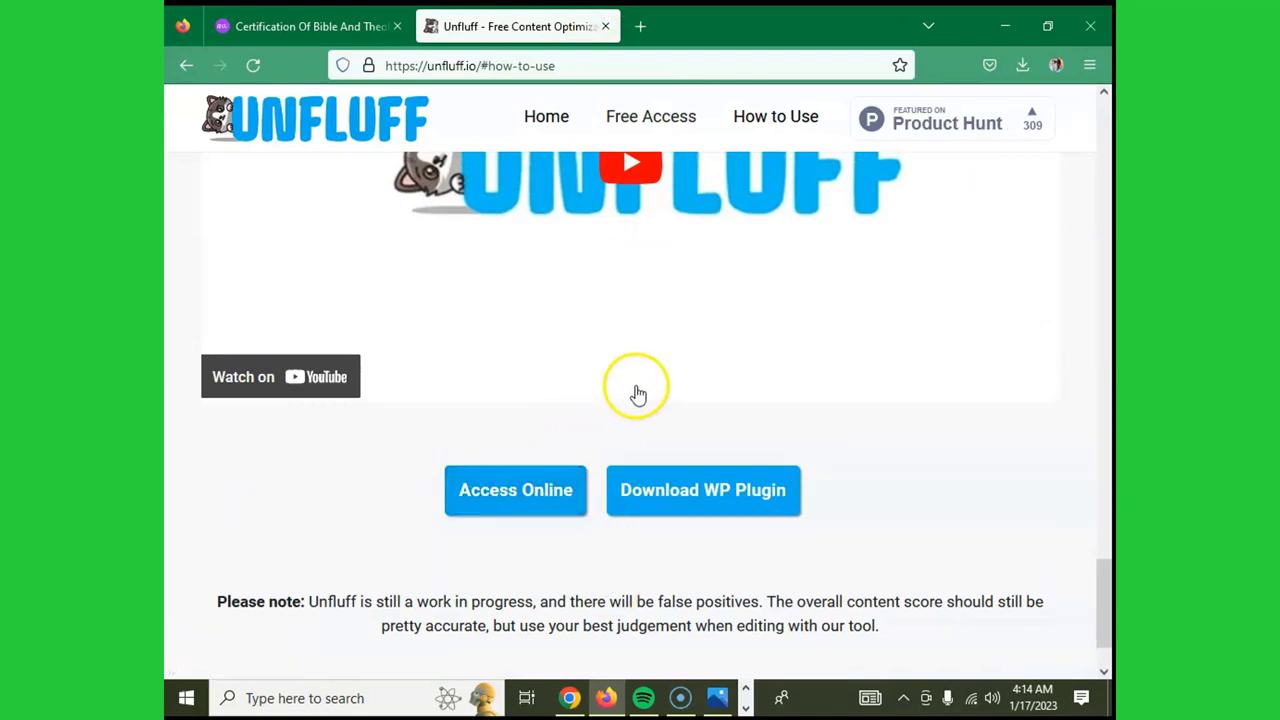
- Open the free online version and start typing an e-mail under 'Get a license key'
left_click(510, 495)
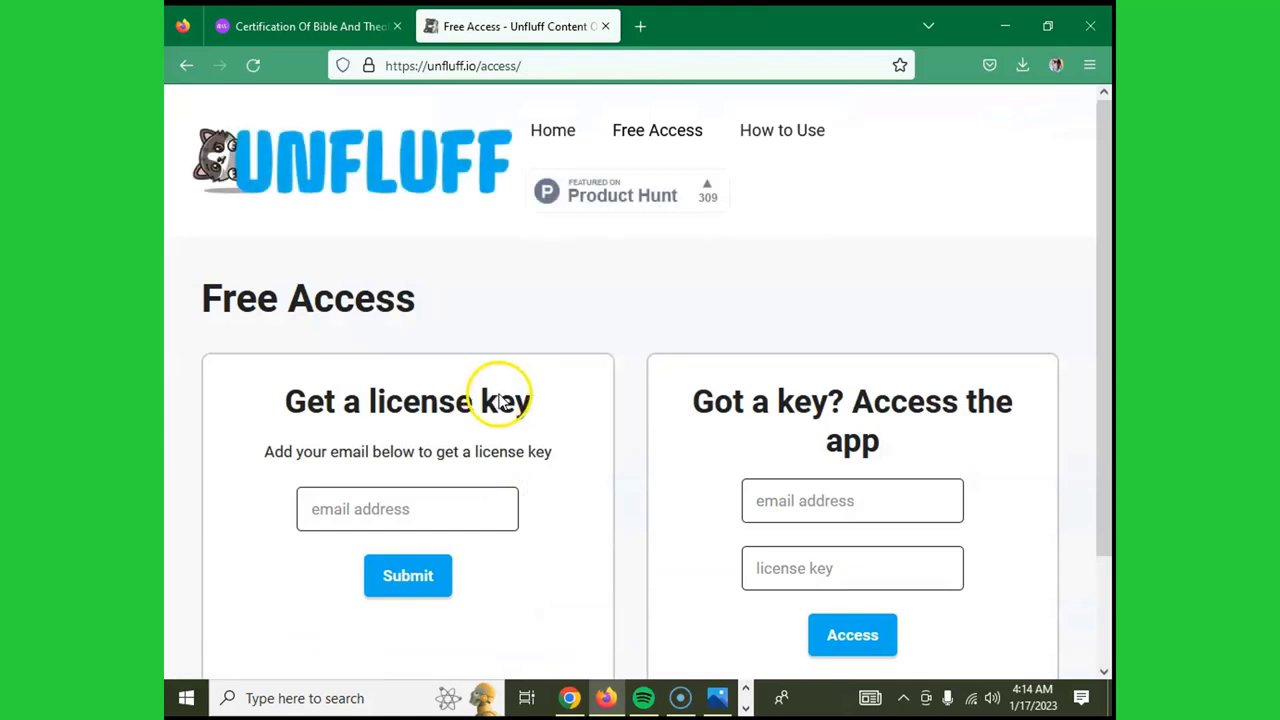
left_click(424, 511)
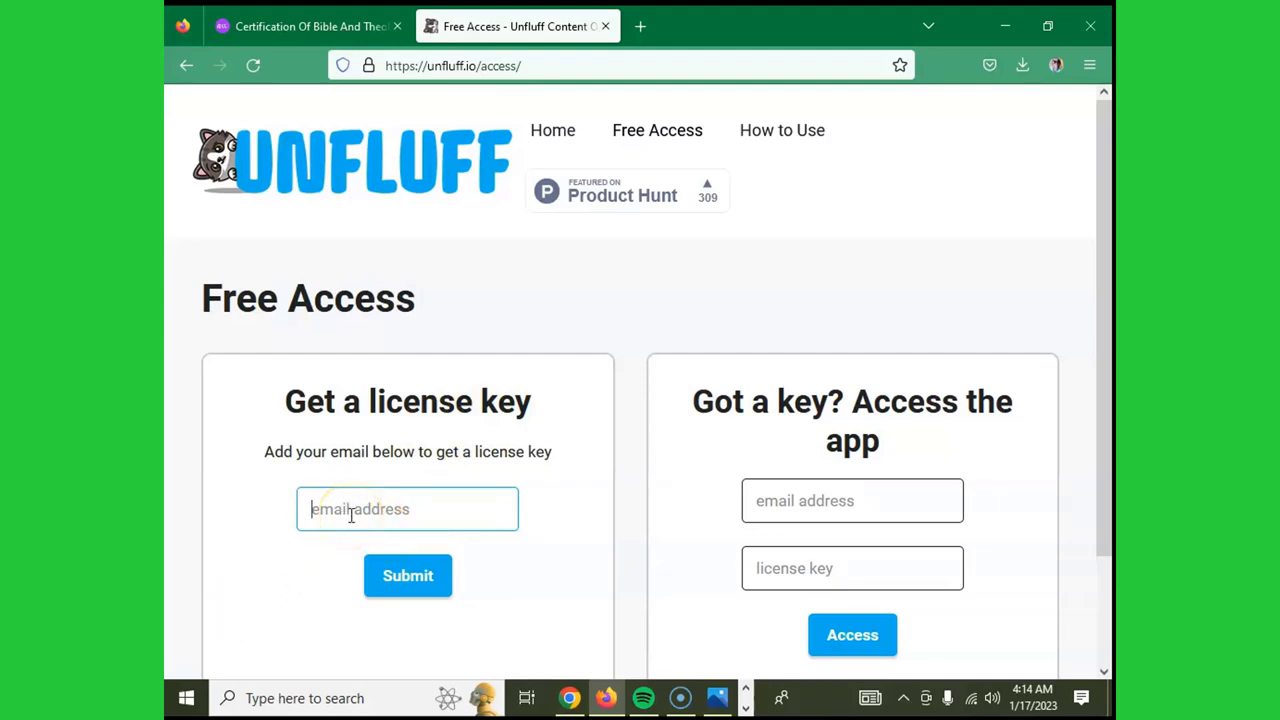
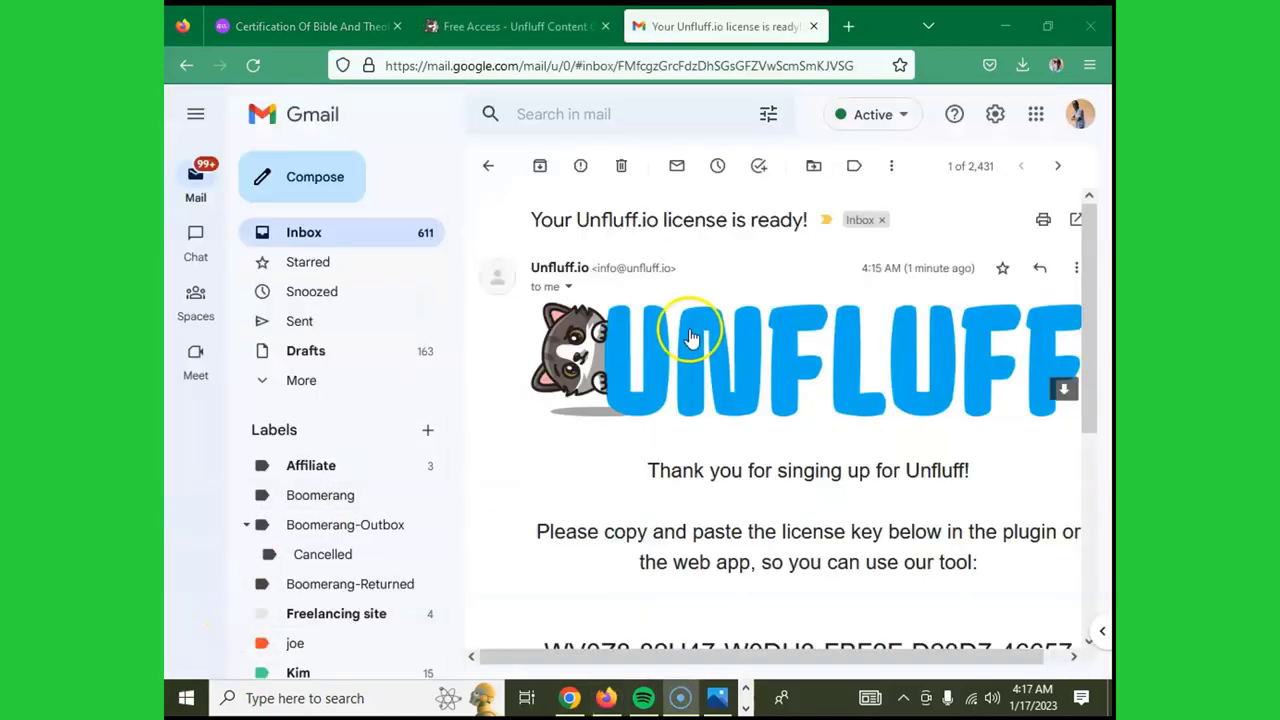
- Locate the Unfluff license key in the Gmail confirmation email
scroll(690, 338, "down", 1)
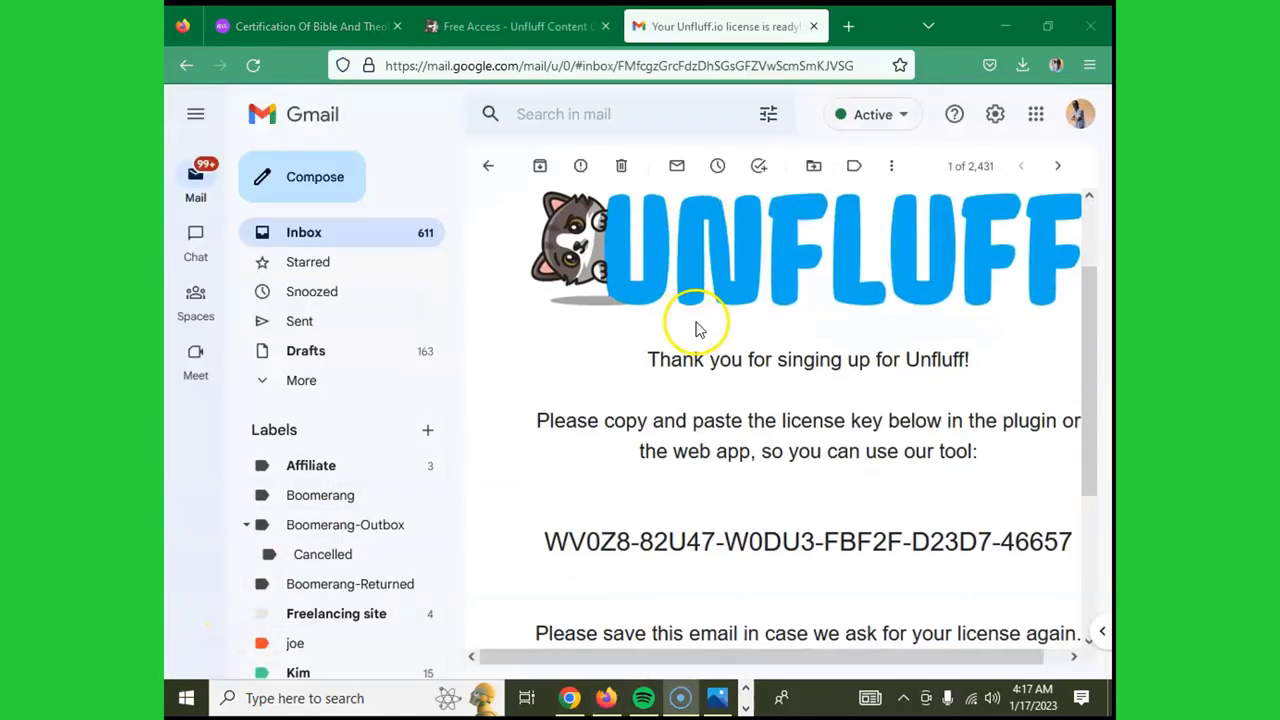
scroll(698, 330, "down", 2)
left_click(515, 26)
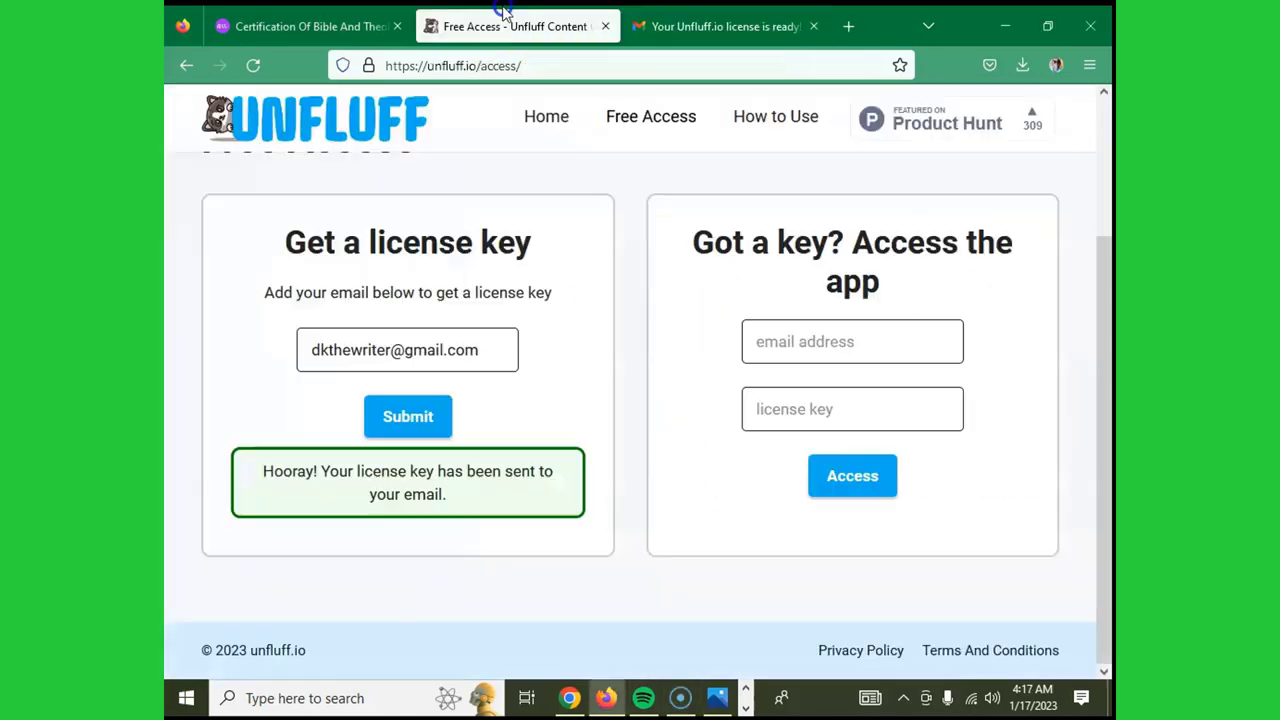
scroll(354, 360, "up", 1)
left_click(720, 26)
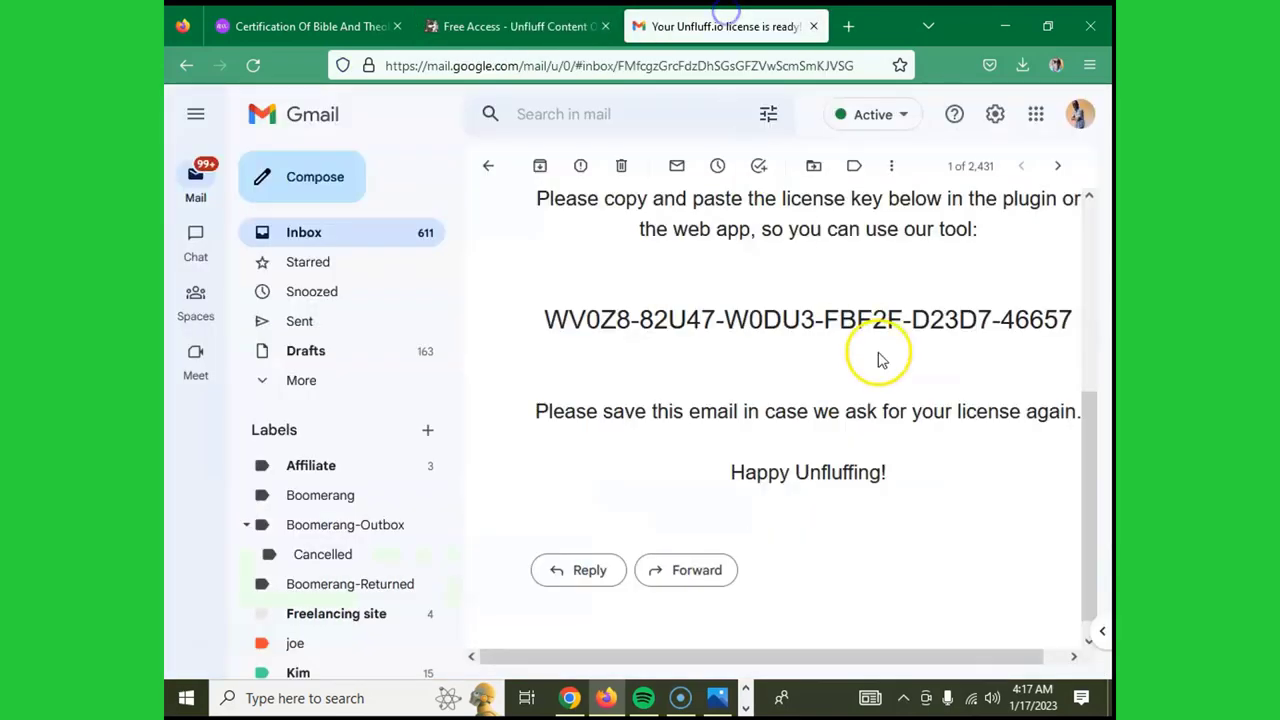
scroll(886, 349, "up", 3)
scroll(780, 324, "down", 2)
scroll(900, 337, "up", 2)
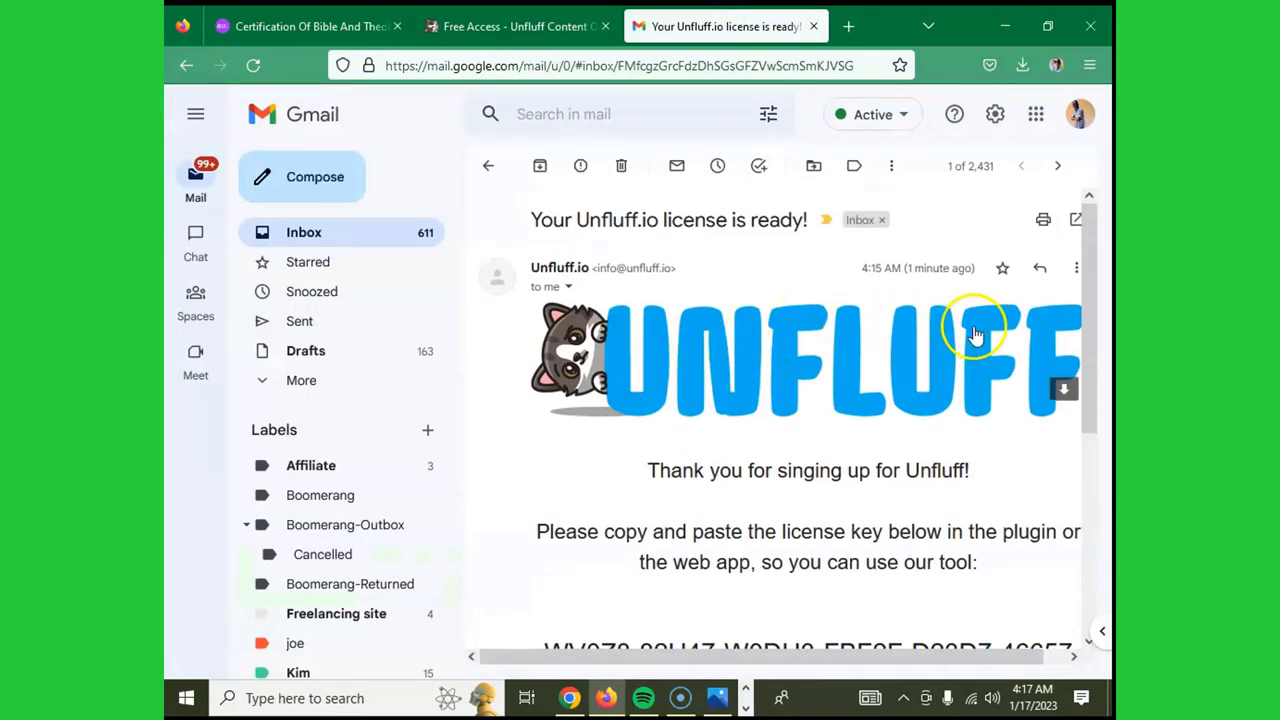
scroll(957, 350, "down", 3)
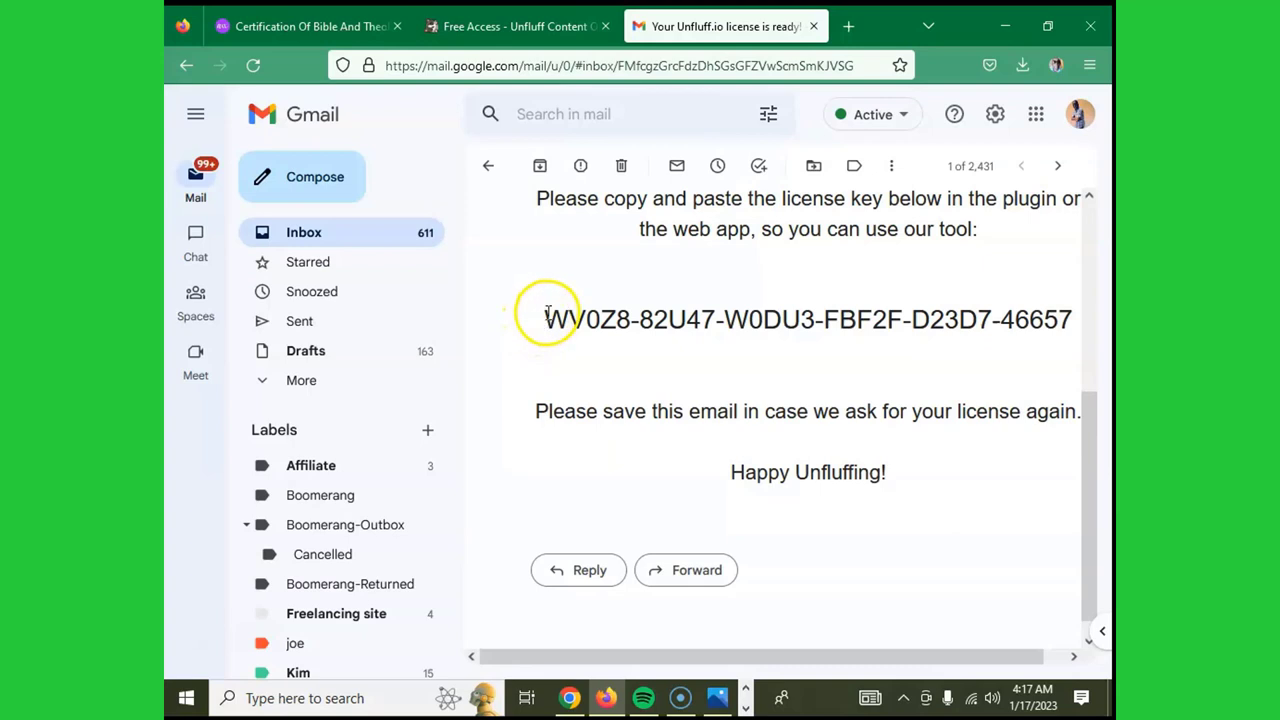
- Copy the license key from the email and return to the Free Access page
left_click_drag(551, 314, 1063, 321)
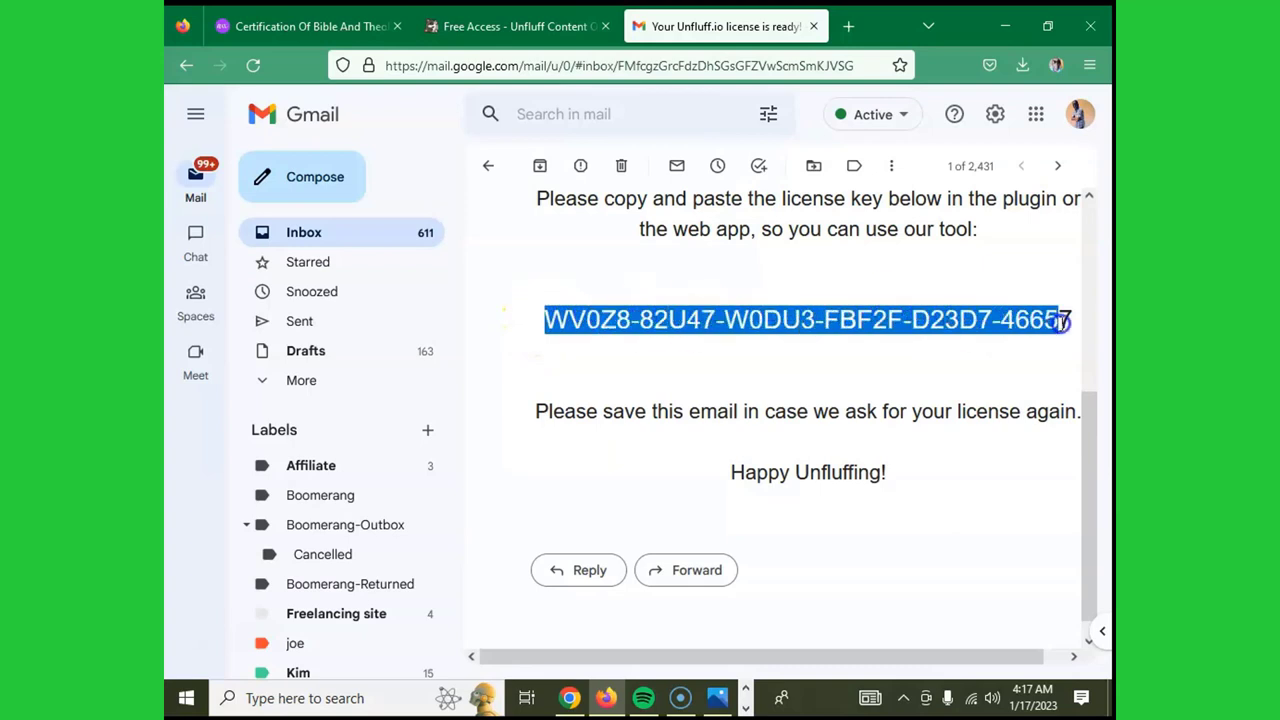
right_click(878, 322)
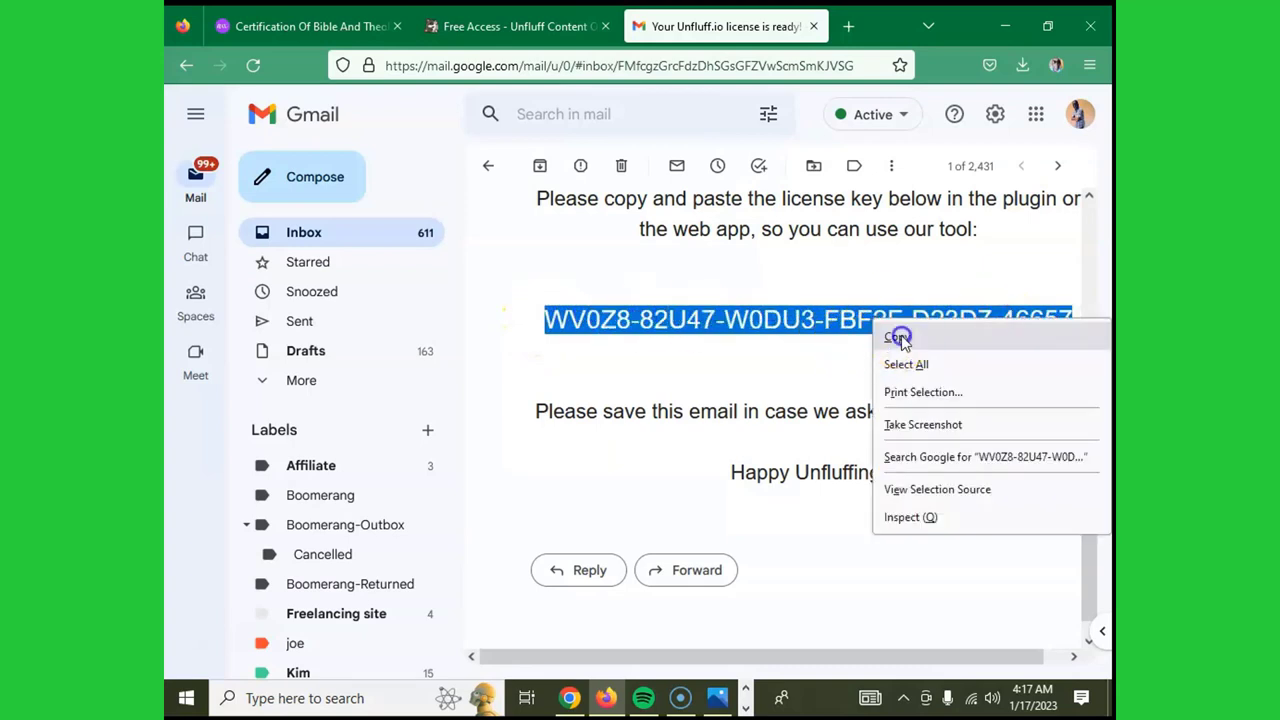
left_click(900, 337)
left_click(506, 22)
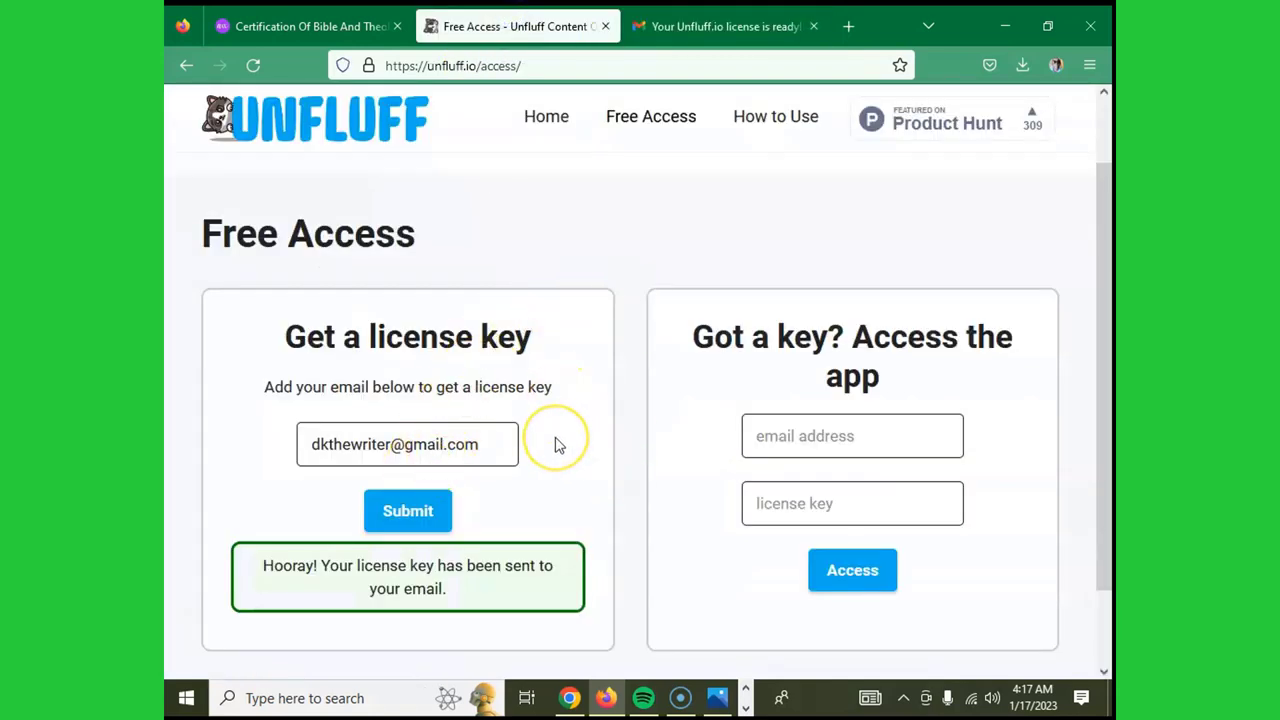
- Resubmit the Unfluff license key request and scroll to the 'Got a key?' form
left_click(403, 514)
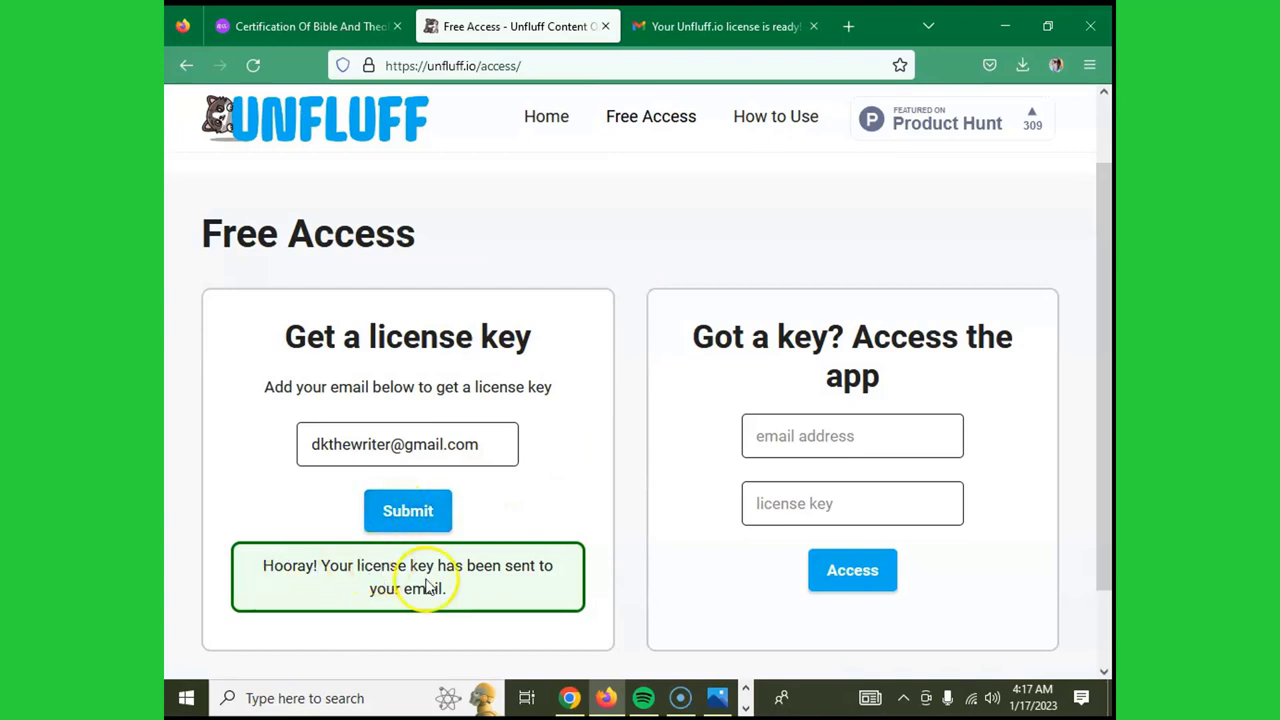
left_click(414, 511)
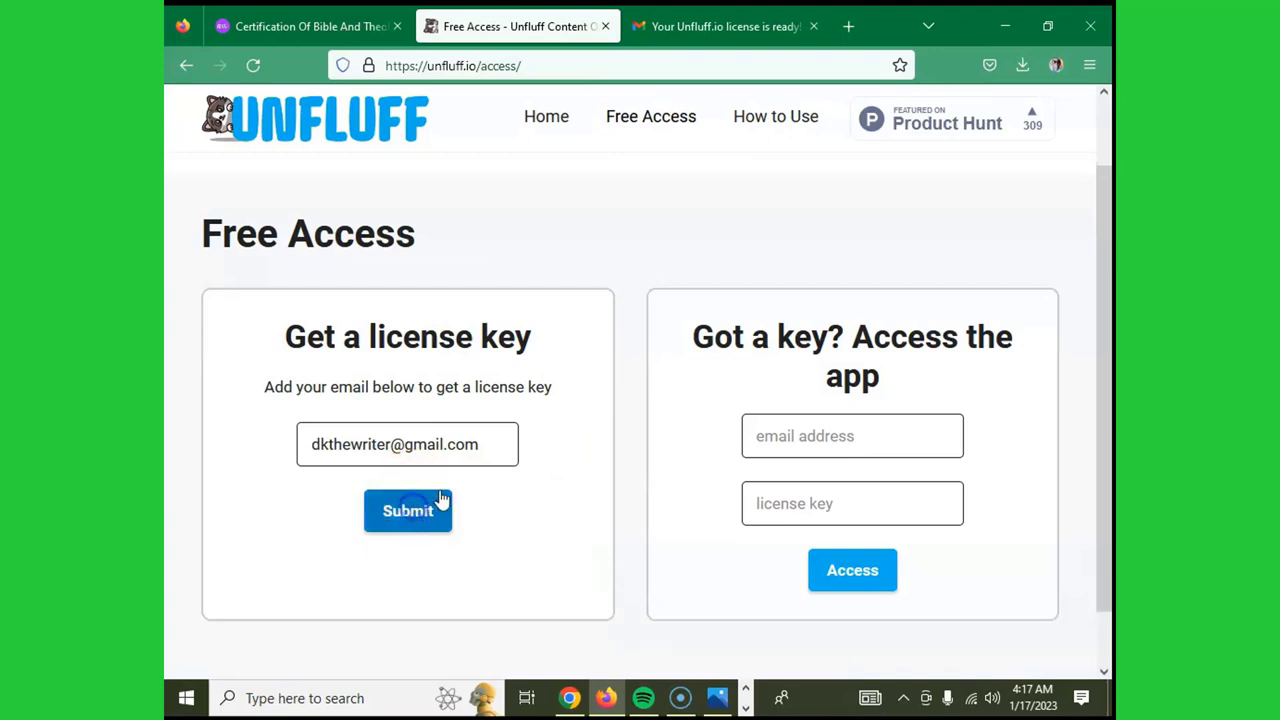
scroll(470, 466, "down", 3)
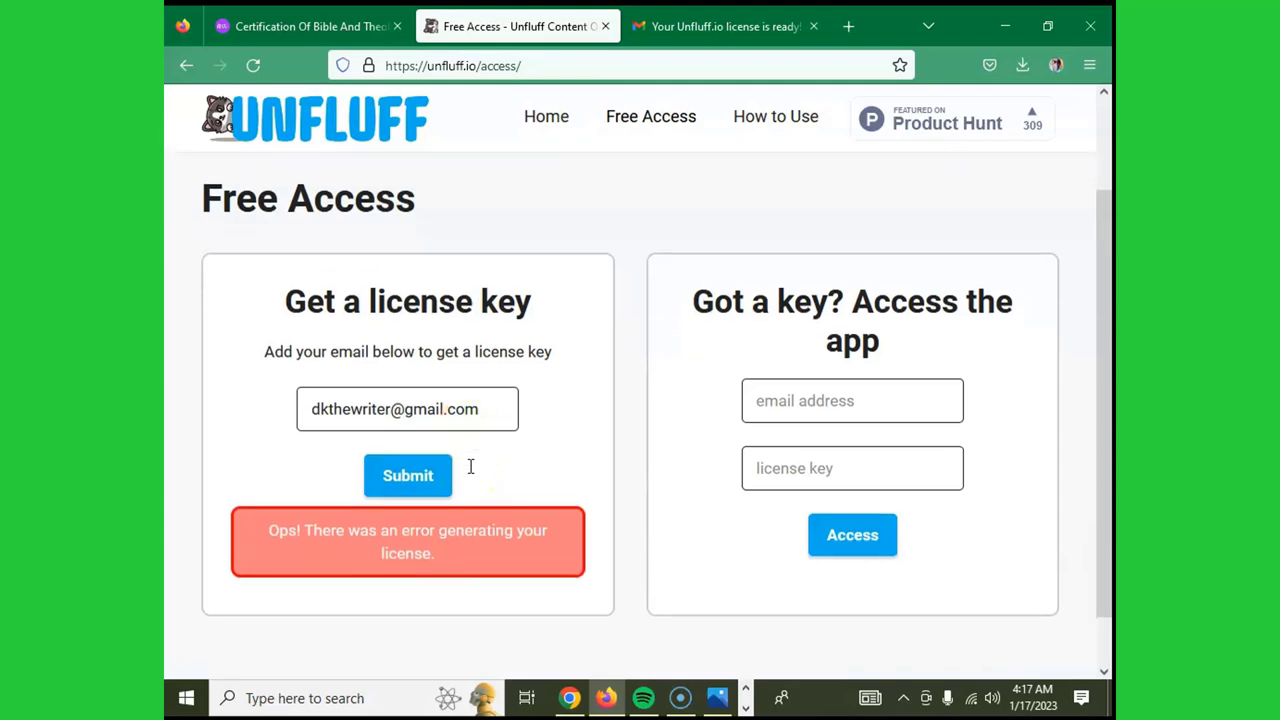
scroll(470, 466, "up", 5)
scroll(476, 470, "down", 1)
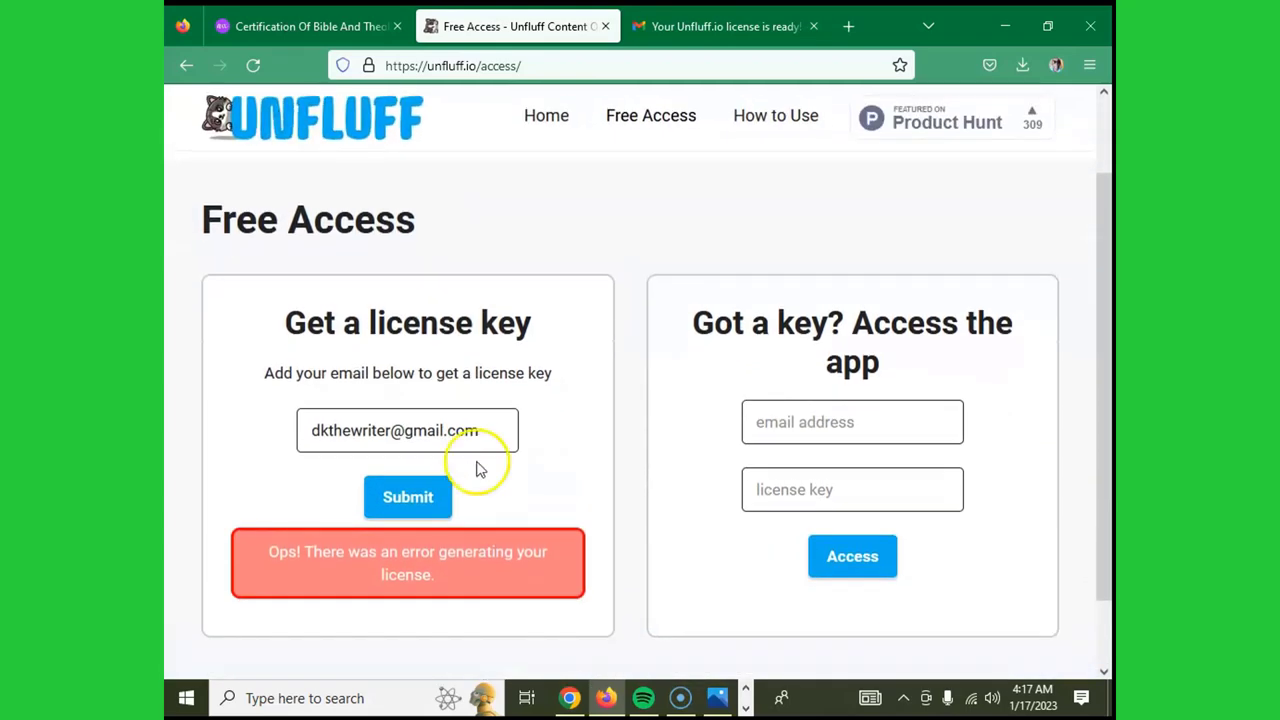
scroll(490, 450, "up", 1)
scroll(488, 455, "down", 2)
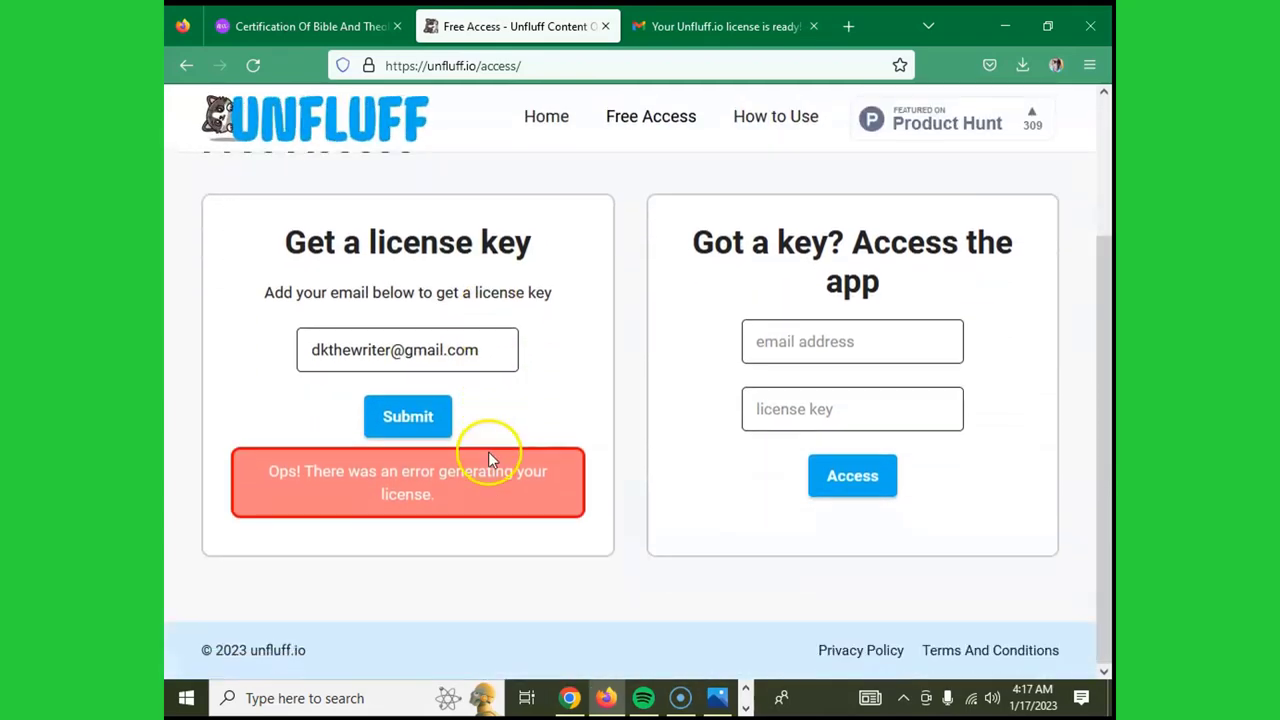
left_click(432, 425)
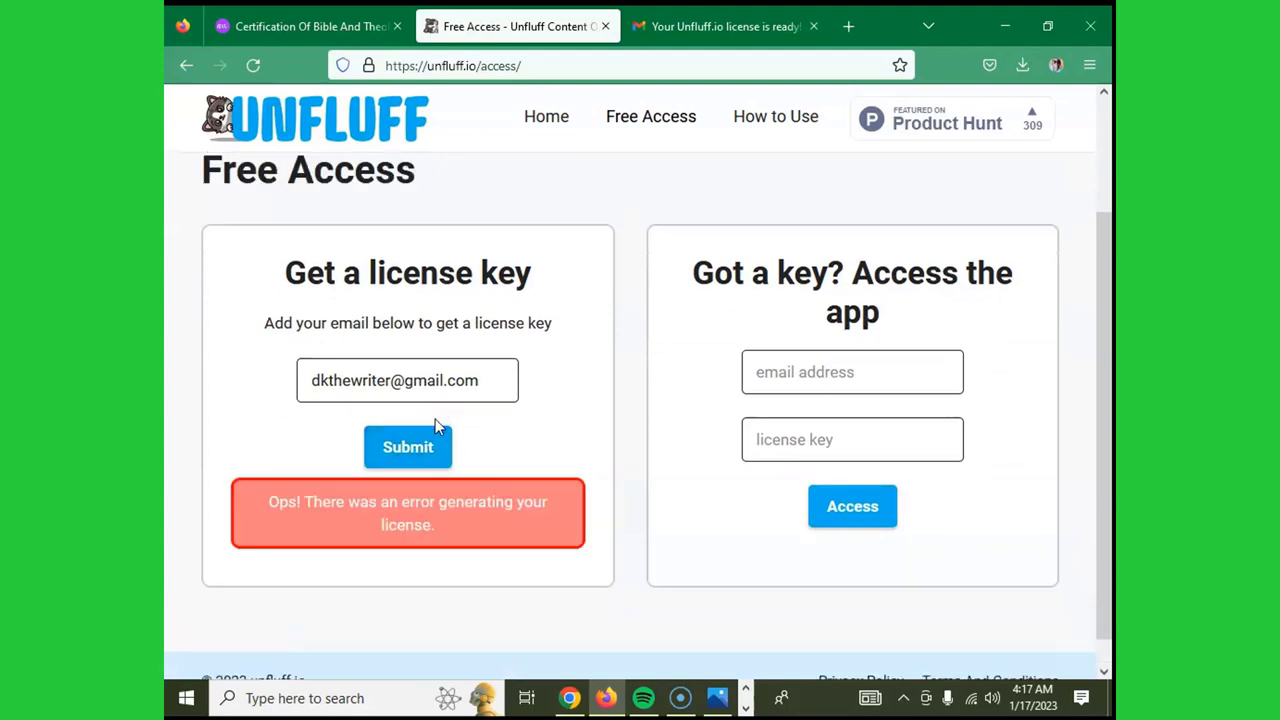
scroll(460, 415, "down", 1)
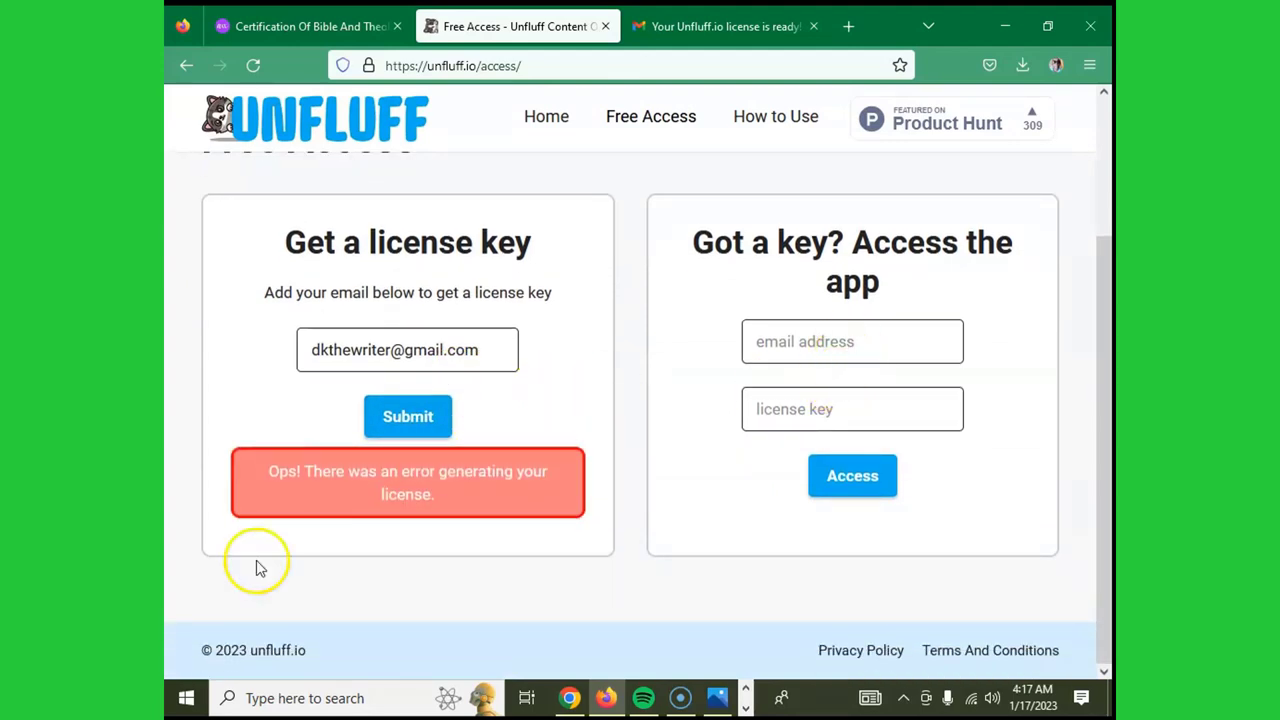
- Enter the account Gmail address, paste the copied license key, and submit Access
left_click(803, 343)
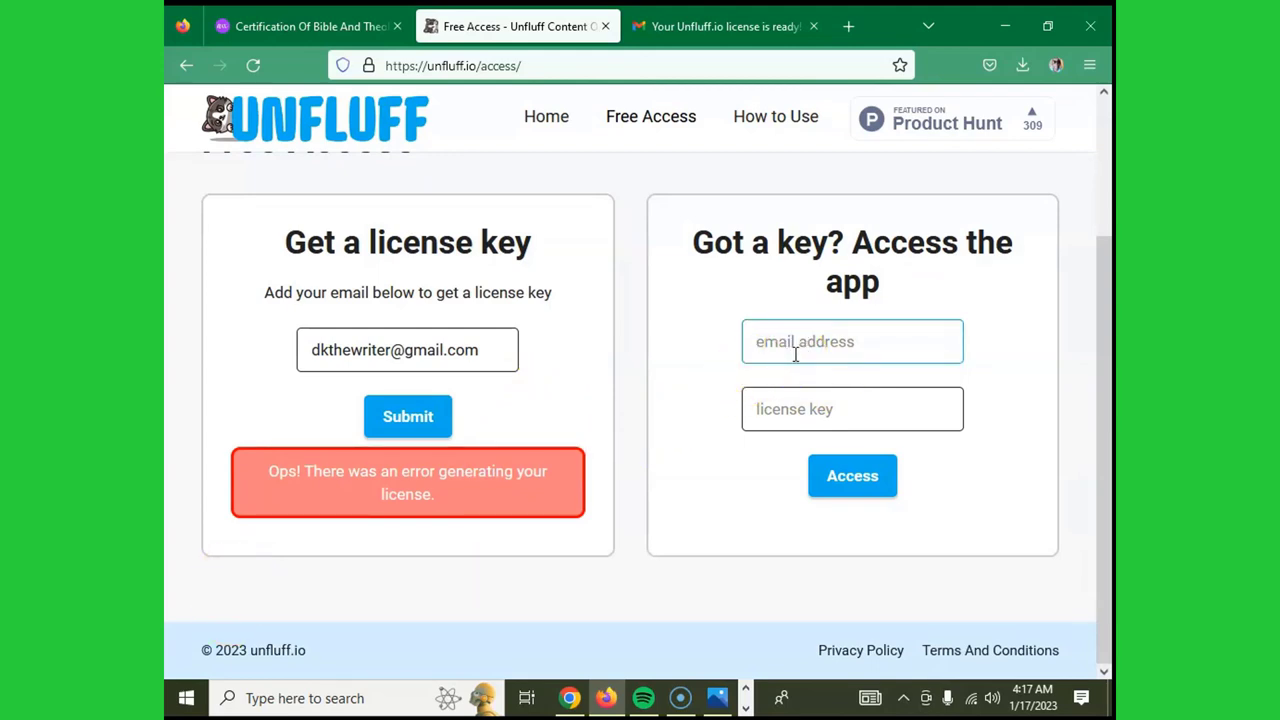
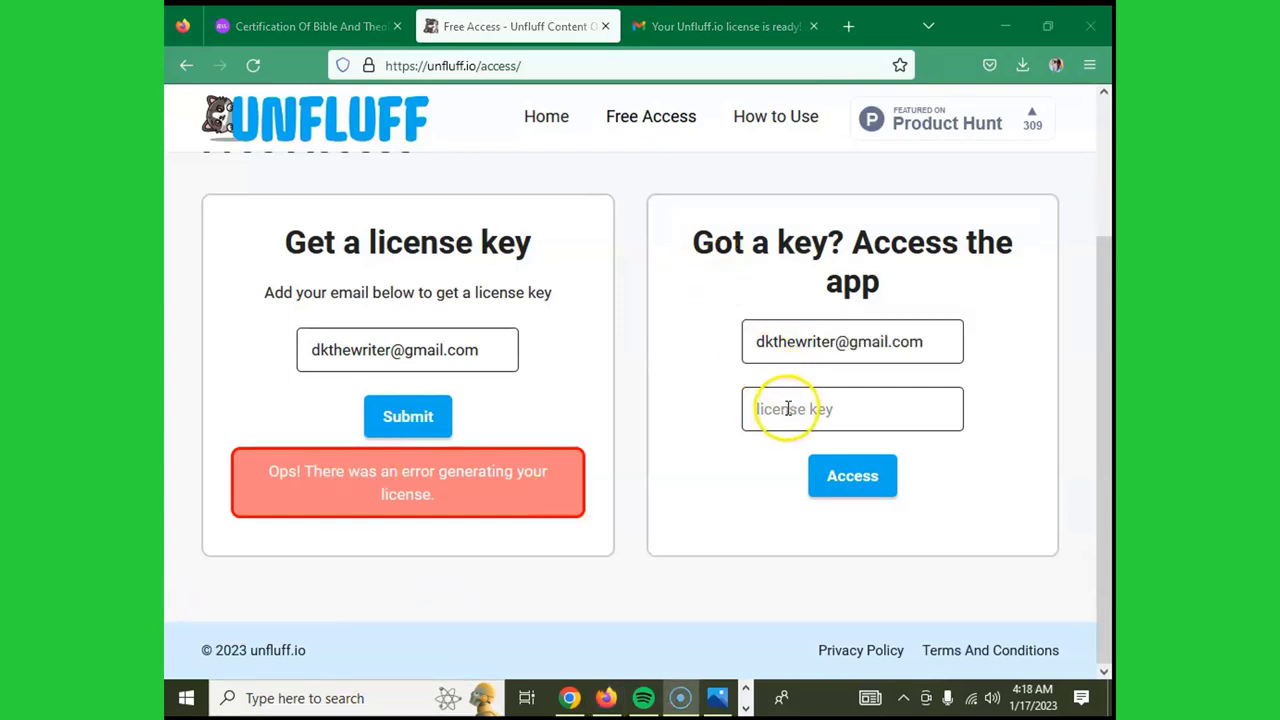
right_click(786, 410)
left_click(834, 543)
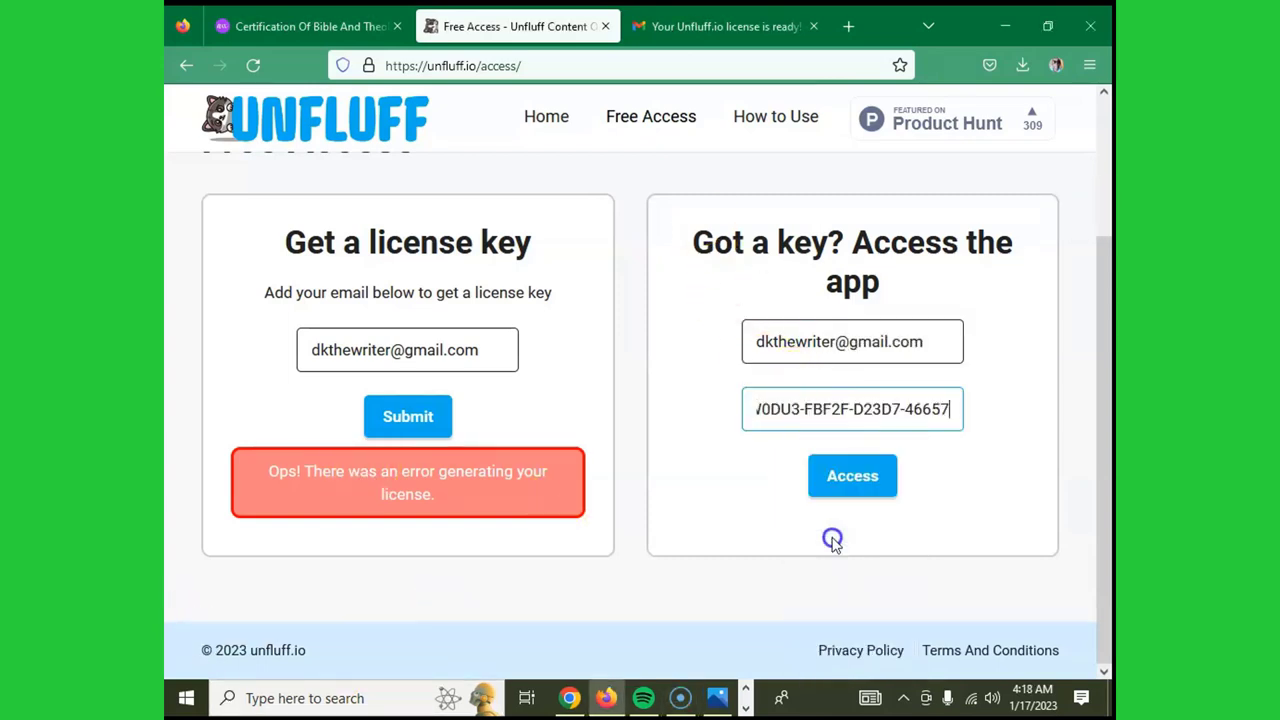
left_click(854, 476)
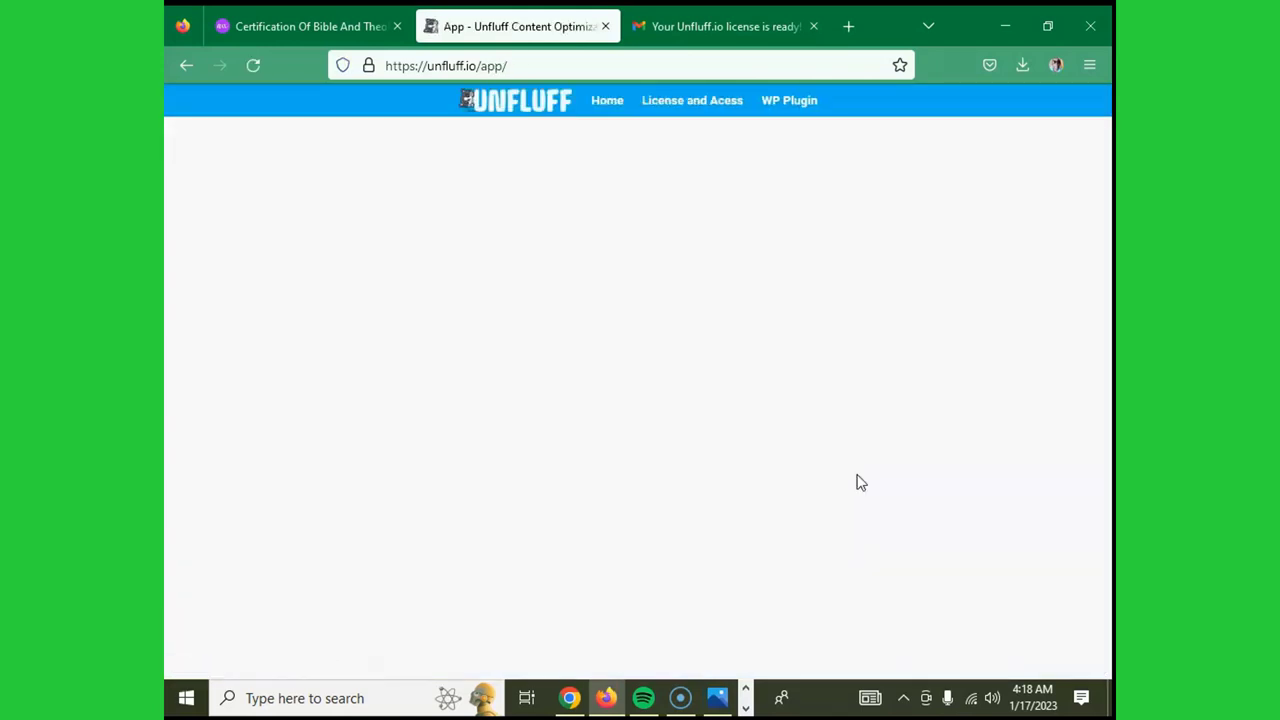
- Paste text into the unlocked Unfluff app's empty editor beside the Unfluff Score panel
left_click(578, 392)
left_click(624, 358)
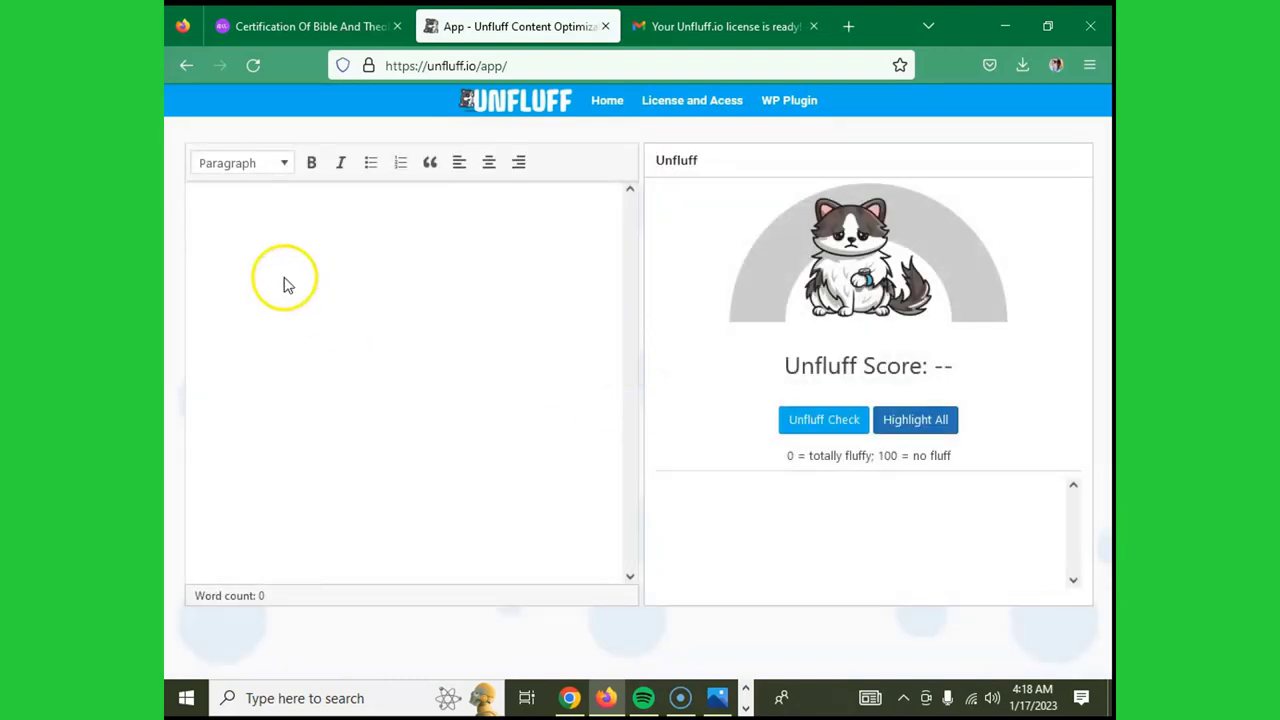
left_click(265, 241)
right_click(265, 241)
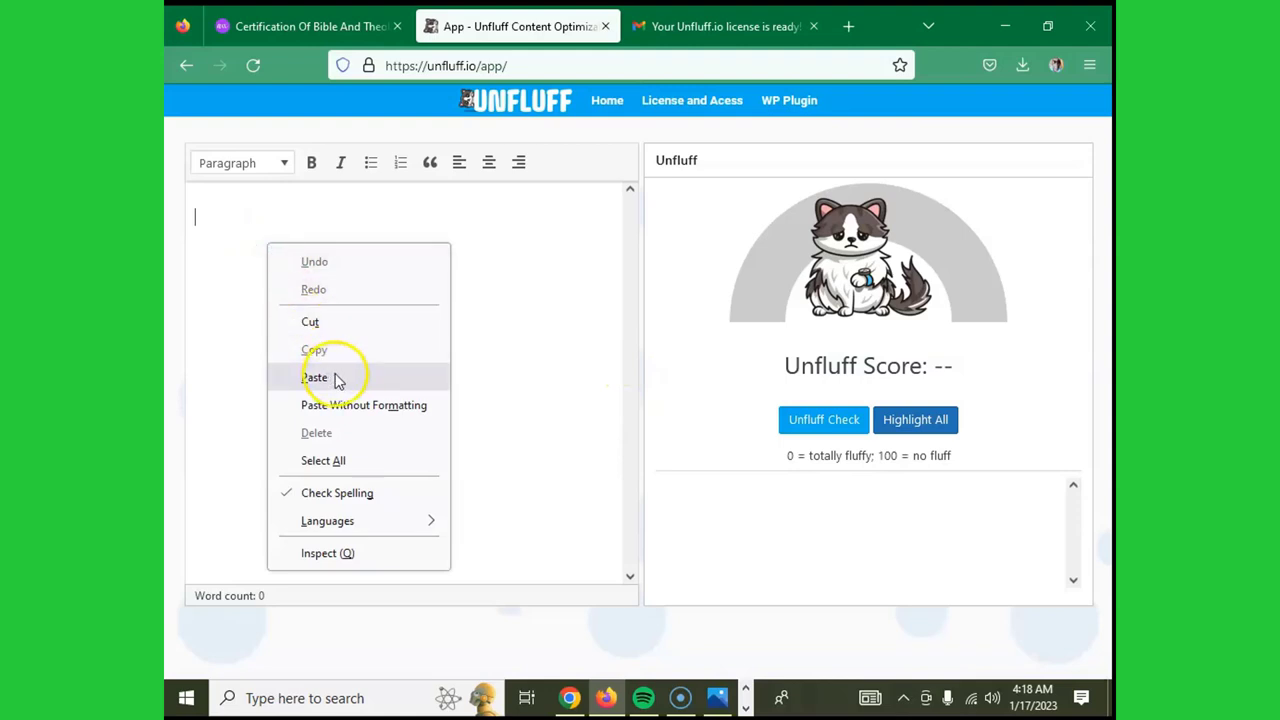
left_click(497, 325)
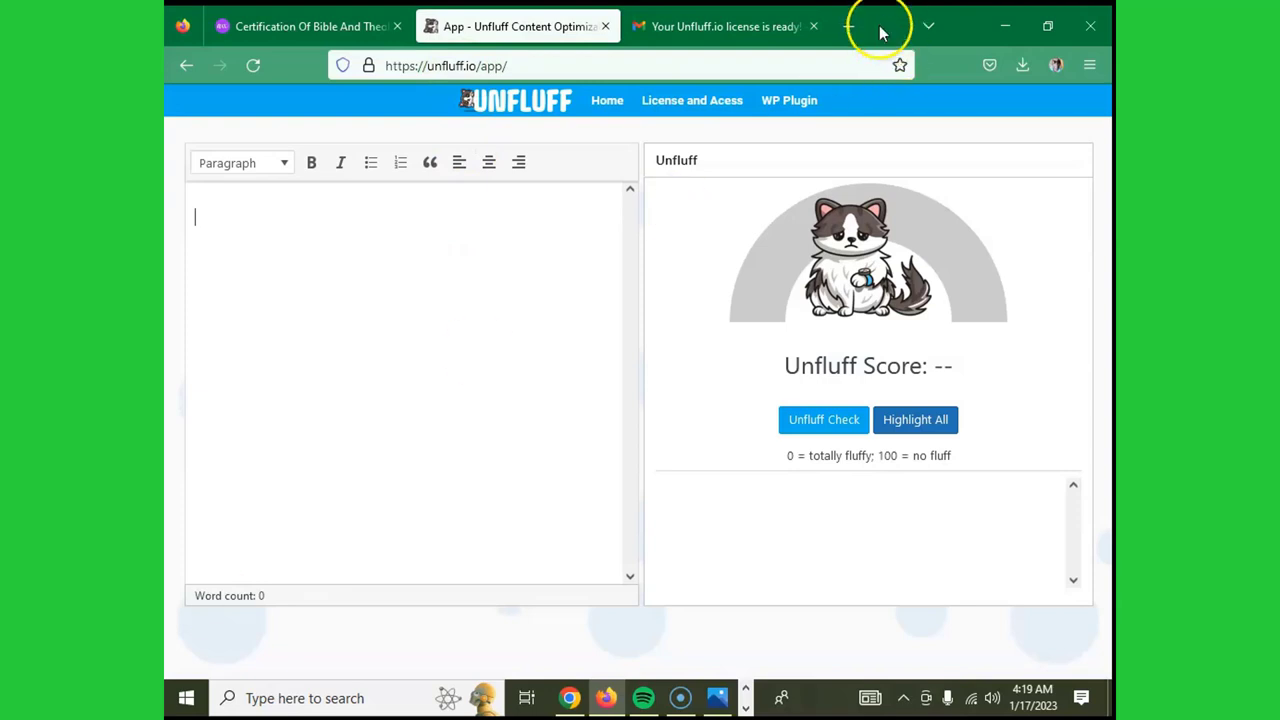
left_click(848, 26)
- Go to grover.allenai.org and scroll through the Generate demo's sample Bitcoin article
left_click(519, 352)
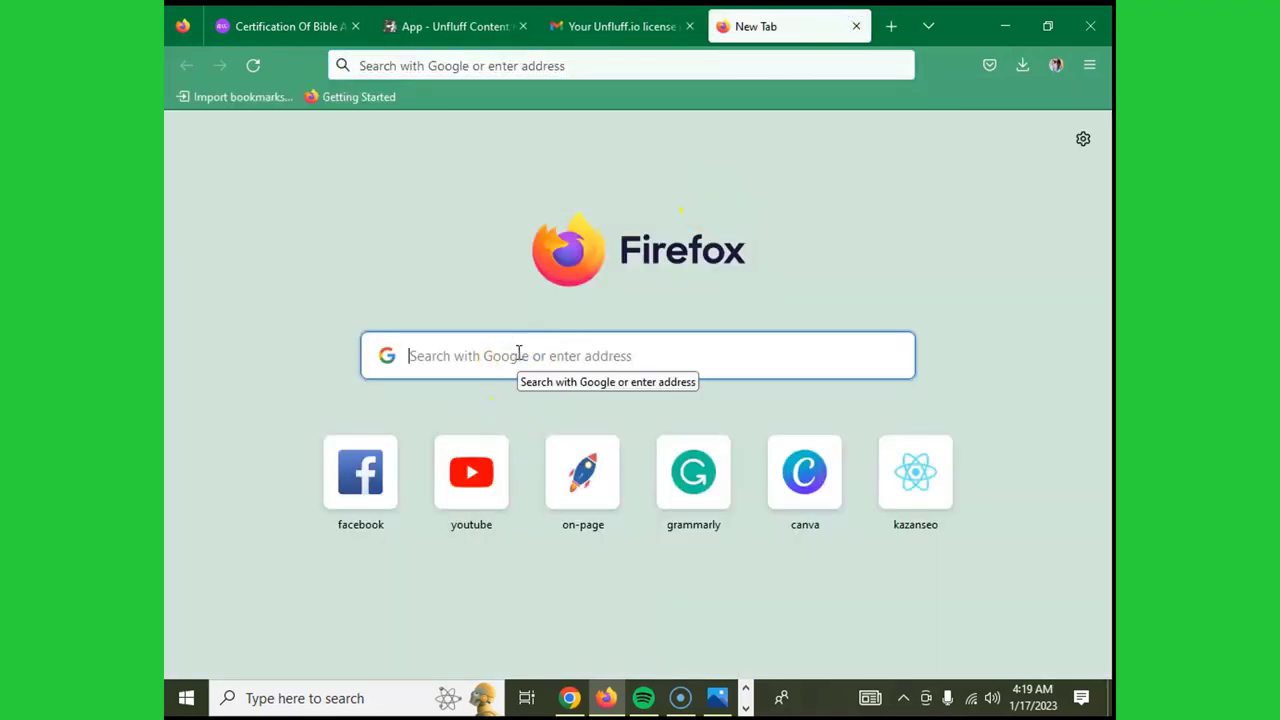
type("grover")
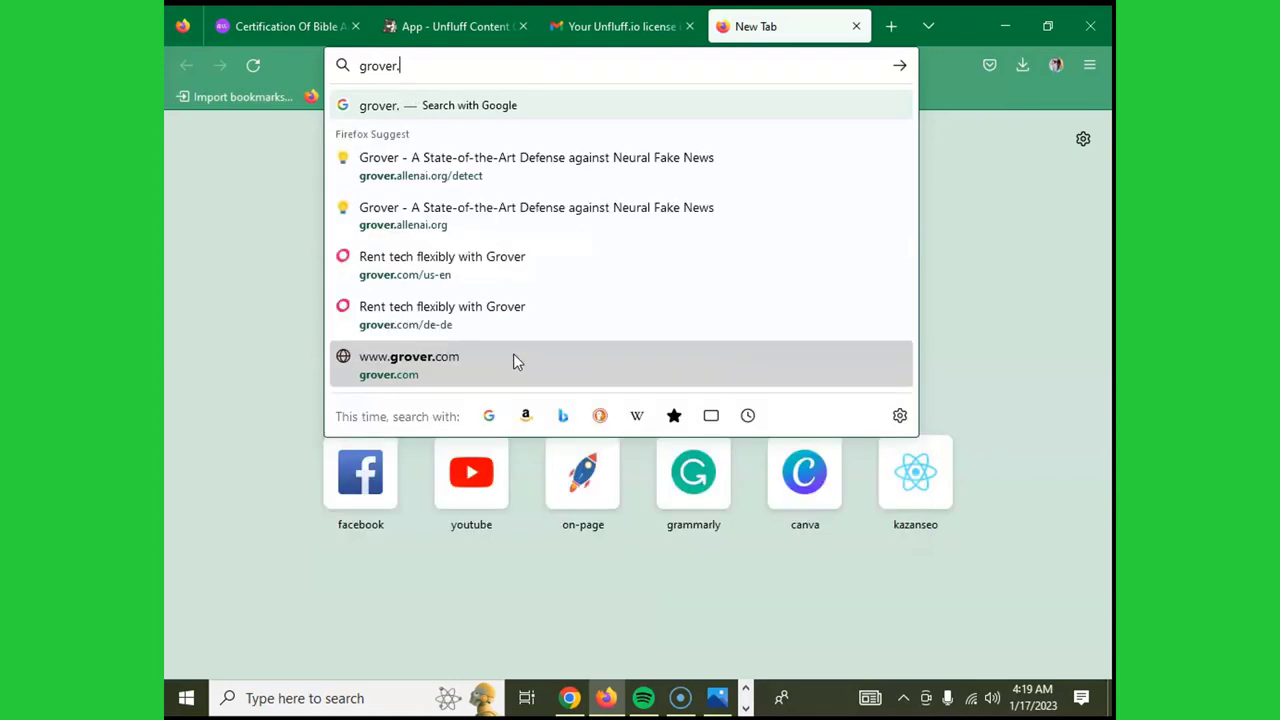
type(".a")
type("llena")
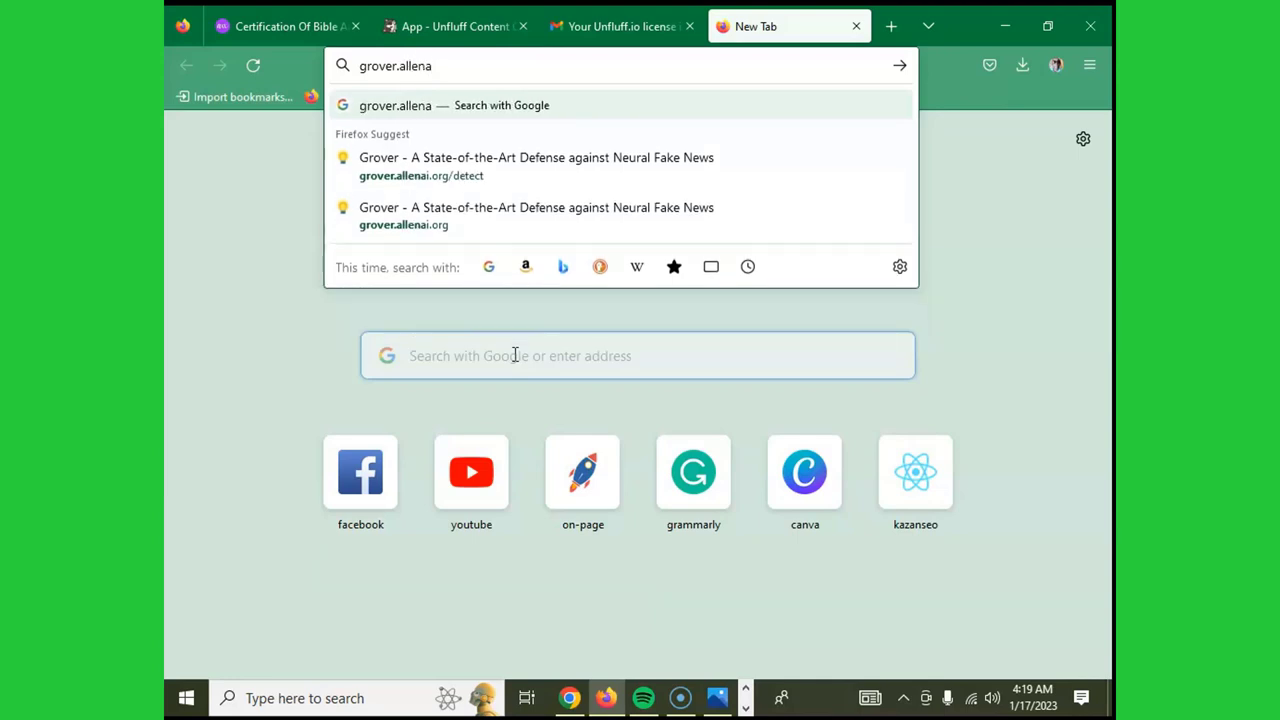
type("i.")
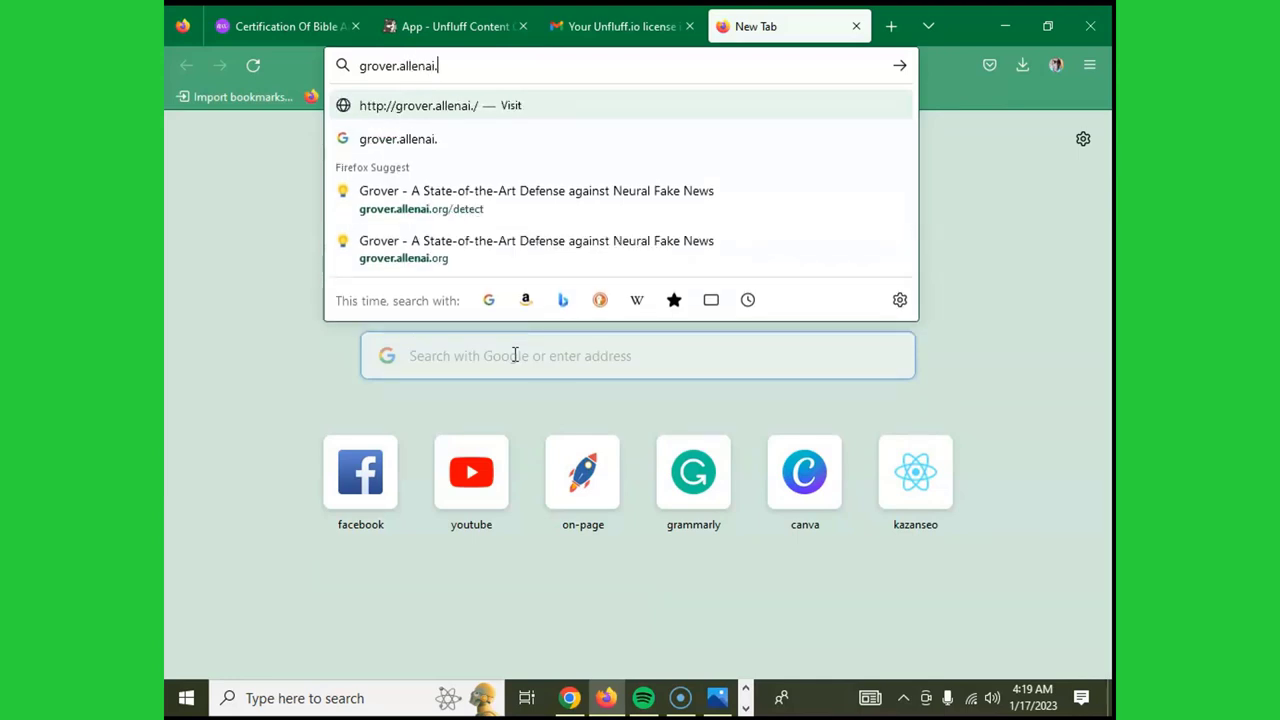
type("org")
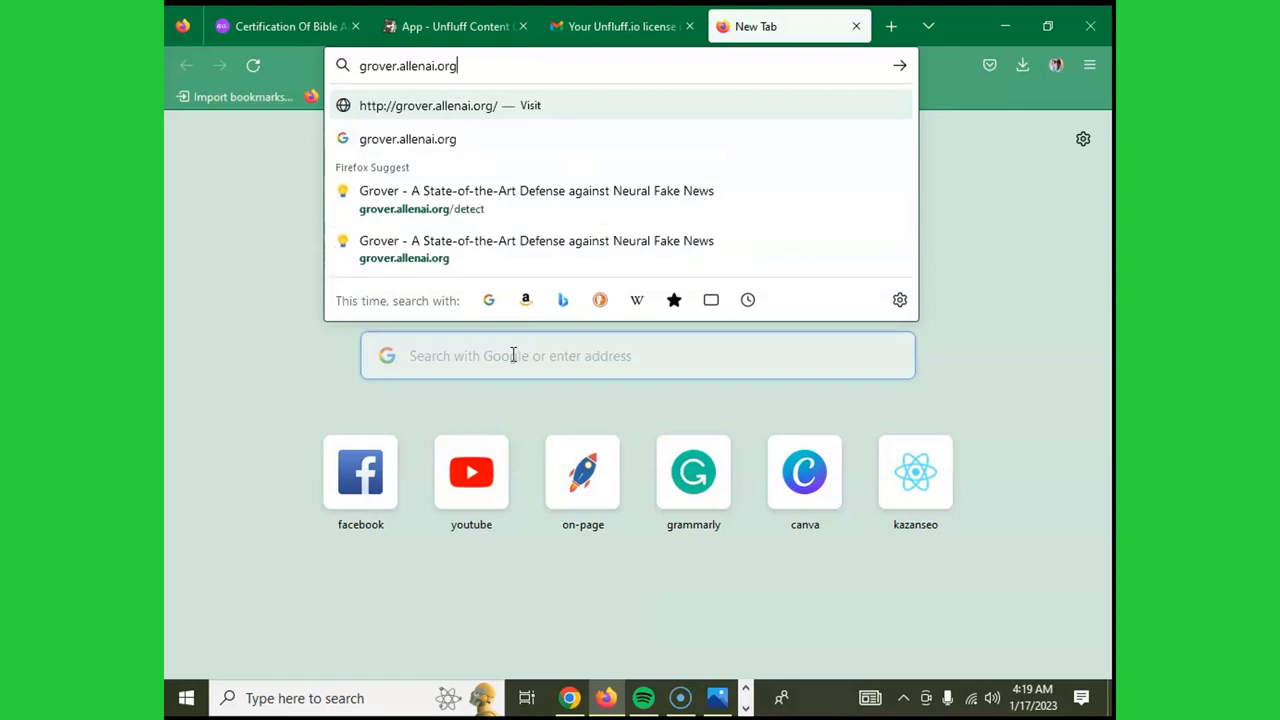
key("Return")
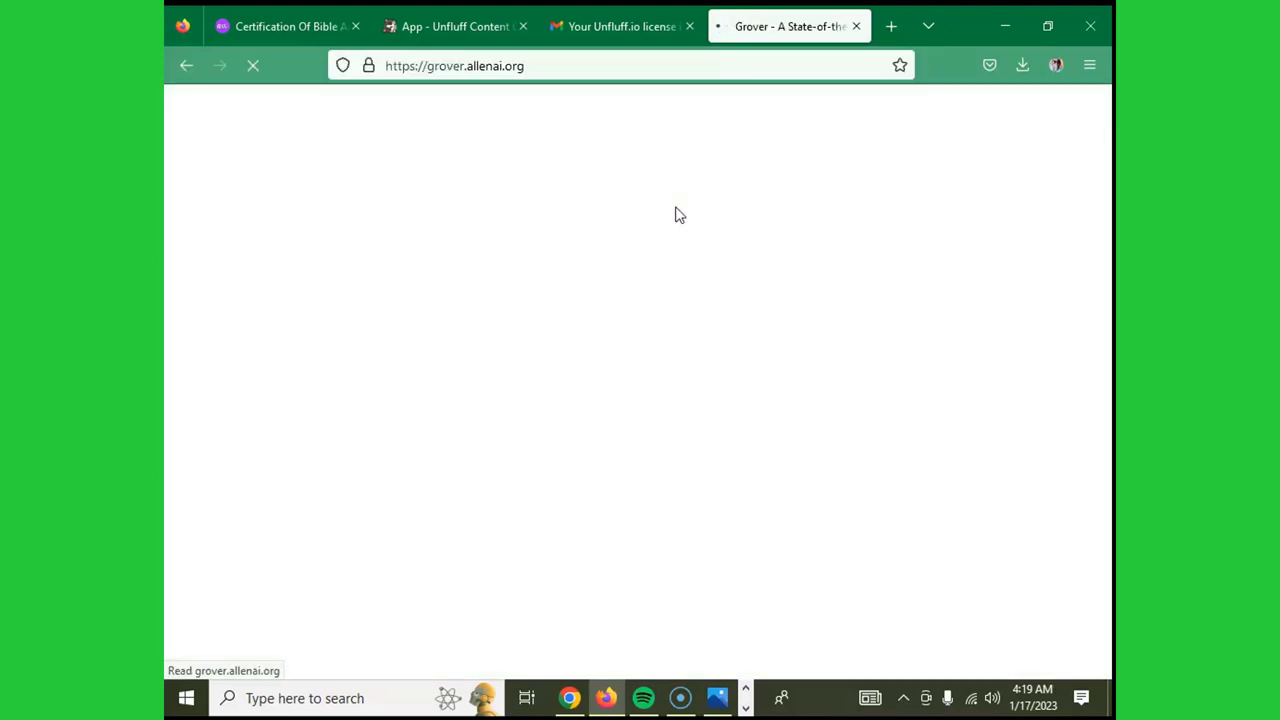
scroll(628, 216, "down", 5)
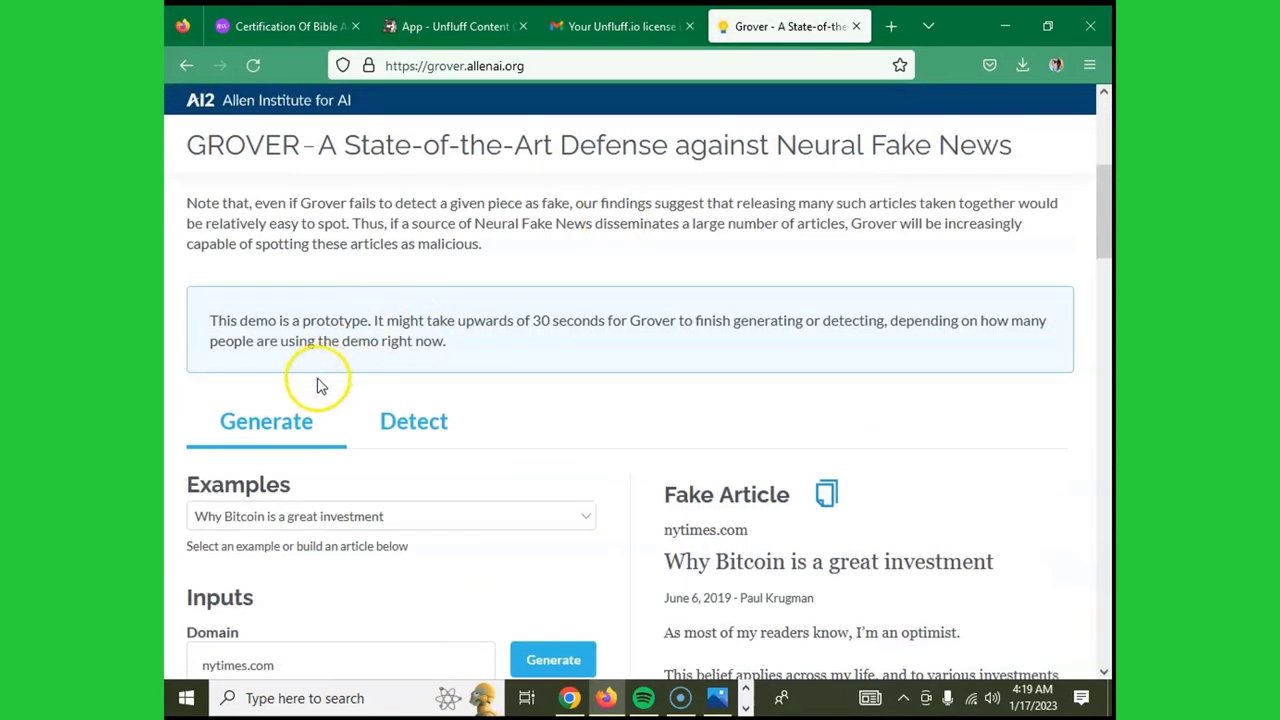
scroll(311, 405, "down", 3)
scroll(313, 398, "down", 9)
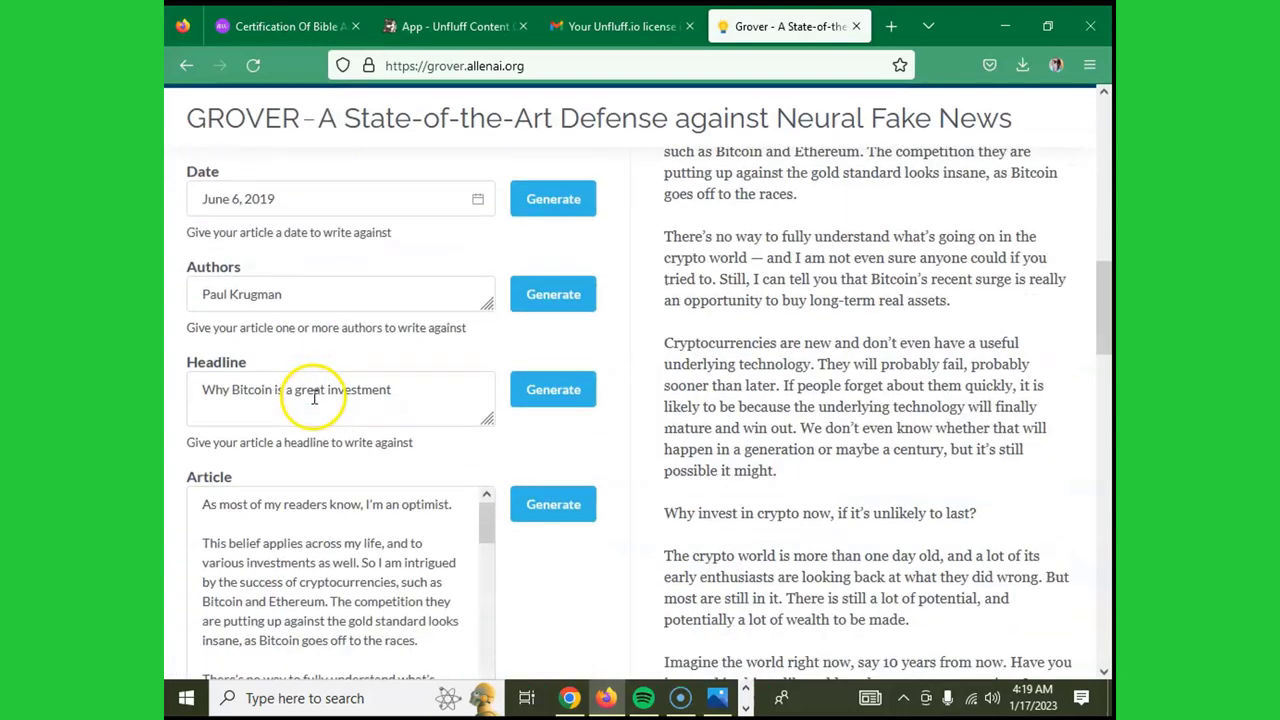
scroll(323, 386, "up", 3)
scroll(566, 297, "up", 9)
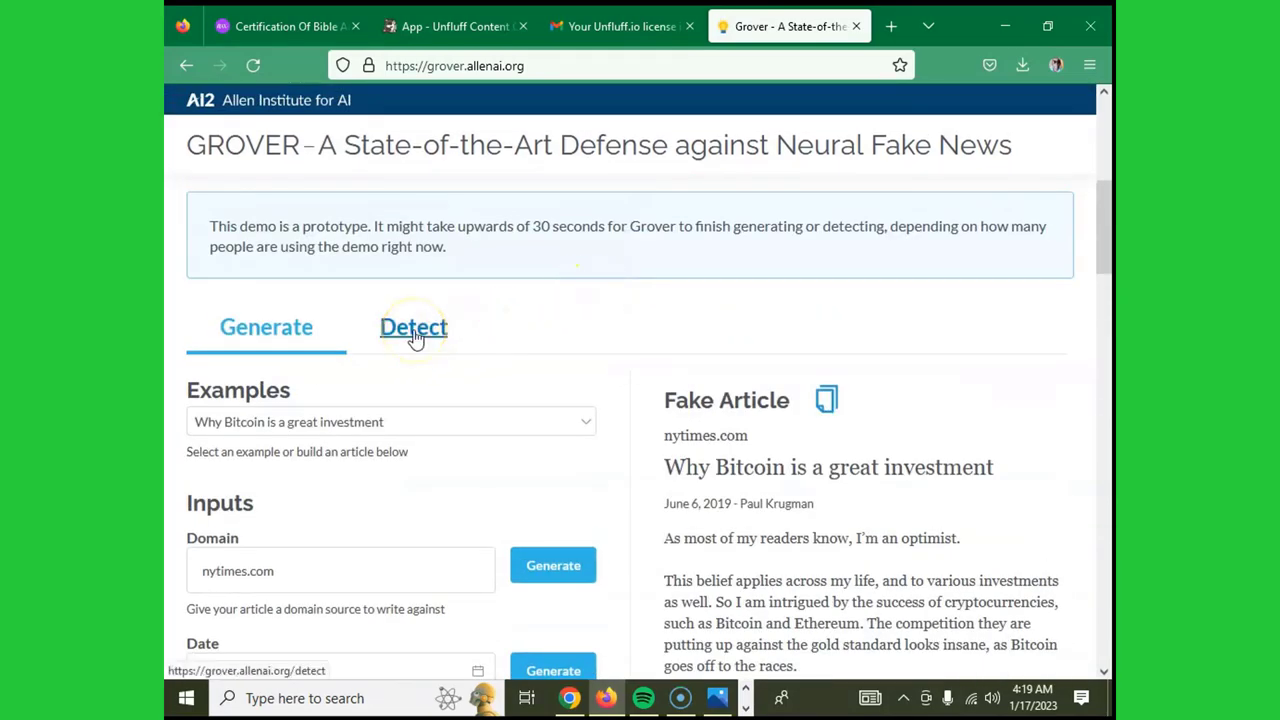
left_click(416, 338)
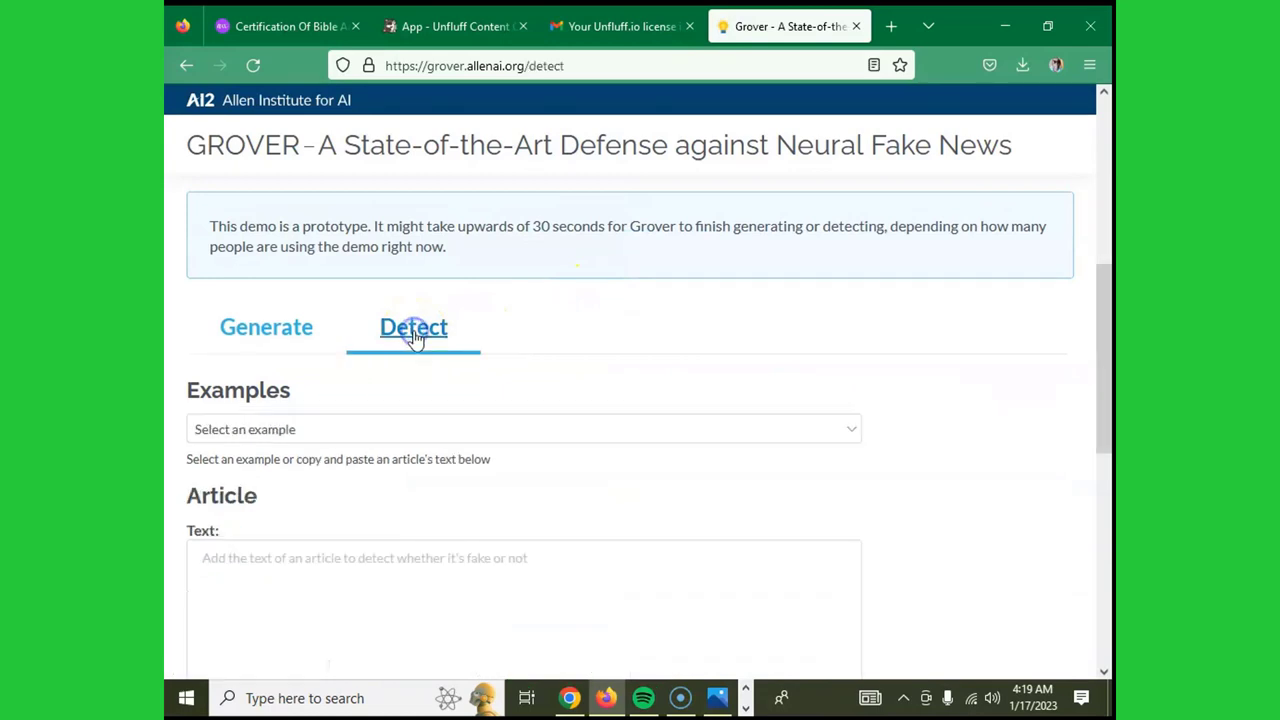
scroll(400, 330, "down", 2)
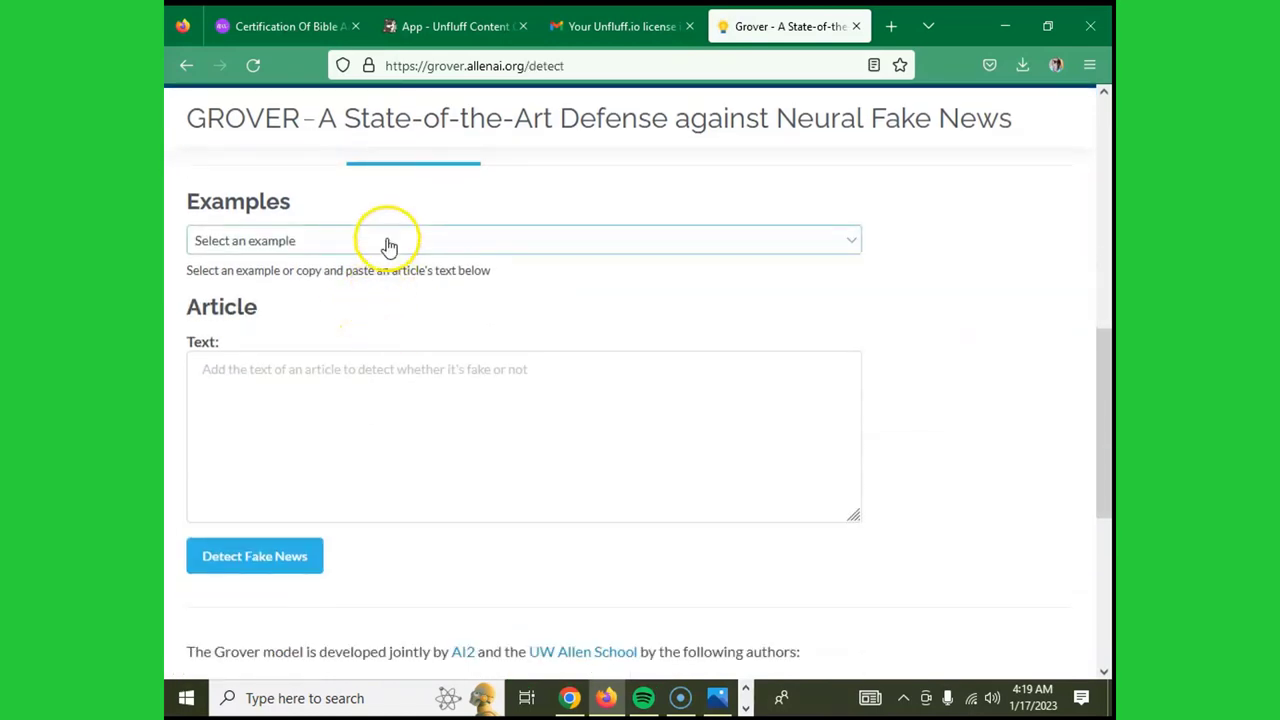
left_click(845, 242)
left_click(845, 242)
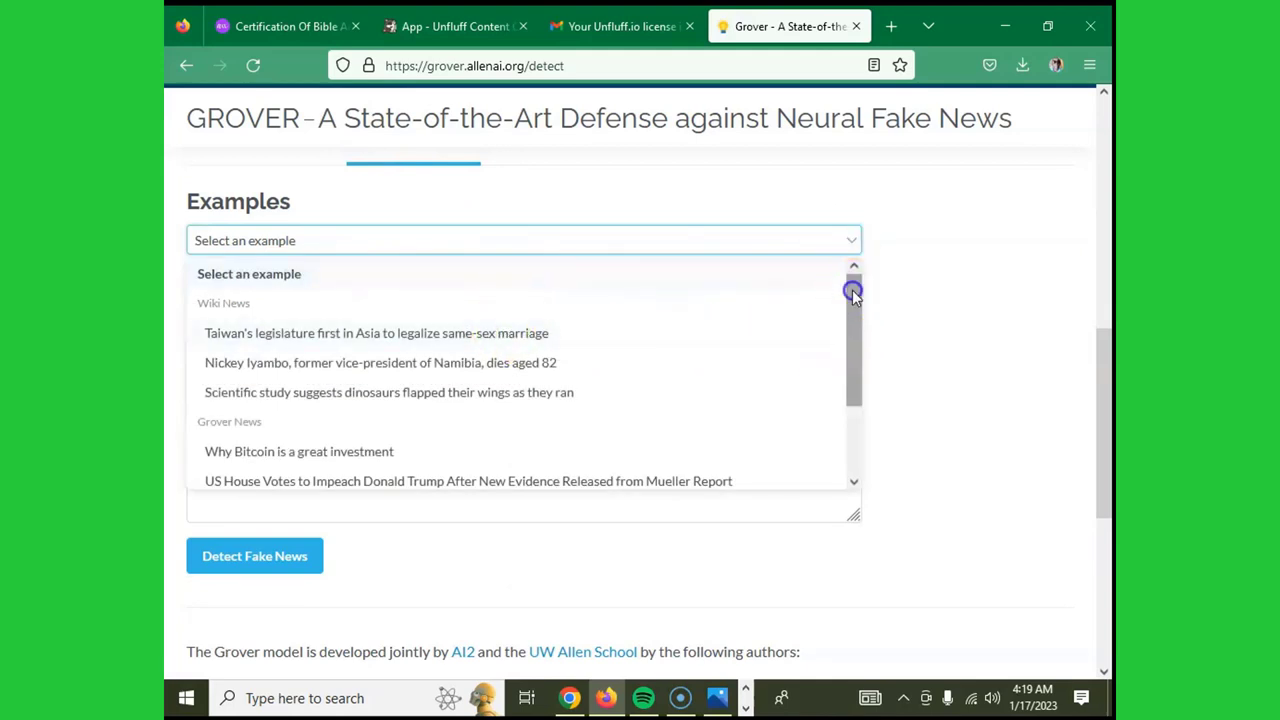
left_click_drag(852, 290, 847, 360)
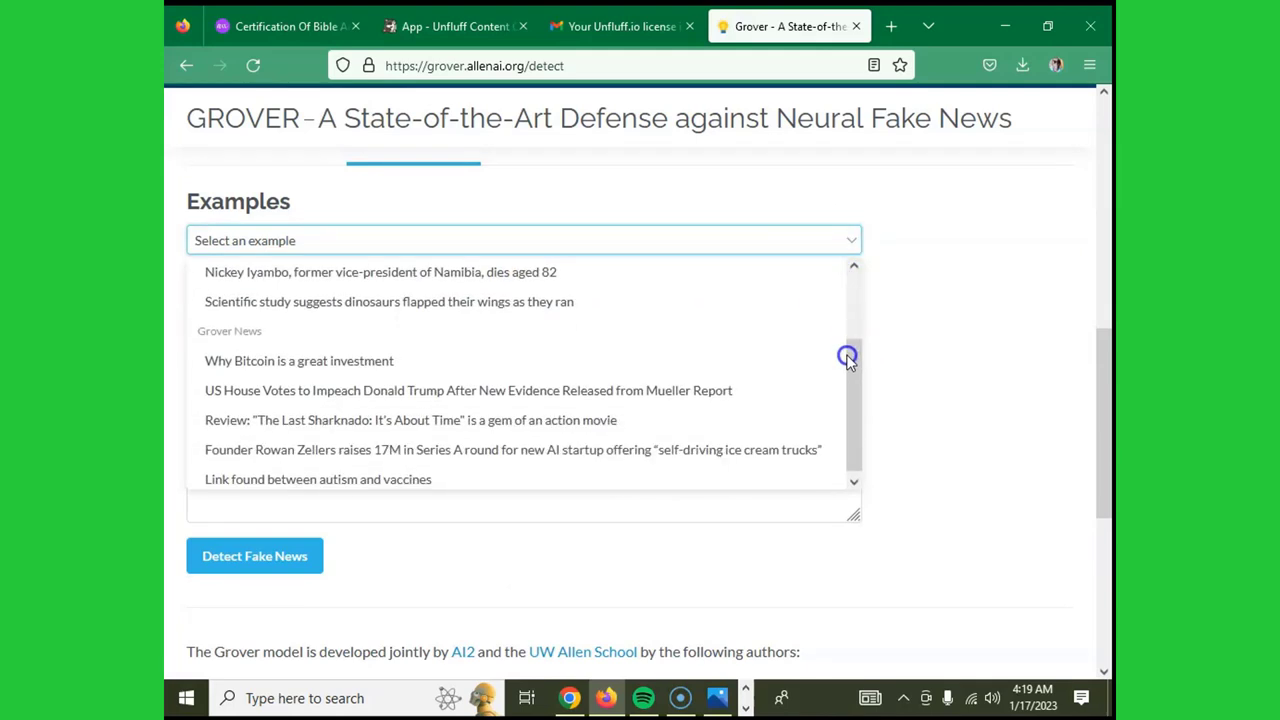
left_click(853, 267)
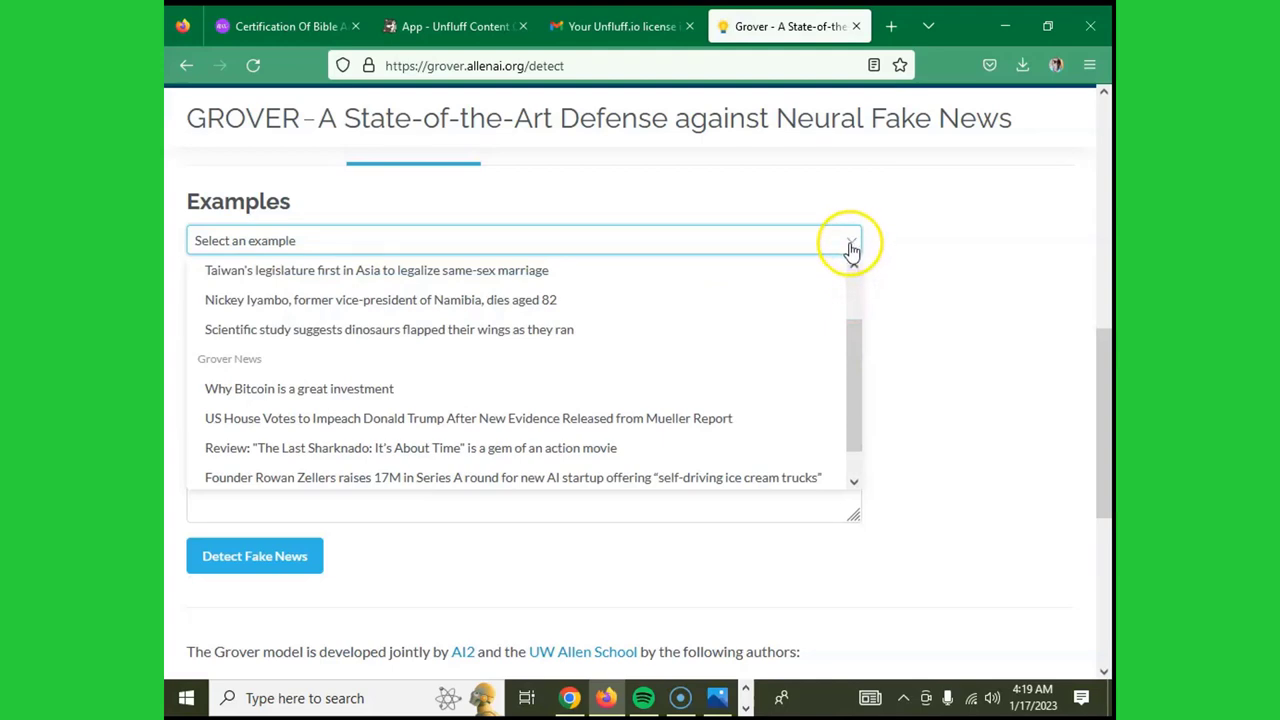
left_click(853, 267)
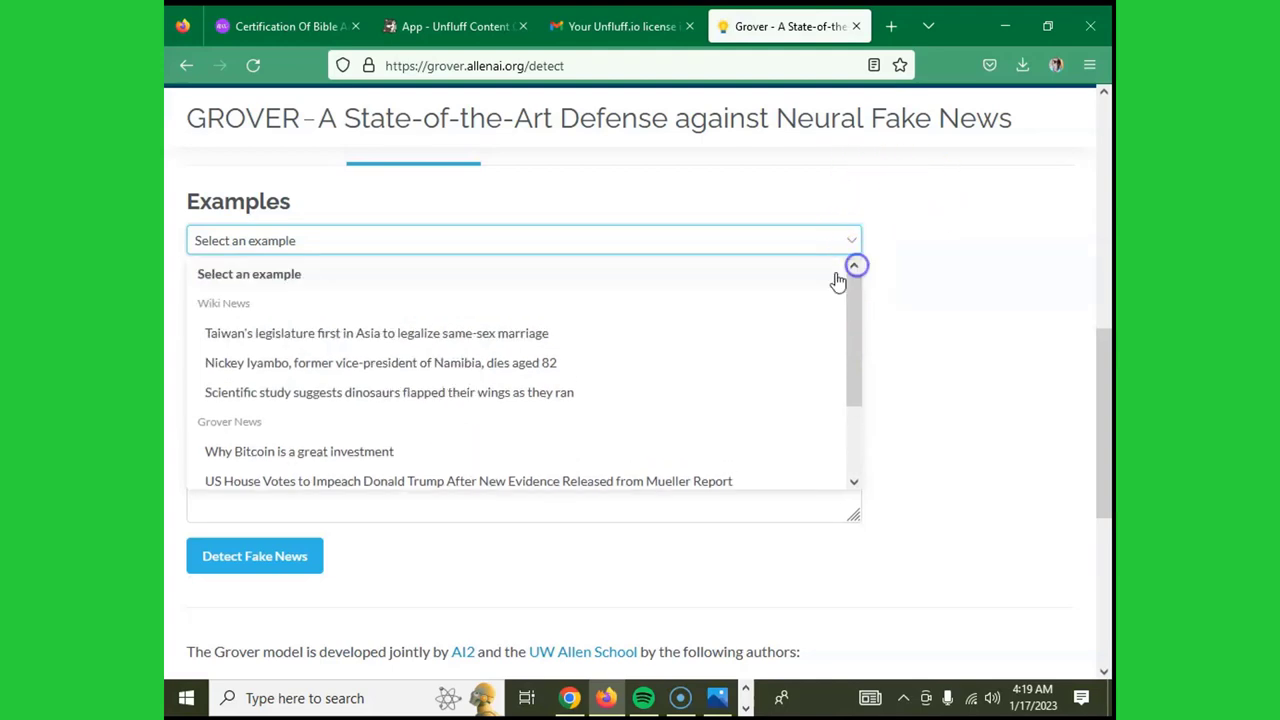
left_click(912, 326)
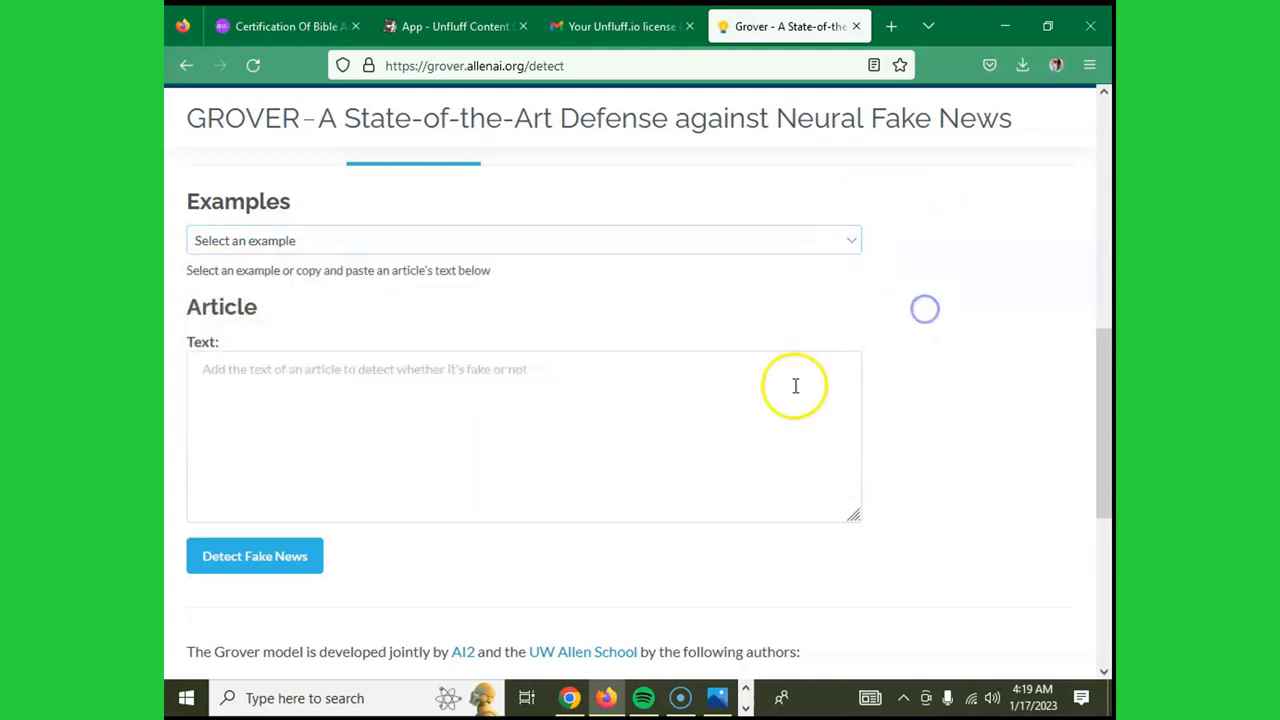
right_click(339, 383)
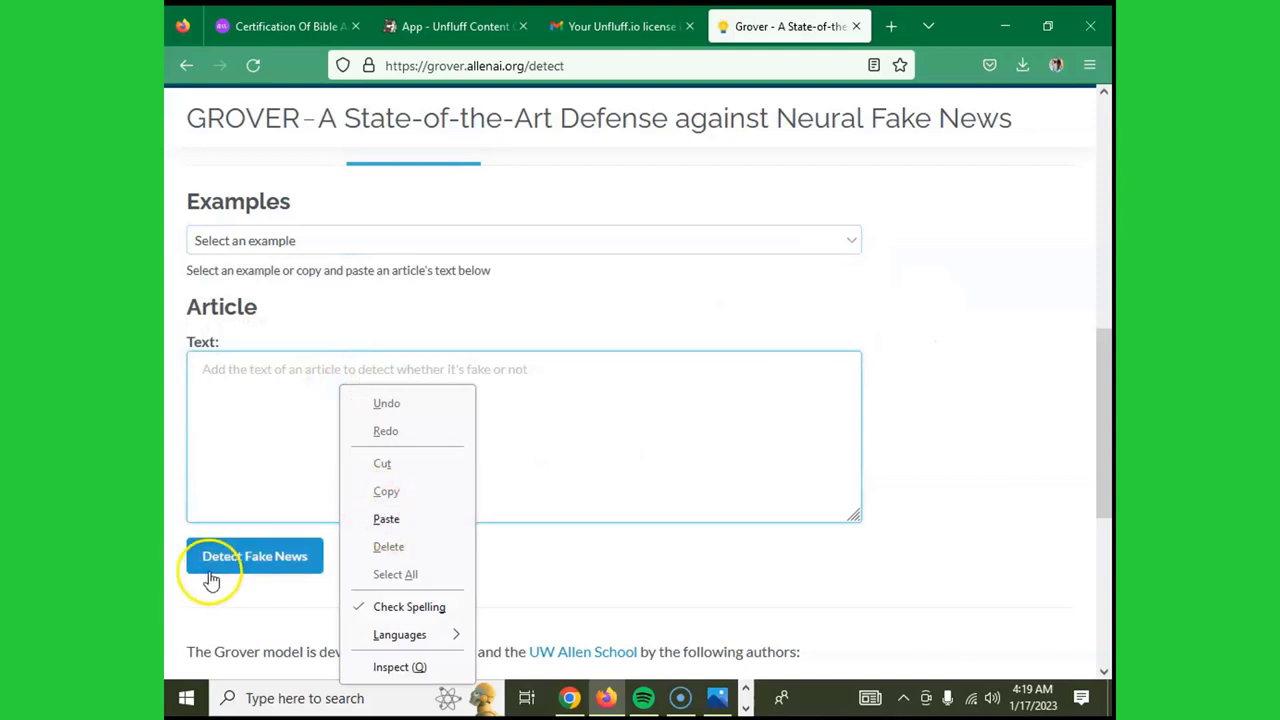
left_click(929, 311)
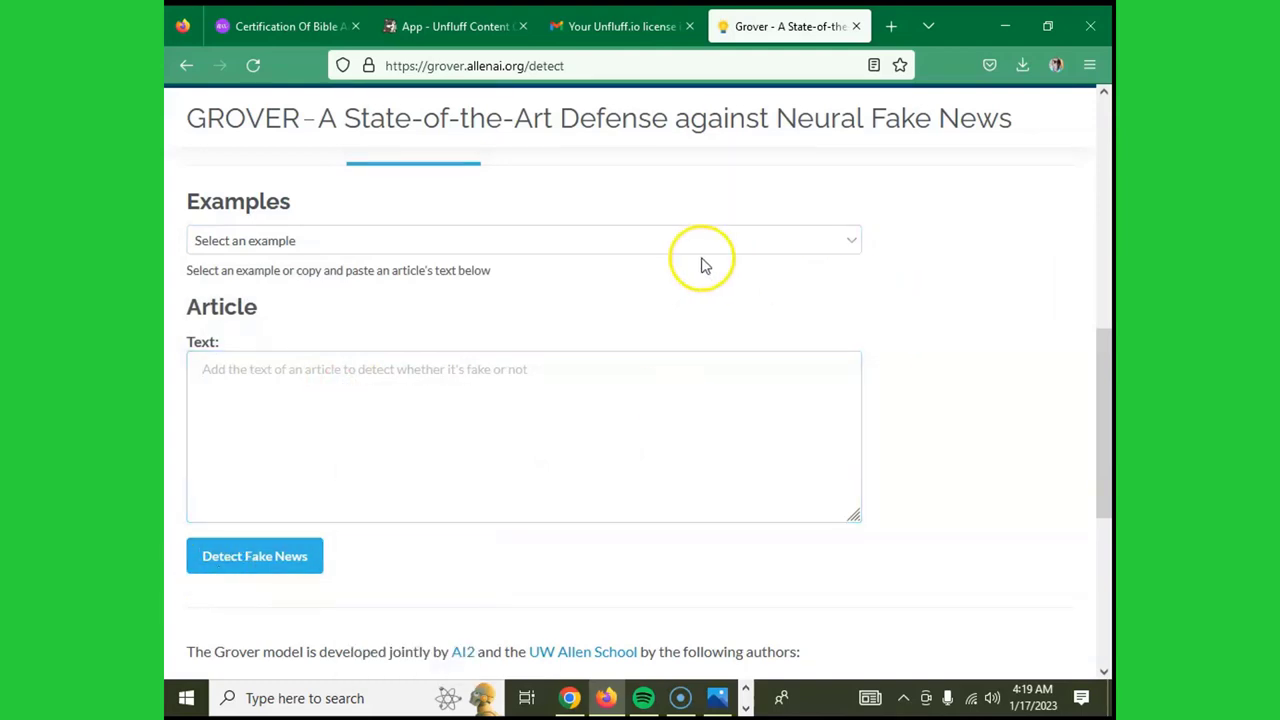
scroll(337, 394, "up", 4)
left_click(266, 514)
scroll(533, 418, "down", 5)
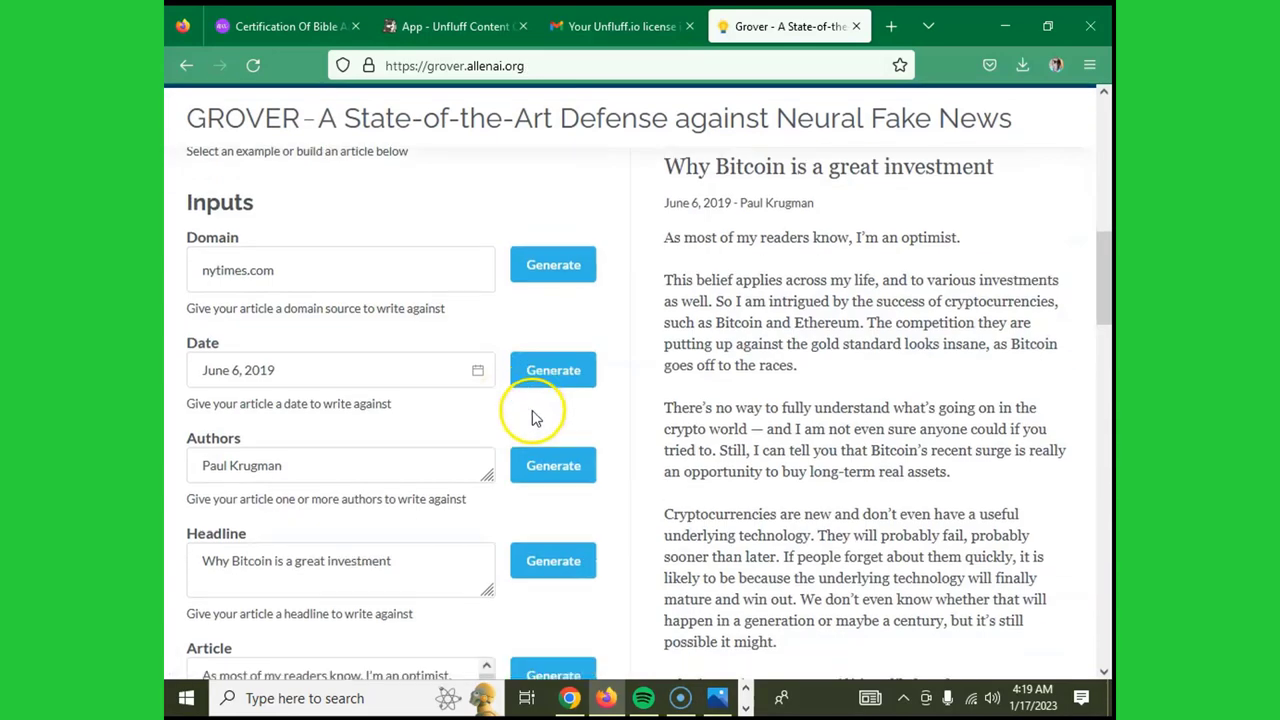
scroll(533, 418, "down", 3)
scroll(533, 418, "up", 3)
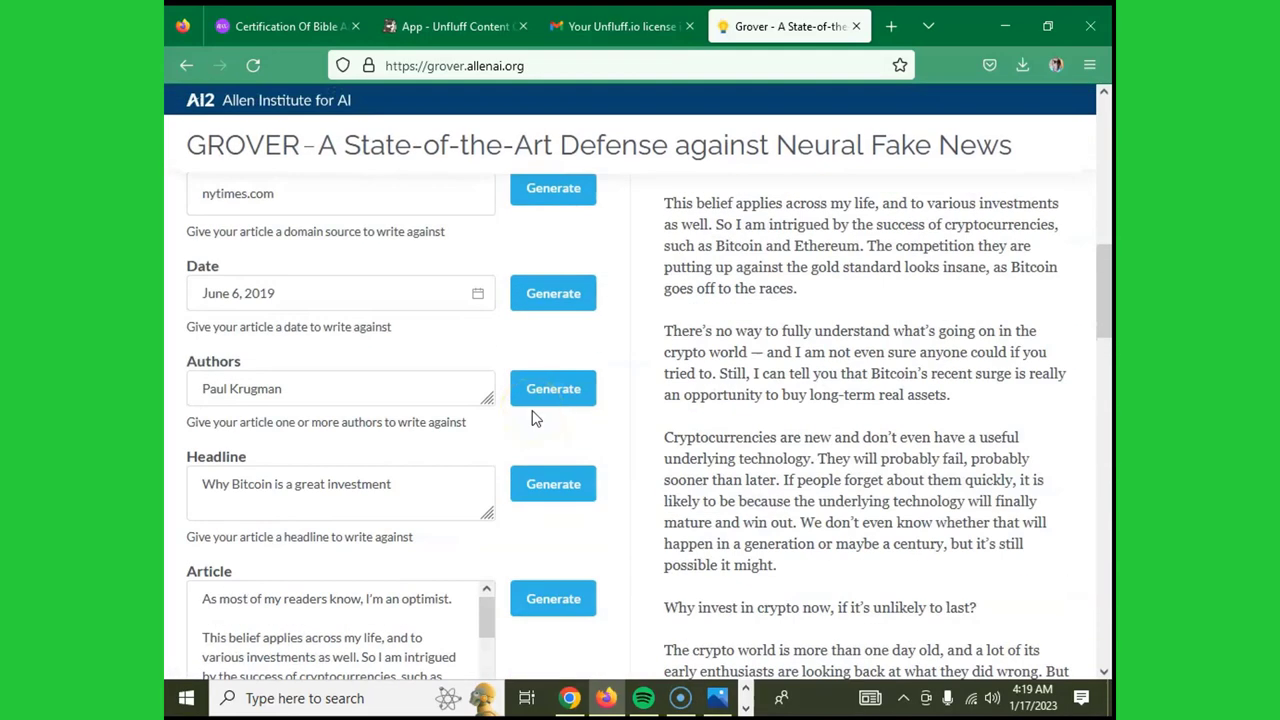
scroll(533, 418, "up", 4)
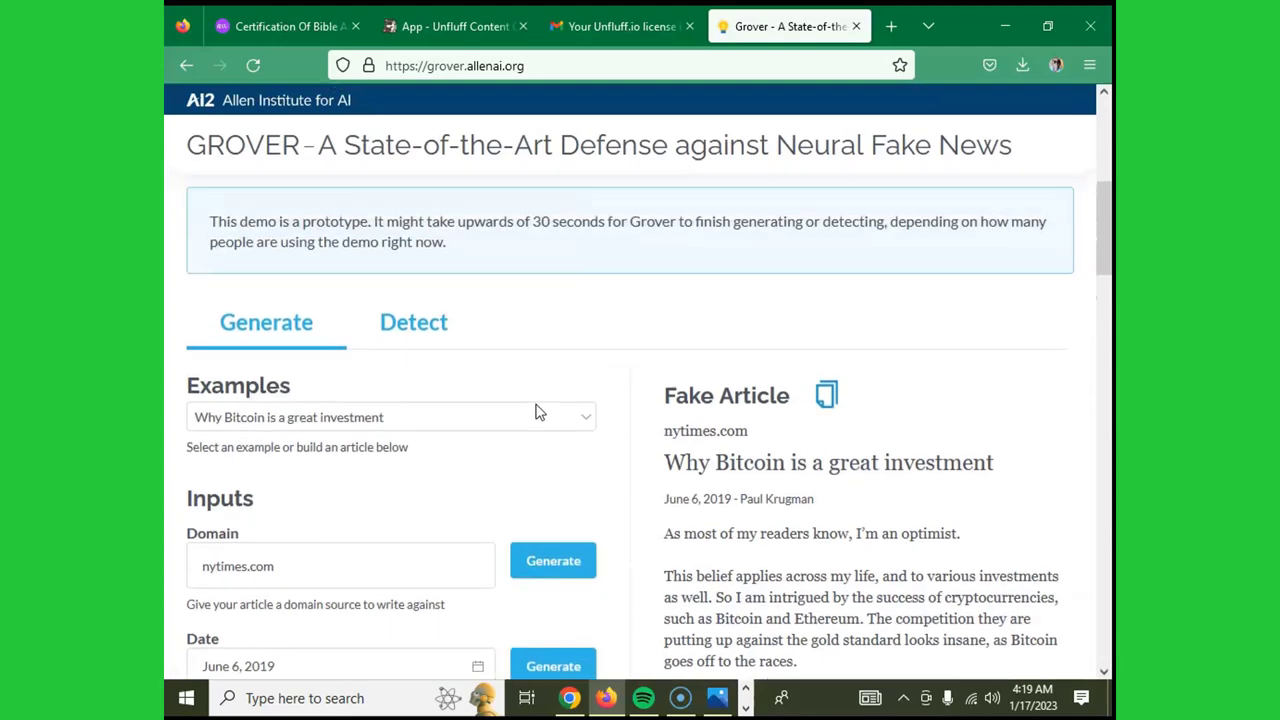
scroll(535, 412, "up", 4)
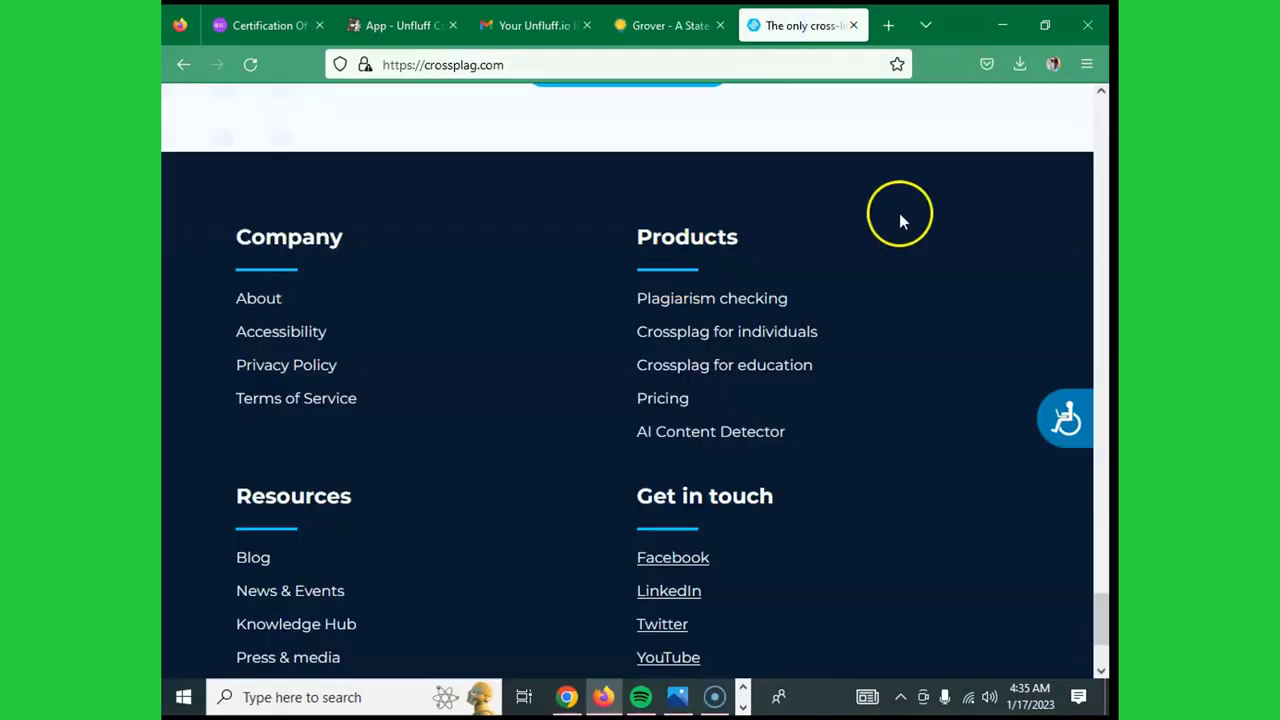
- Scroll through the Crossplag home page down to the footer's Products links
scroll(903, 214, "up", 15)
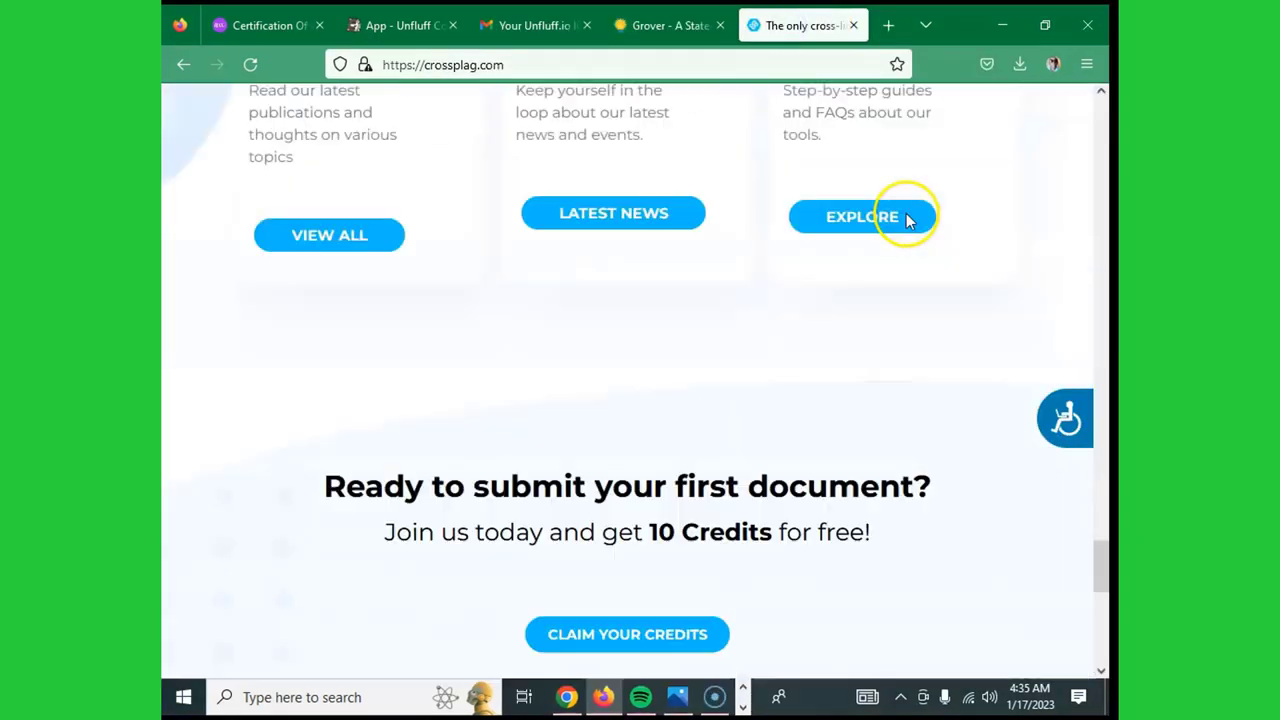
scroll(1108, 398, "up", 10)
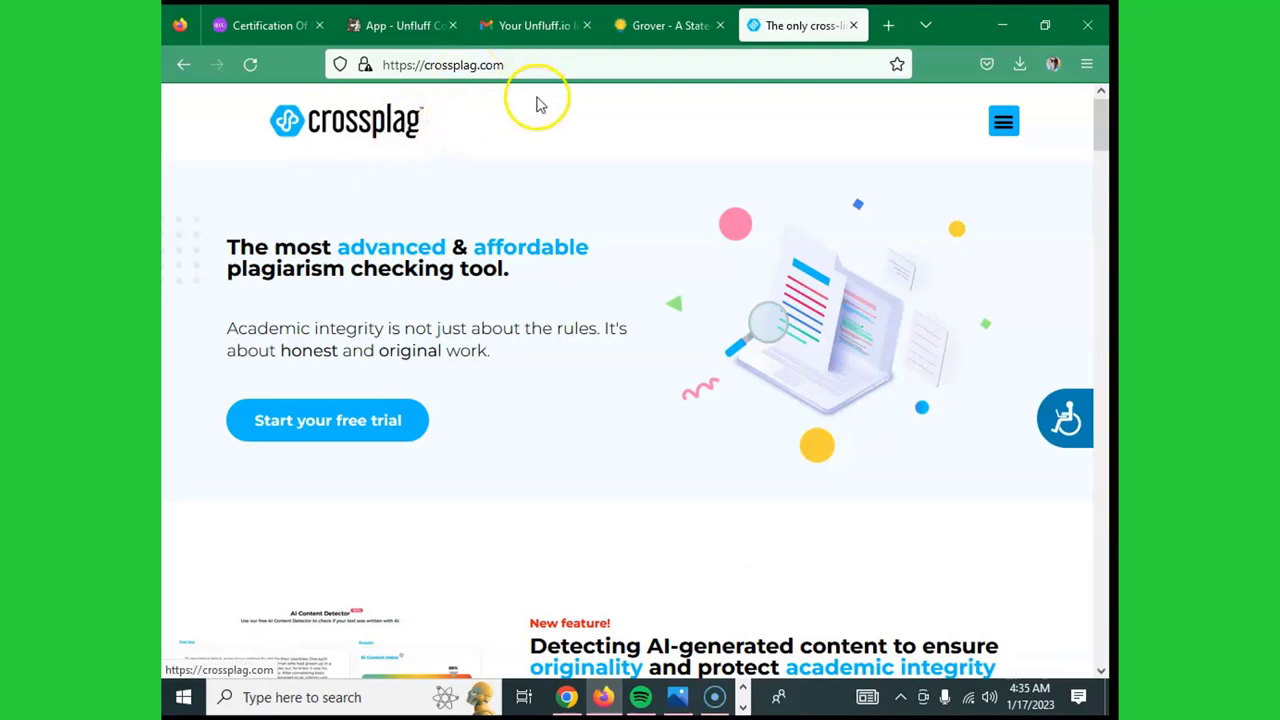
scroll(626, 240, "down", 3)
scroll(626, 240, "down", 15)
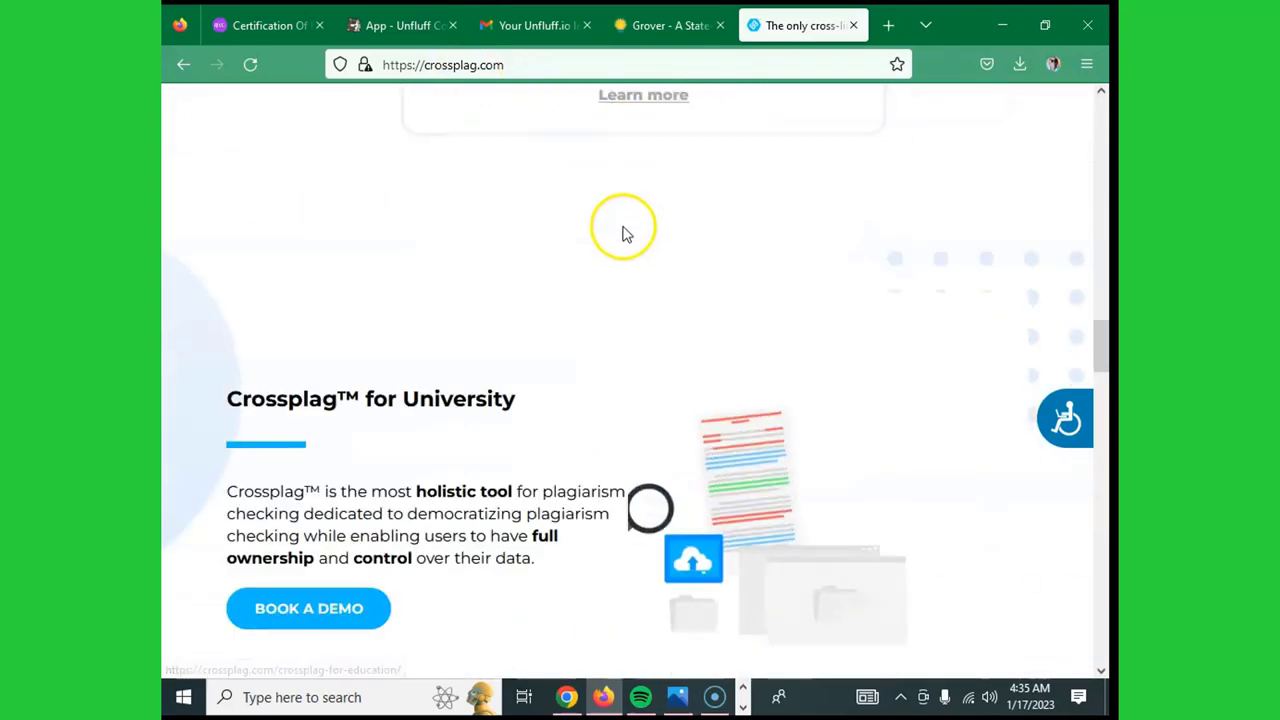
scroll(623, 230, "down", 7)
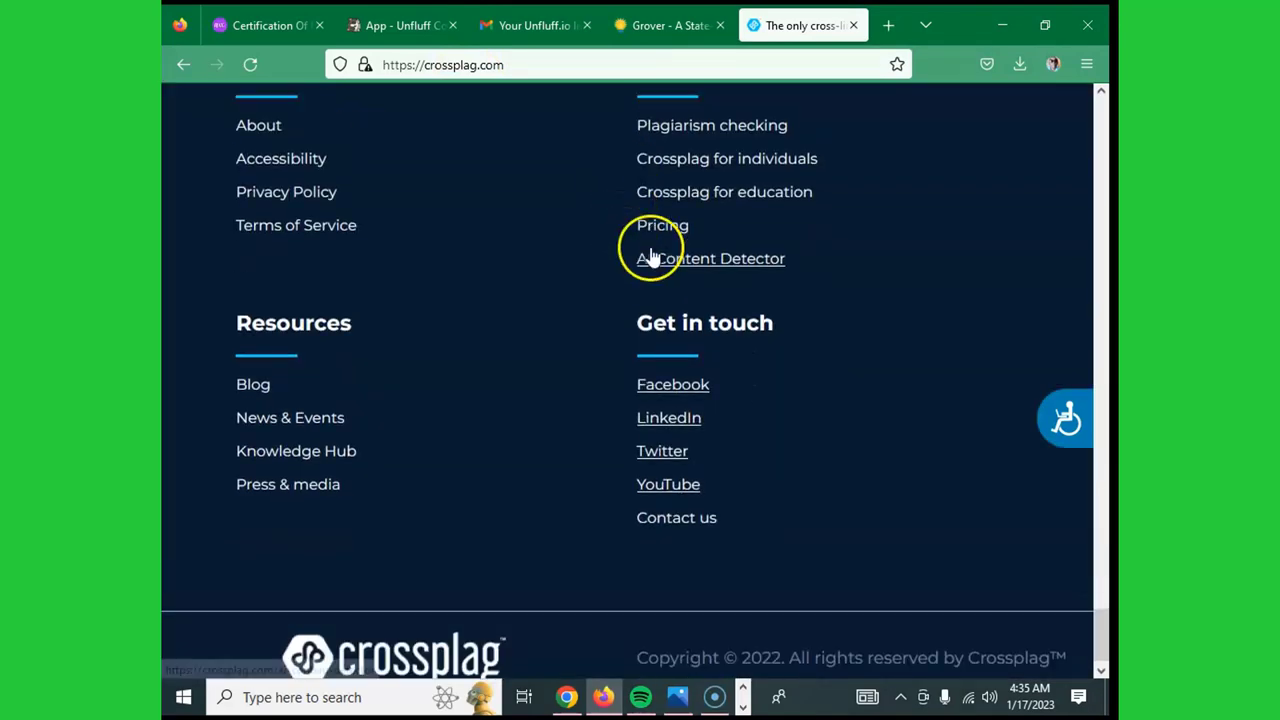
scroll(646, 251, "up", 4)
scroll(651, 257, "down", 2)
scroll(599, 289, "down", 2)
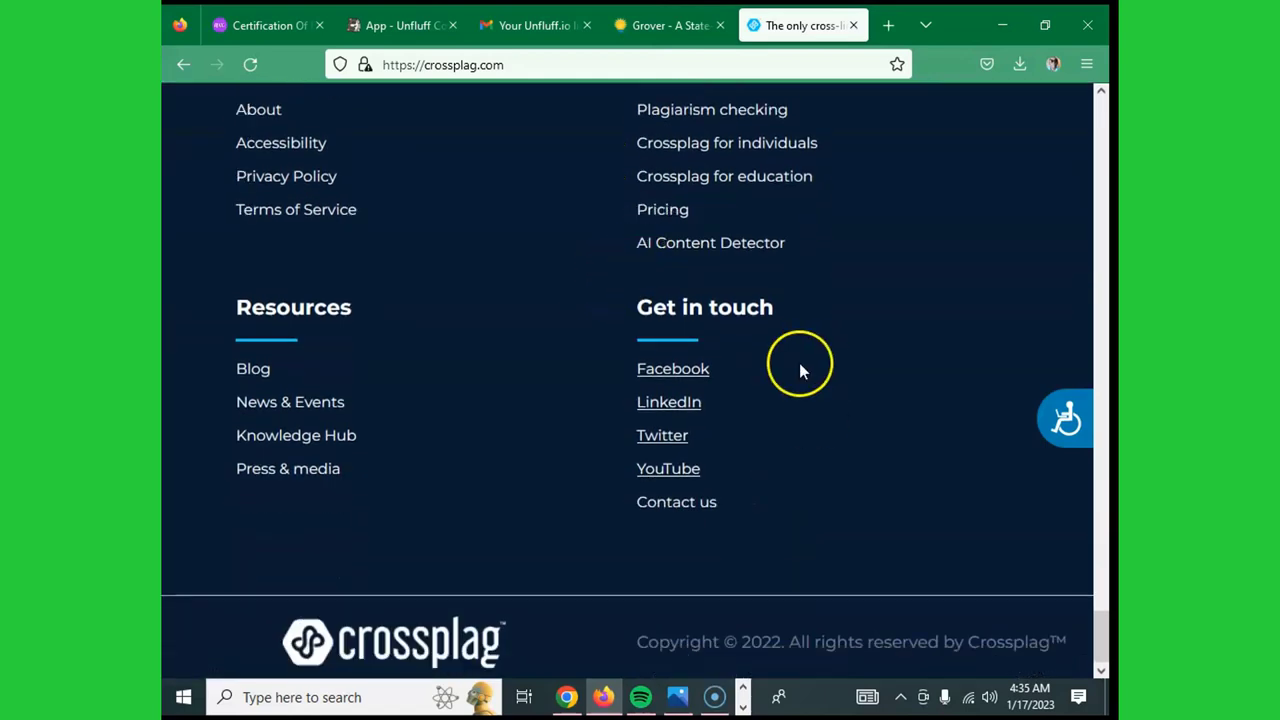
- Open Crossplag's AI Content Detector page and bring up Paste in its empty text box
left_click(704, 250)
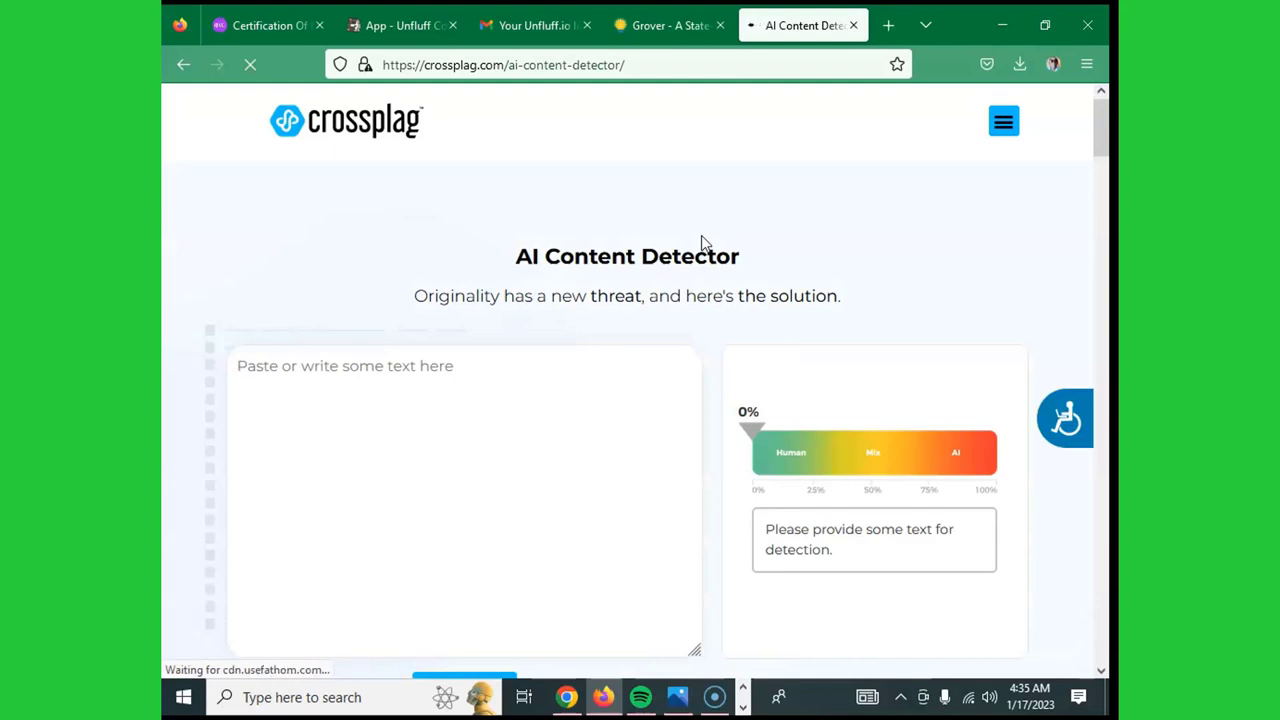
scroll(703, 240, "down", 2)
scroll(549, 206, "up", 1)
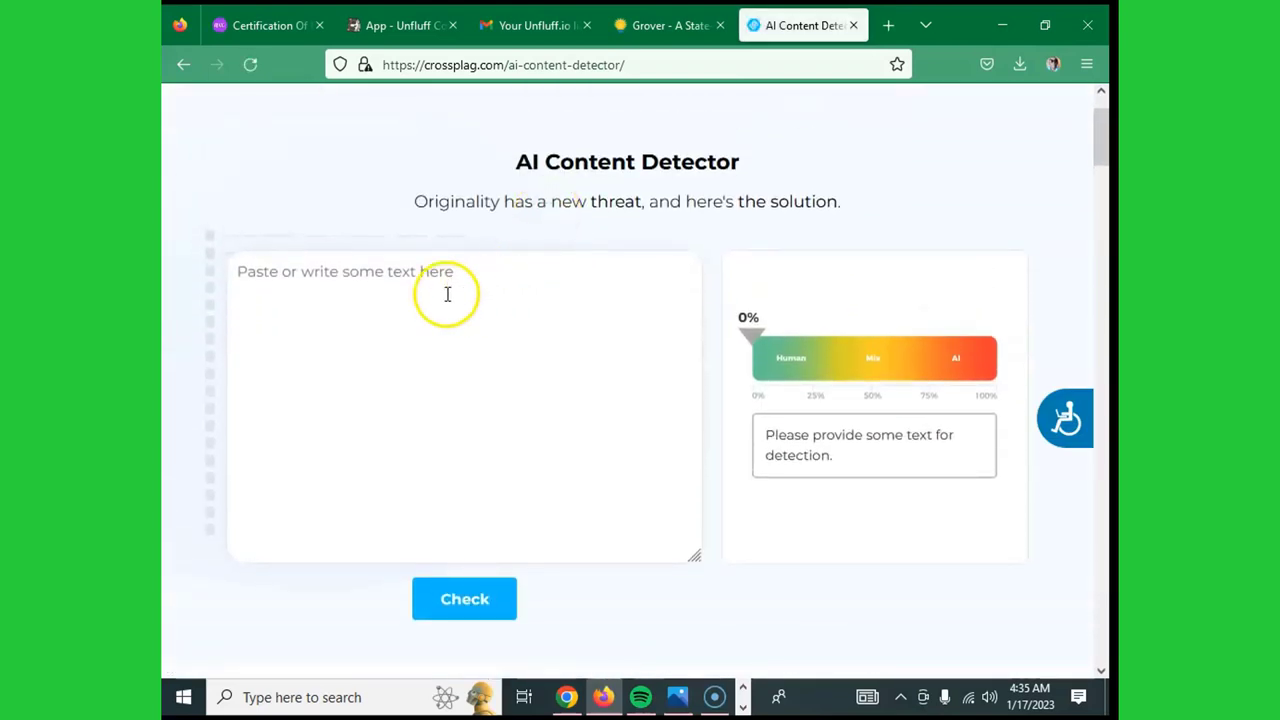
right_click(393, 283)
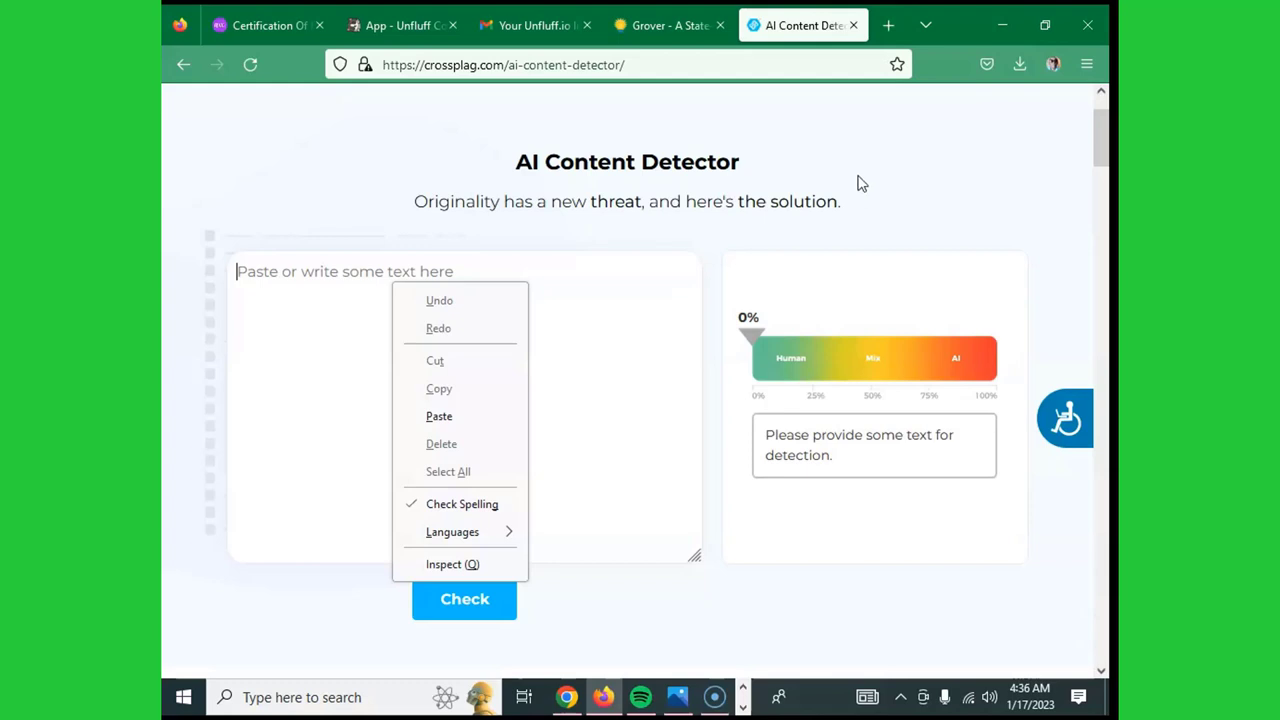
- Search Google for 'sapling ai detector' in a new tab and open Sapling's detector result
left_click(888, 25)
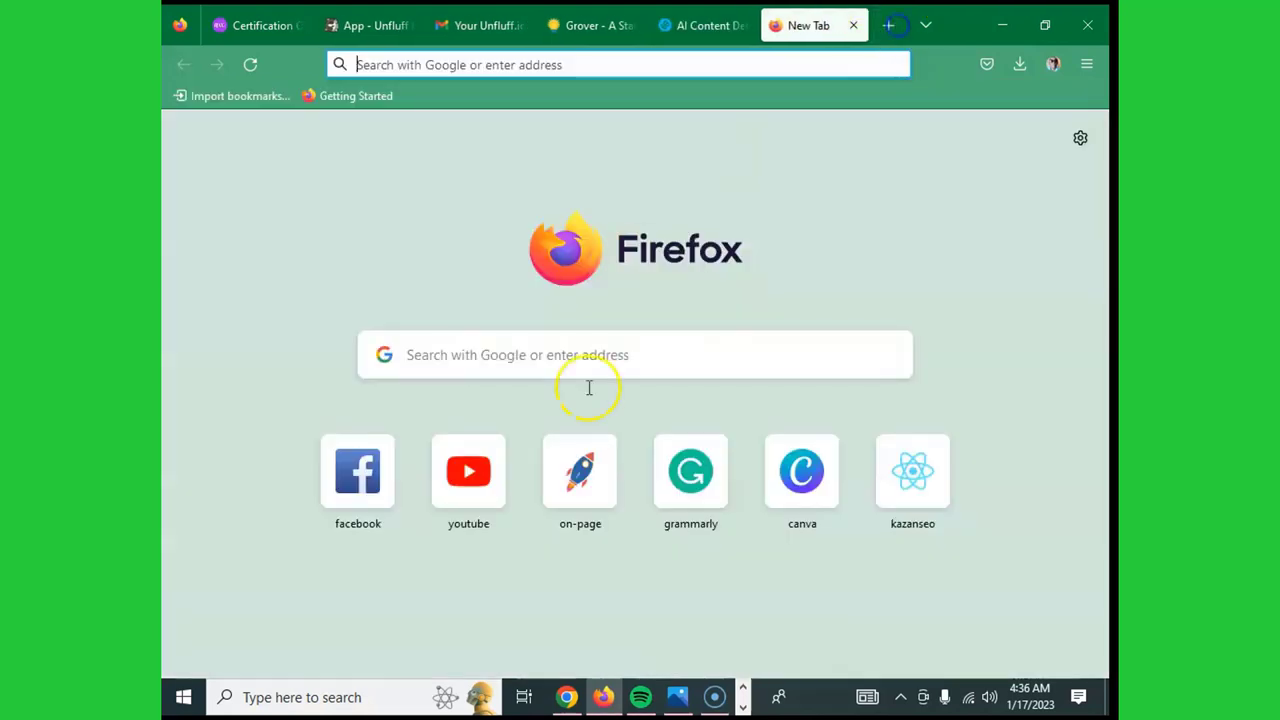
left_click(601, 346)
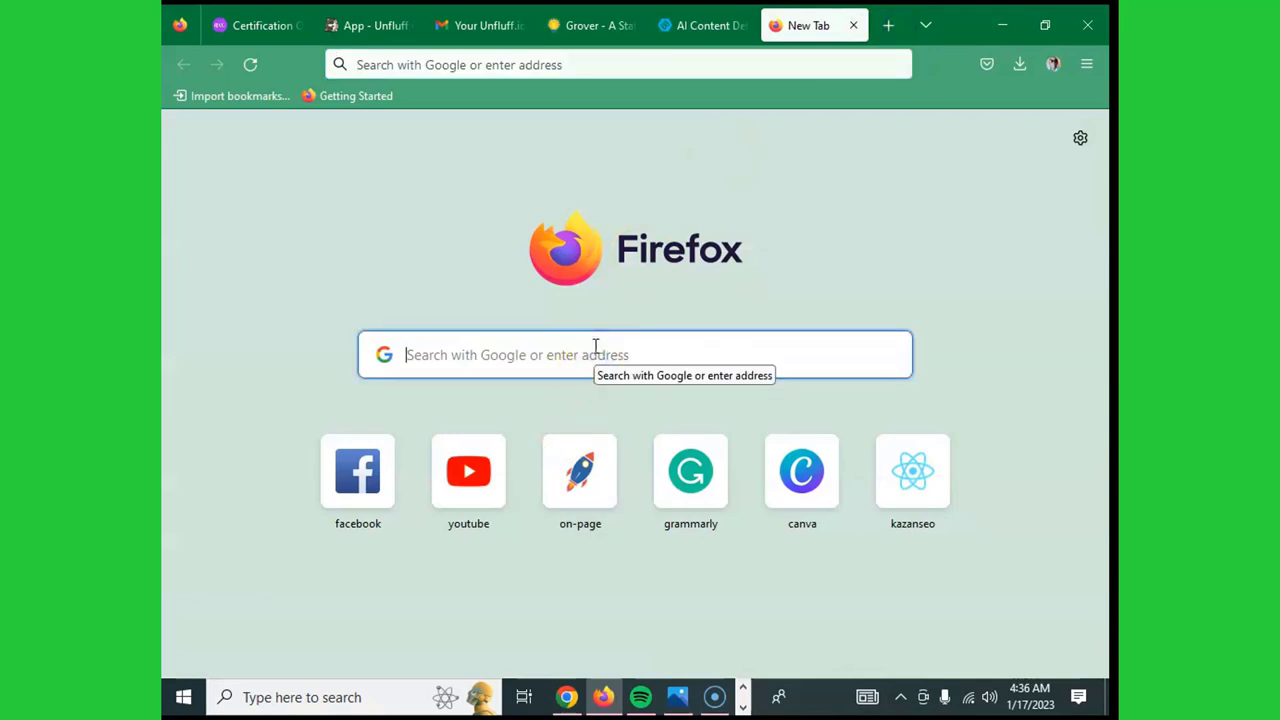
type("saplin")
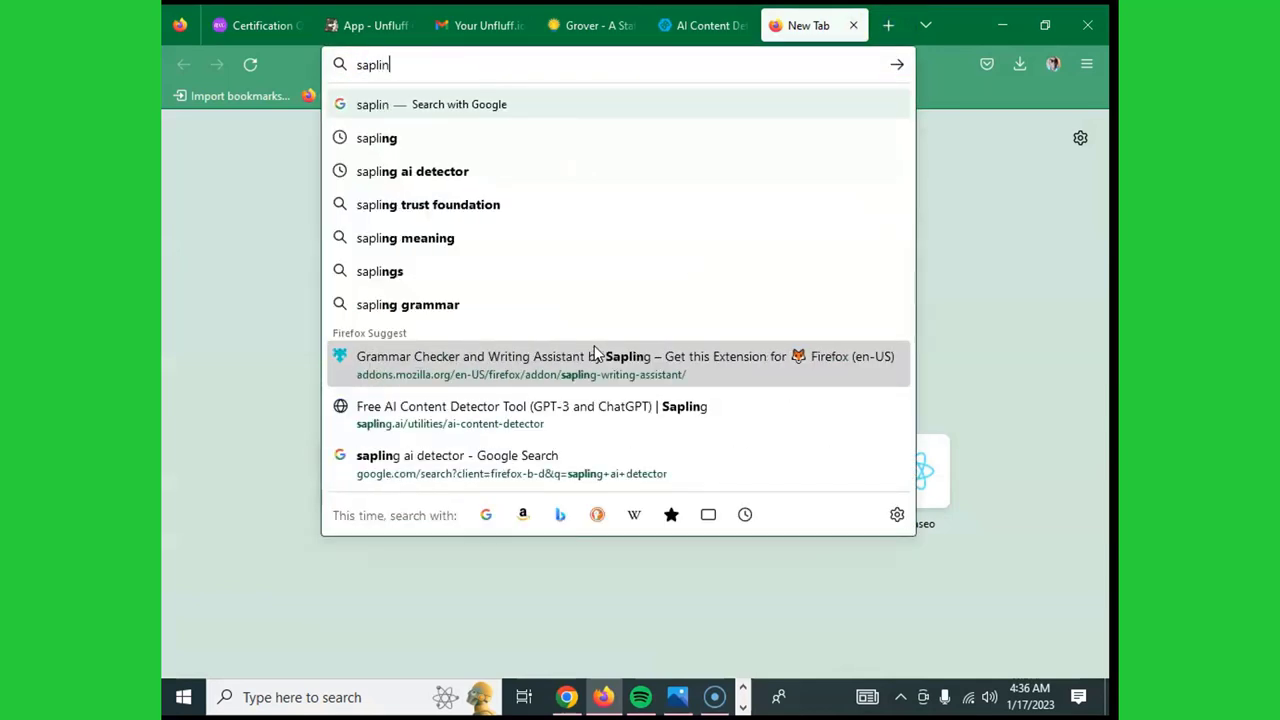
type("g")
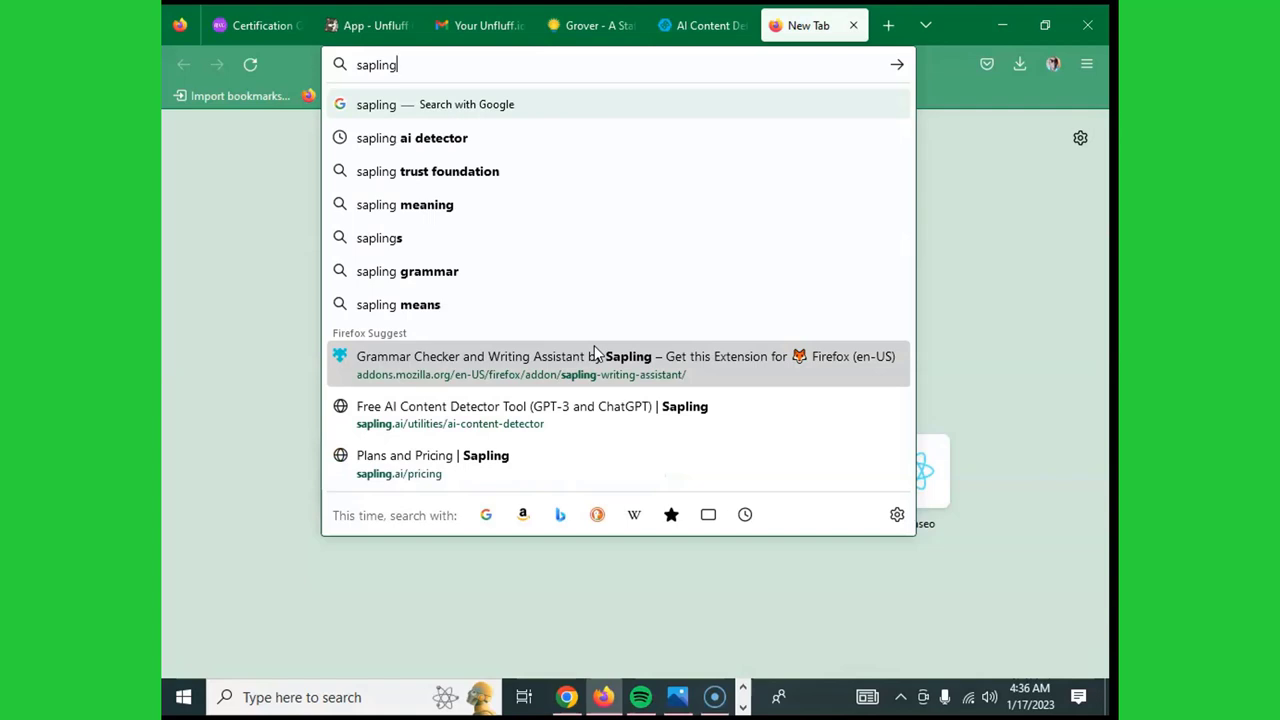
key("Return")
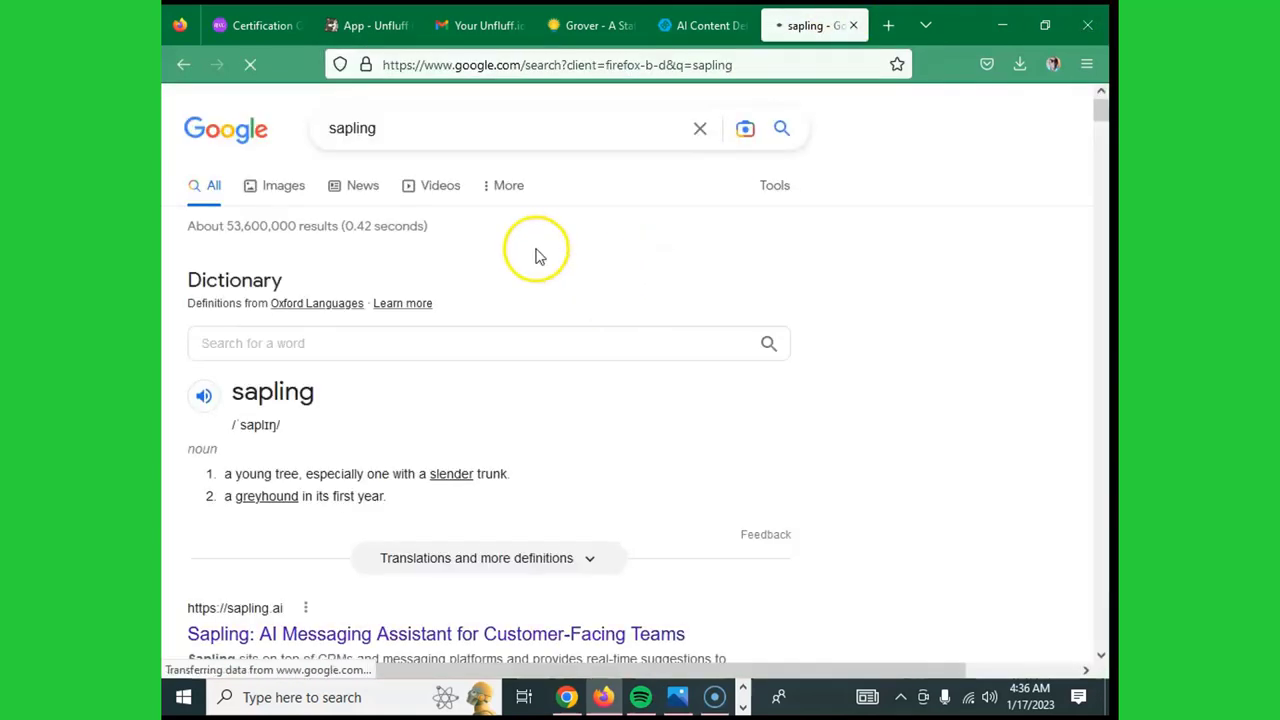
left_click(519, 136)
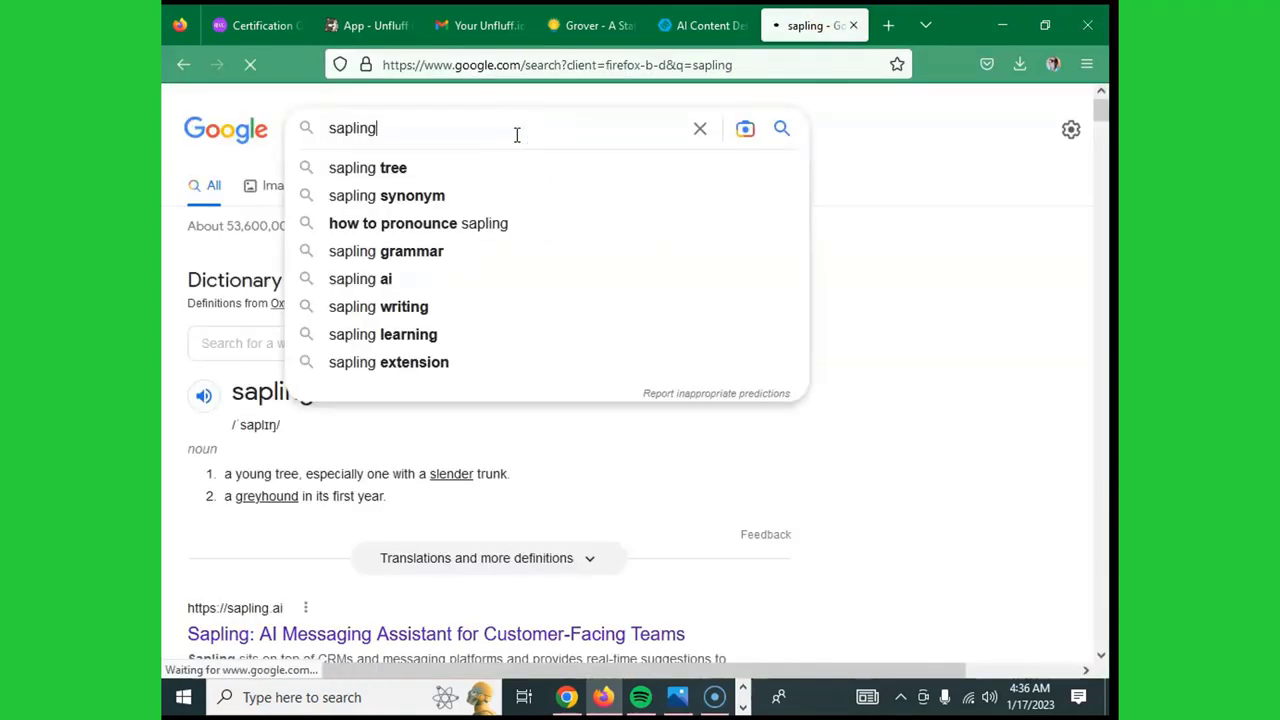
type("ai de")
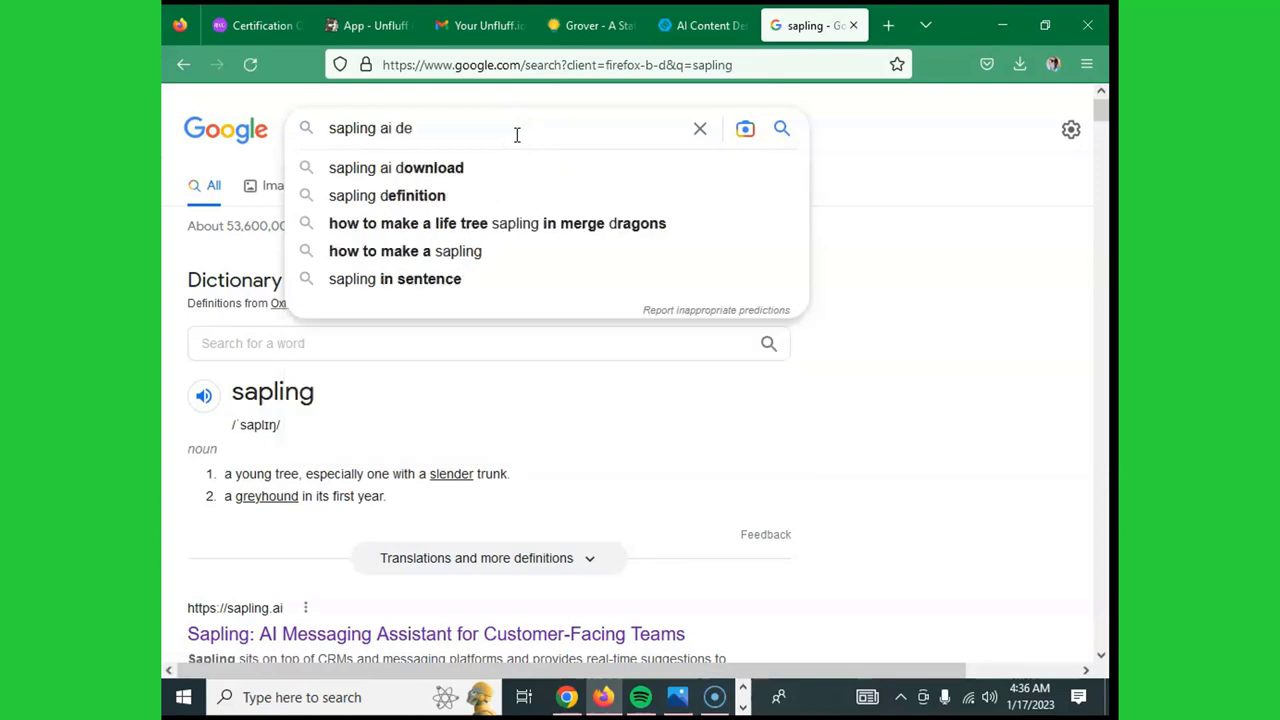
type("tector")
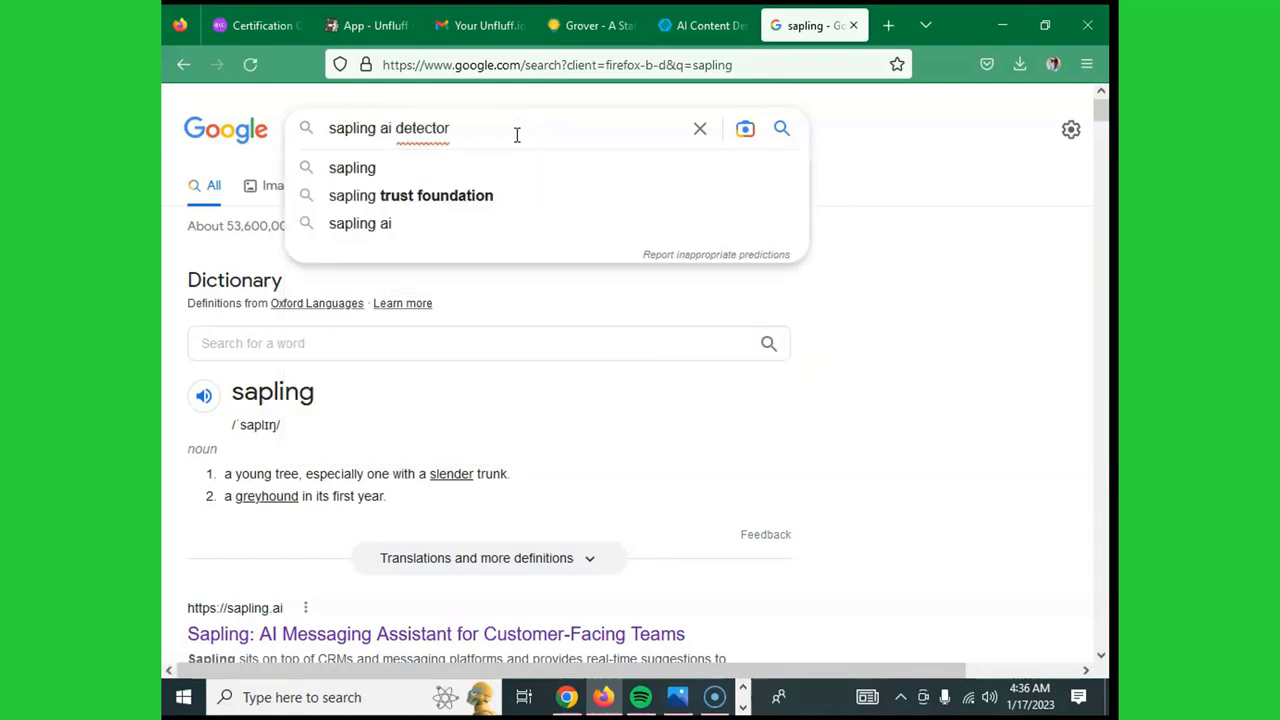
key("Return")
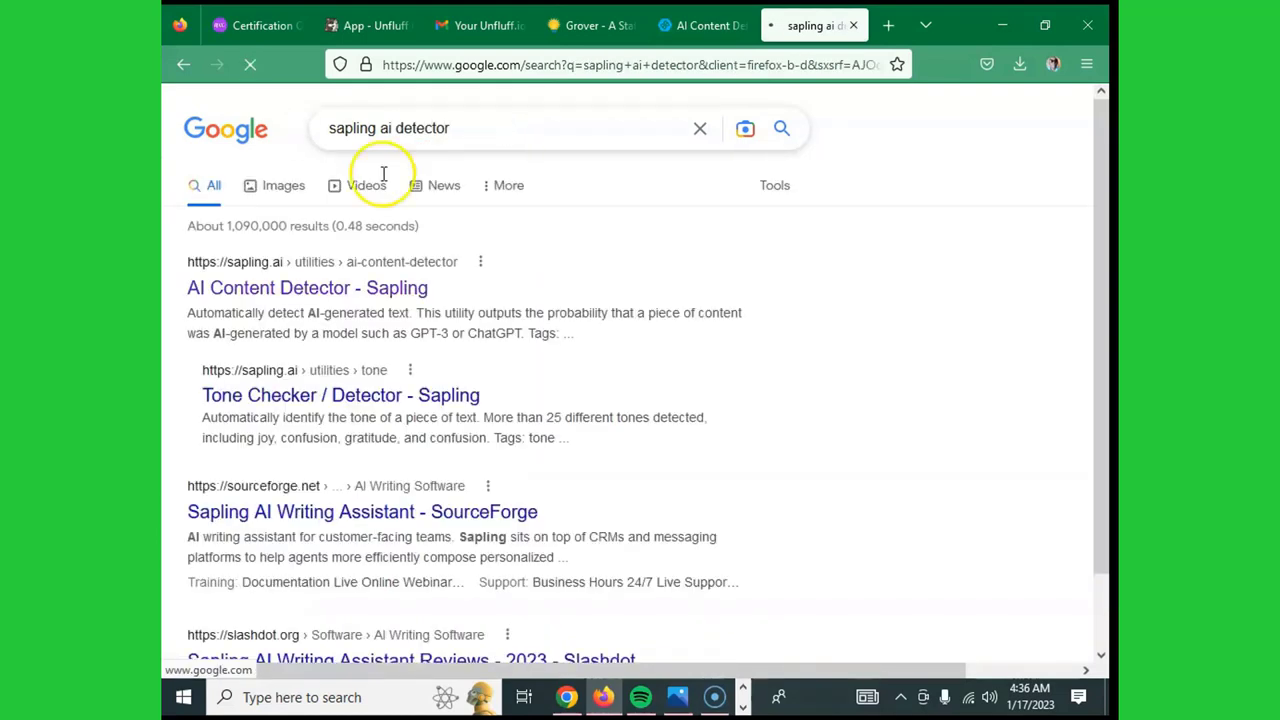
left_click(330, 290)
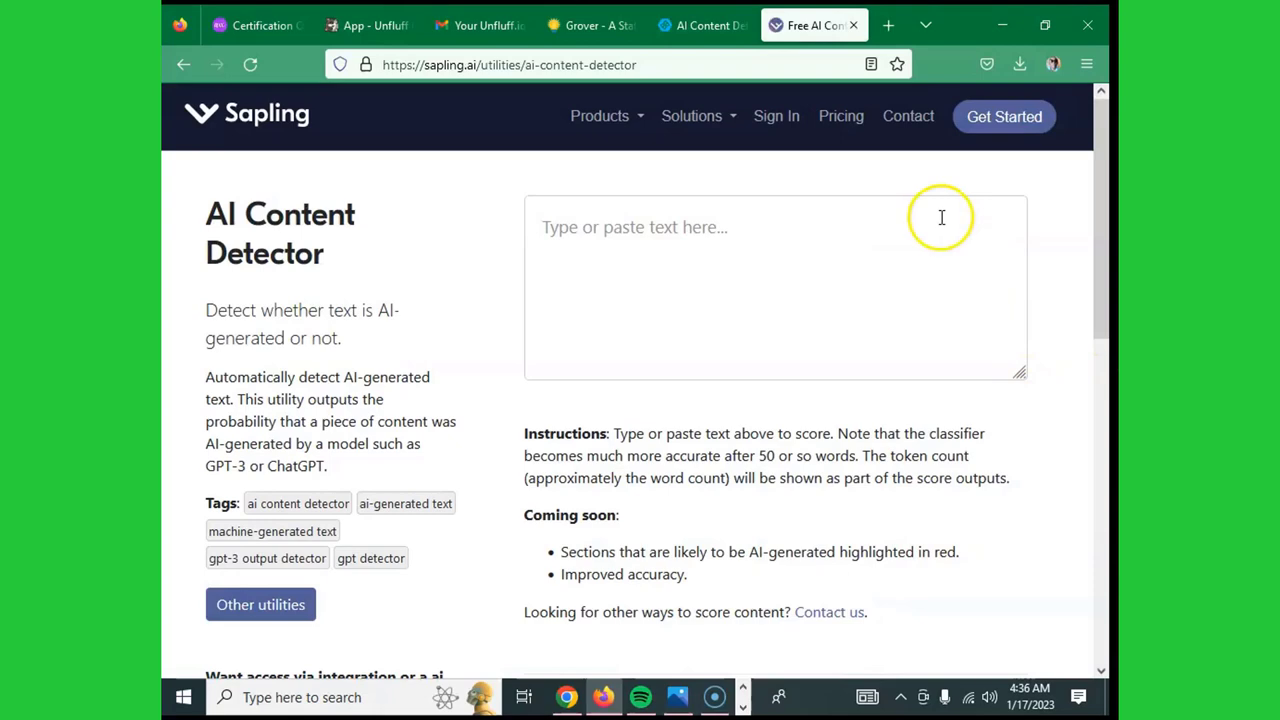
right_click(620, 225)
left_click(852, 281)
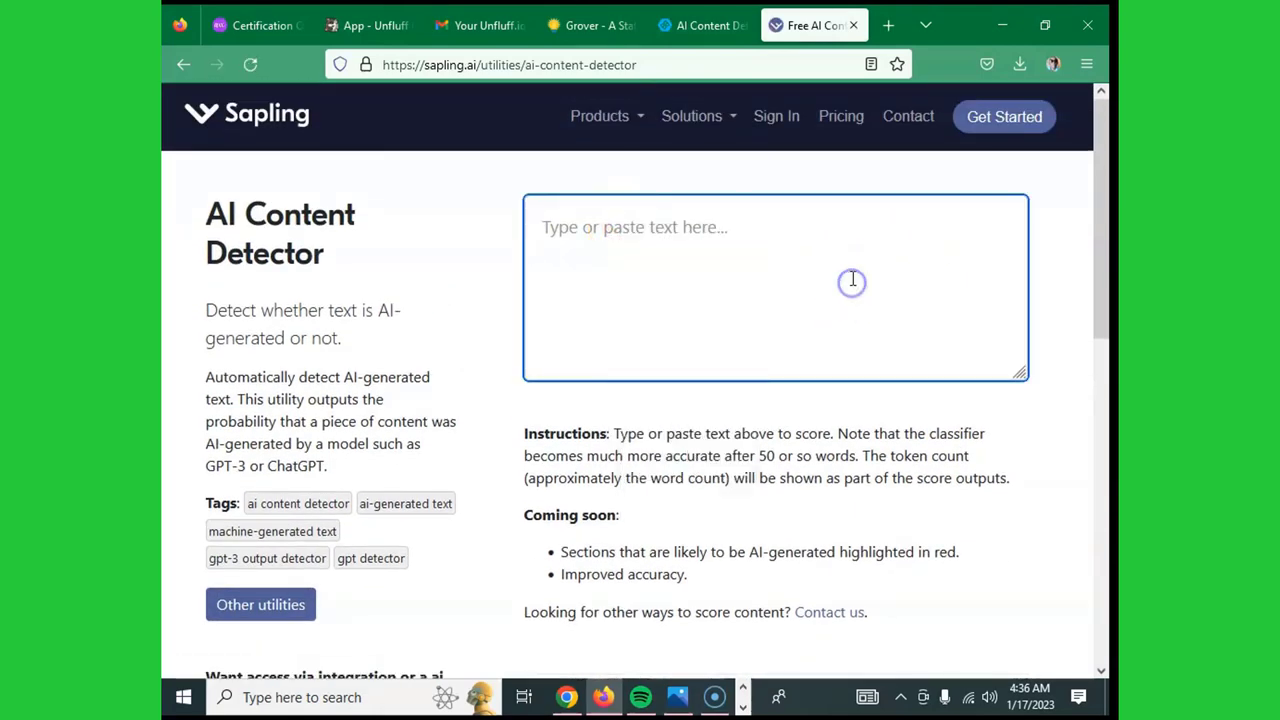
scroll(852, 281, "down", 8)
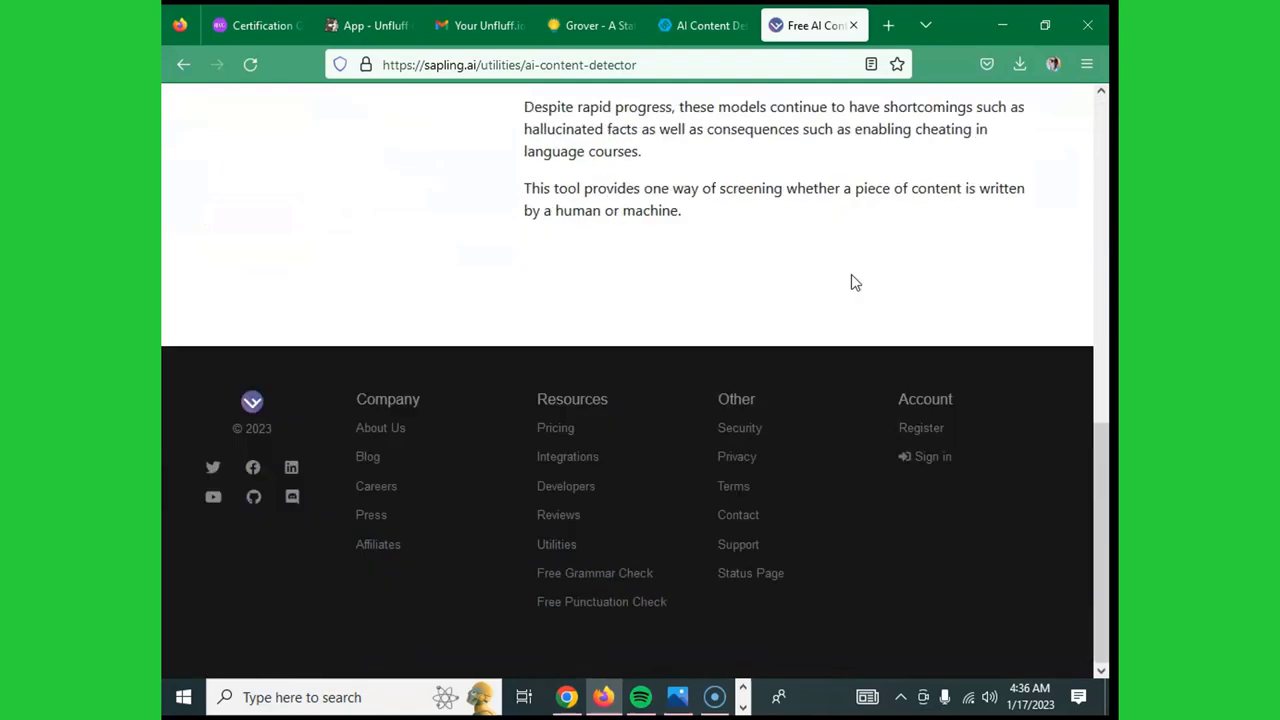
scroll(852, 281, "up", 10)
scroll(853, 275, "down", 1)
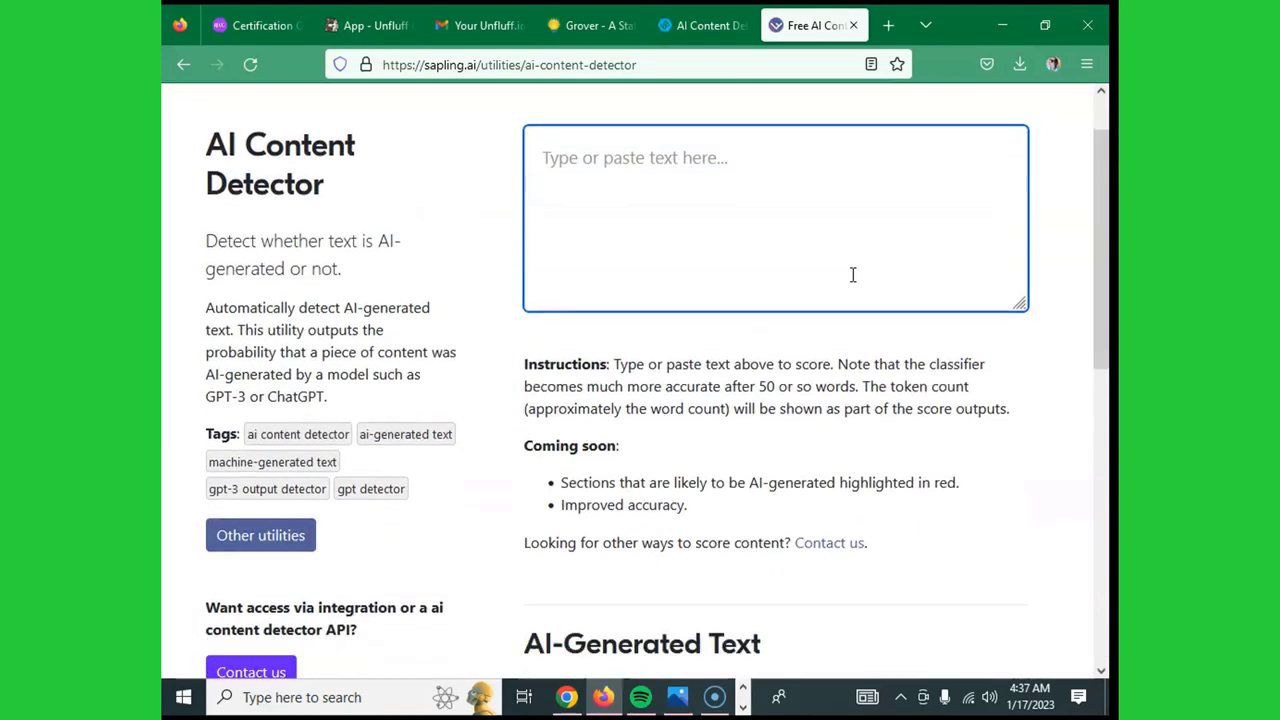
scroll(853, 275, "up", 1)
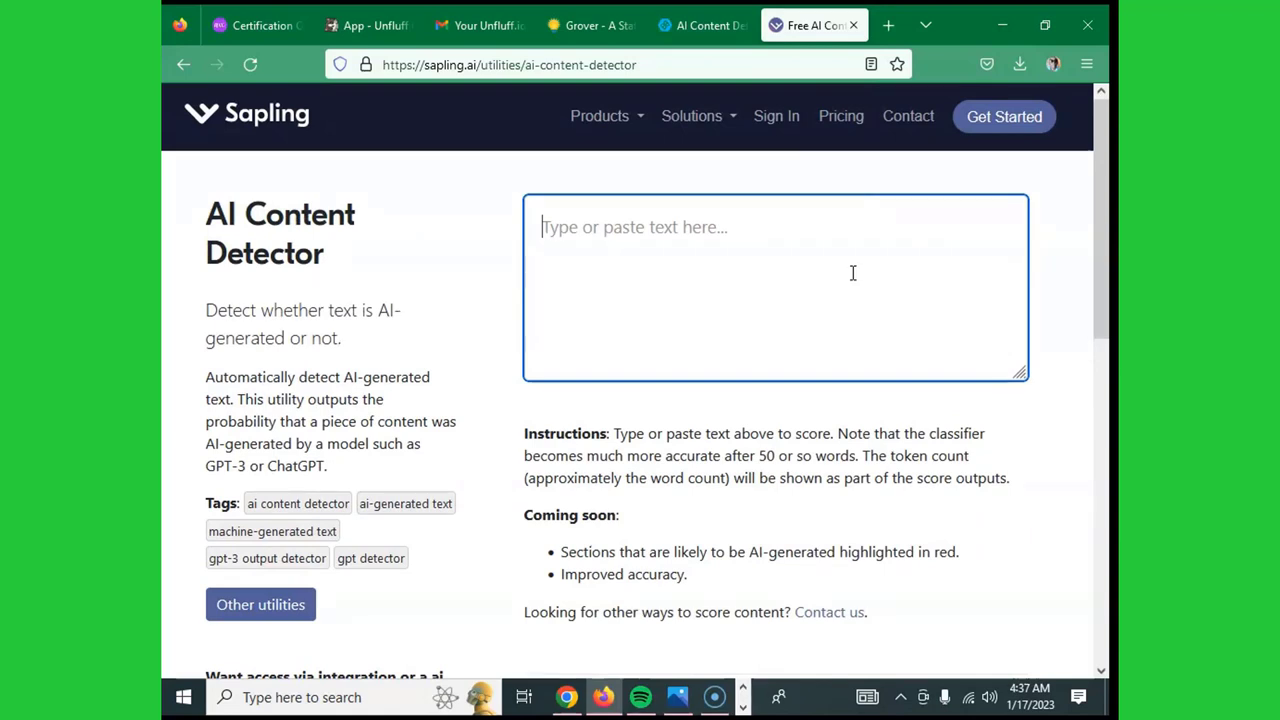
scroll(834, 300, "down", 3)
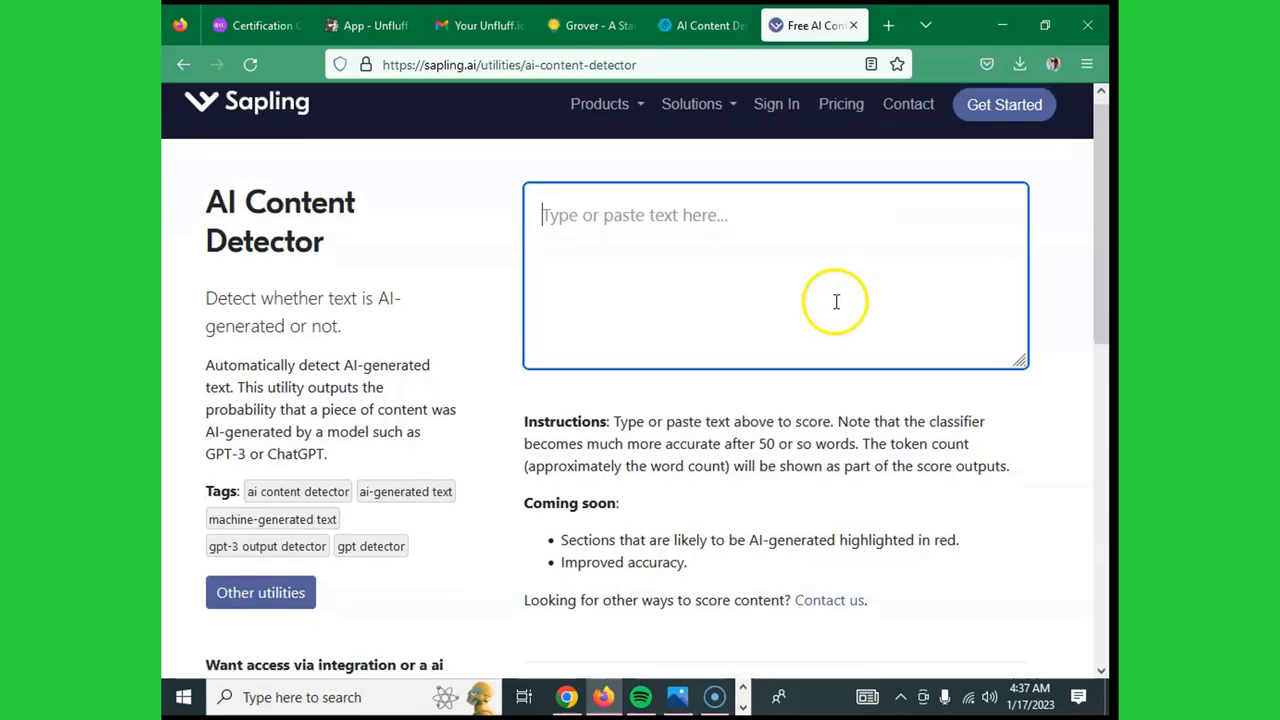
scroll(838, 295, "up", 3)
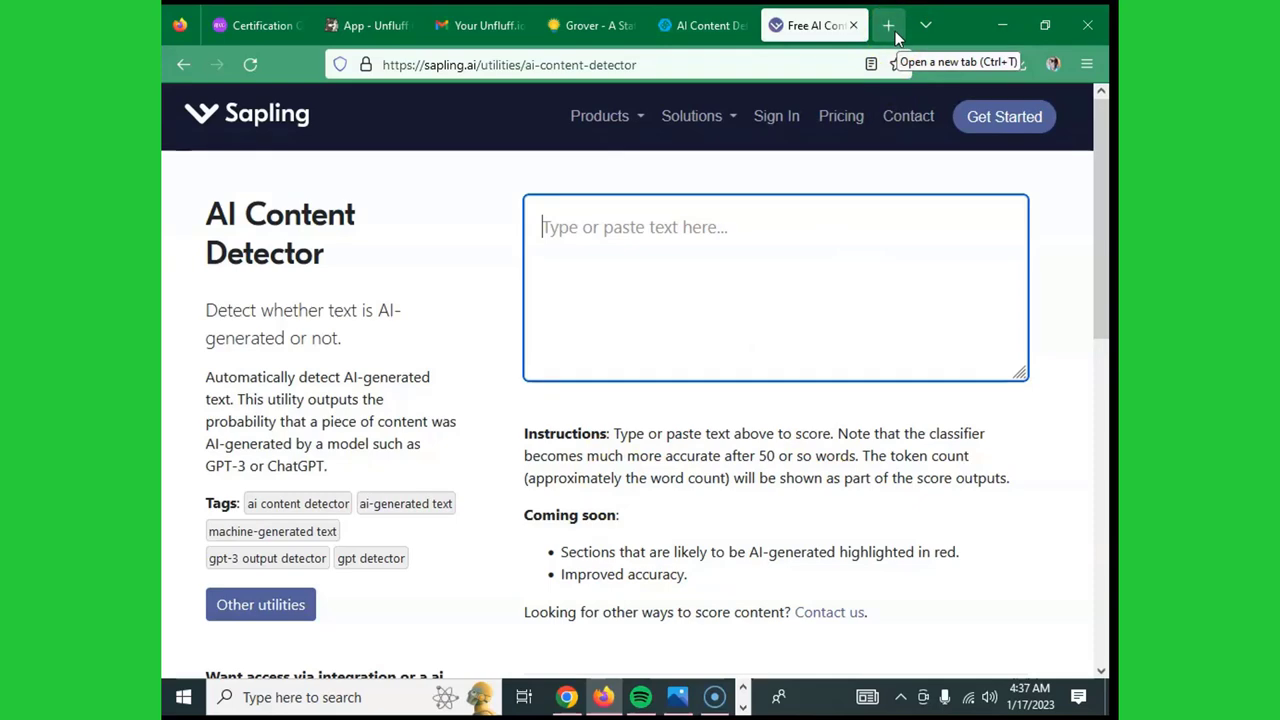
- Load corrector.app in a fresh tab to reach its spell and grammar checker
left_click(896, 38)
left_click(568, 362)
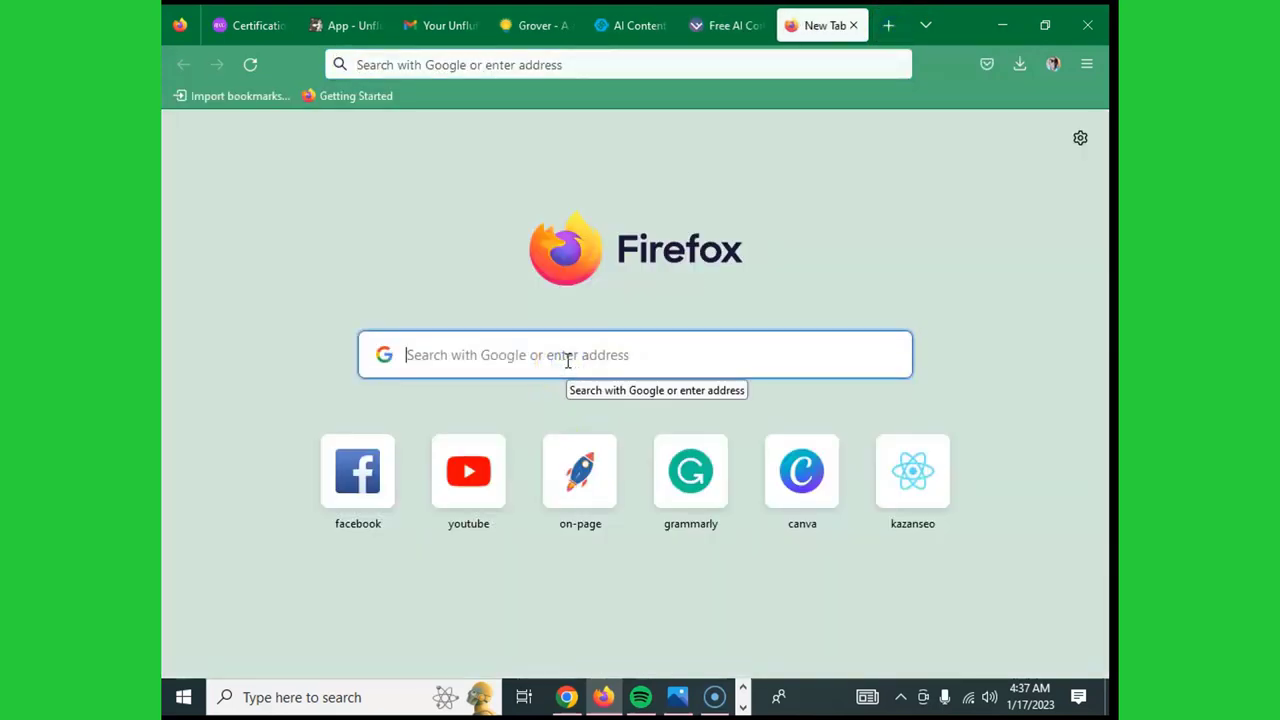
type("corre")
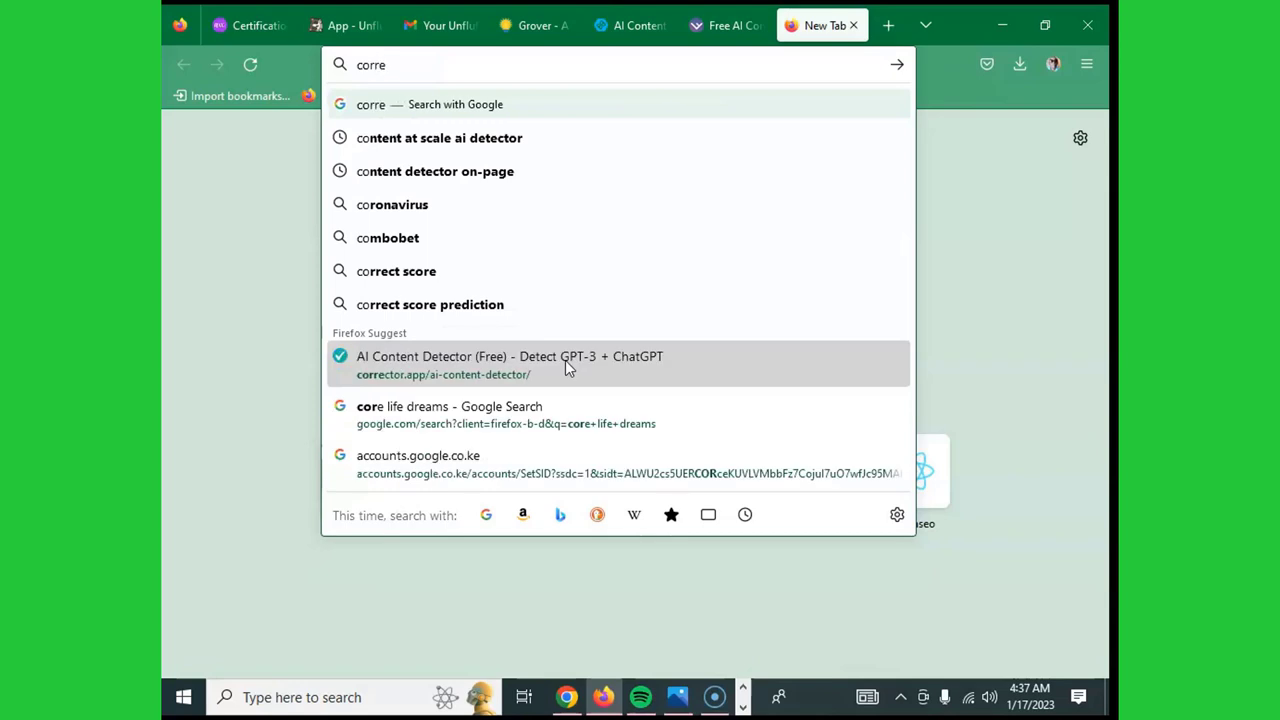
type("ctor")
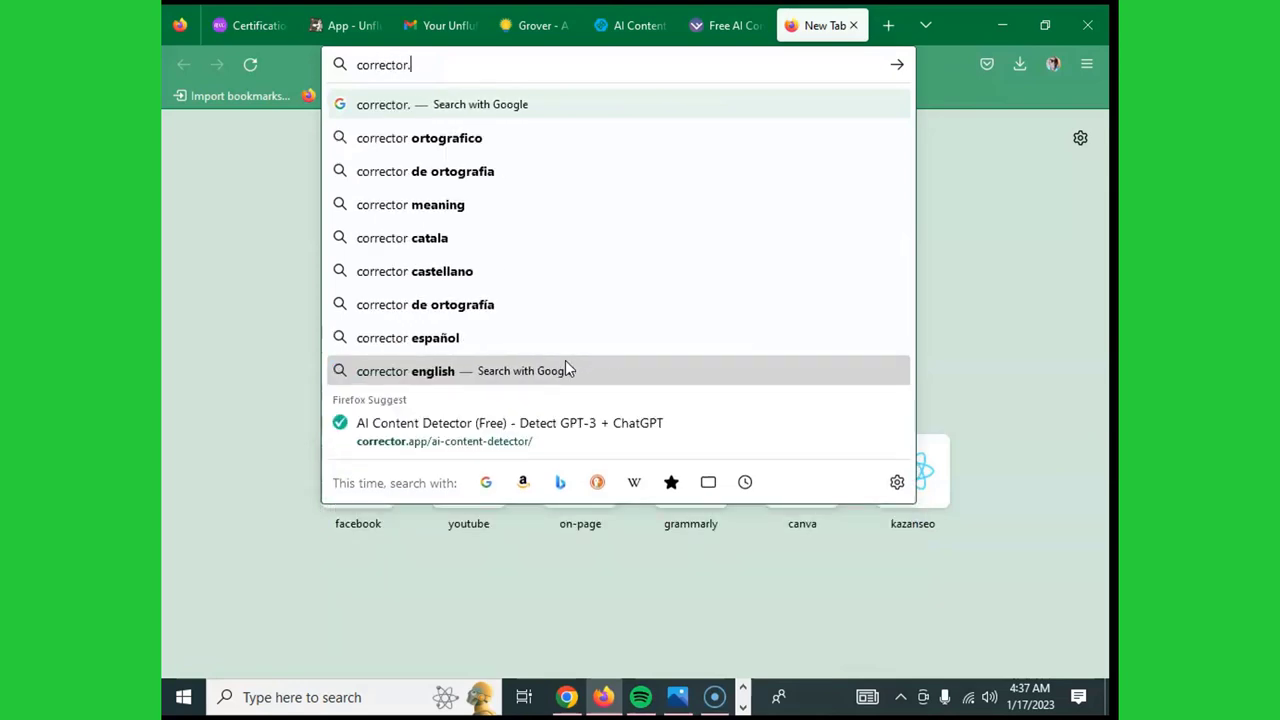
type(".app")
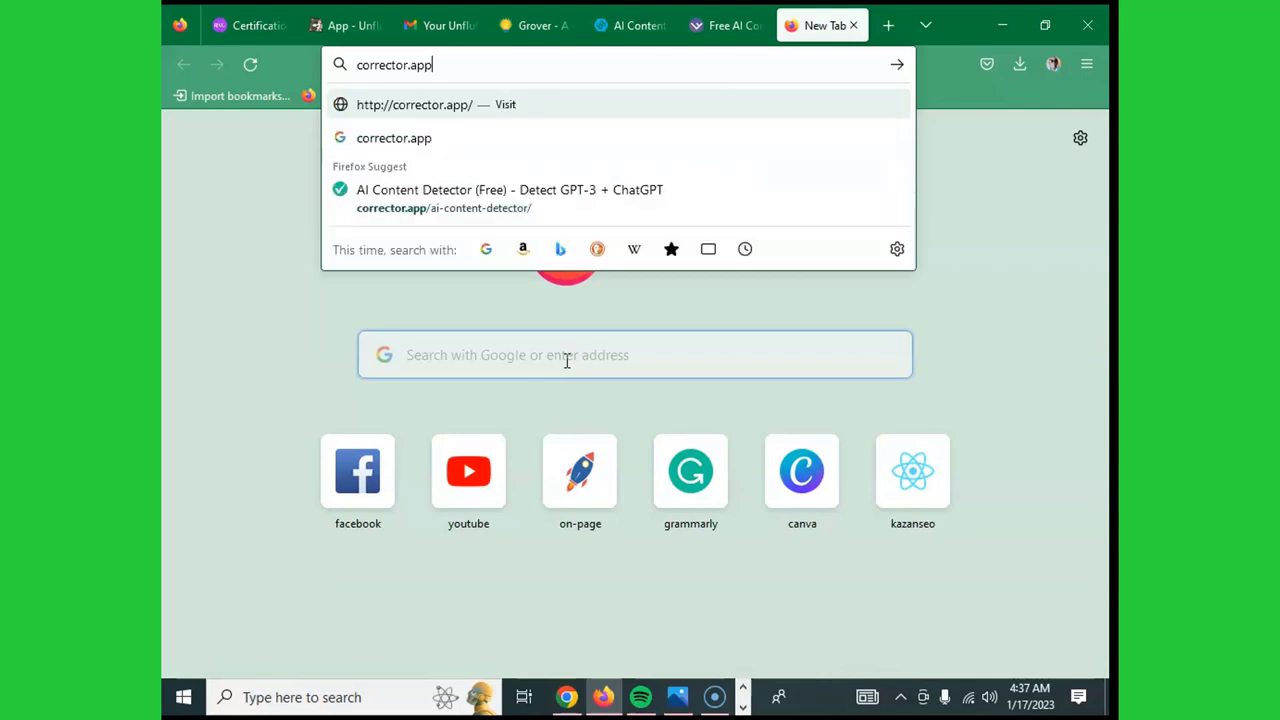
key("Return")
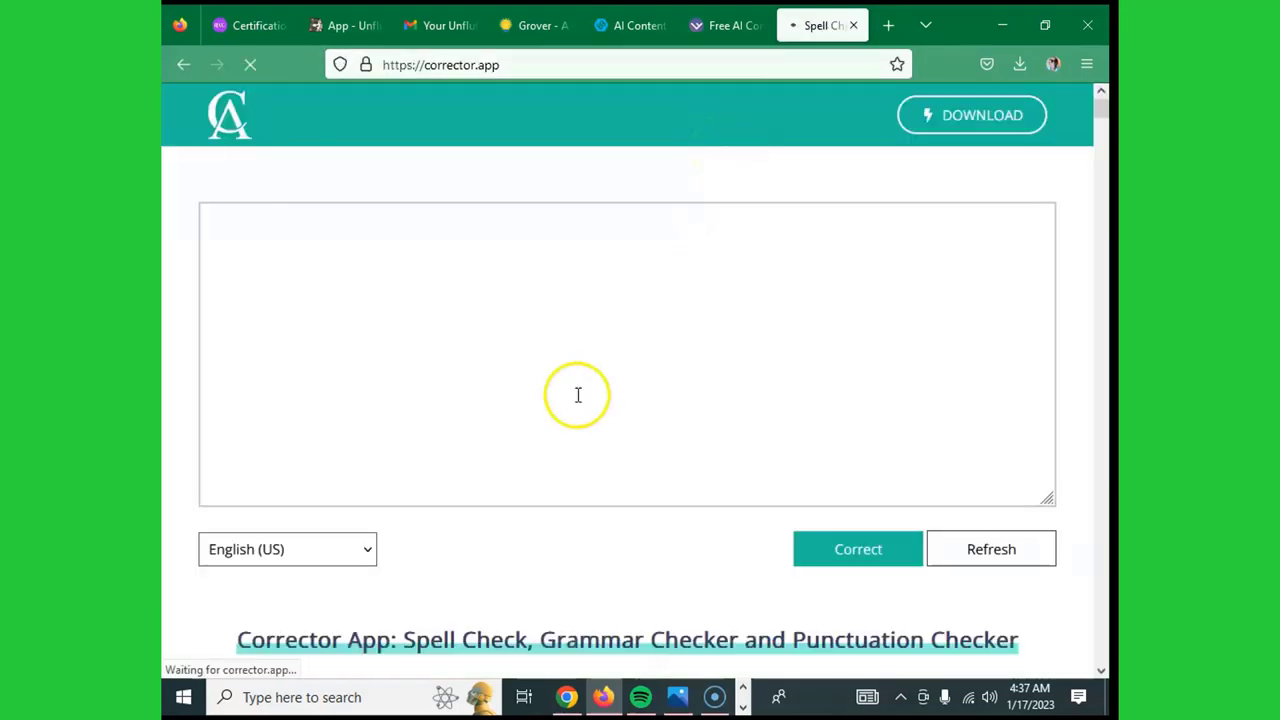
right_click(441, 307)
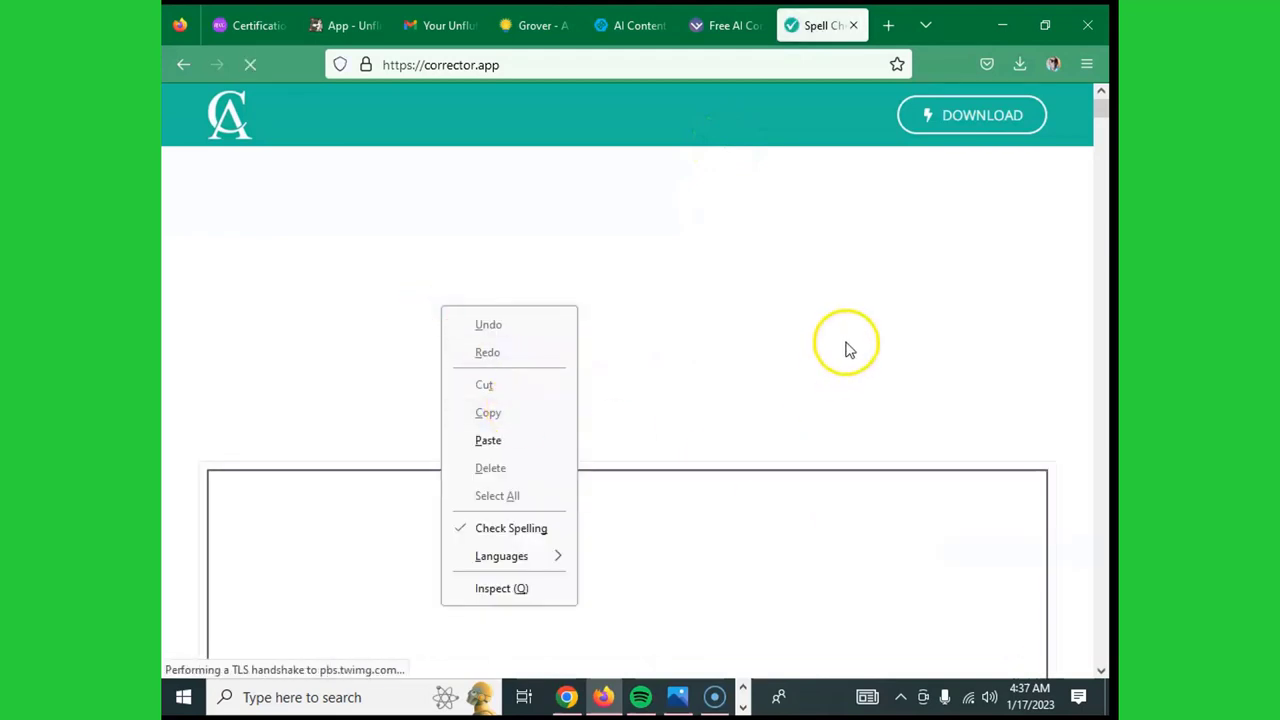
scroll(855, 330, "down", 5)
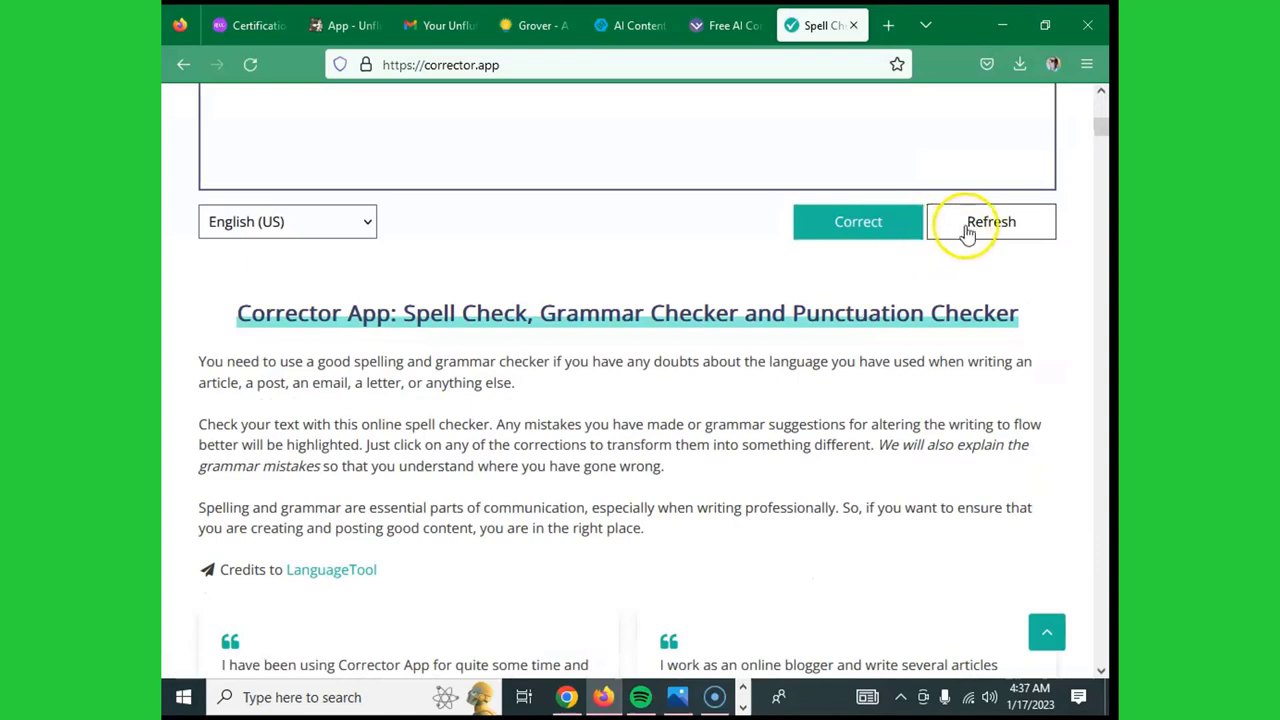
left_click(860, 228)
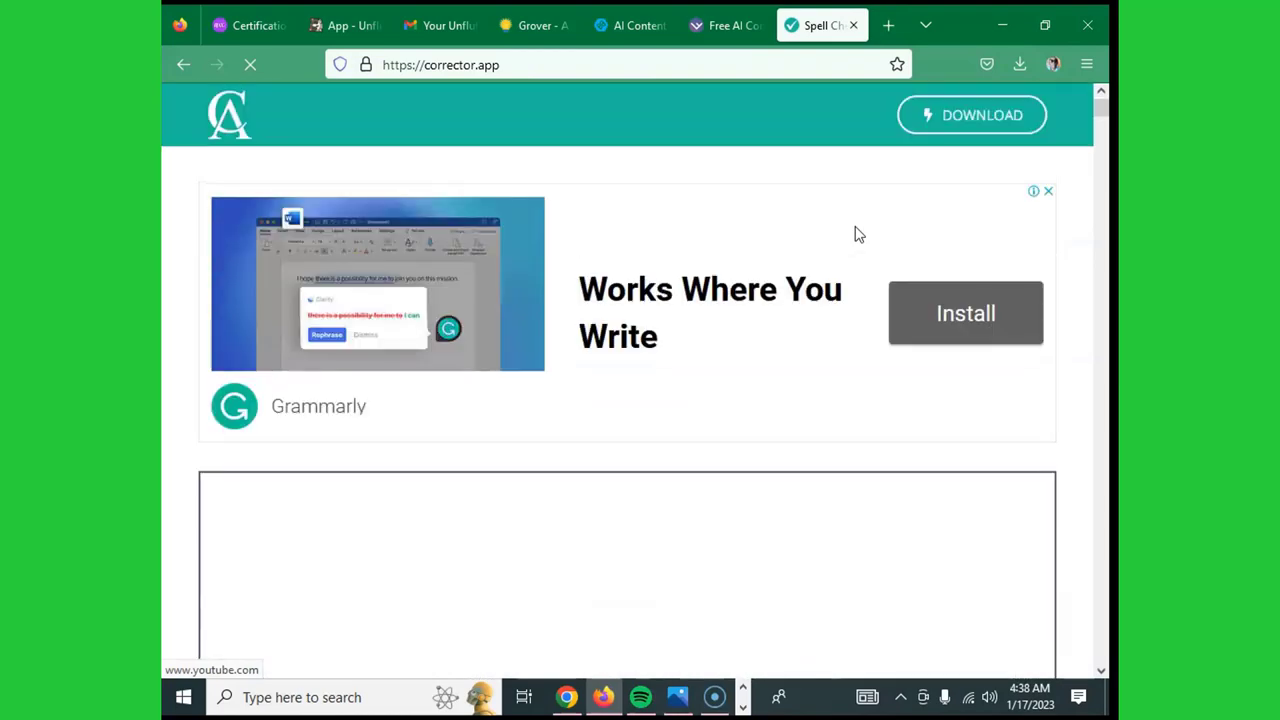
scroll(857, 234, "down", 20)
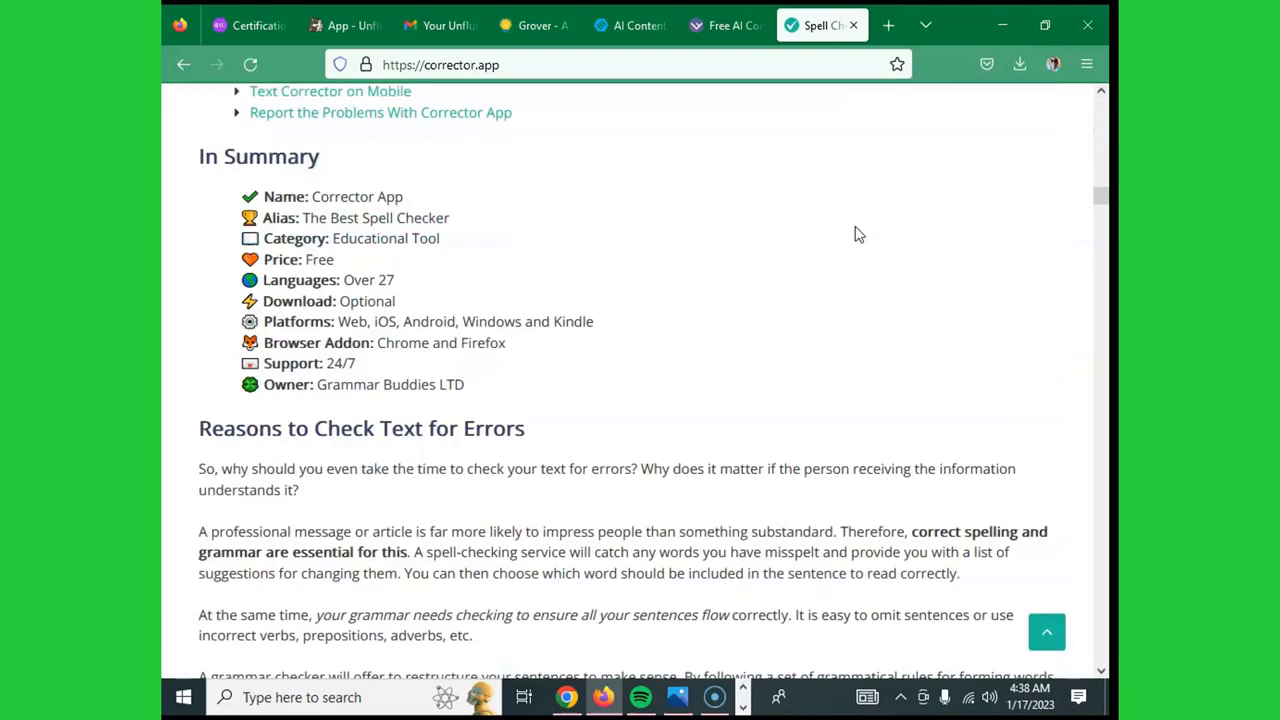
scroll(857, 234, "up", 5)
scroll(855, 231, "down", 2)
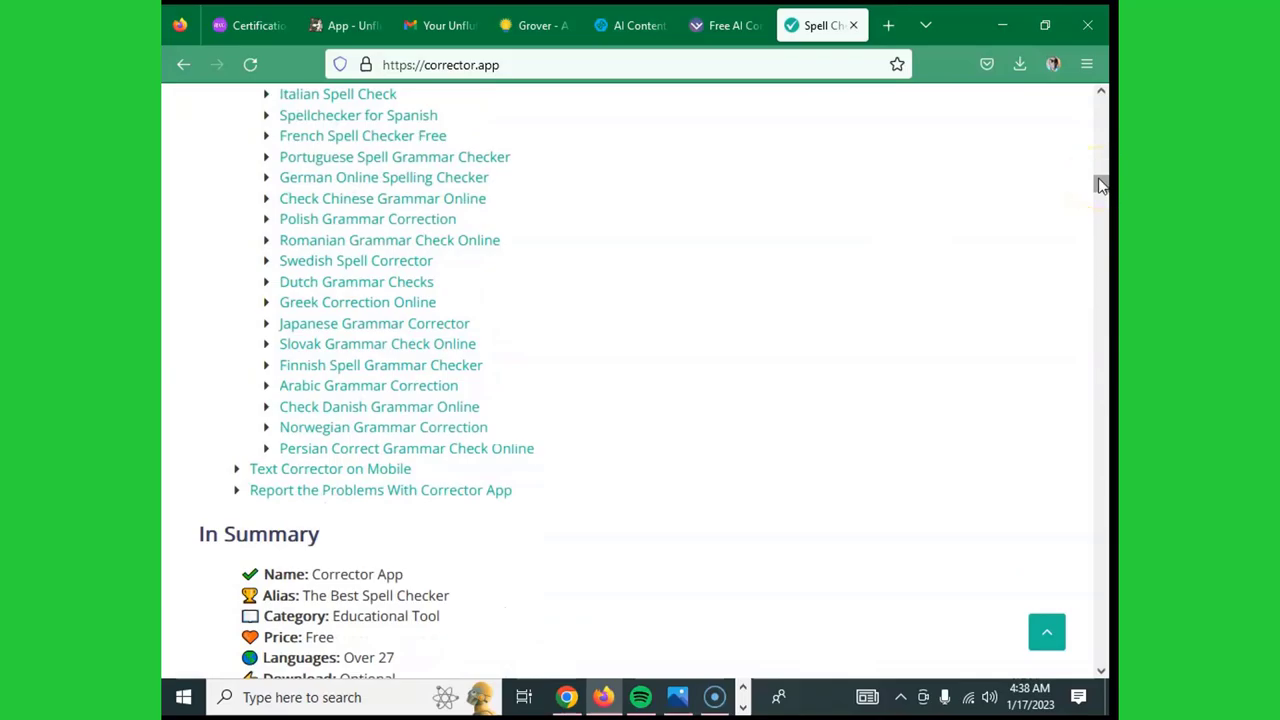
left_click_drag(1100, 185, 1103, 634)
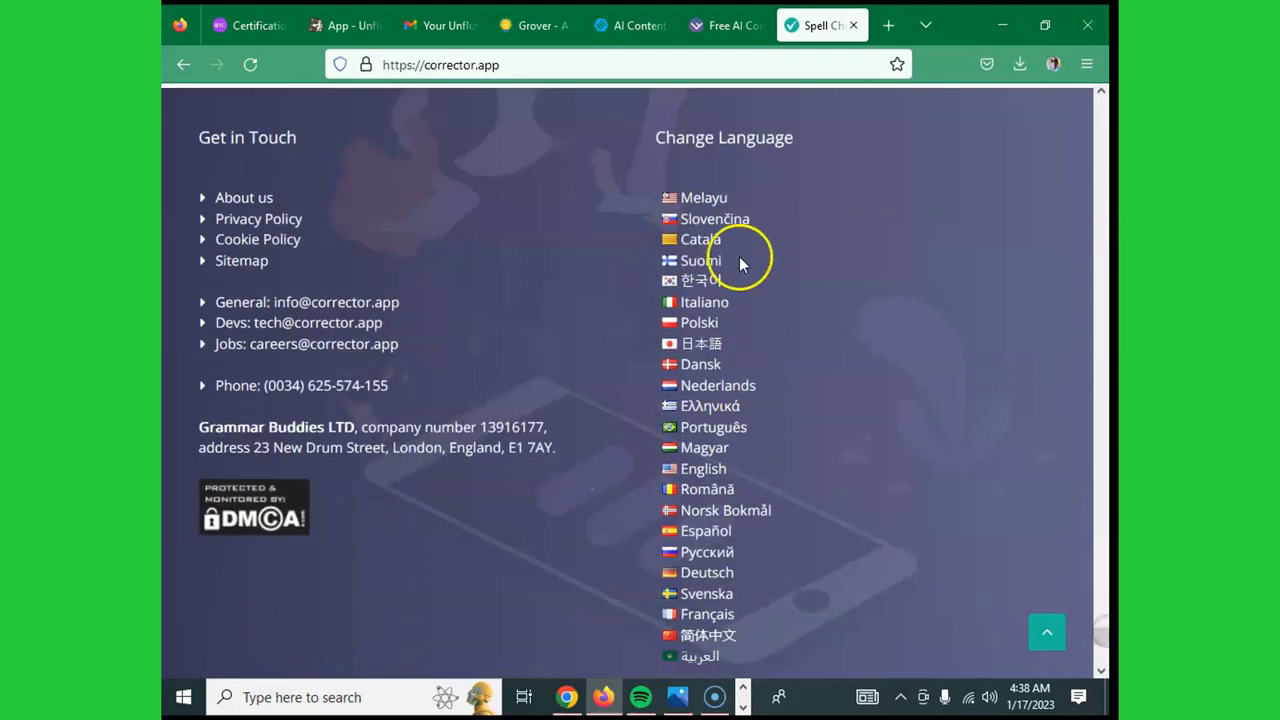
scroll(736, 205, "down", 3)
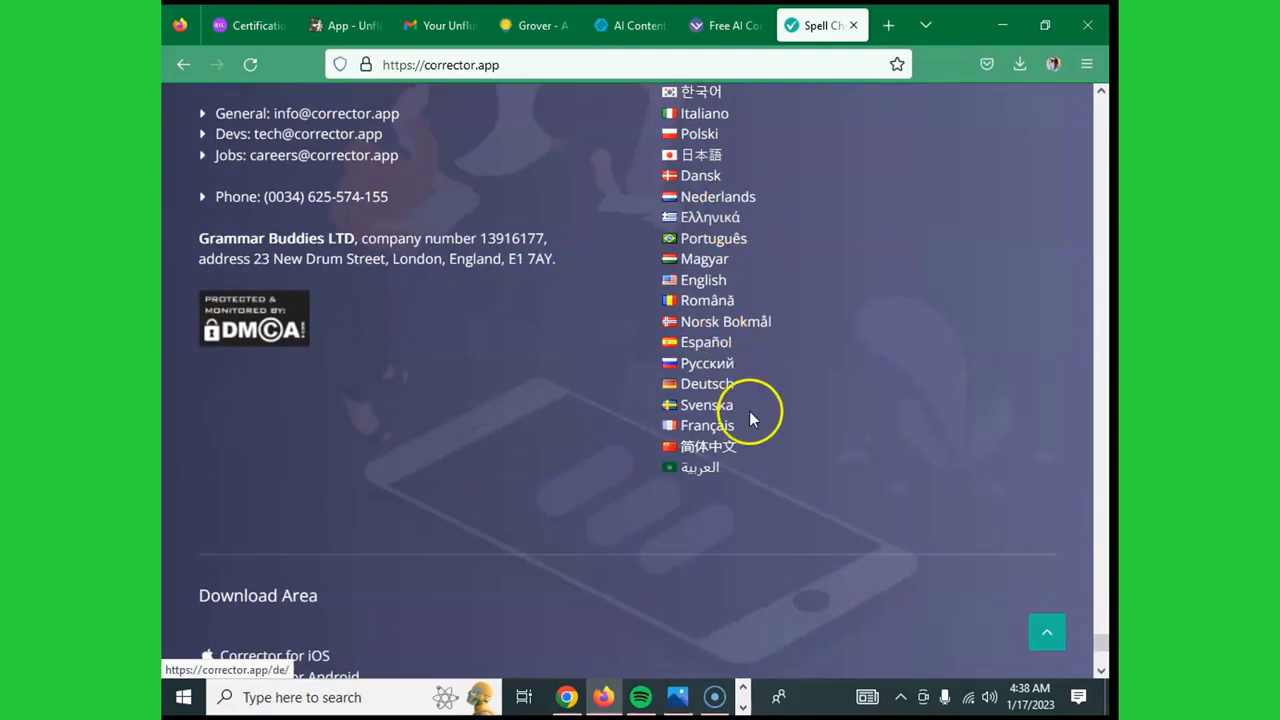
scroll(766, 420, "up", 8)
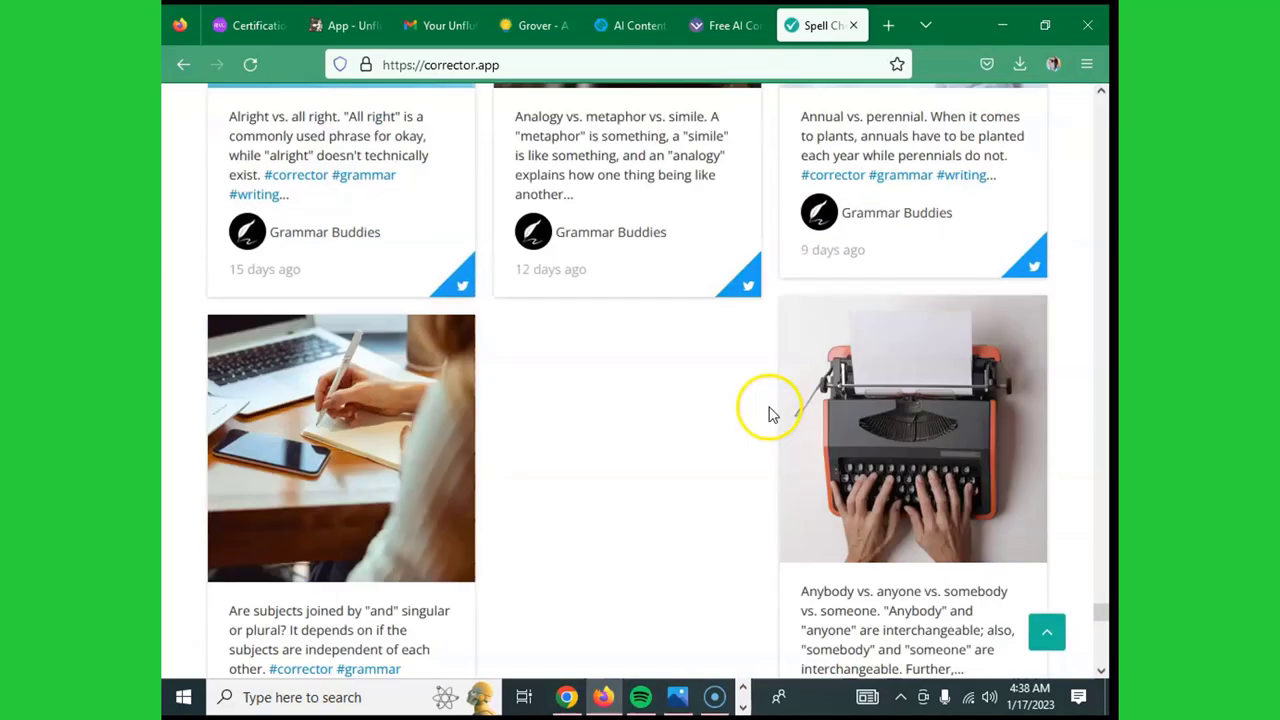
scroll(770, 415, "up", 20)
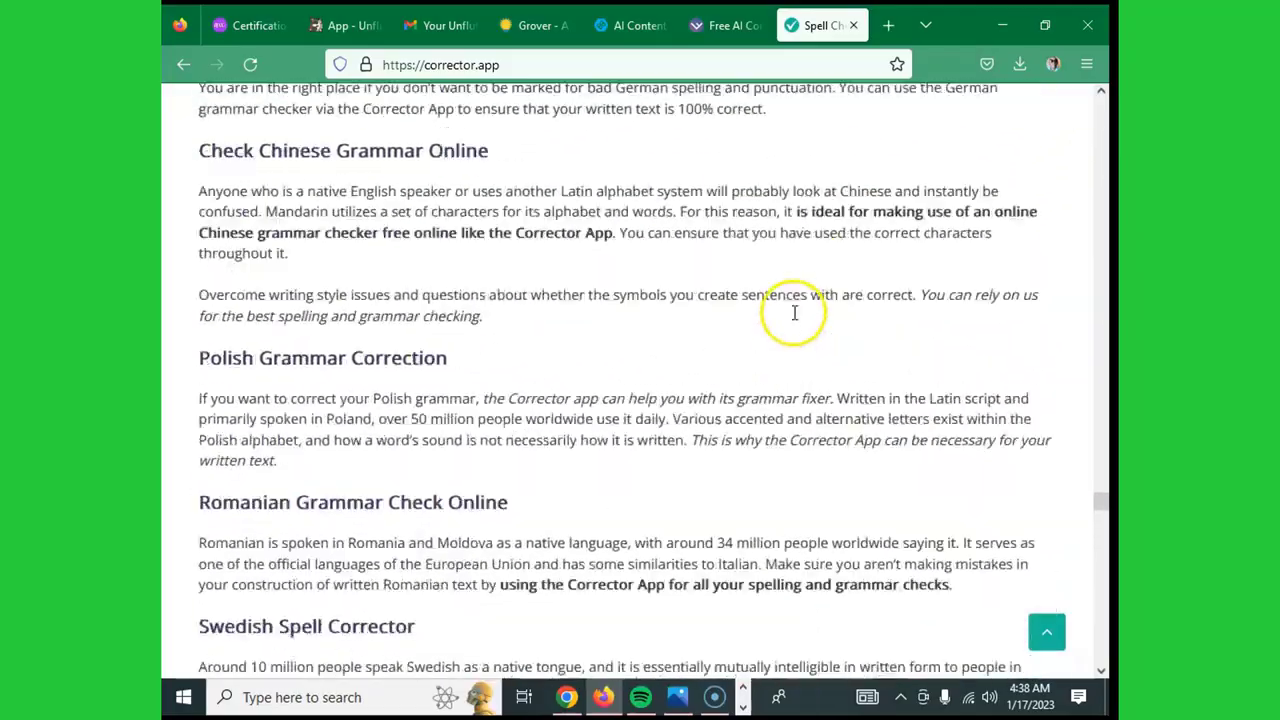
scroll(794, 313, "up", 20)
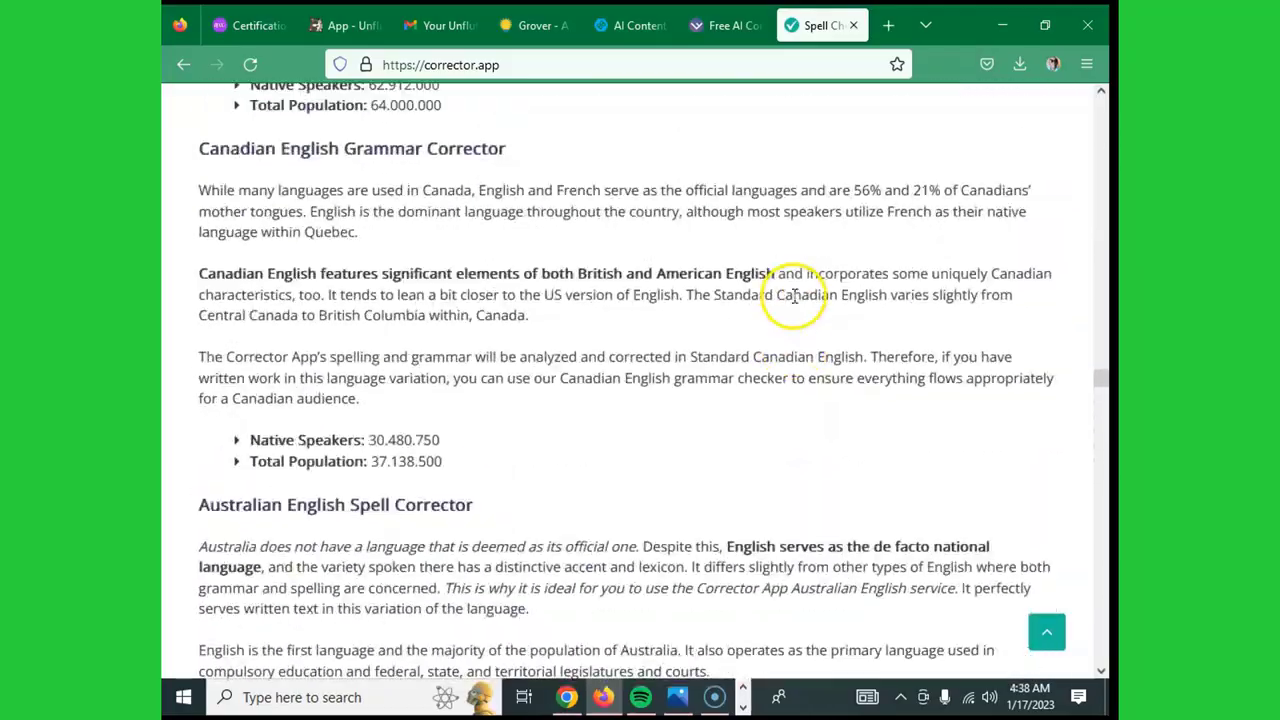
scroll(794, 296, "up", 5)
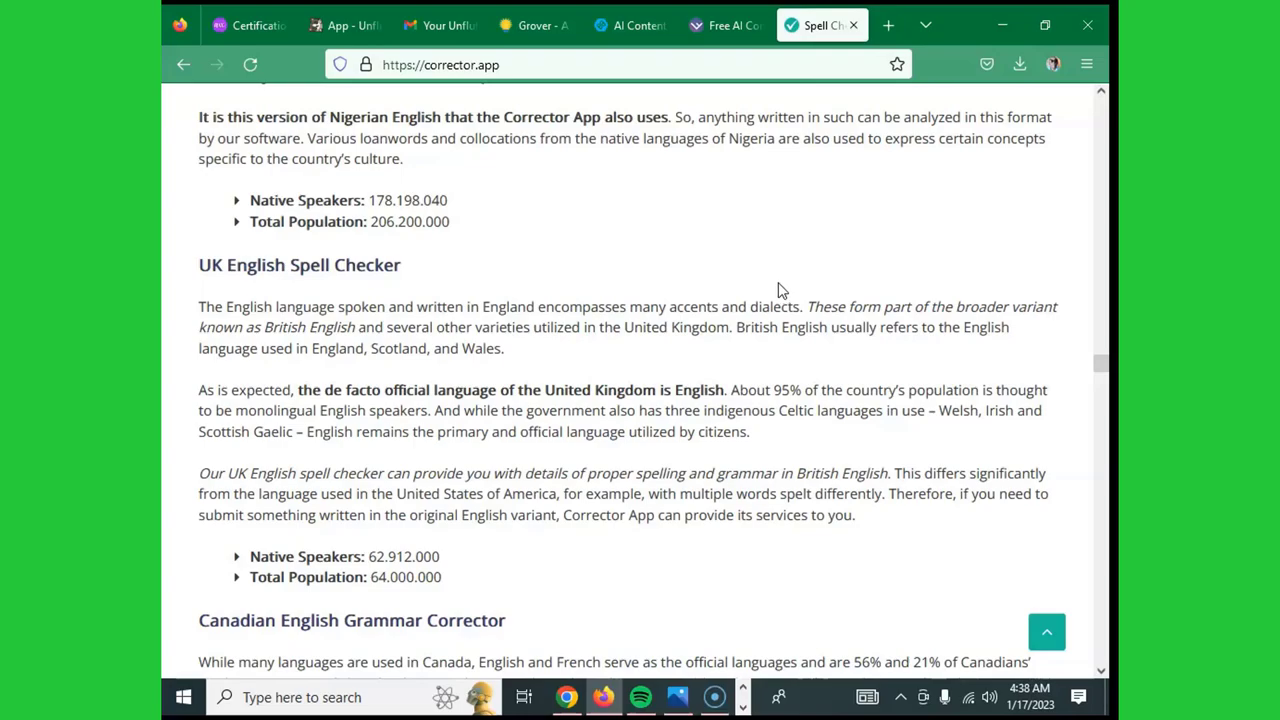
left_click_drag(1103, 365, 1100, 100)
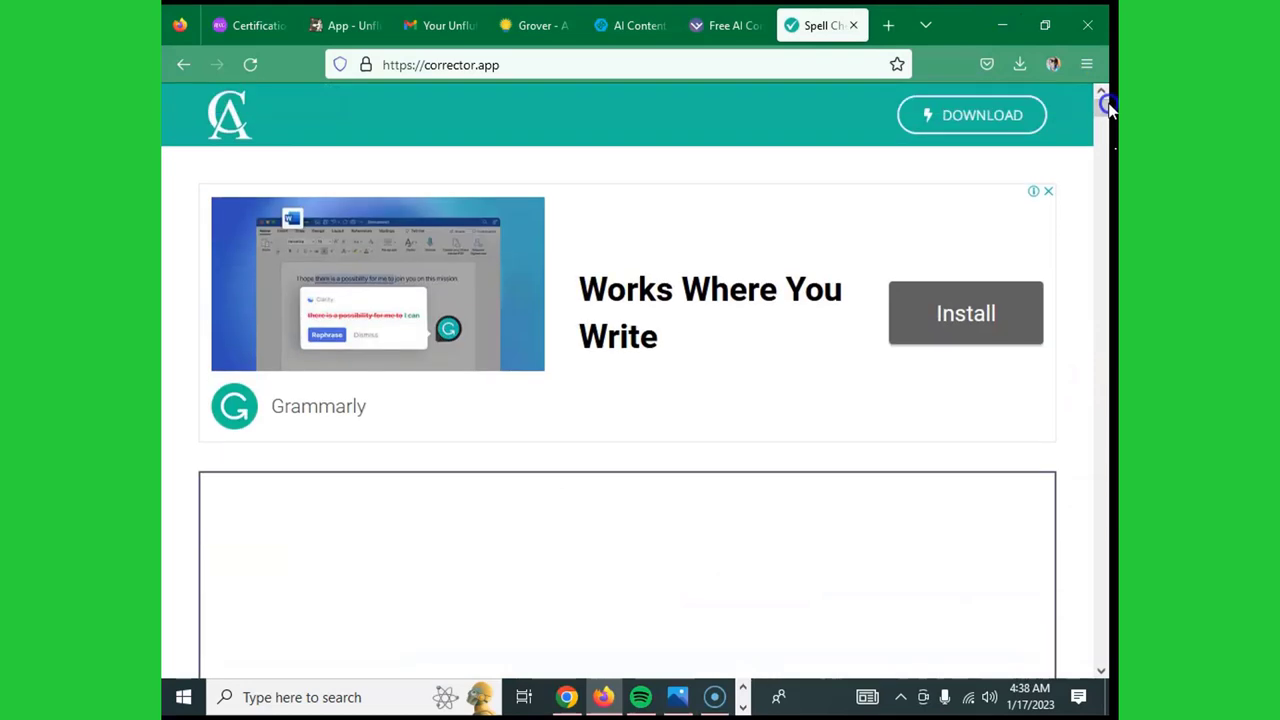